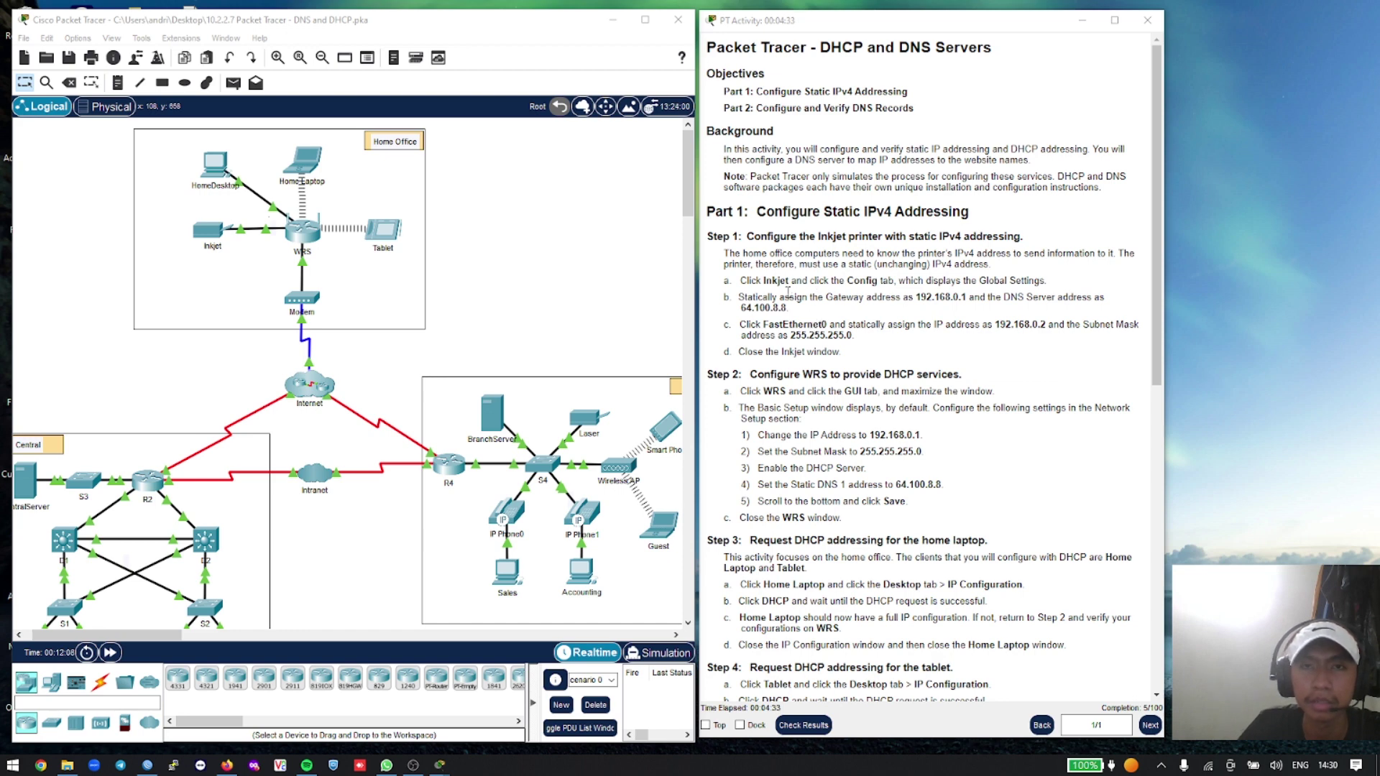
{"action": "left_click", "coordinate": [244, 244]}
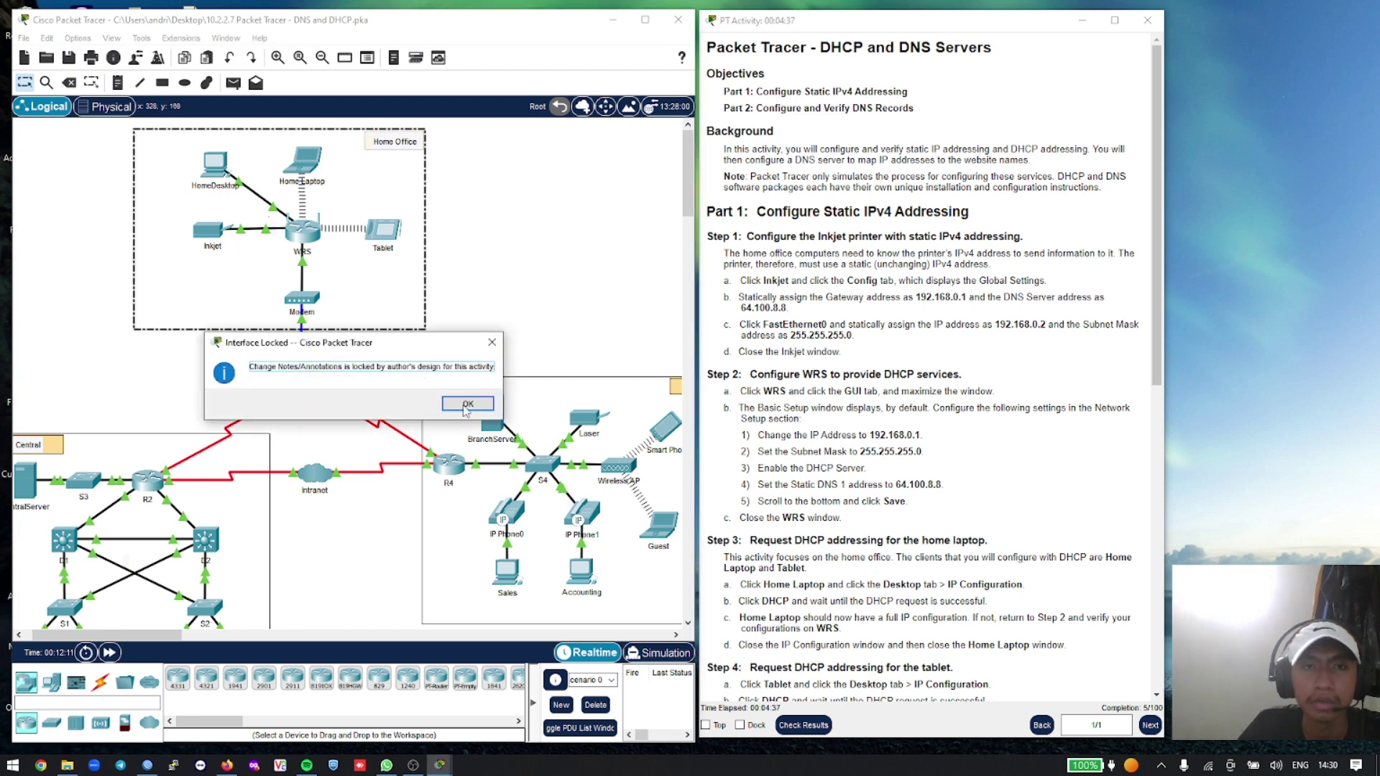
{"action": "key", "text": "Return"}
{"action": "left_click", "coordinate": [205, 238]}
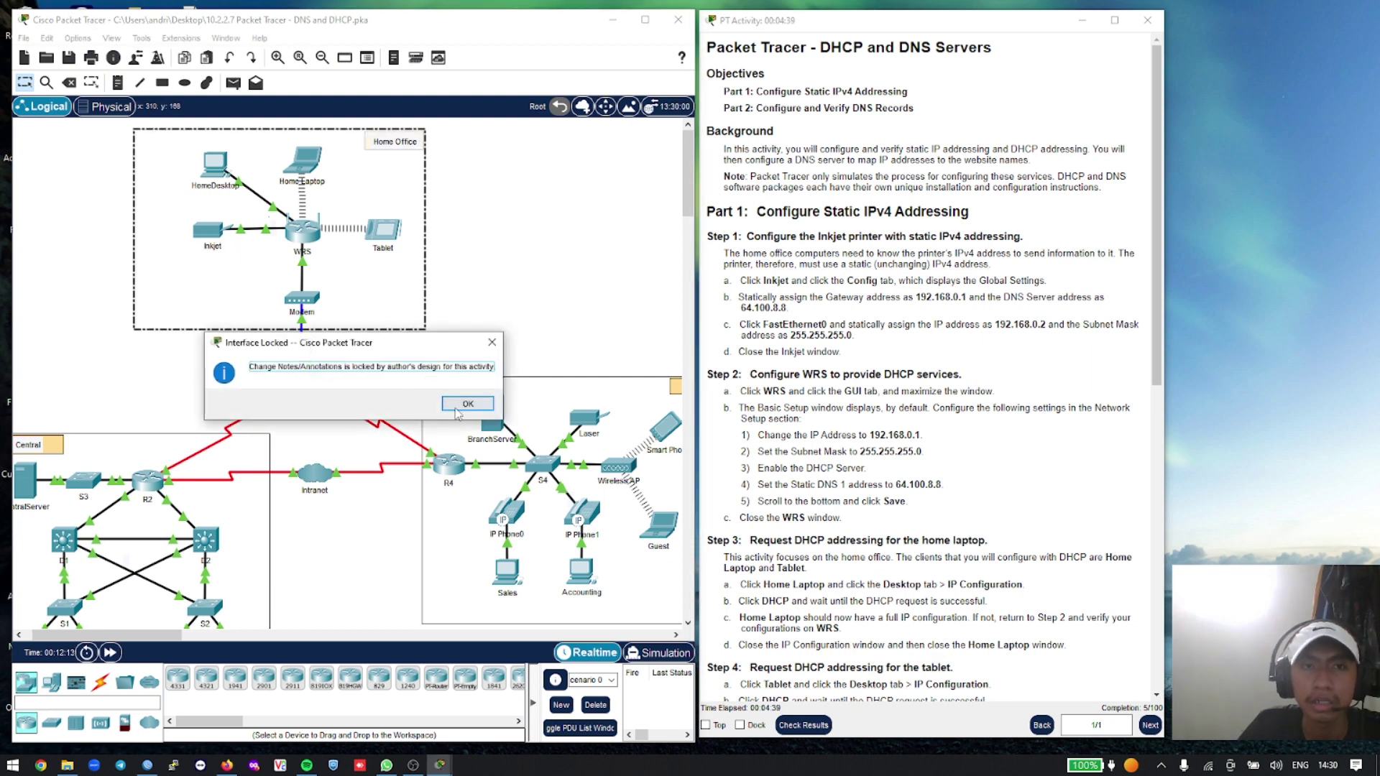
{"action": "left_click", "coordinate": [467, 405]}
{"action": "left_click", "coordinate": [495, 310]}
Open the Inkjet printer's global configuration settings and switch its IPv4 gateway and DNS to static
{"action": "left_click", "coordinate": [213, 233]}
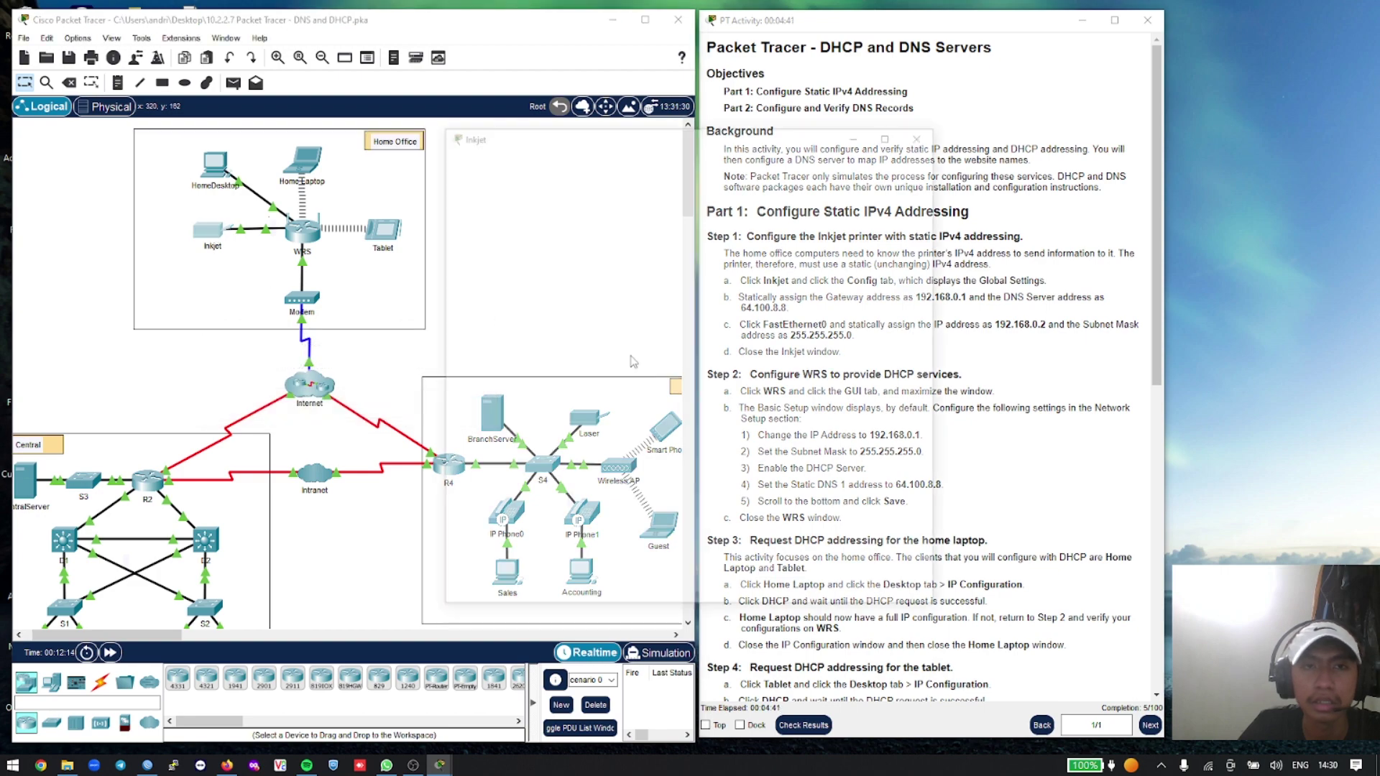
{"action": "left_click_drag", "start_coordinate": [679, 139], "coordinate": [402, 161]}
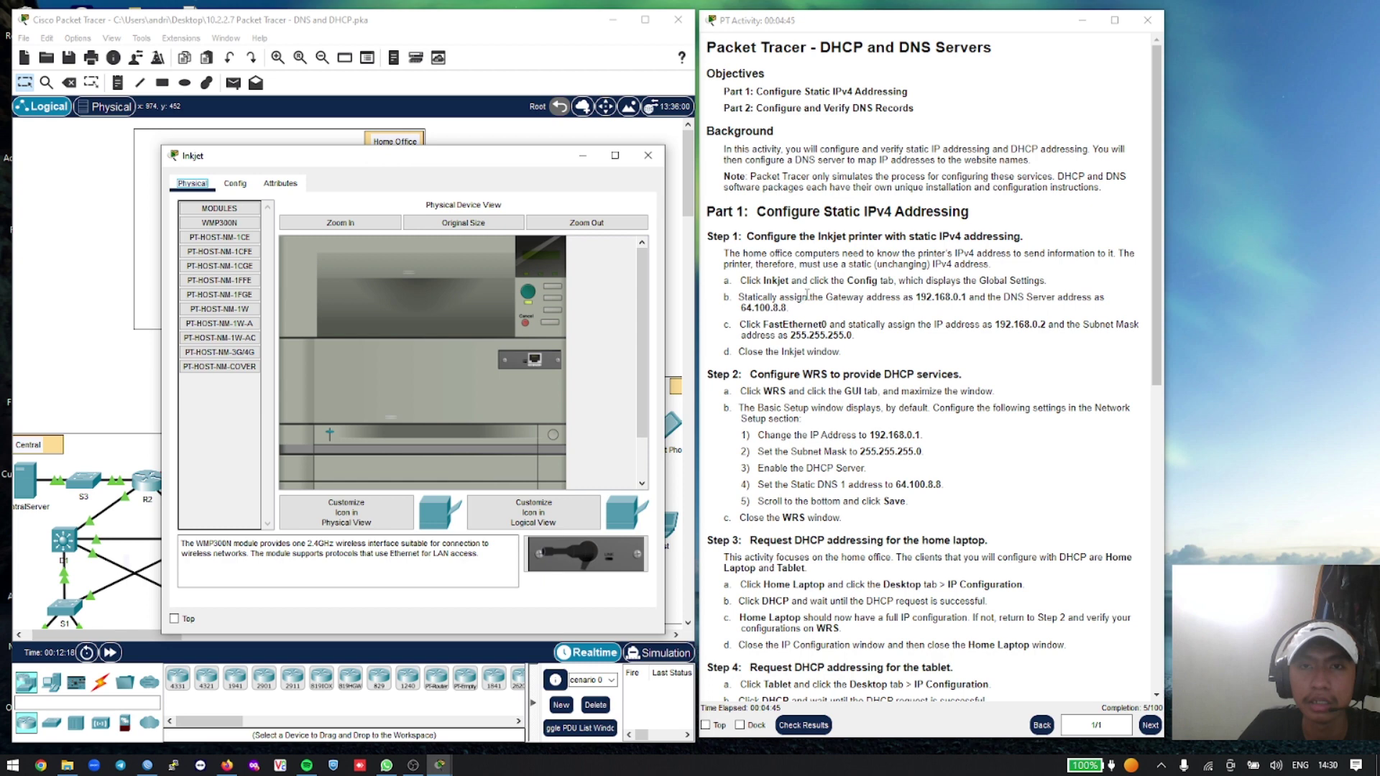
{"action": "left_click", "coordinate": [236, 184]}
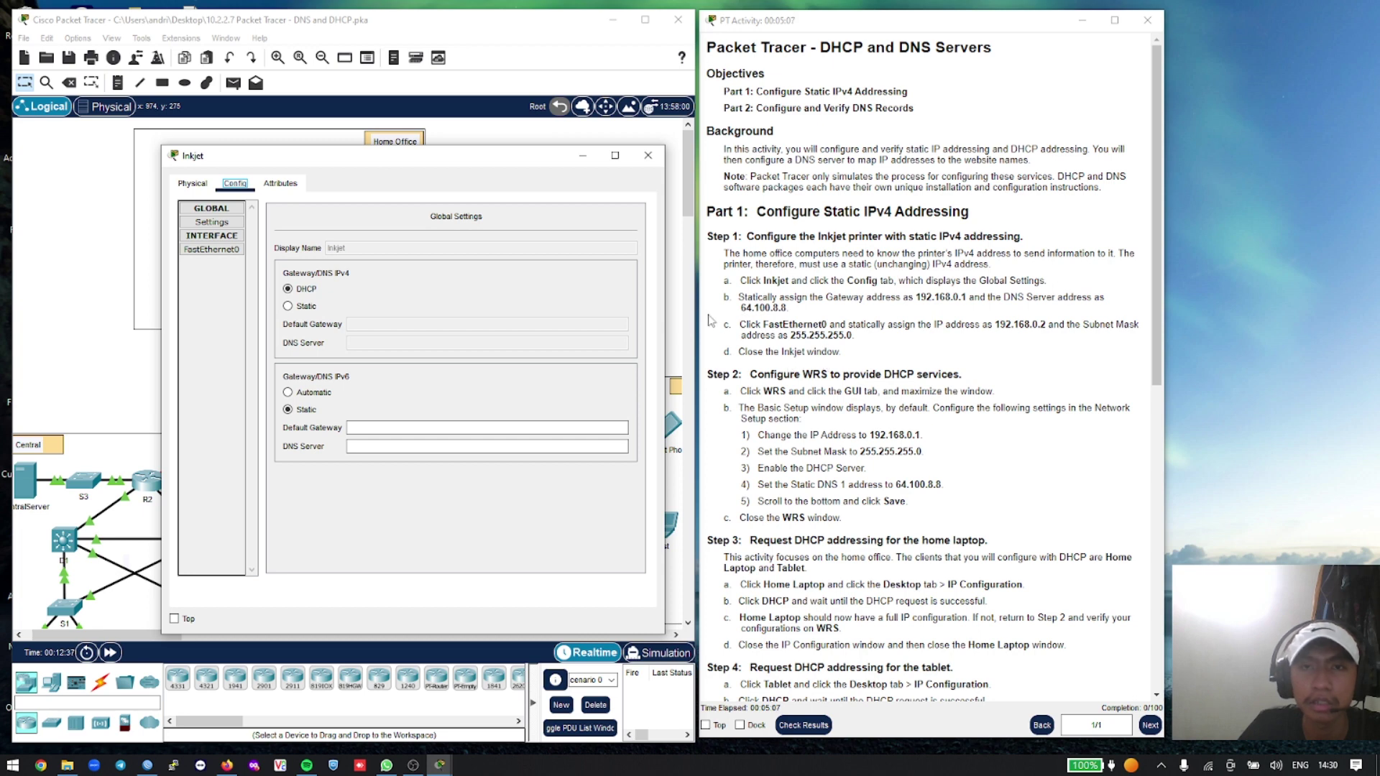
{"action": "left_click", "coordinate": [305, 306]}
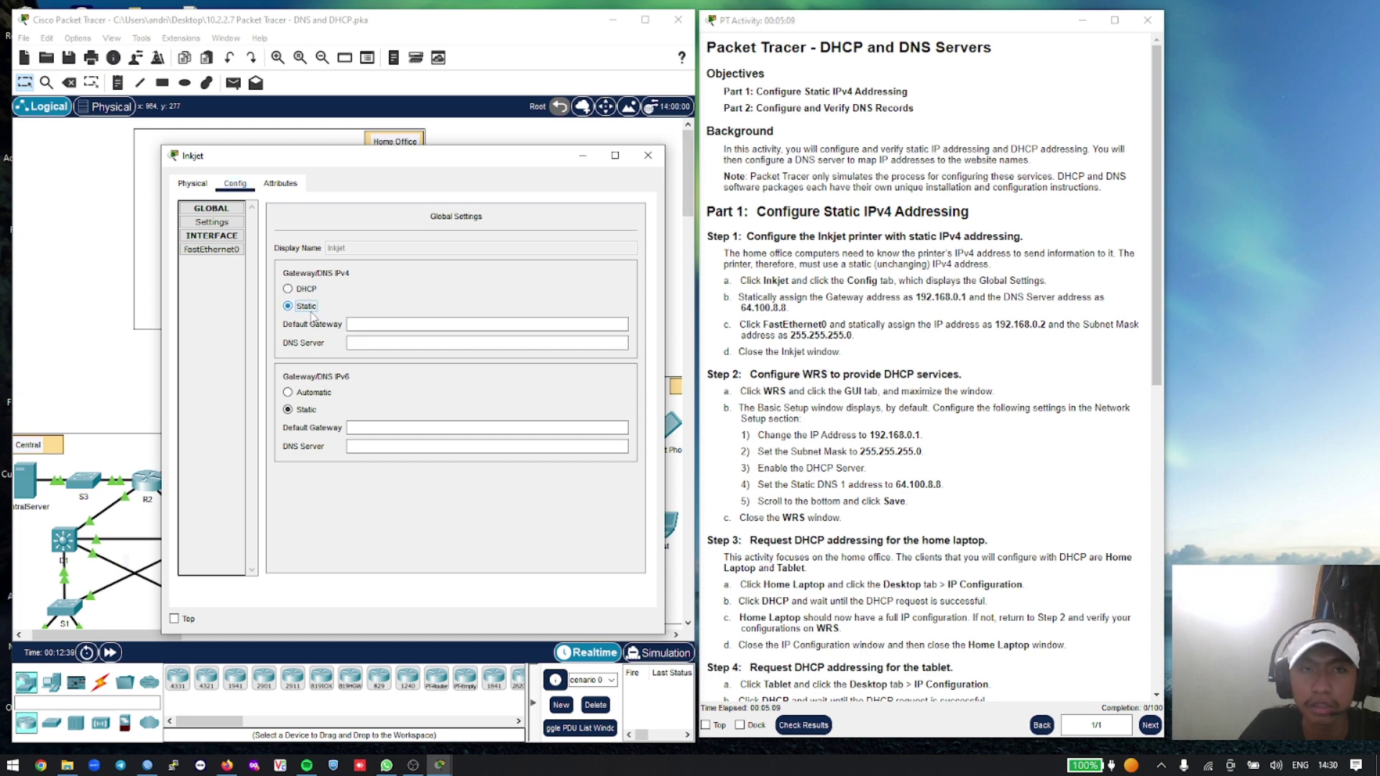
Copy 192.168.0.1 from the activity instructions into the Inkjet's IPv4 default gateway
{"action": "left_click", "coordinate": [399, 325]}
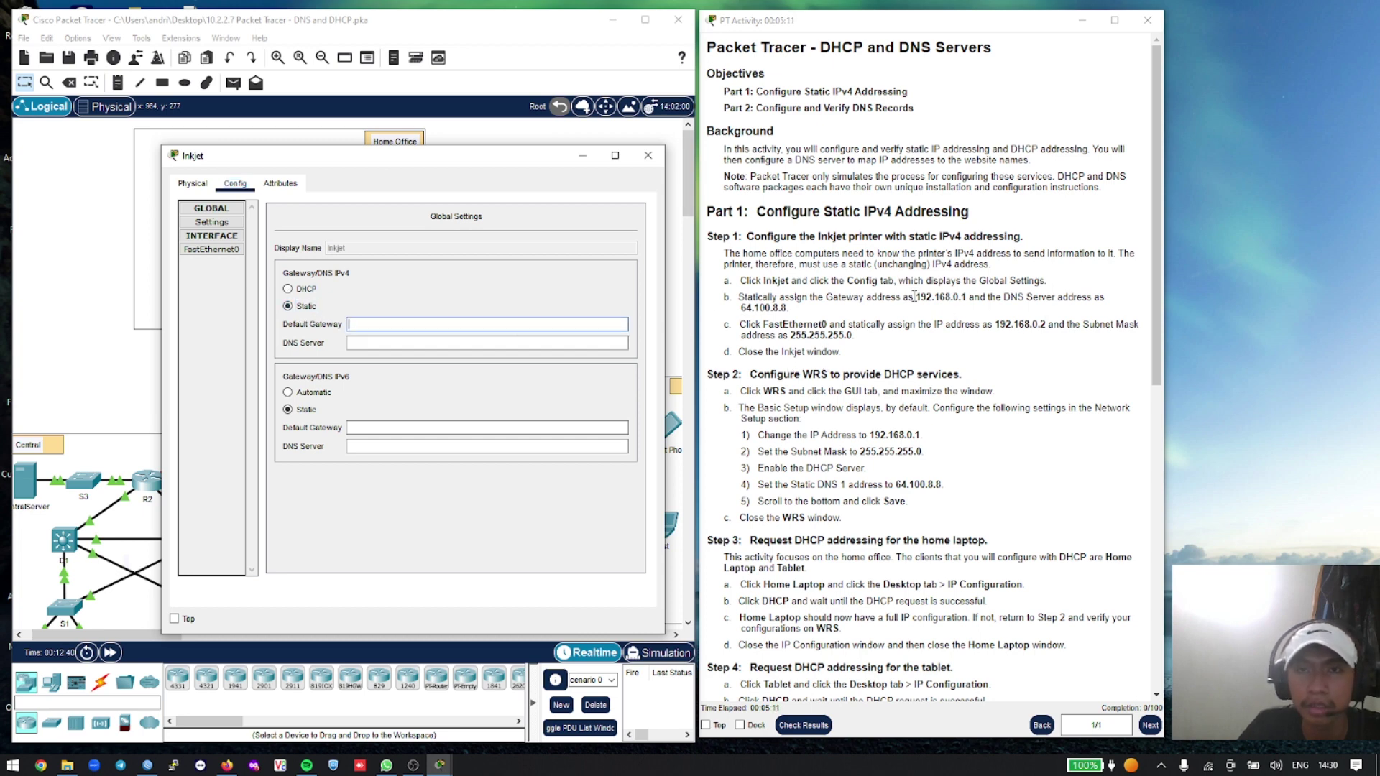
{"action": "left_click_drag", "start_coordinate": [917, 301], "coordinate": [969, 300]}
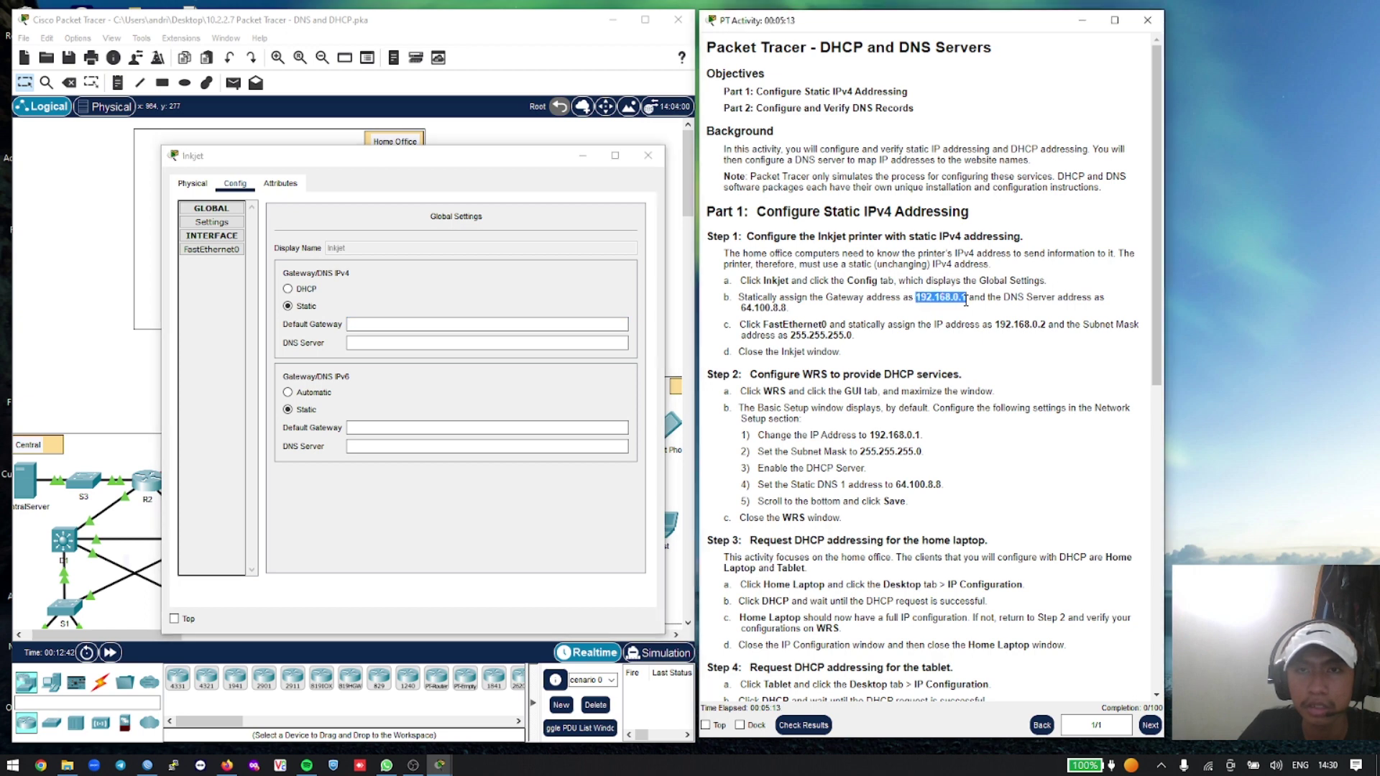
{"action": "right_click", "coordinate": [964, 308]}
{"action": "left_click", "coordinate": [989, 305]}
{"action": "left_click", "coordinate": [429, 327]}
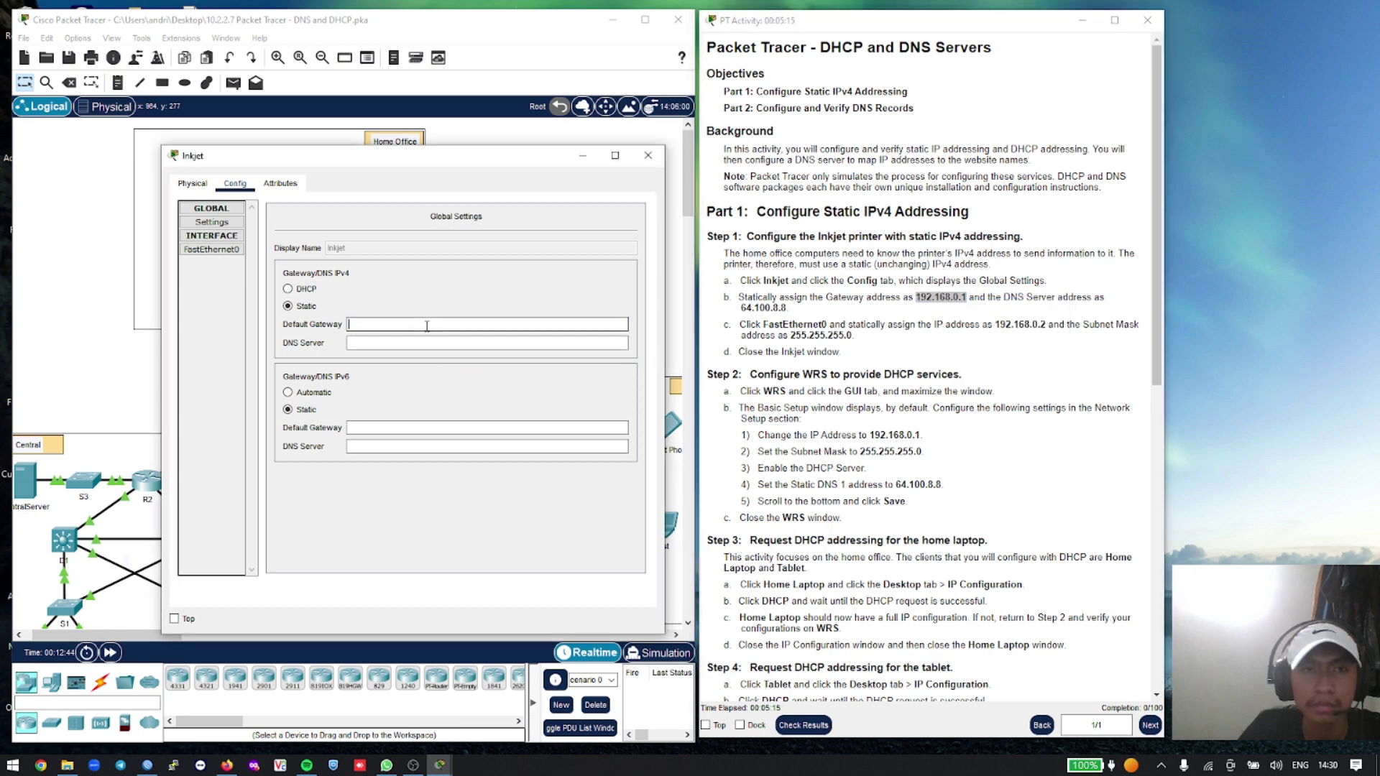
{"action": "right_click", "coordinate": [428, 329]}
{"action": "left_click", "coordinate": [461, 405]}
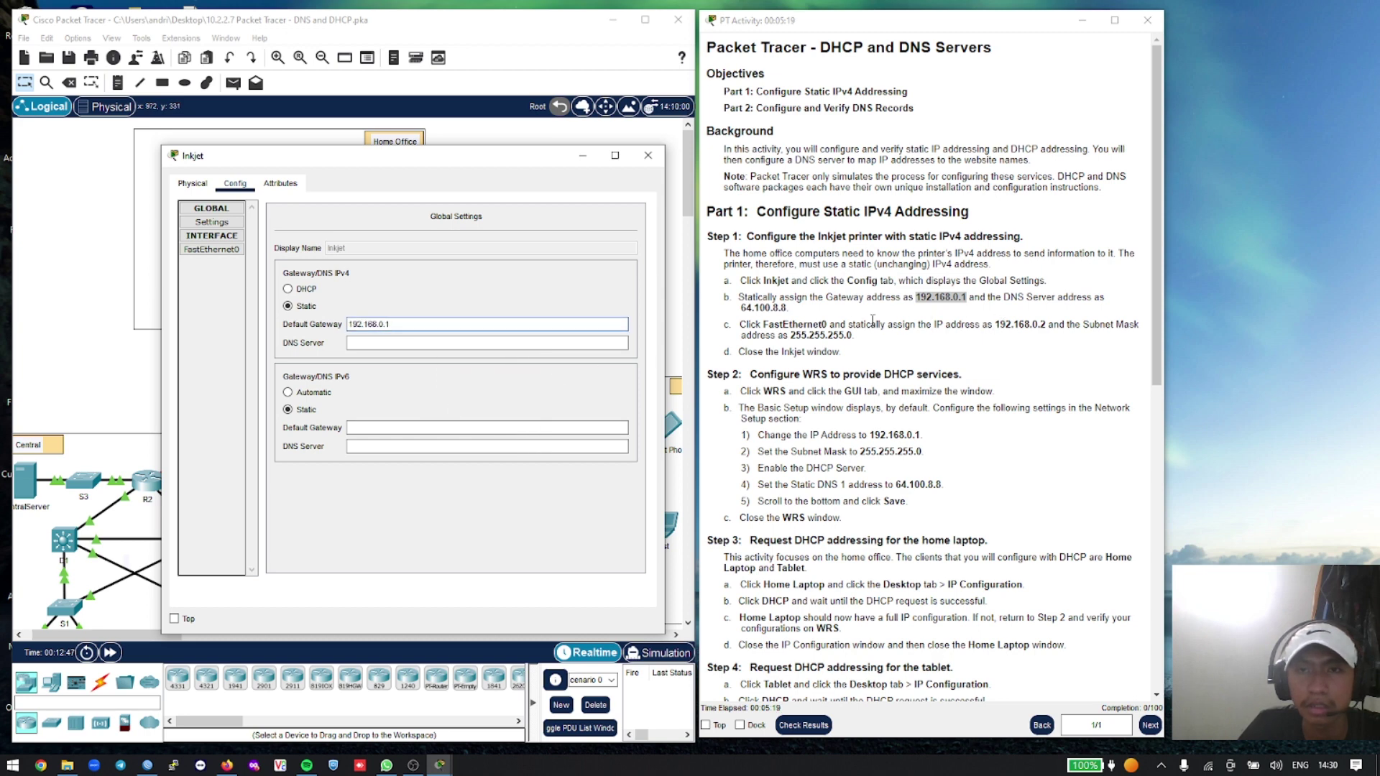
Copy 64.100.8.8 from the activity instructions into the Inkjet's IPv4 DNS server setting
{"action": "left_click_drag", "start_coordinate": [741, 308], "coordinate": [788, 307]}
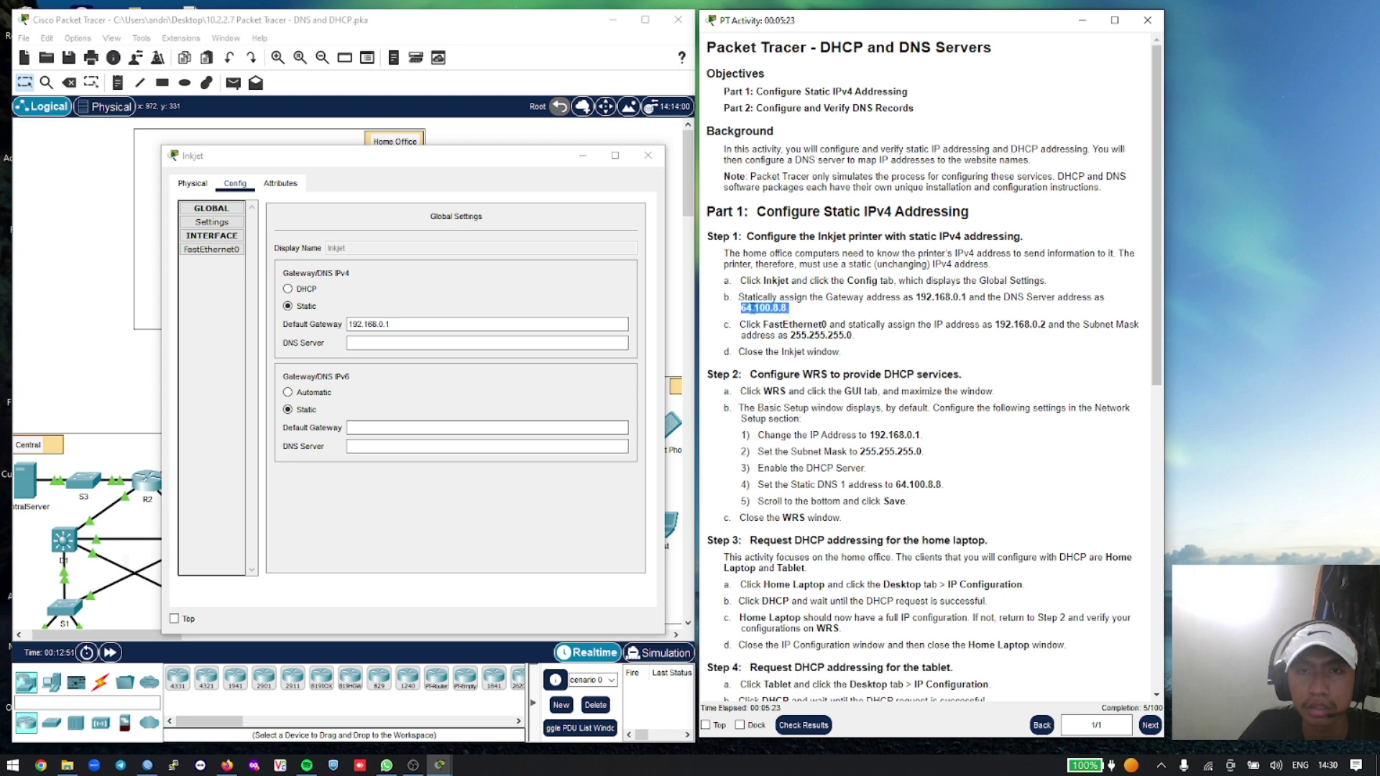
{"action": "left_click_drag", "start_coordinate": [741, 308], "coordinate": [788, 308]}
{"action": "right_click", "coordinate": [787, 308]}
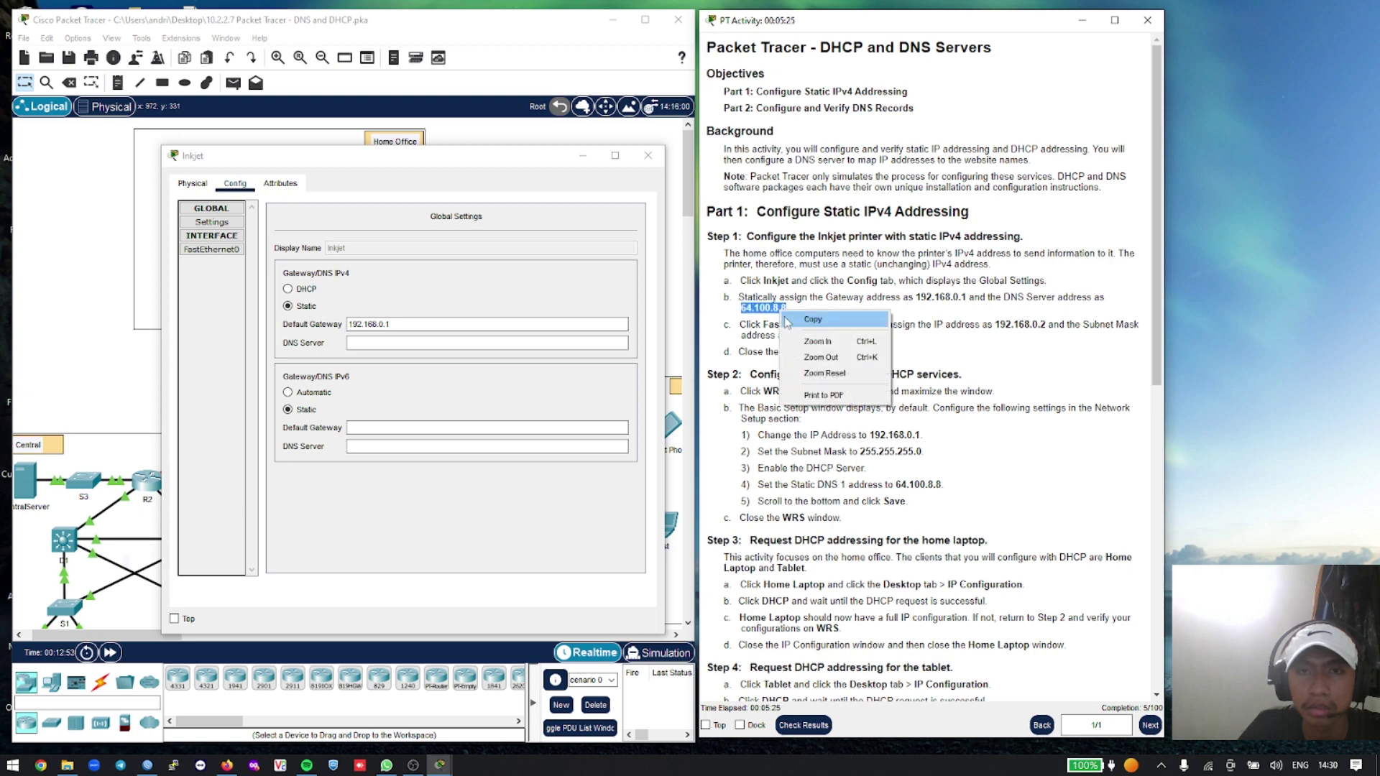
{"action": "left_click", "coordinate": [785, 317]}
{"action": "left_click", "coordinate": [371, 348]}
{"action": "right_click", "coordinate": [370, 348]}
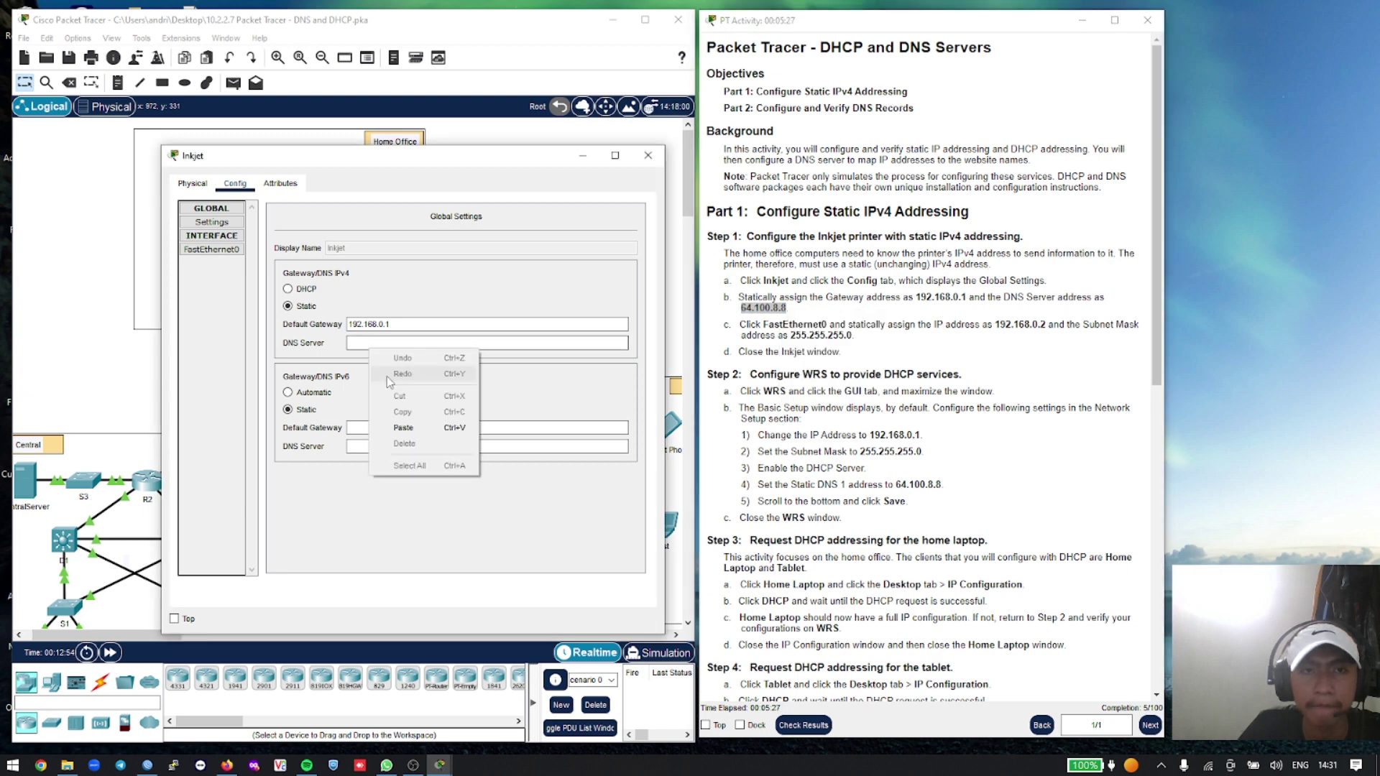
{"action": "left_click", "coordinate": [403, 427]}
{"action": "key", "text": "Return"}
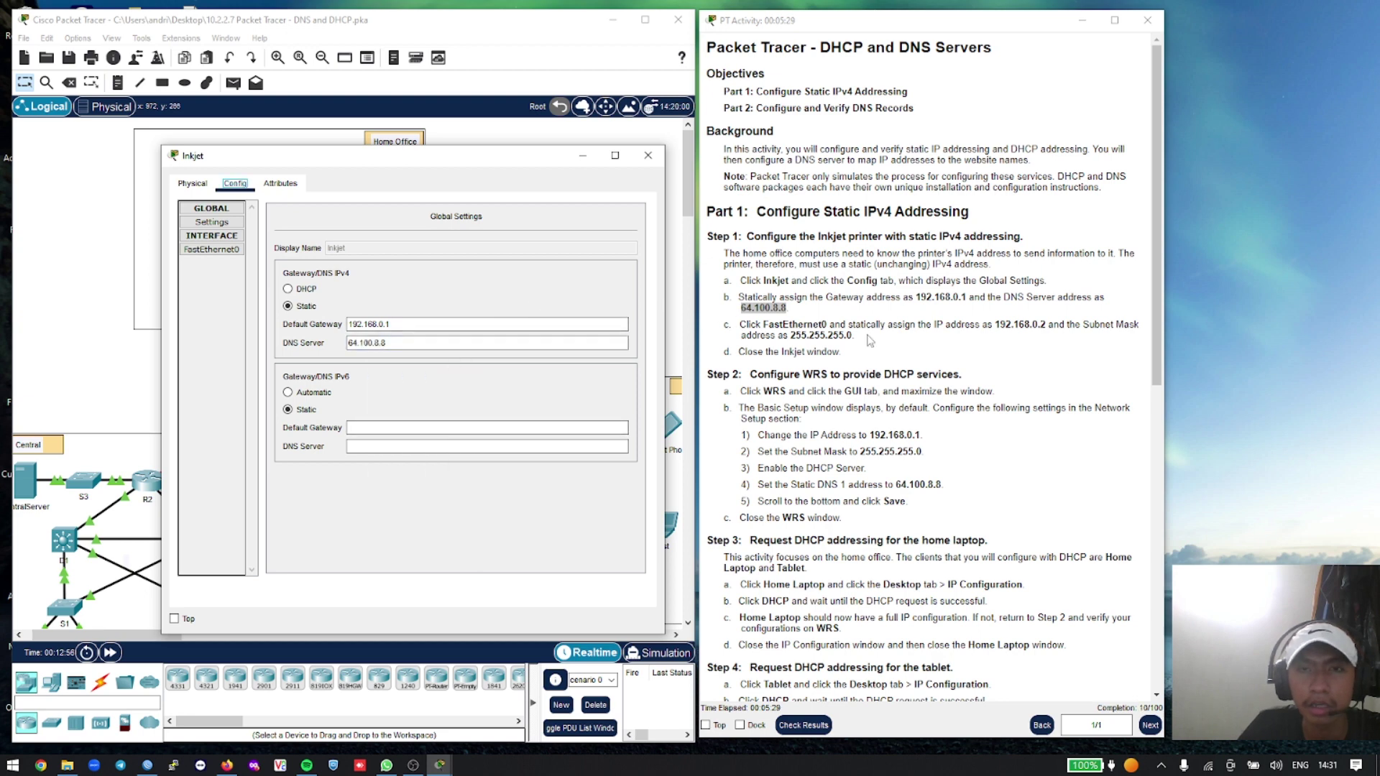
Assign the Inkjet's FastEthernet0 interface IPv4 address 192.168.0.2 and subnet mask 255.255.255.0, and close the Inkjet window
{"action": "left_click", "coordinate": [235, 252]}
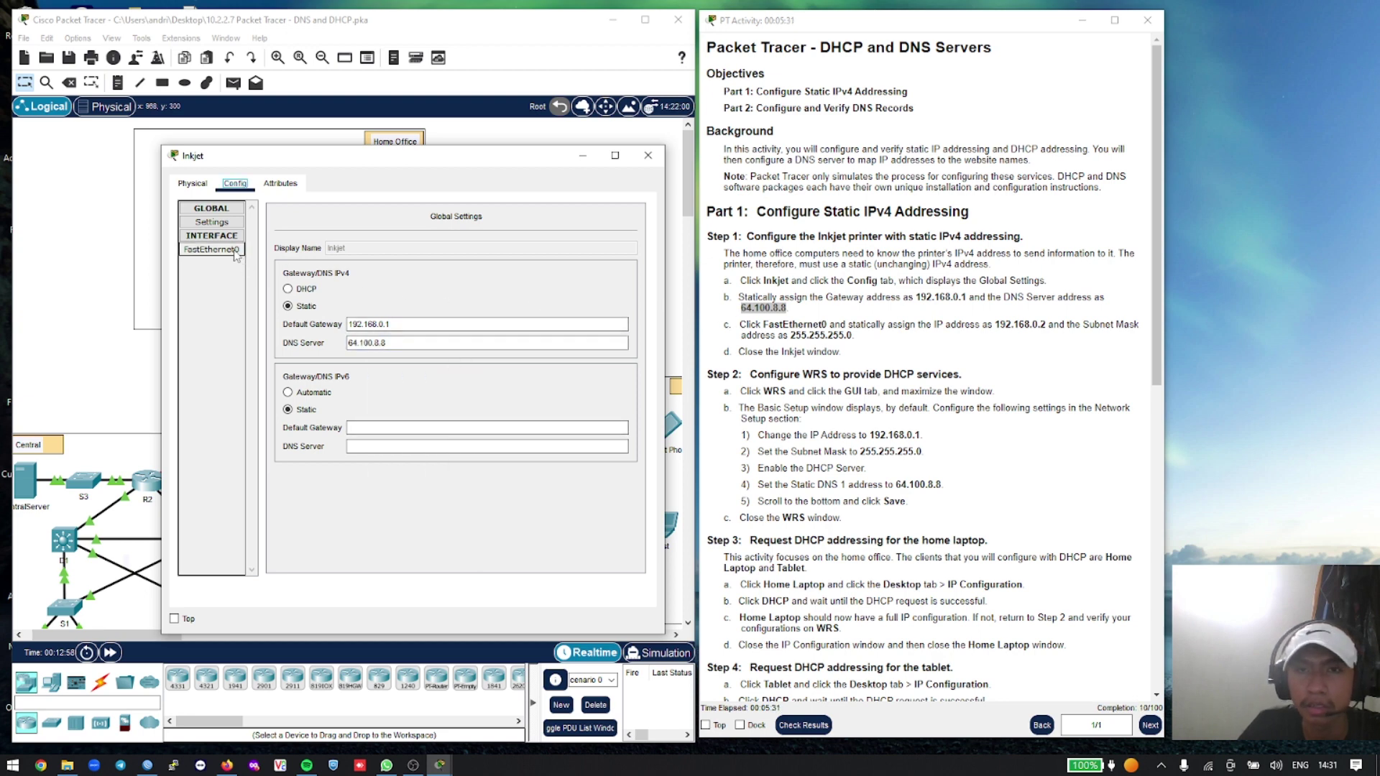
{"action": "left_click", "coordinate": [236, 252]}
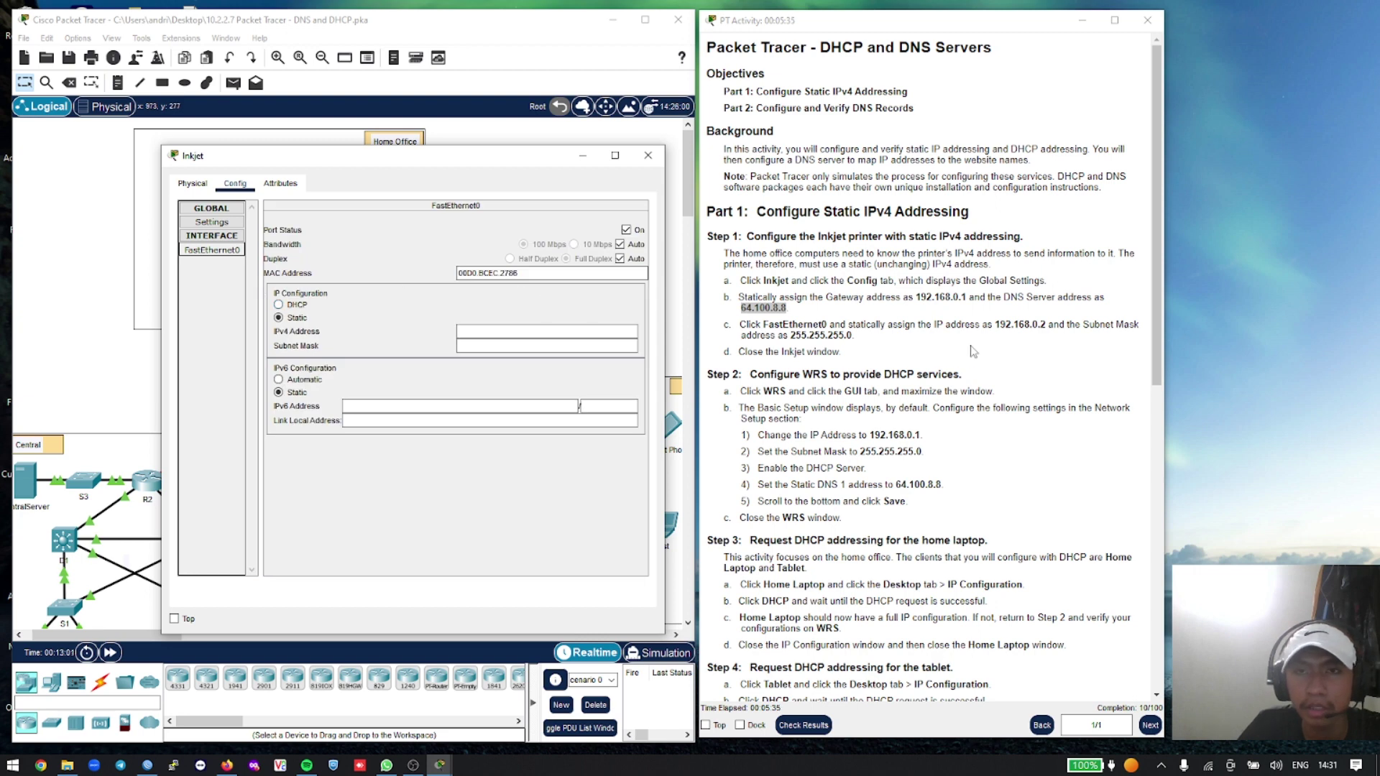
{"action": "left_click_drag", "start_coordinate": [996, 327], "coordinate": [1041, 330]}
{"action": "right_click", "coordinate": [1040, 330]}
{"action": "left_click", "coordinate": [1070, 335]}
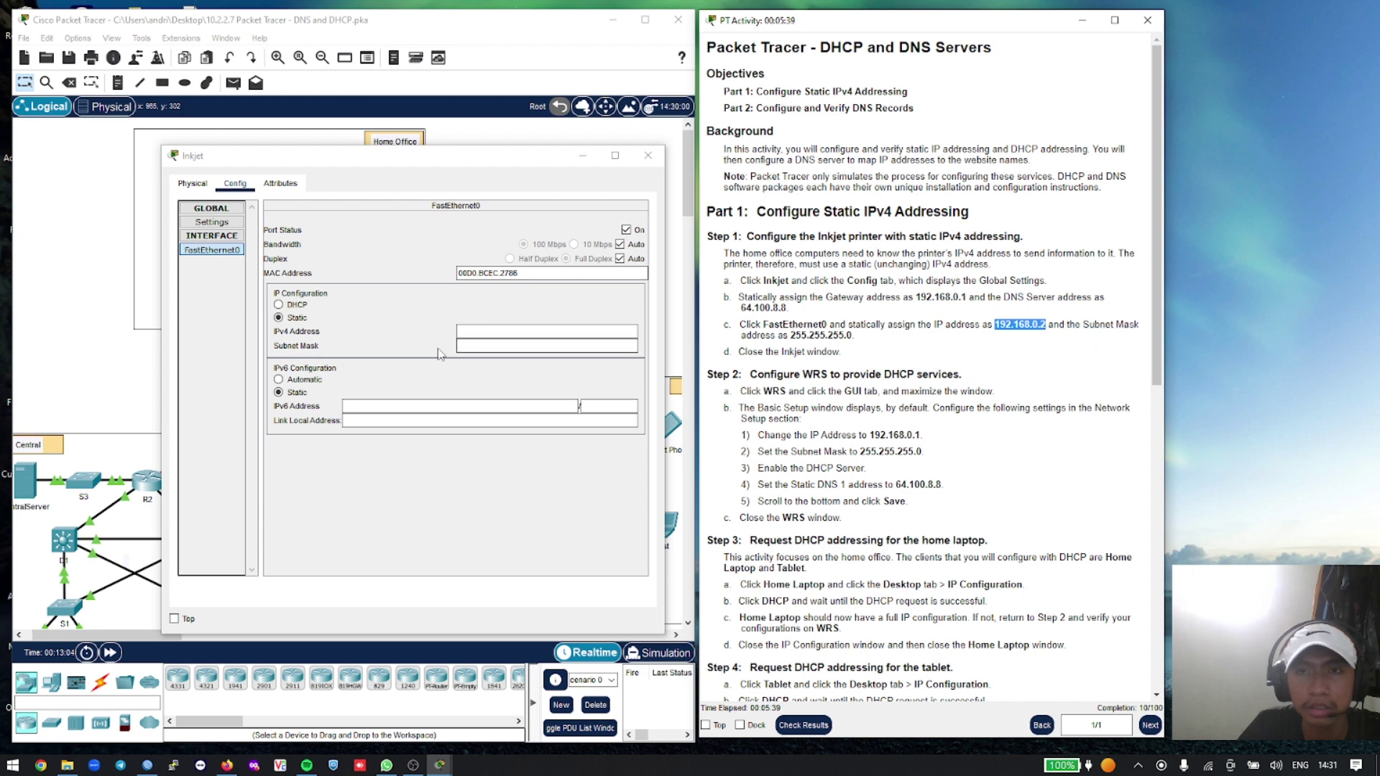
{"action": "left_click", "coordinate": [486, 332]}
{"action": "right_click", "coordinate": [486, 332]}
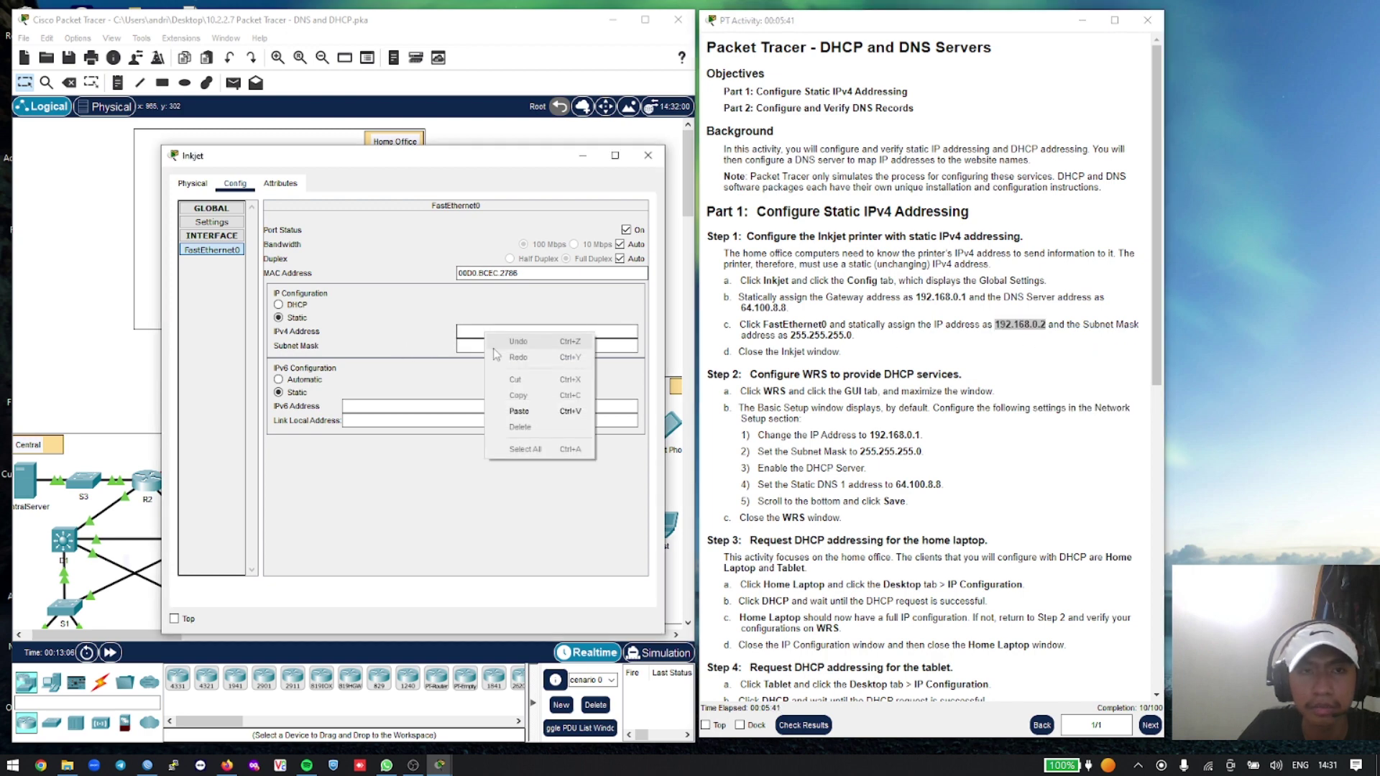
{"action": "left_click", "coordinate": [518, 411]}
{"action": "left_click", "coordinate": [530, 345]}
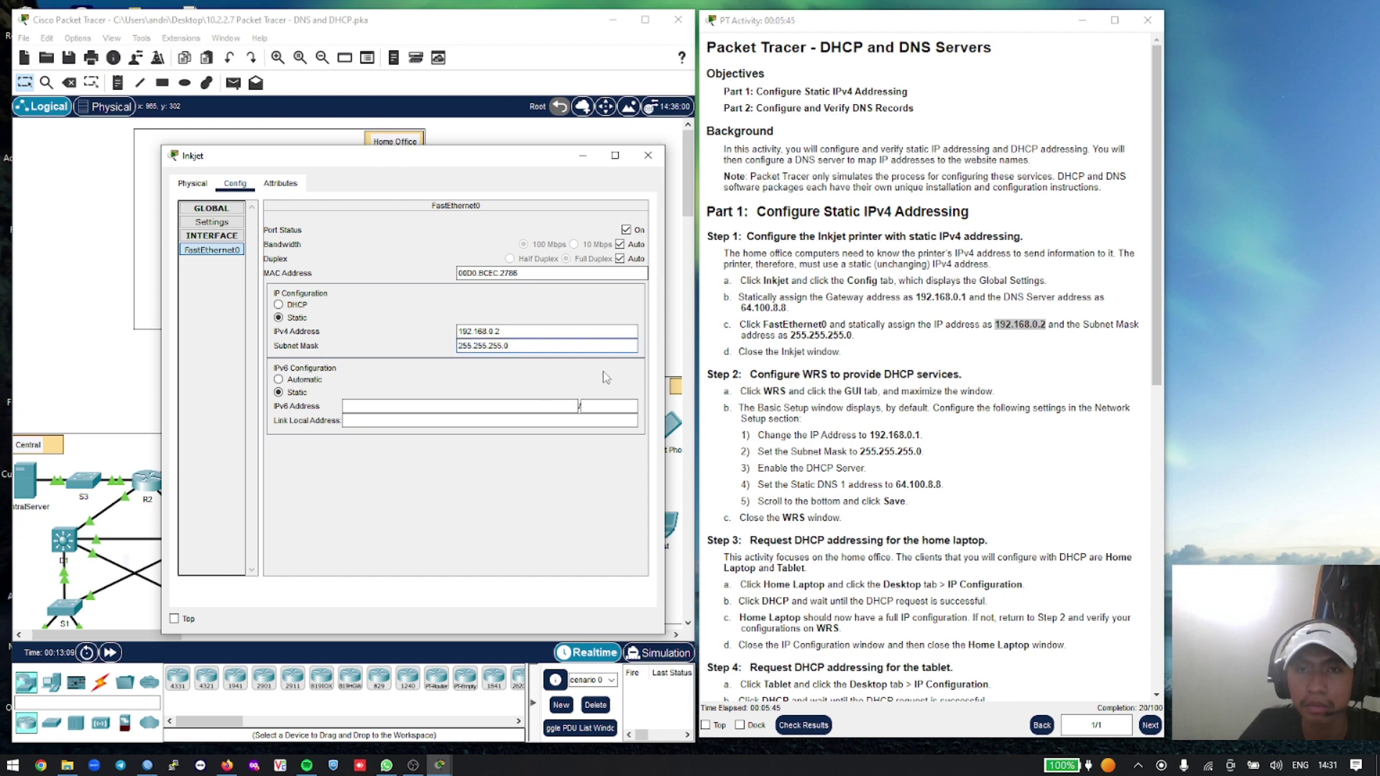
{"action": "left_click", "coordinate": [642, 158]}
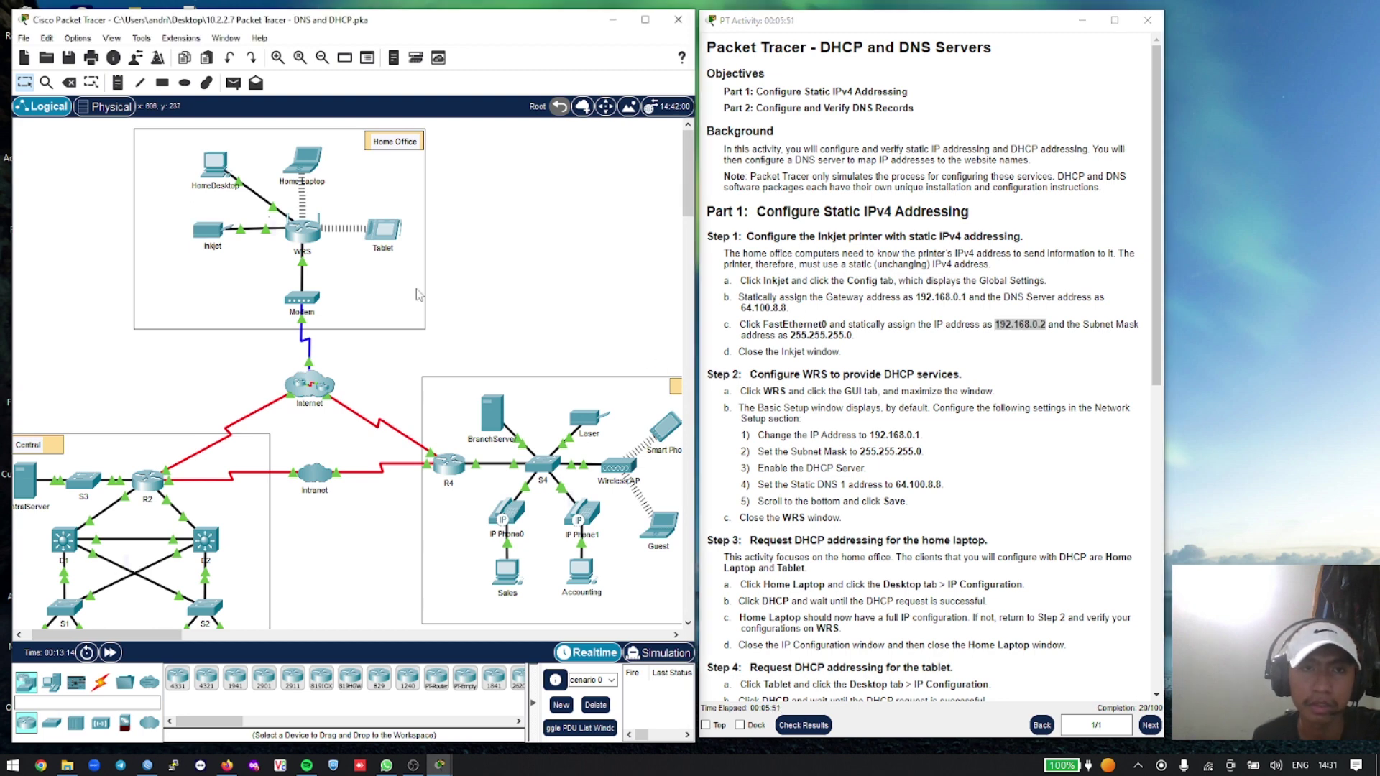
Open the WRS wireless router's GUI at its basic setup page, keeping the activity instructions in view
{"action": "mouse_move", "coordinate": [317, 242]}
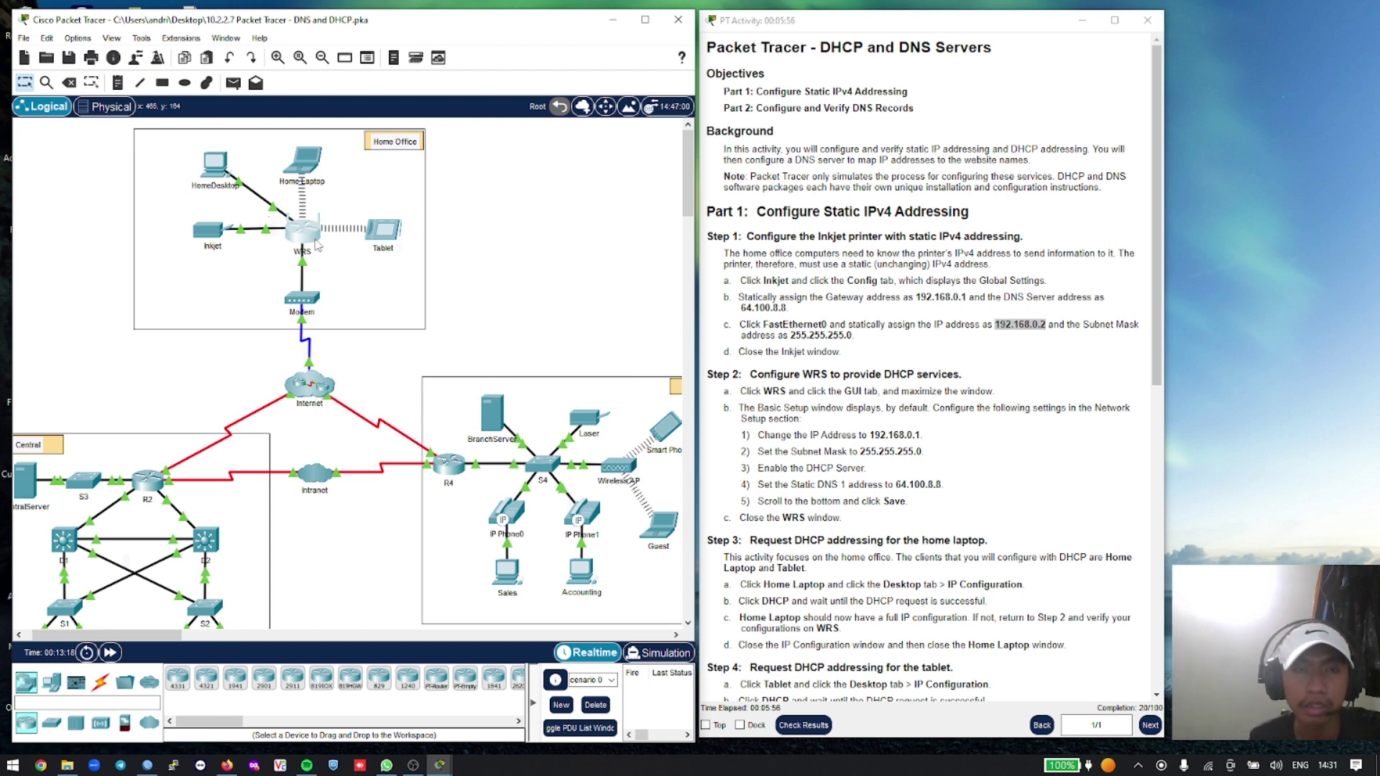
{"action": "left_click", "coordinate": [379, 248]}
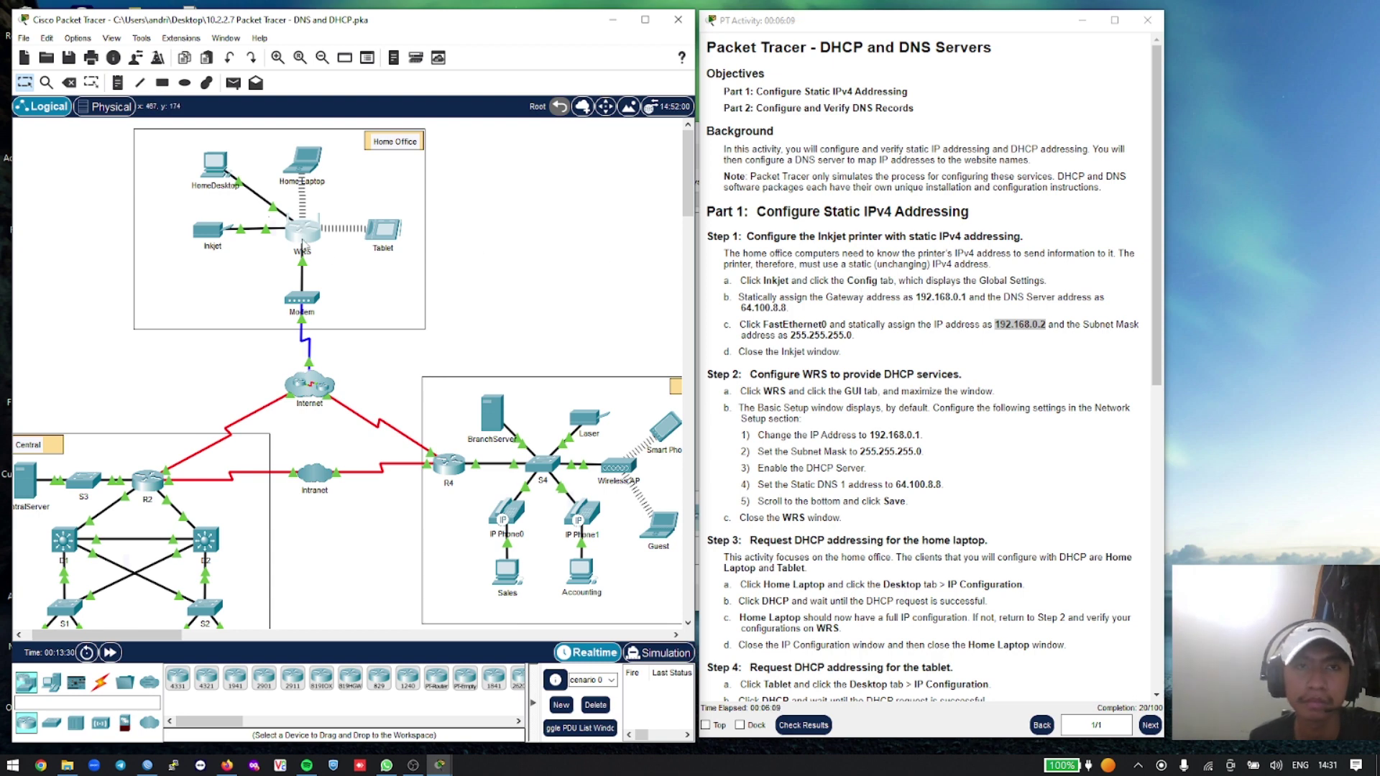
{"action": "left_click", "coordinate": [302, 242]}
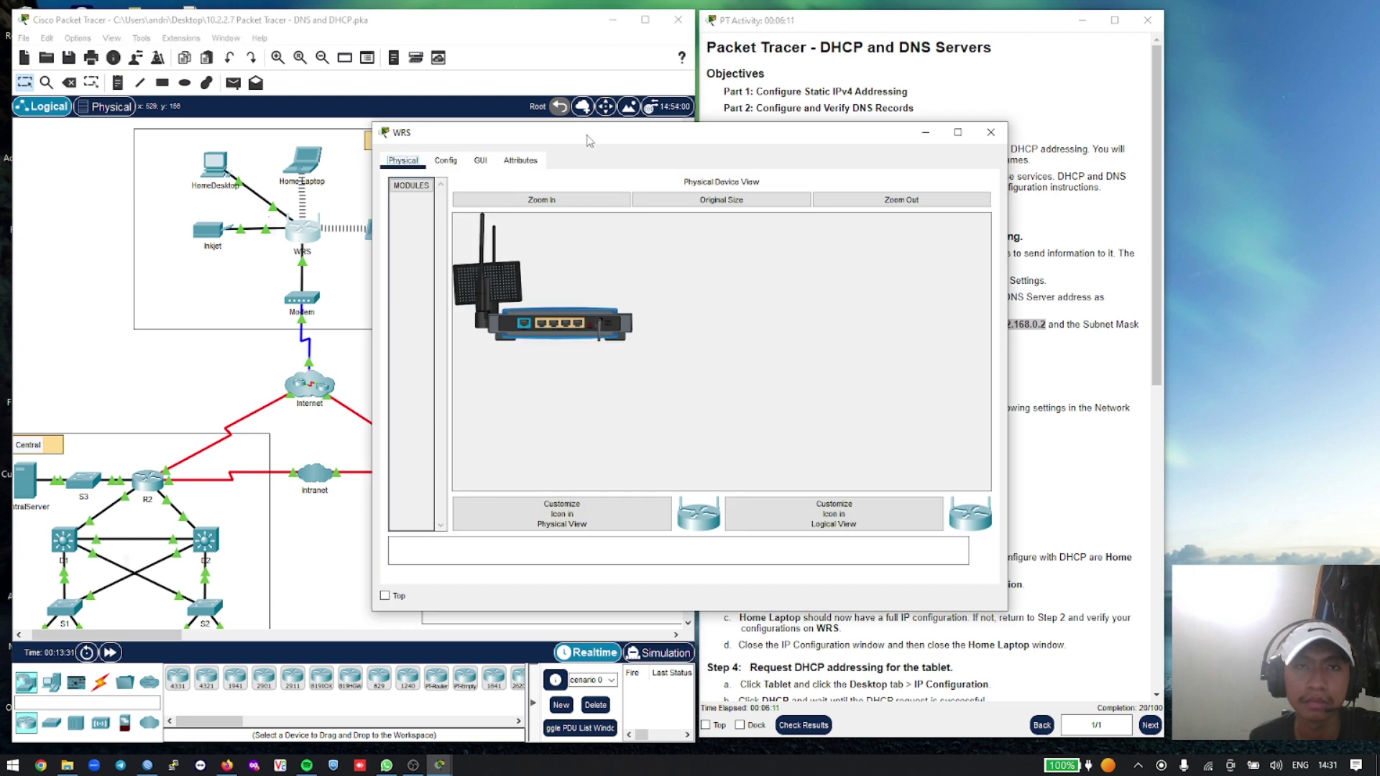
{"action": "left_click_drag", "start_coordinate": [588, 140], "coordinate": [286, 129]}
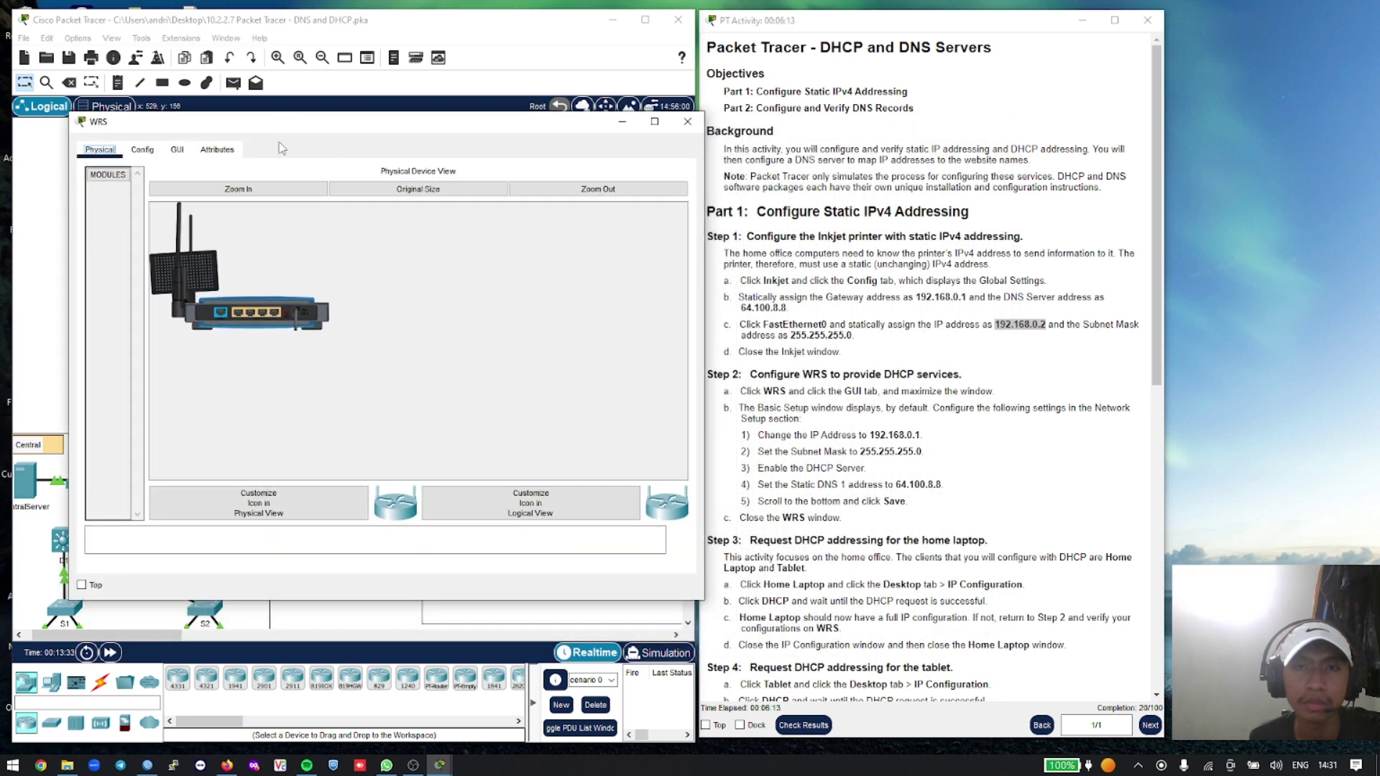
{"action": "left_click", "coordinate": [176, 150]}
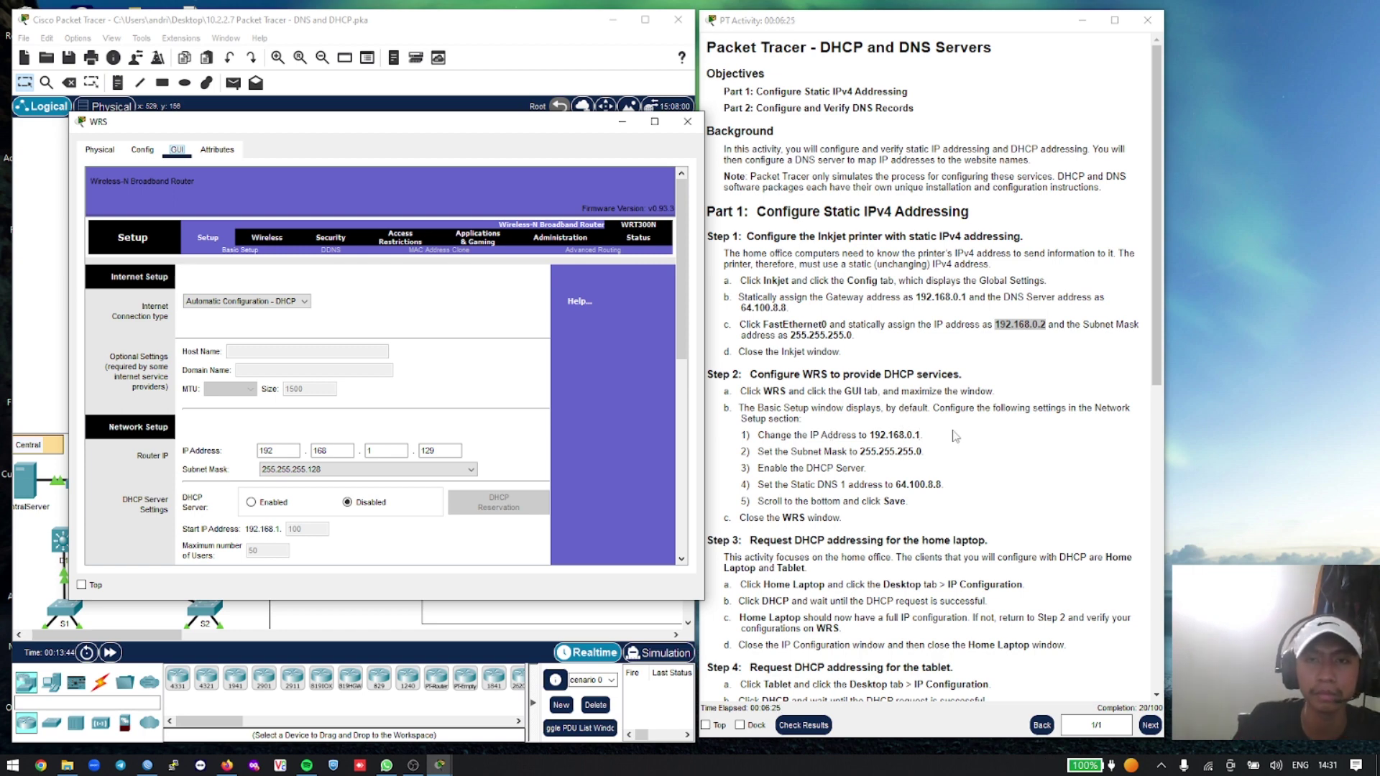
Set the WRS router IP address to 192.168.0.1 and its subnet mask to 255.255.255.0
{"action": "double_click", "coordinate": [395, 450]}
{"action": "type", "text": "0"}
{"action": "key", "text": "Tab"}
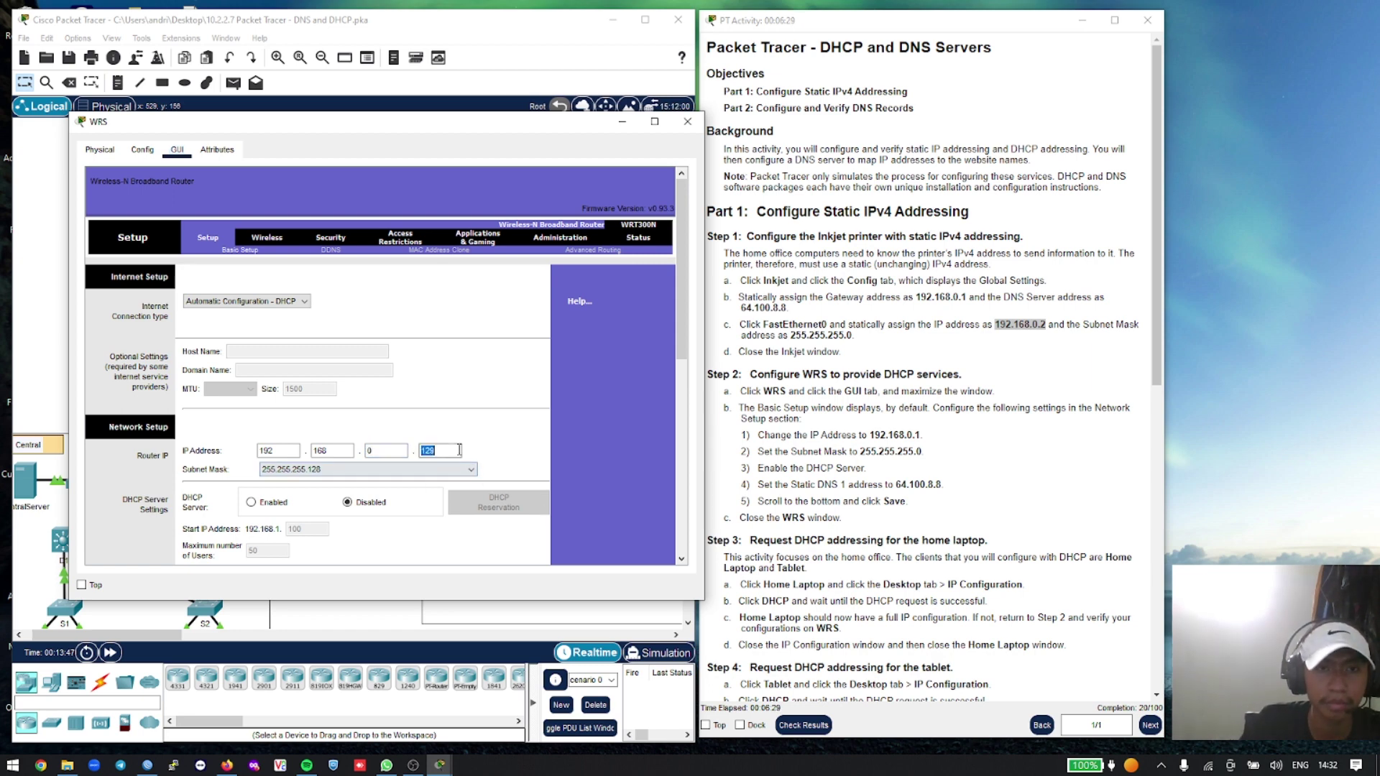
{"action": "type", "text": "1"}
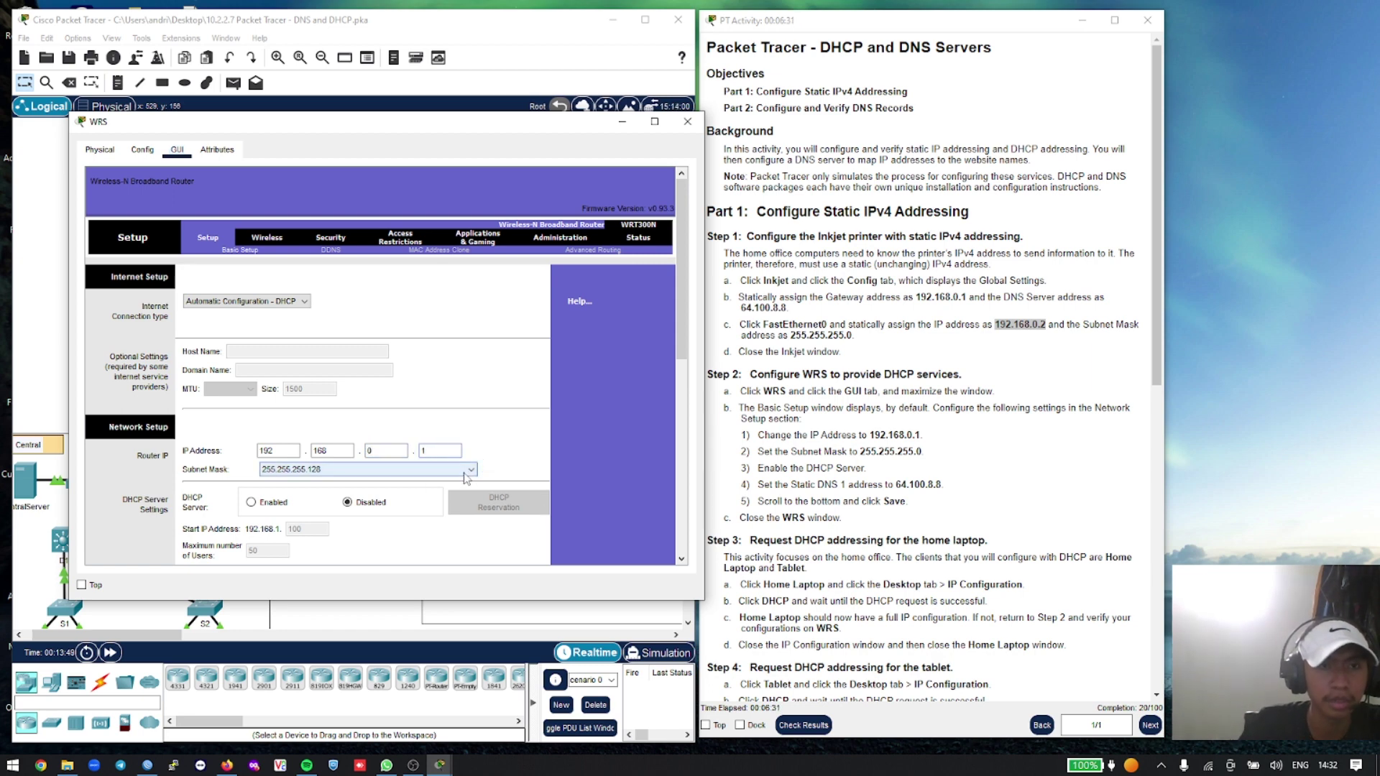
{"action": "left_click", "coordinate": [465, 475]}
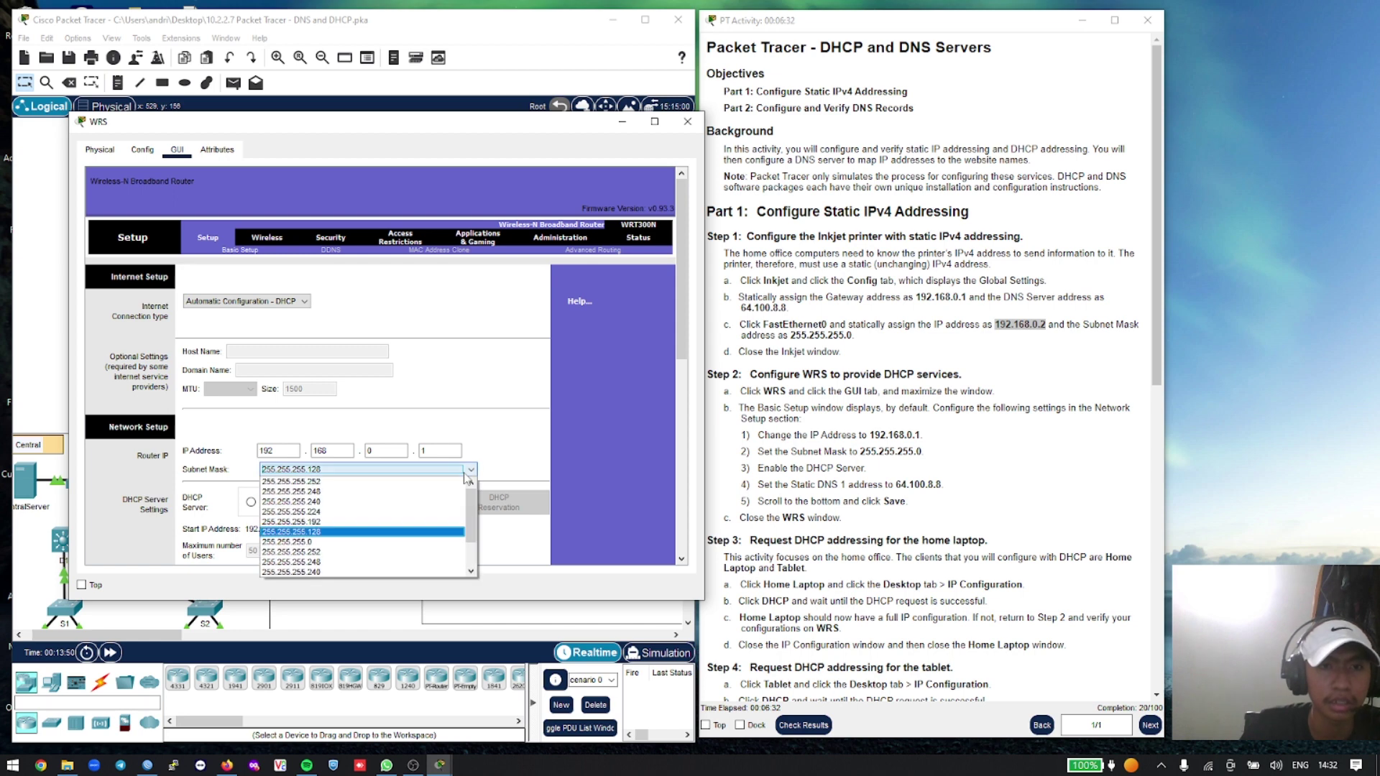
{"action": "left_click", "coordinate": [386, 543]}
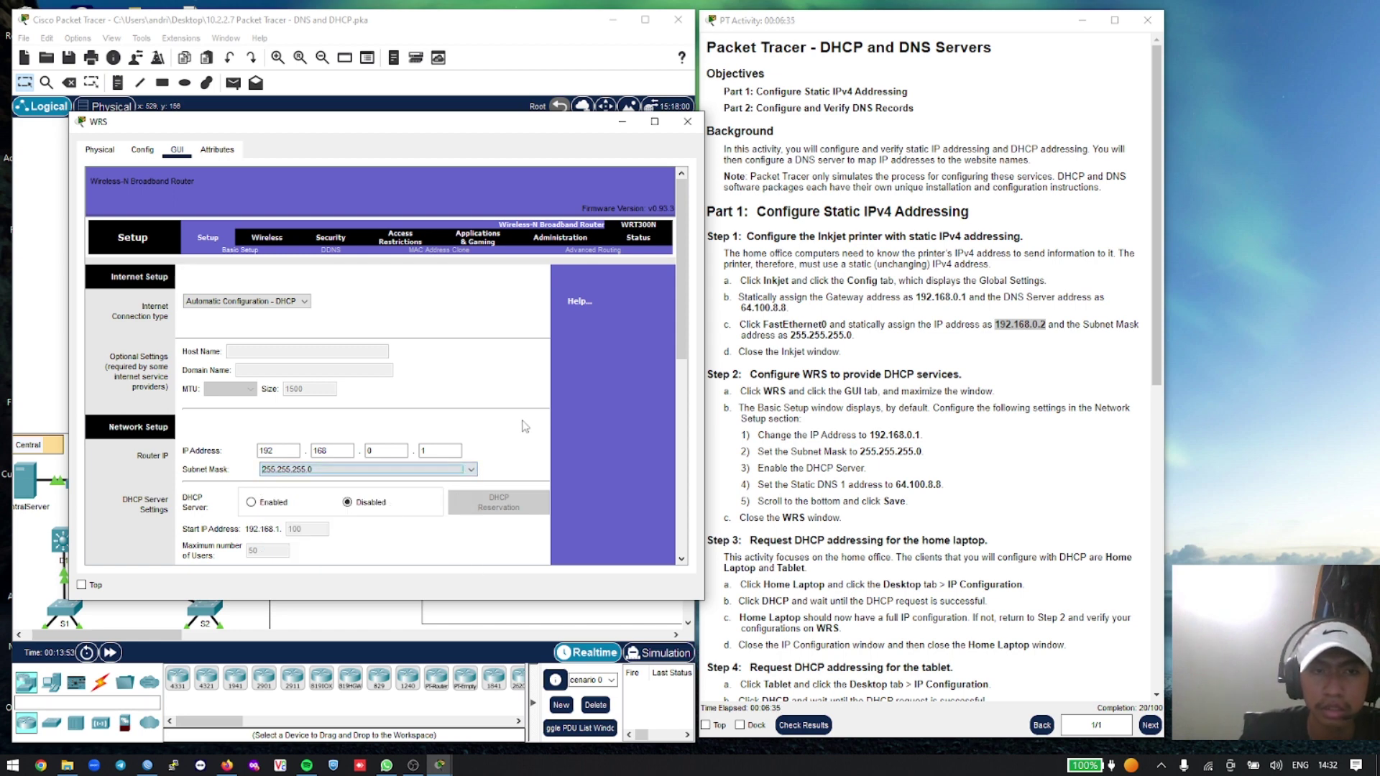
Enable the DHCP server on the WRS router and set Static DNS 1 to 64.100.8.8
{"action": "scroll", "coordinate": [392, 467], "scroll_direction": "down", "scroll_amount": 1}
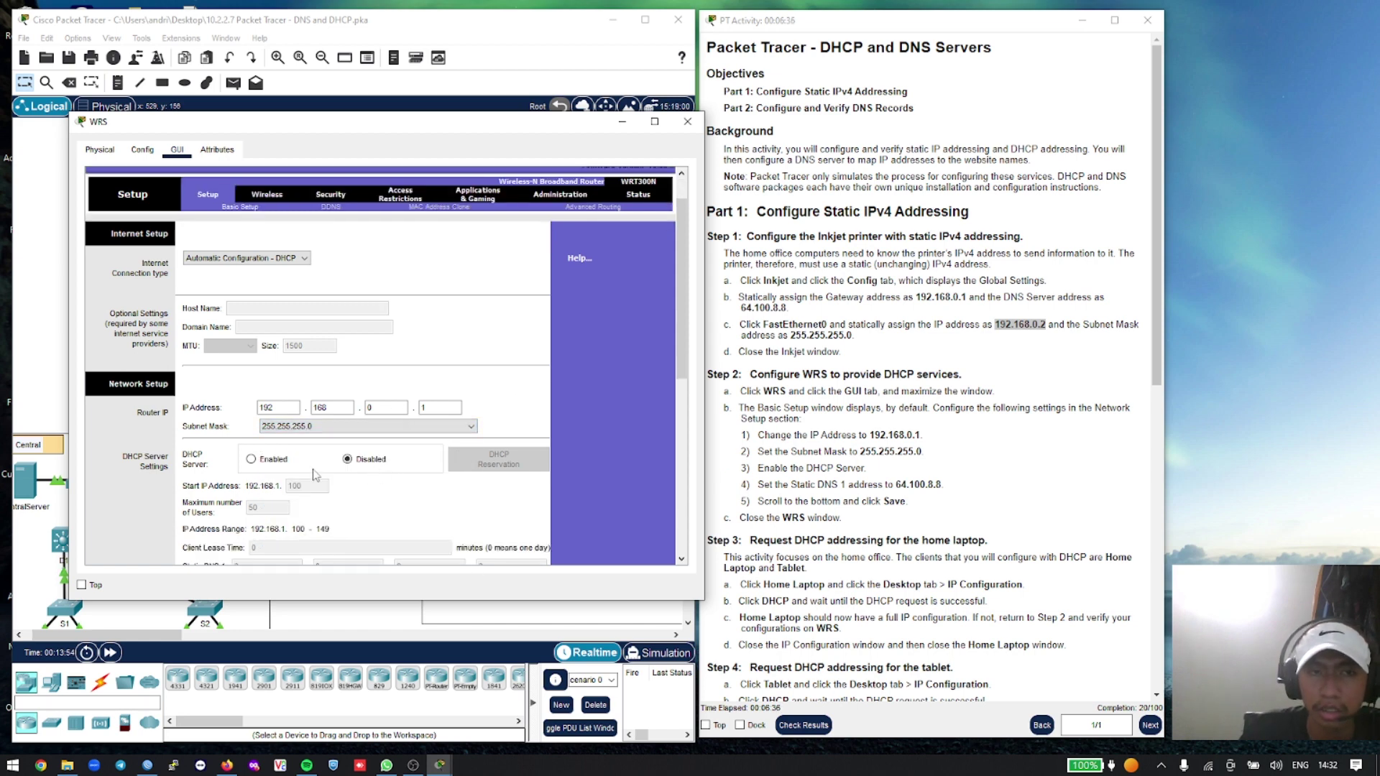
{"action": "left_click", "coordinate": [251, 459]}
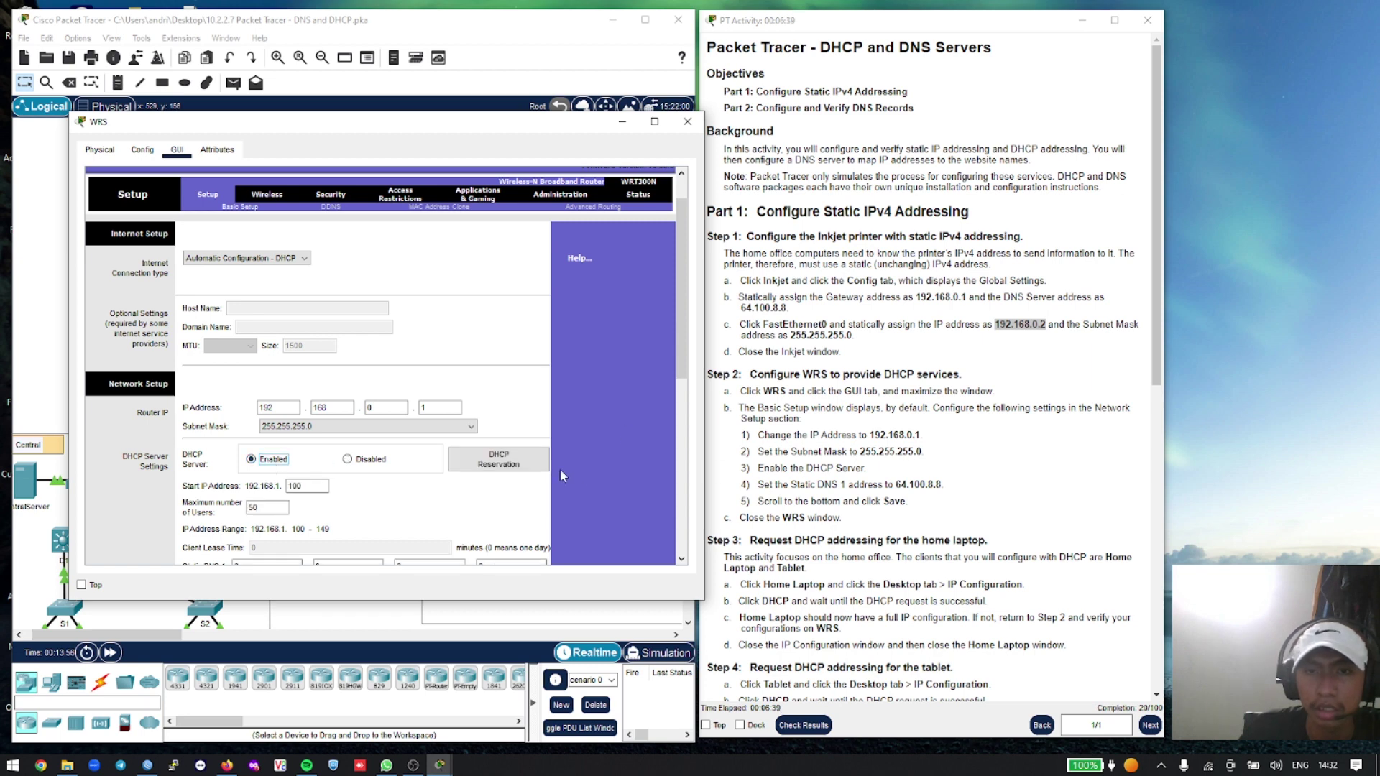
{"action": "scroll", "coordinate": [486, 345], "scroll_direction": "down", "scroll_amount": 1}
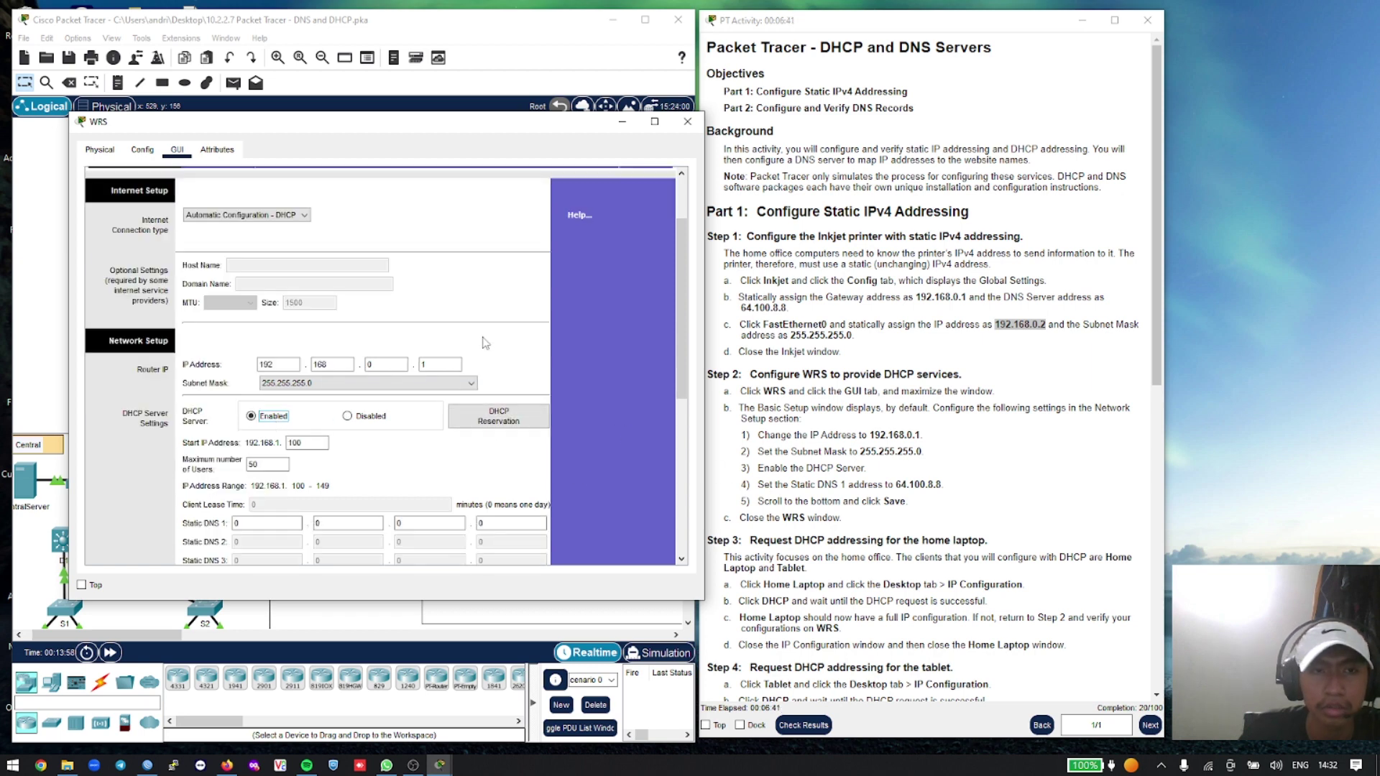
{"action": "left_click", "coordinate": [280, 523]}
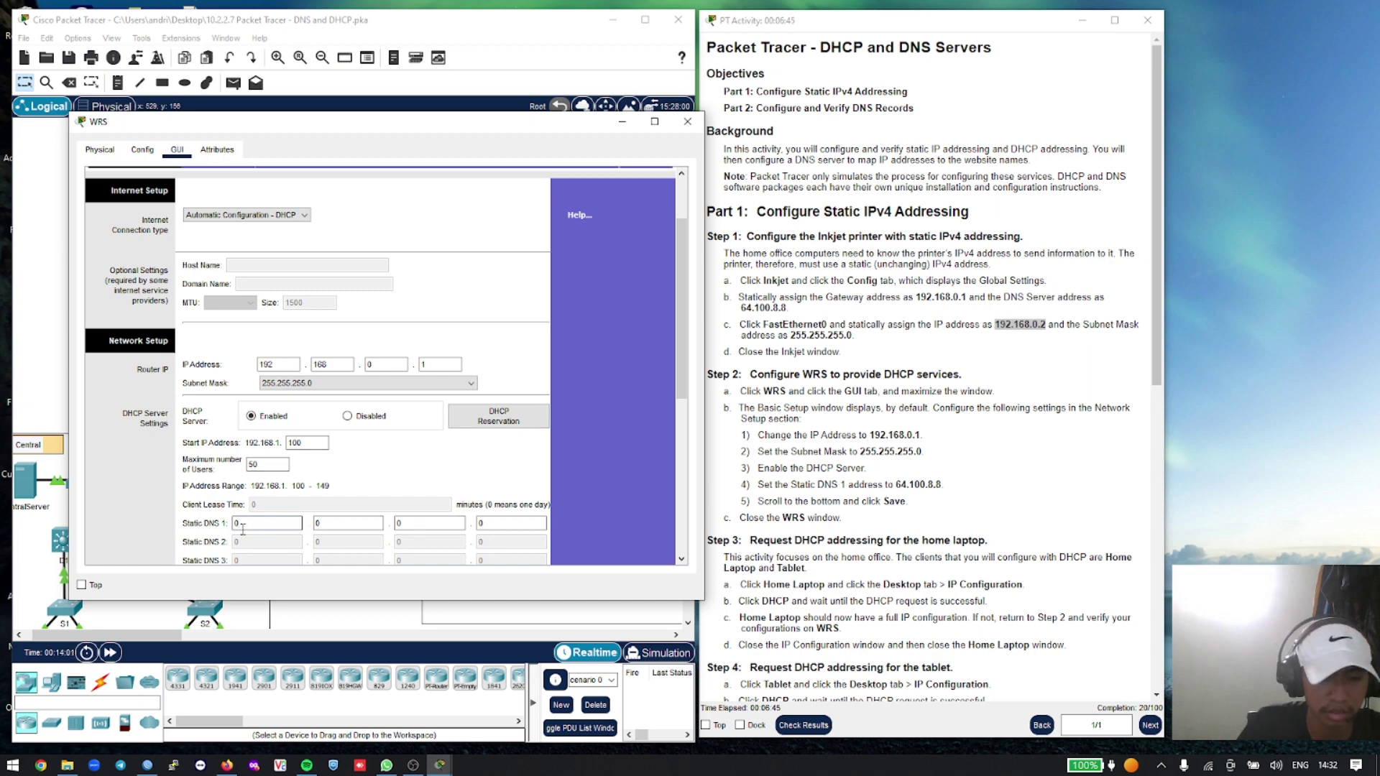
{"action": "type", "text": "6"}
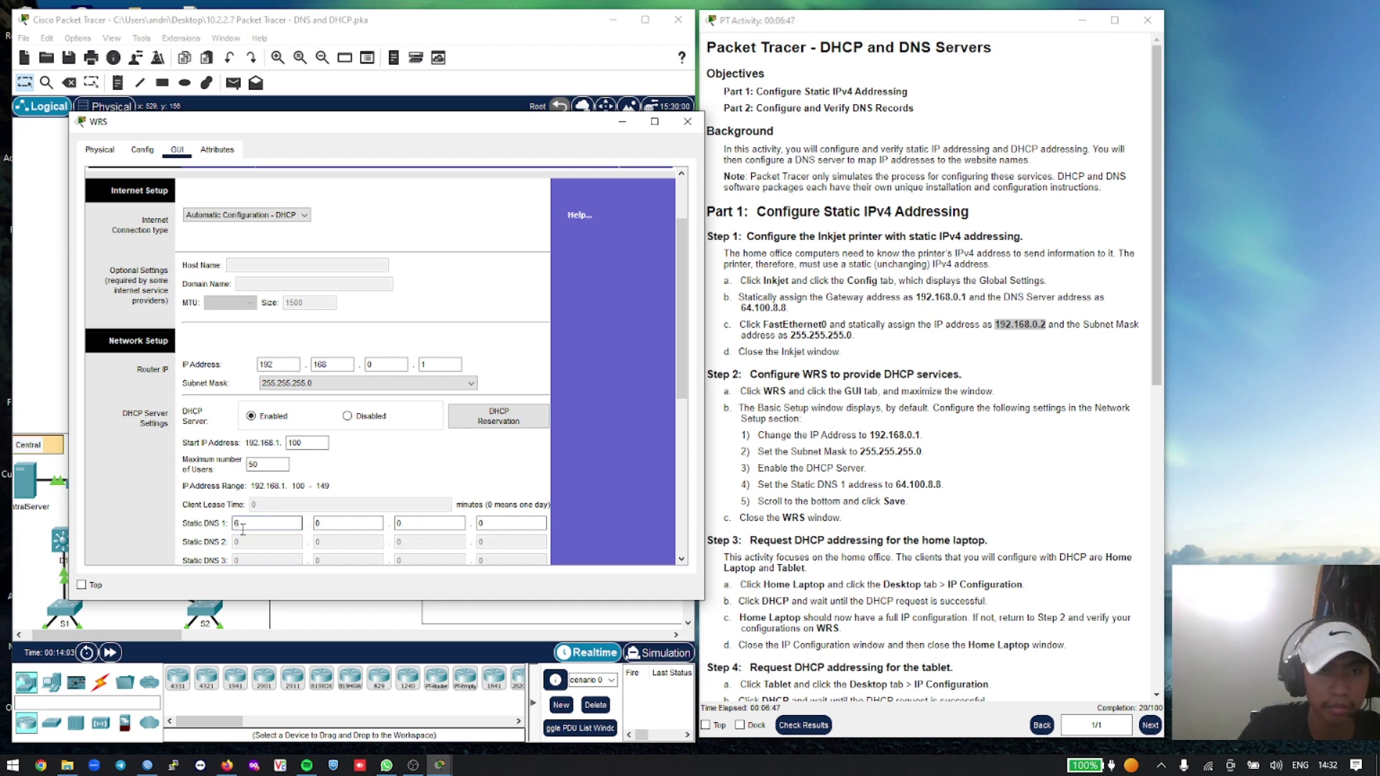
{"action": "type", "text": "4"}
{"action": "key", "text": "Tab"}
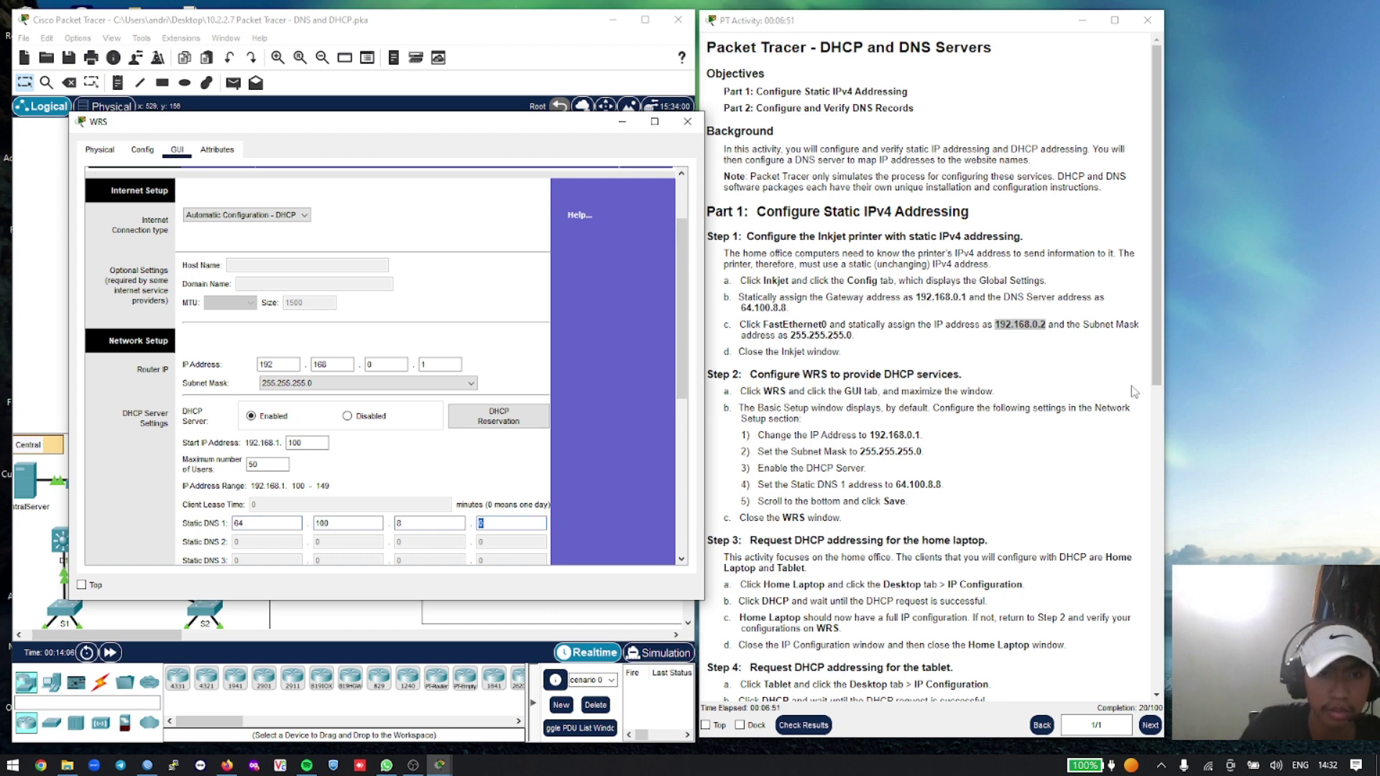
Save the WRS router's basic setup settings and close the WRS window
{"action": "scroll", "coordinate": [639, 433], "scroll_direction": "down", "scroll_amount": 5}
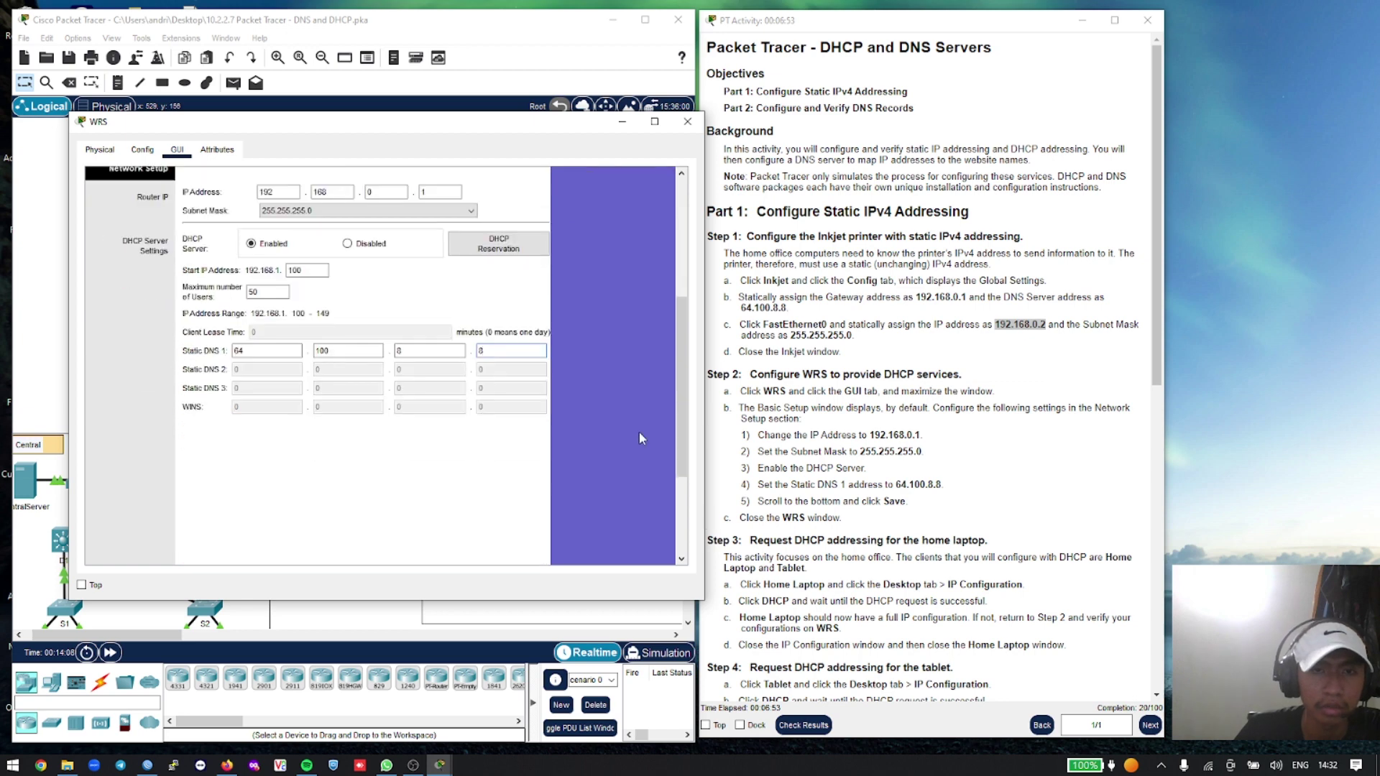
{"action": "left_click", "coordinate": [392, 541]}
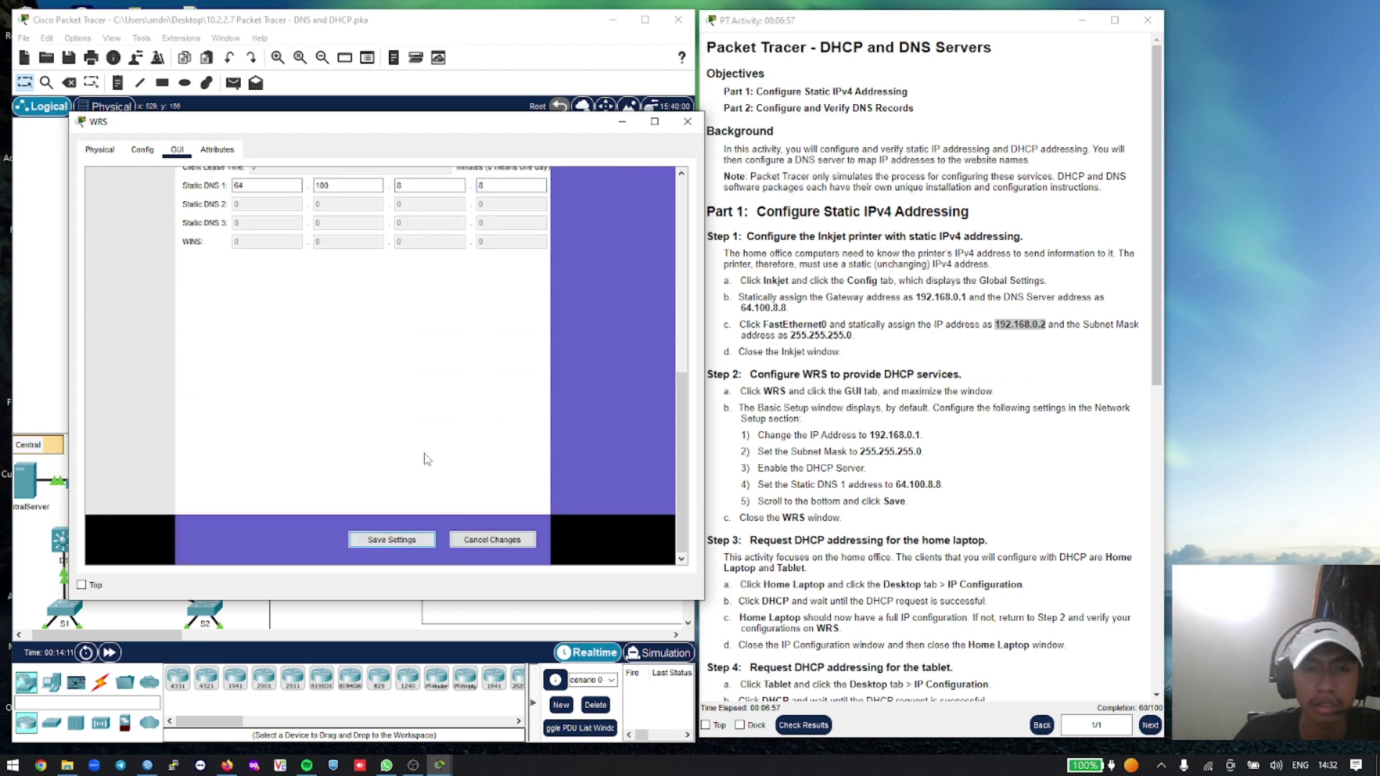
{"action": "scroll", "coordinate": [458, 449], "scroll_direction": "up", "scroll_amount": 3}
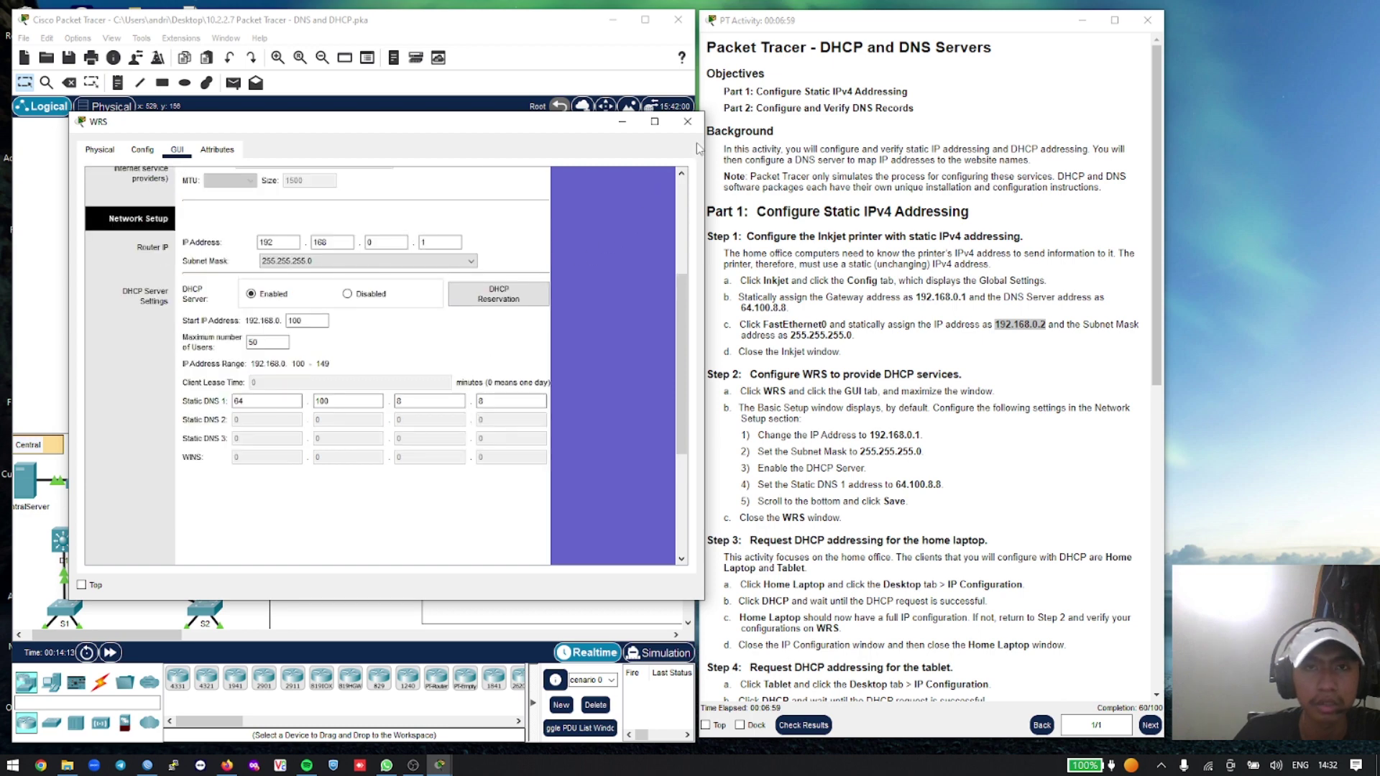
{"action": "left_click", "coordinate": [687, 121]}
Switch the Home Laptop's wireless IP configuration to DHCP, and close the Home Laptop window
{"action": "scroll", "coordinate": [886, 480], "scroll_direction": "down", "scroll_amount": 1}
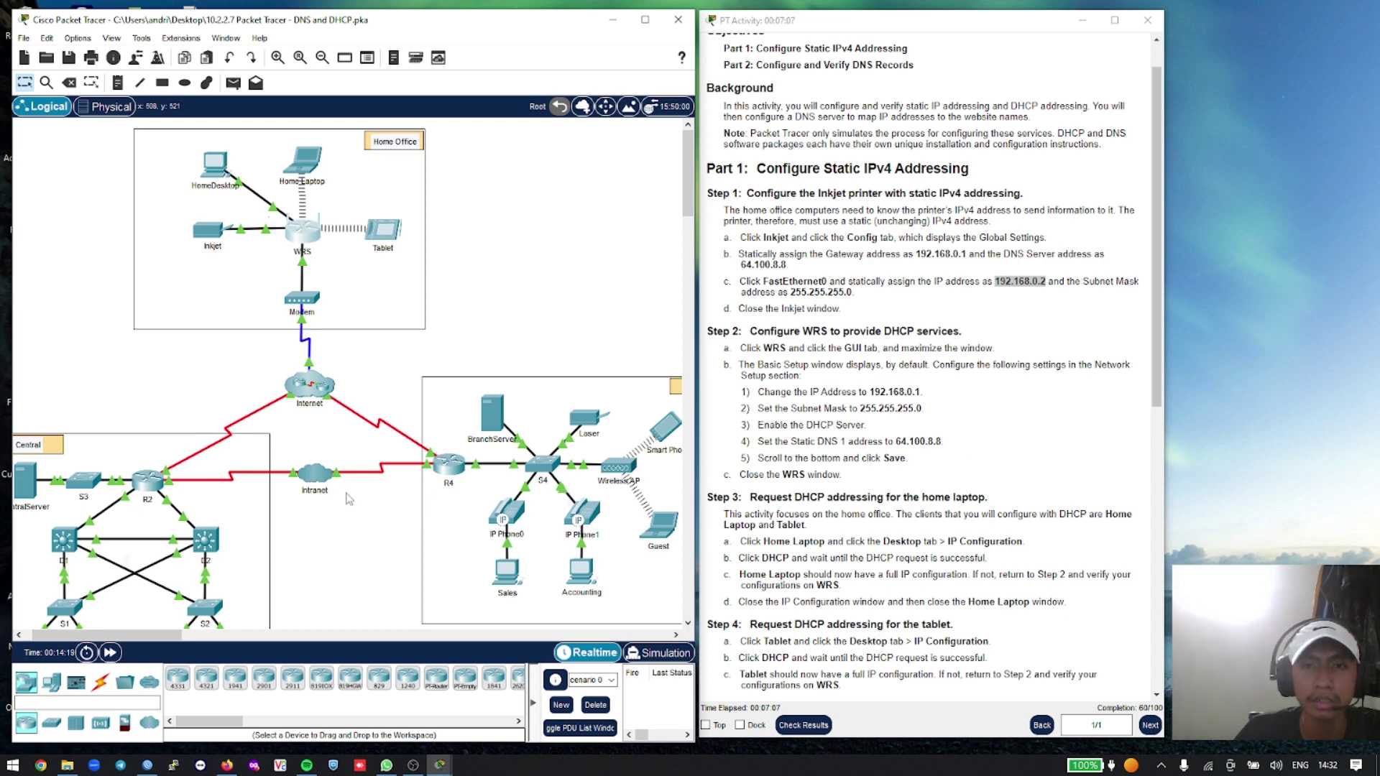
{"action": "scroll", "coordinate": [349, 496], "scroll_direction": "down", "scroll_amount": 1}
{"action": "scroll", "coordinate": [352, 478], "scroll_direction": "up", "scroll_amount": 1}
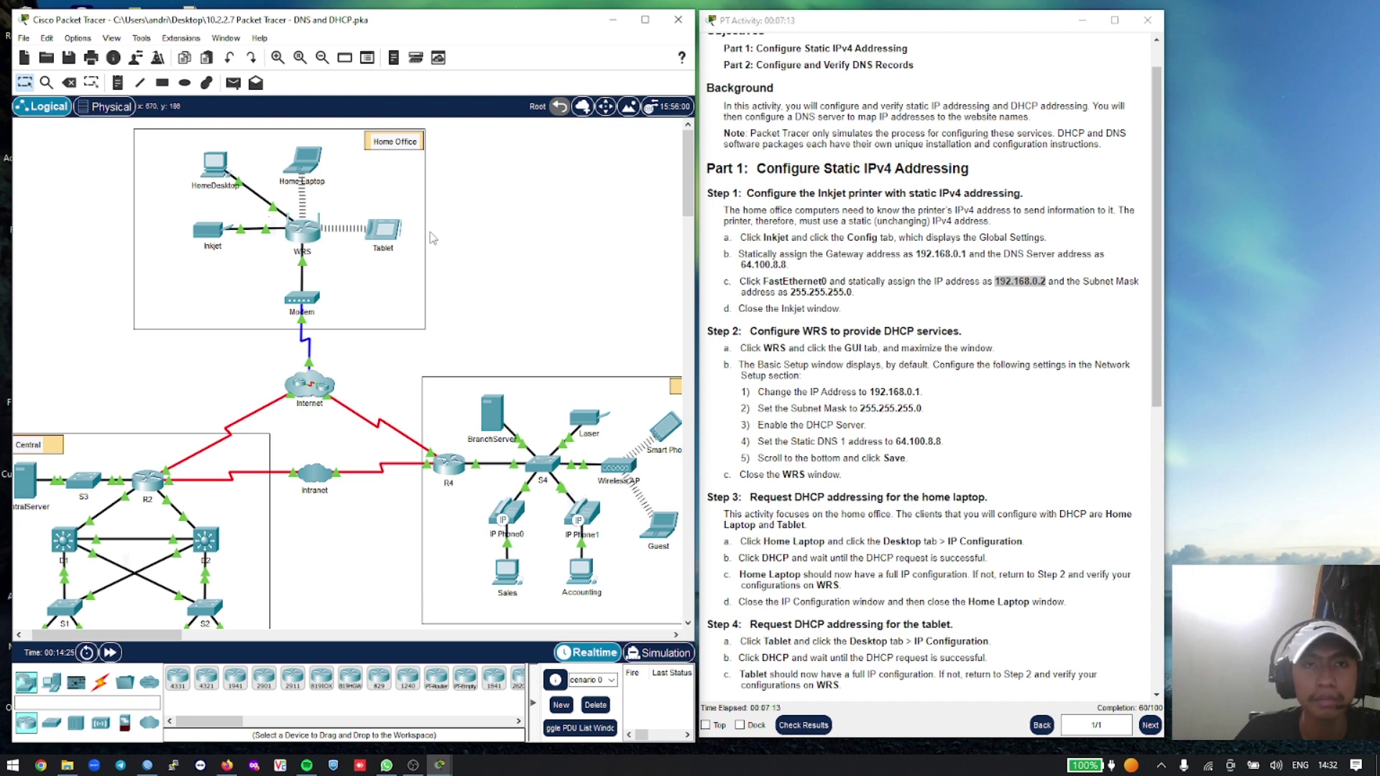
{"action": "left_click", "coordinate": [309, 164]}
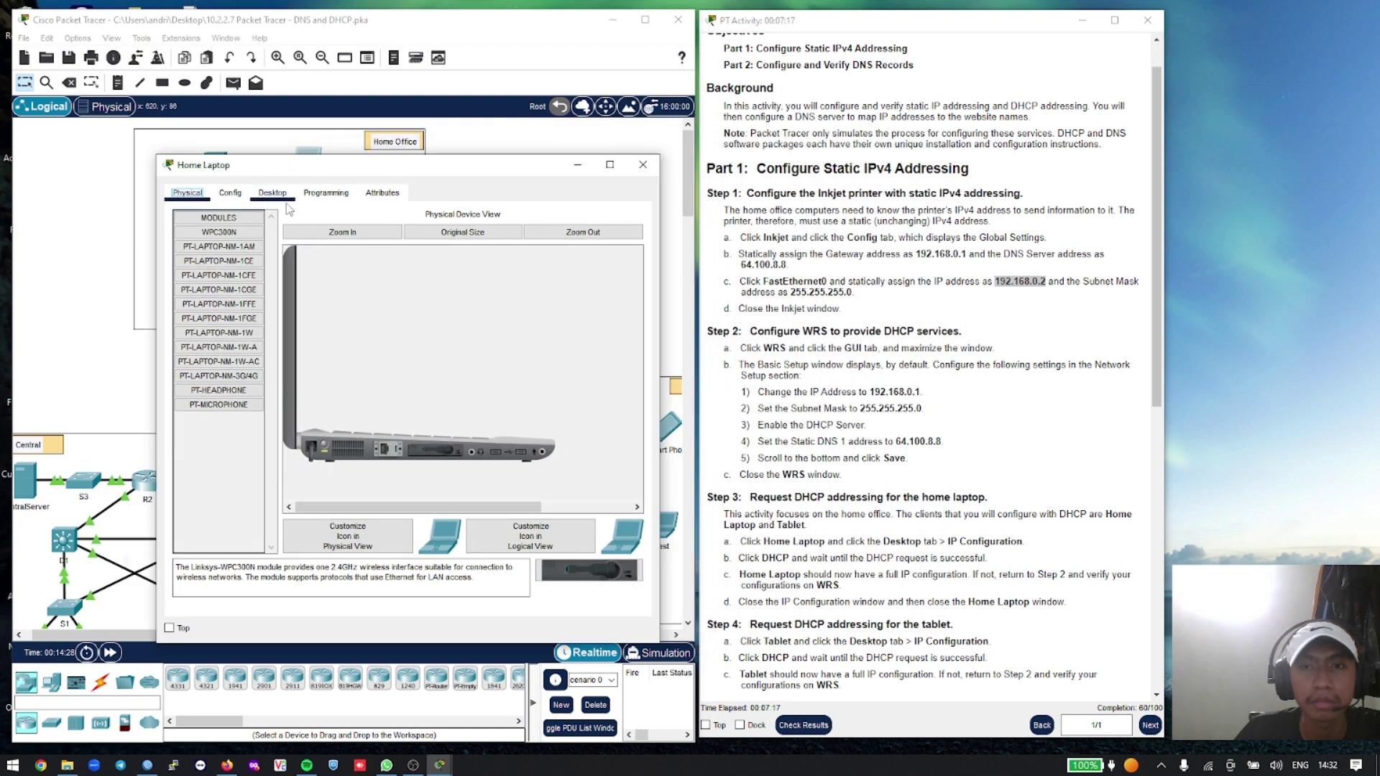
{"action": "left_click", "coordinate": [273, 193]}
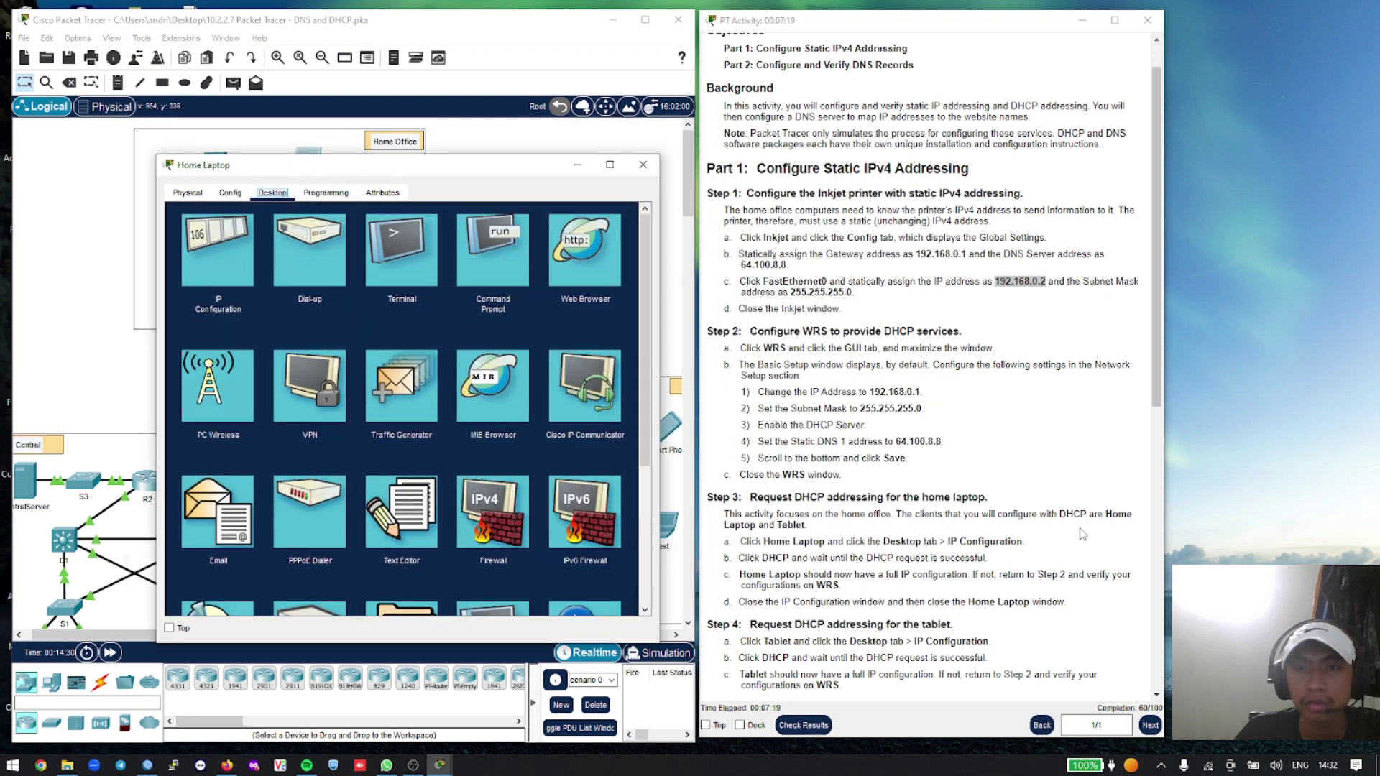
{"action": "left_click", "coordinate": [253, 275]}
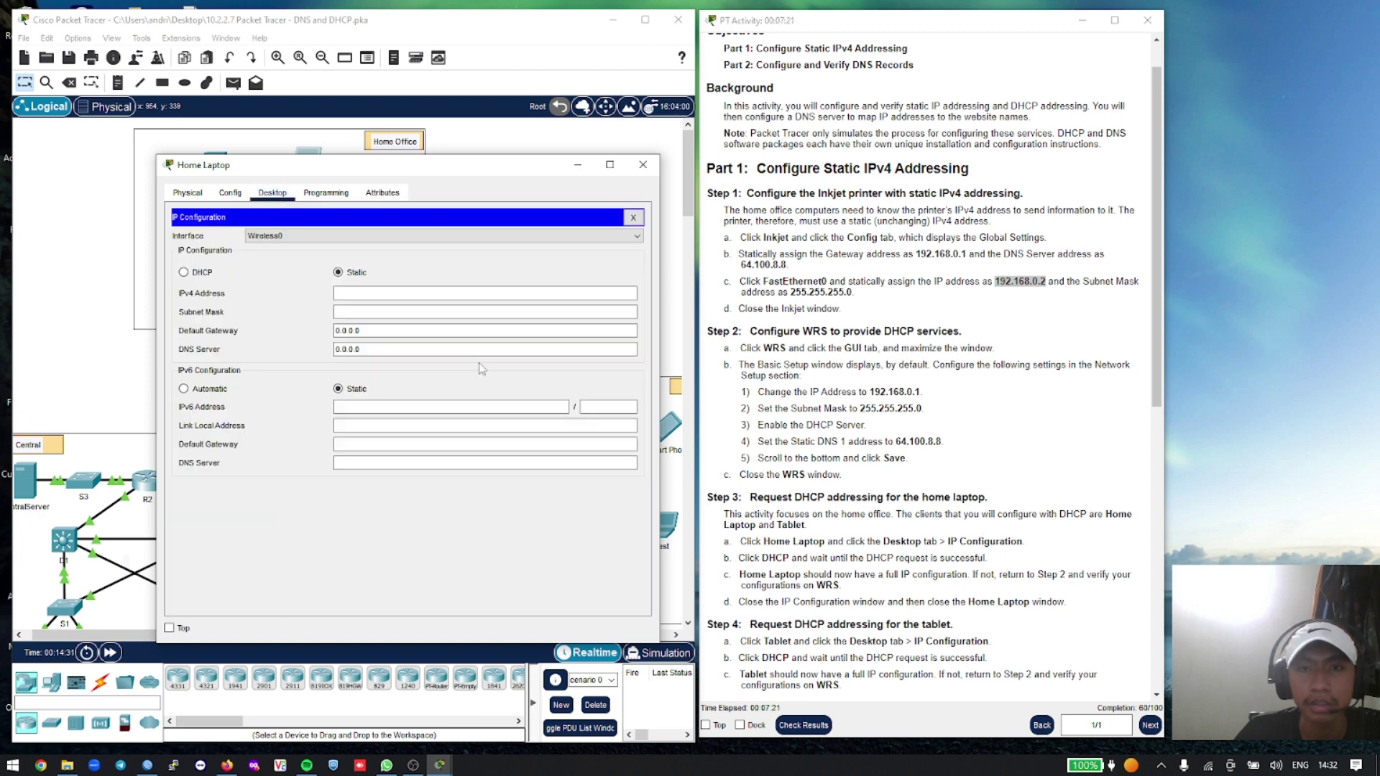
{"action": "left_click", "coordinate": [216, 274]}
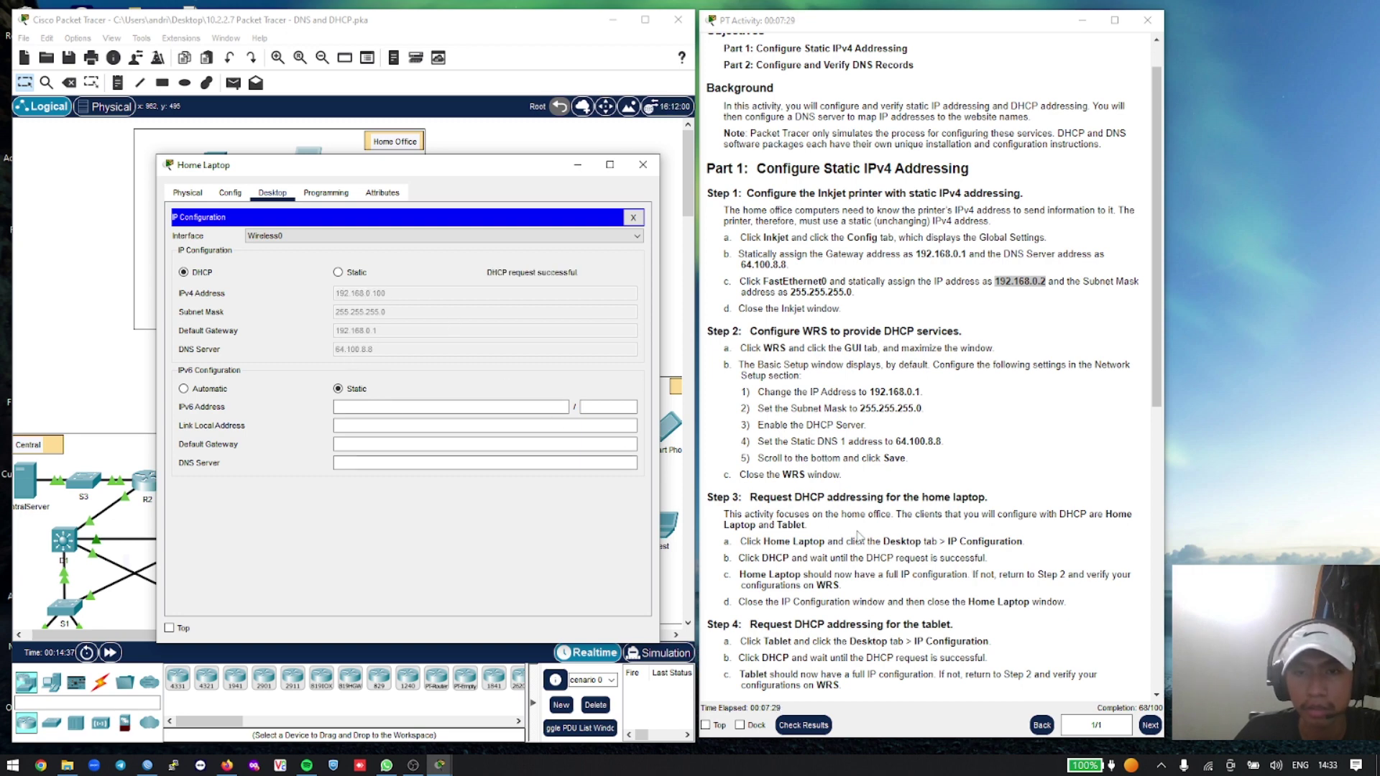
{"action": "scroll", "coordinate": [859, 531], "scroll_direction": "down", "scroll_amount": 2}
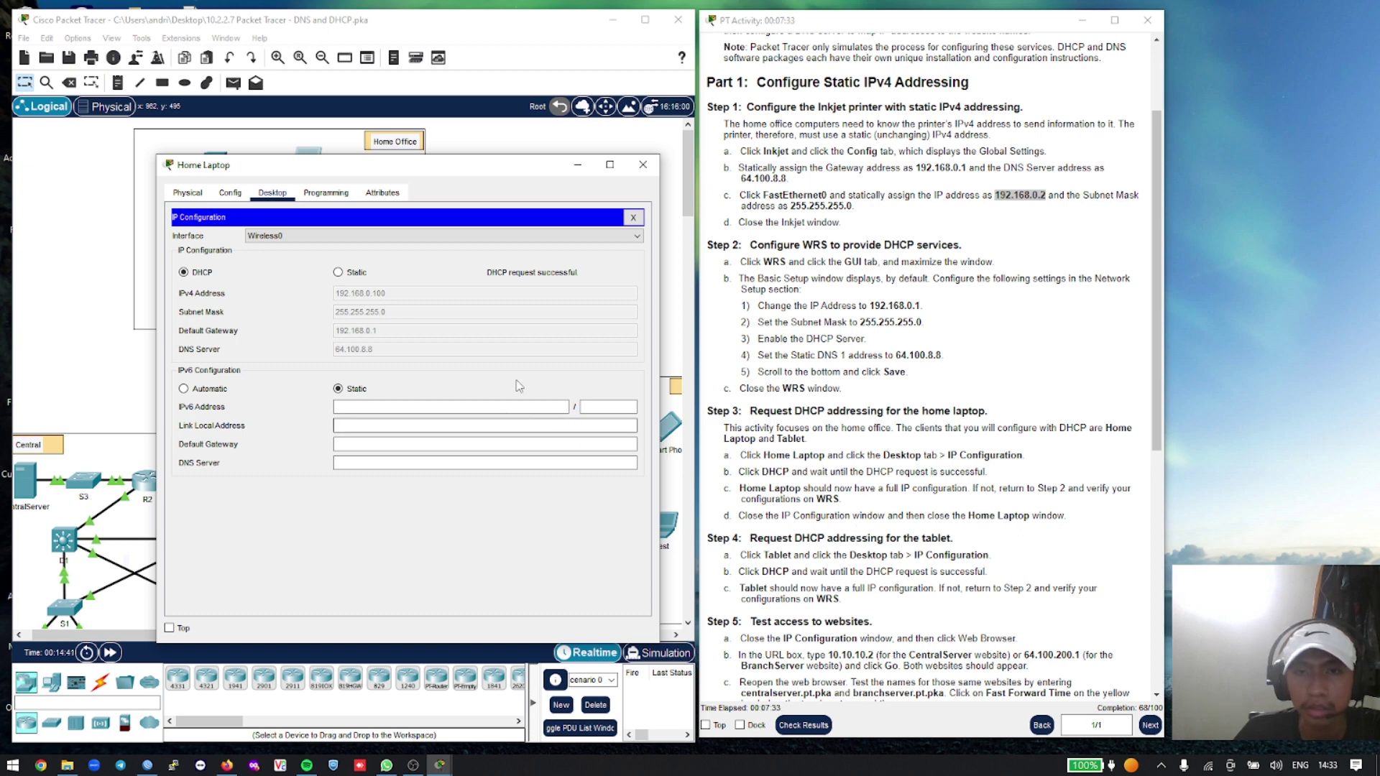
{"action": "left_click", "coordinate": [633, 217]}
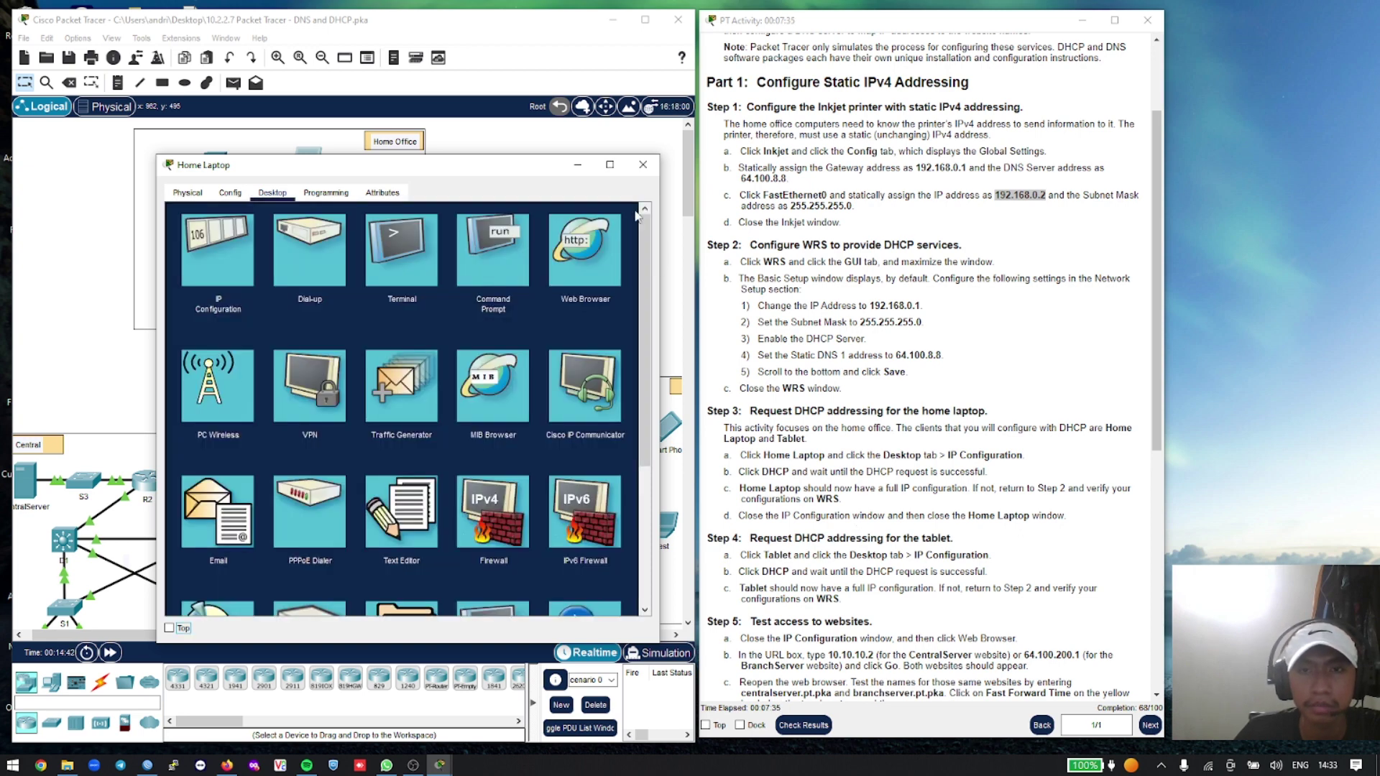
{"action": "left_click", "coordinate": [642, 166]}
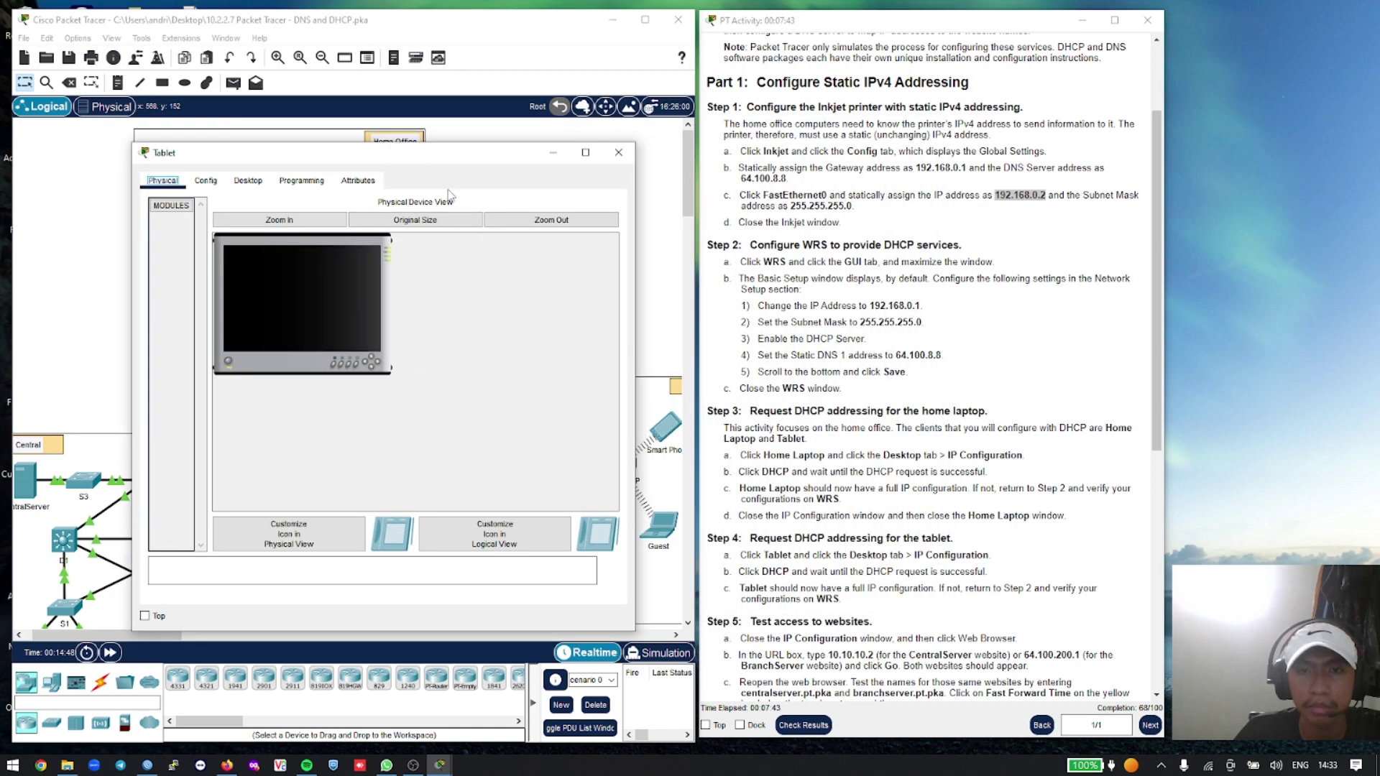
Switch the Tablet's wireless IP configuration to DHCP, and close the IP configuration
{"action": "scroll", "coordinate": [744, 458], "scroll_direction": "down", "scroll_amount": 1}
{"action": "left_click", "coordinate": [248, 180]}
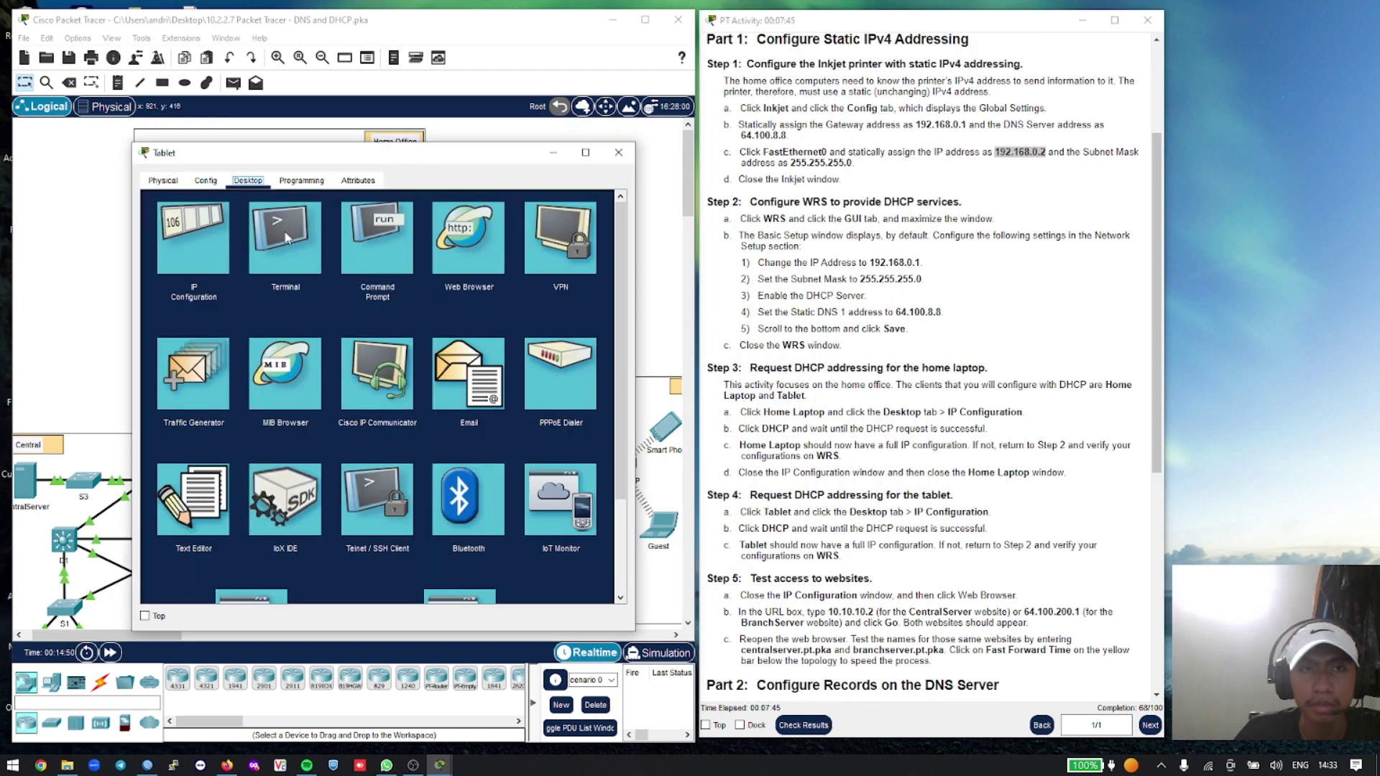
{"action": "left_click", "coordinate": [202, 244]}
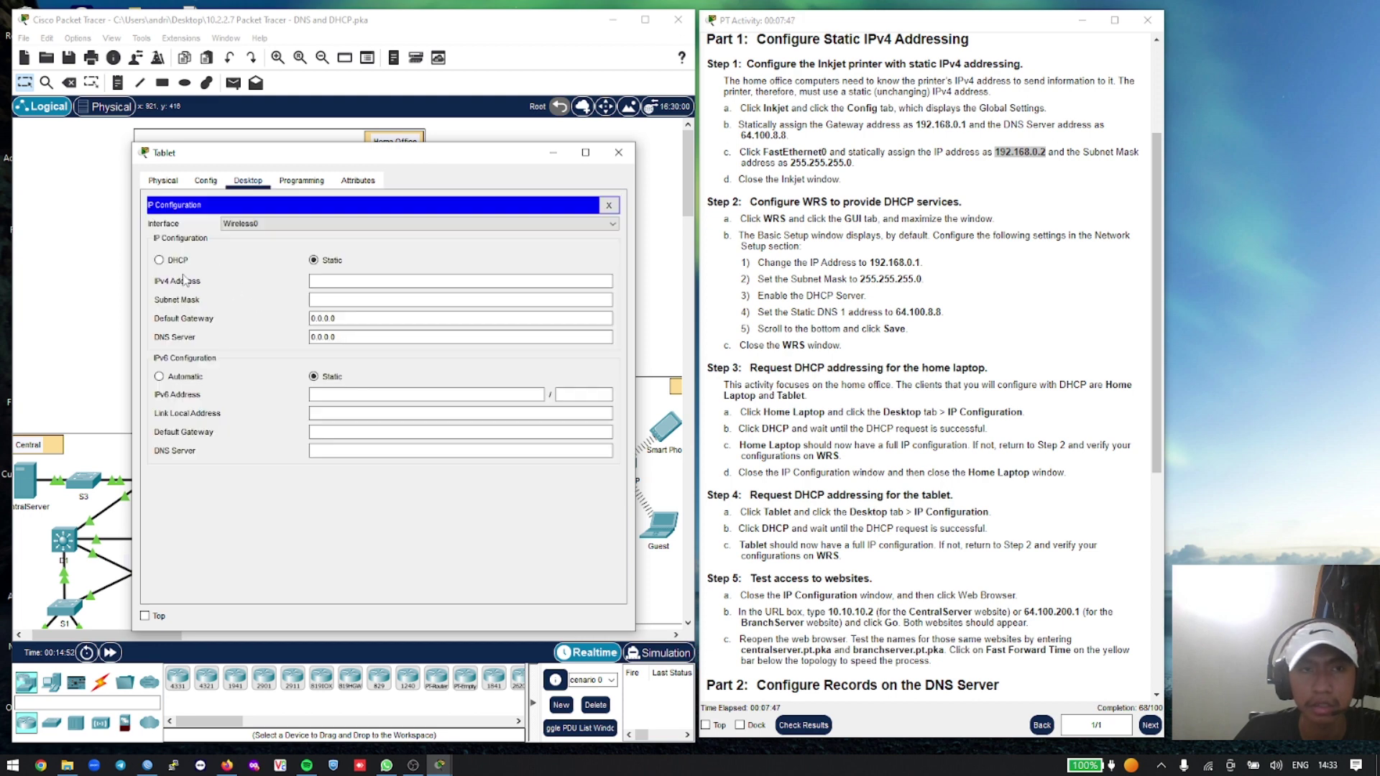
{"action": "scroll", "coordinate": [805, 440], "scroll_direction": "down", "scroll_amount": 2}
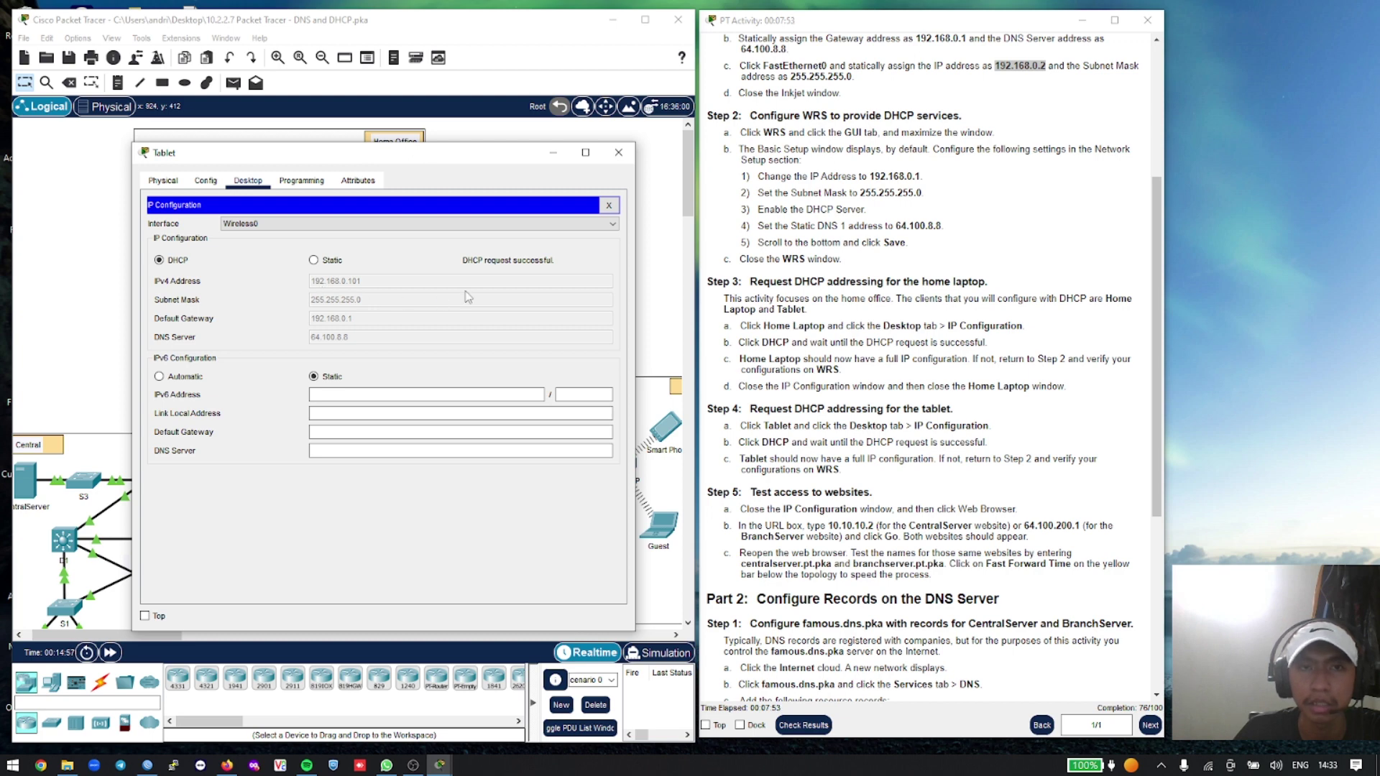
{"action": "left_click", "coordinate": [608, 206]}
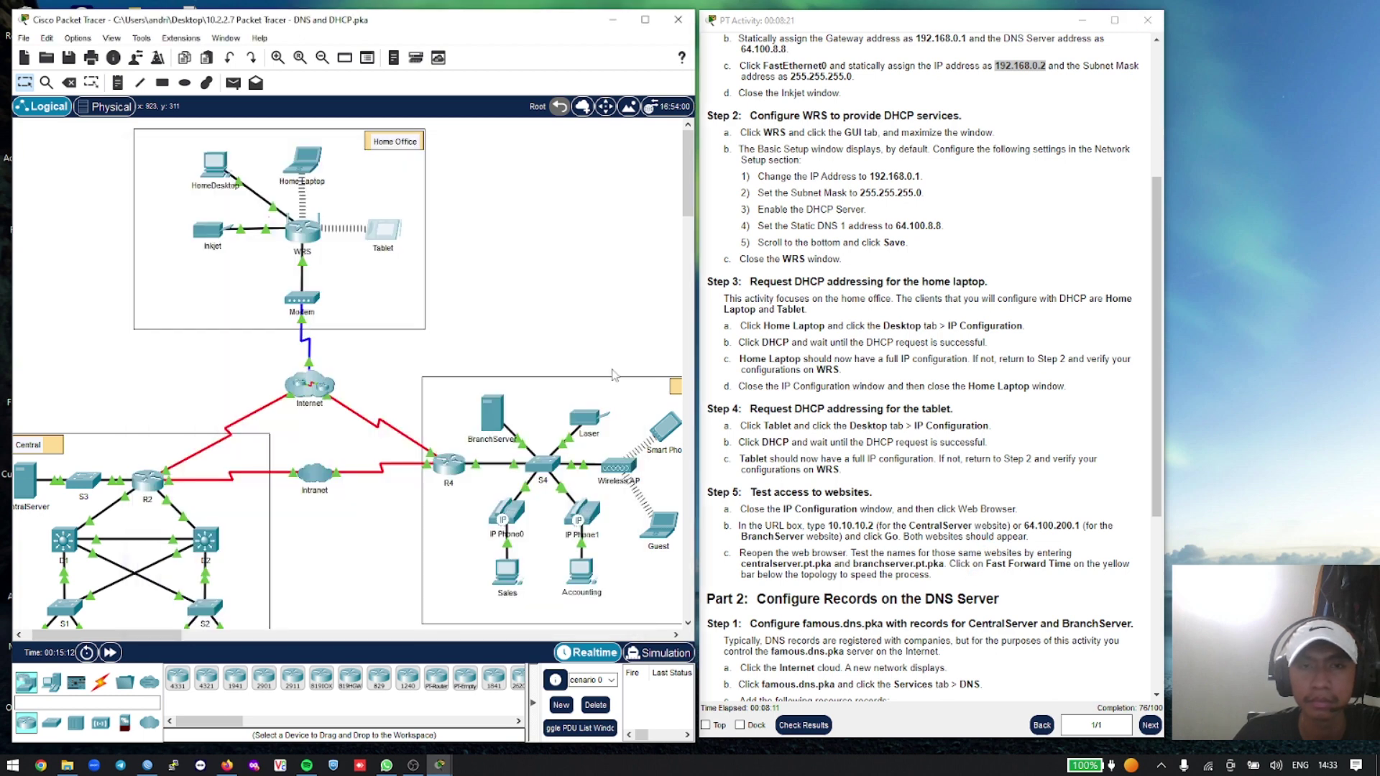
Test access to the CentralServer website by loading 10.10.10.2 in the Tablet's web browser
{"action": "scroll", "coordinate": [647, 360], "scroll_direction": "down", "scroll_amount": 2}
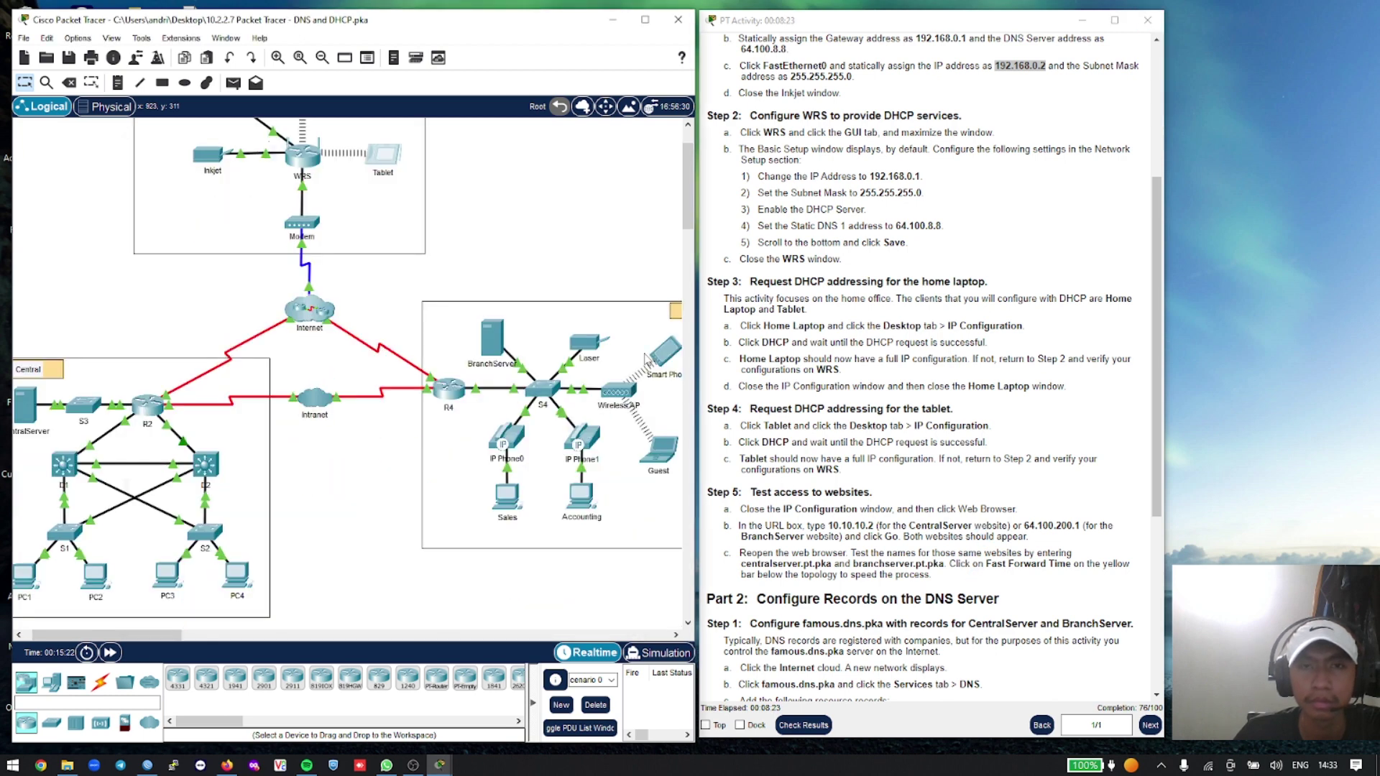
{"action": "scroll", "coordinate": [647, 359], "scroll_direction": "up", "scroll_amount": 2}
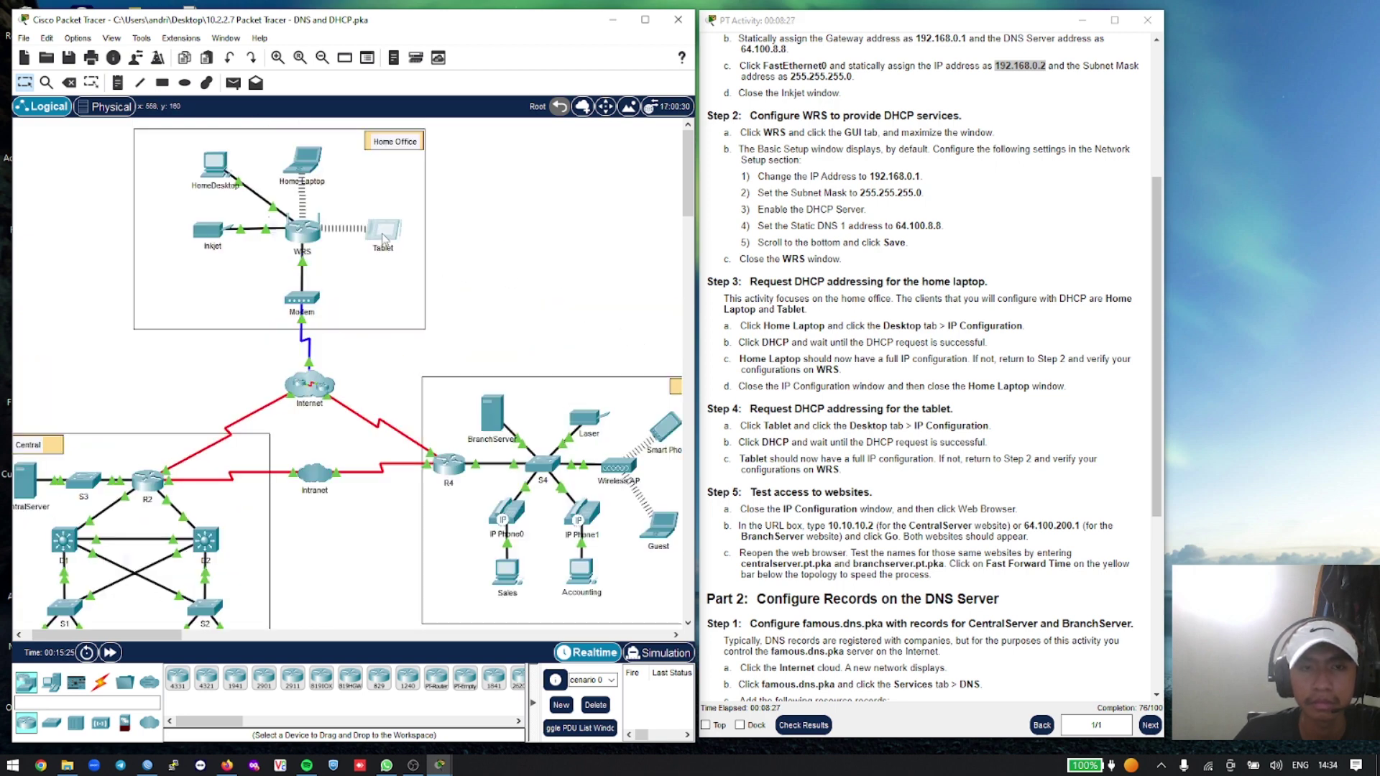
{"action": "left_click", "coordinate": [383, 239]}
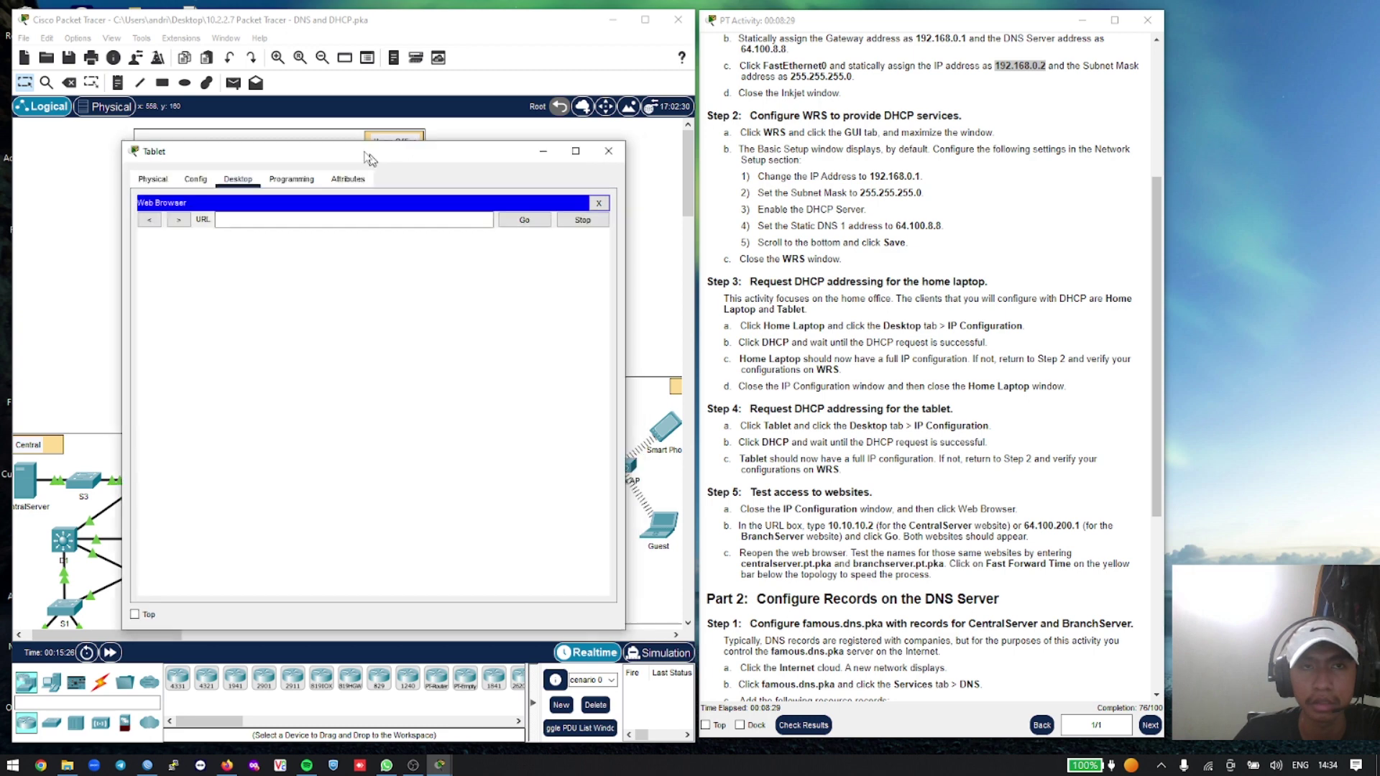
{"action": "left_click_drag", "start_coordinate": [368, 158], "coordinate": [337, 145]}
{"action": "left_click", "coordinate": [331, 207]}
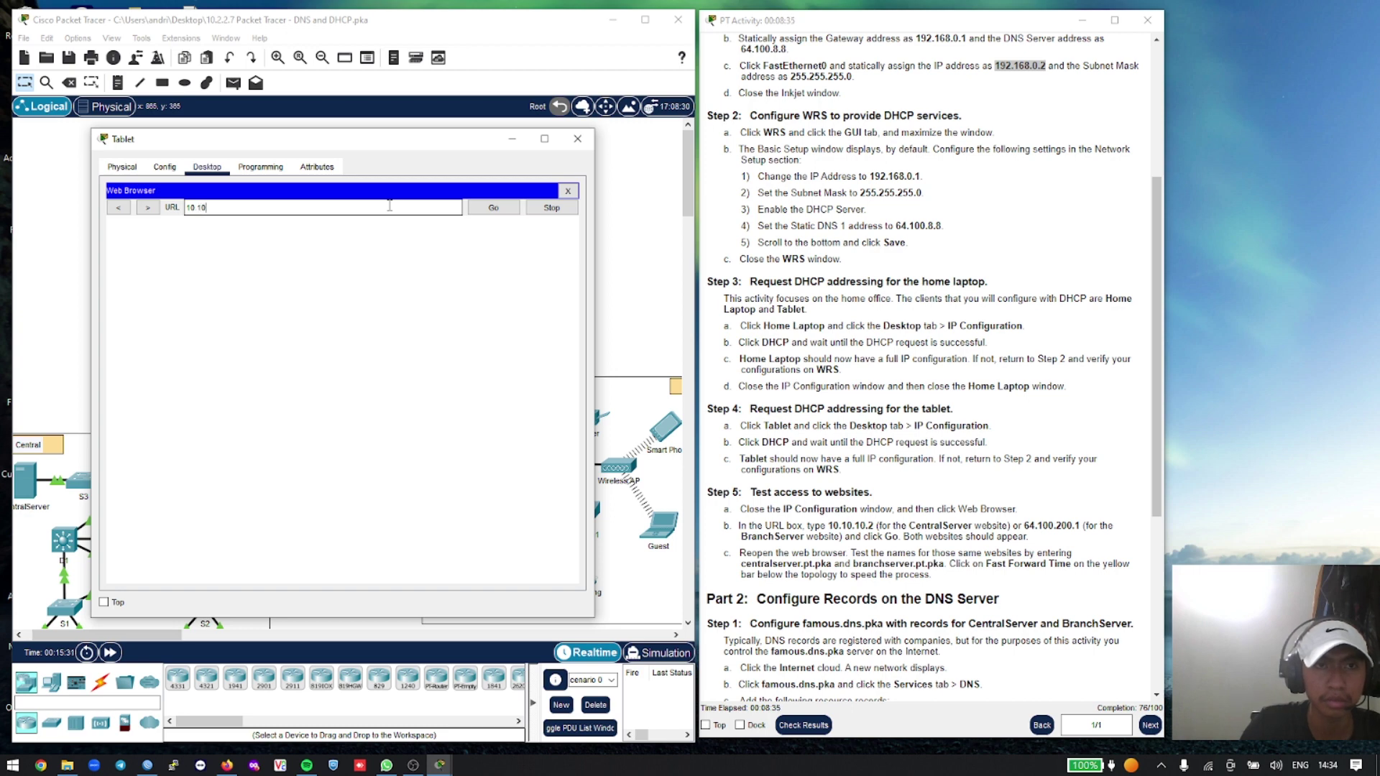
{"action": "type", "text": "10.10.10."}
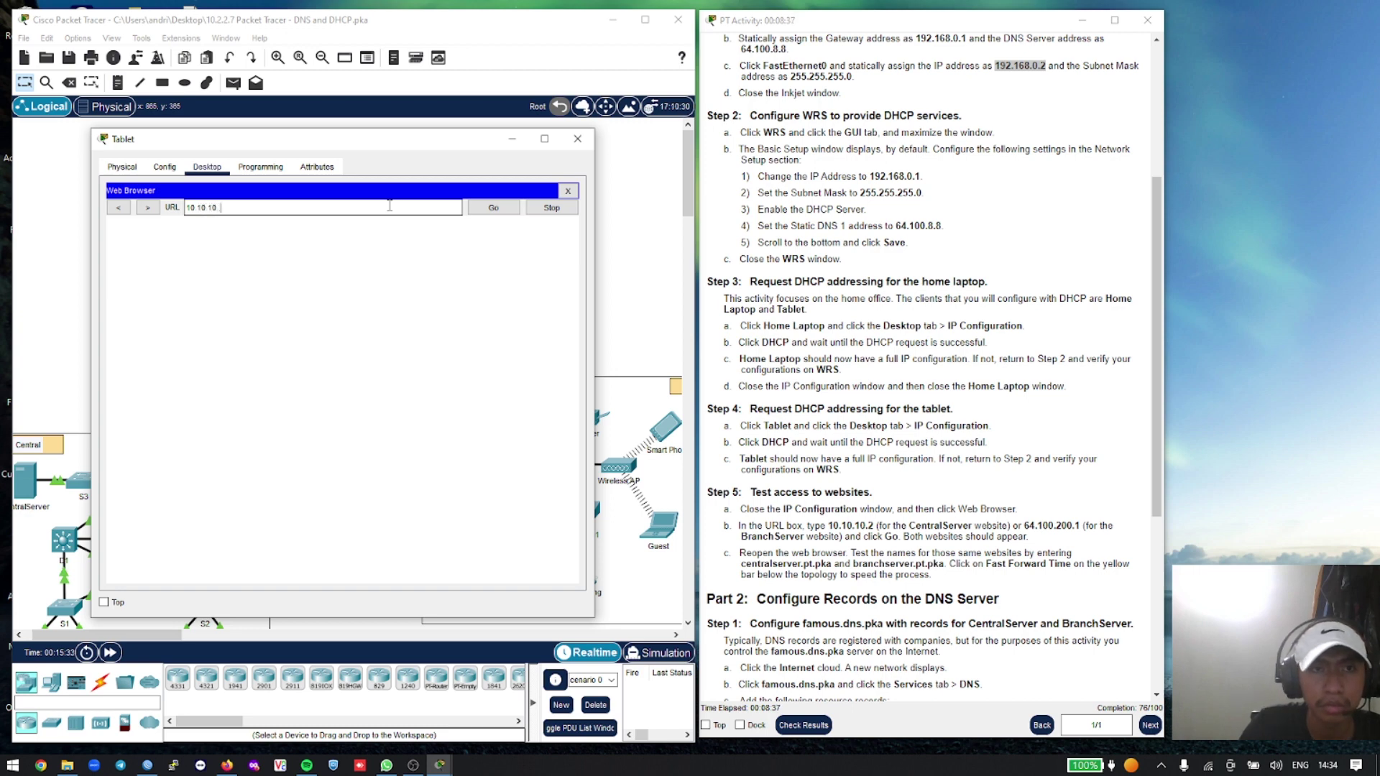
{"action": "type", "text": "2"}
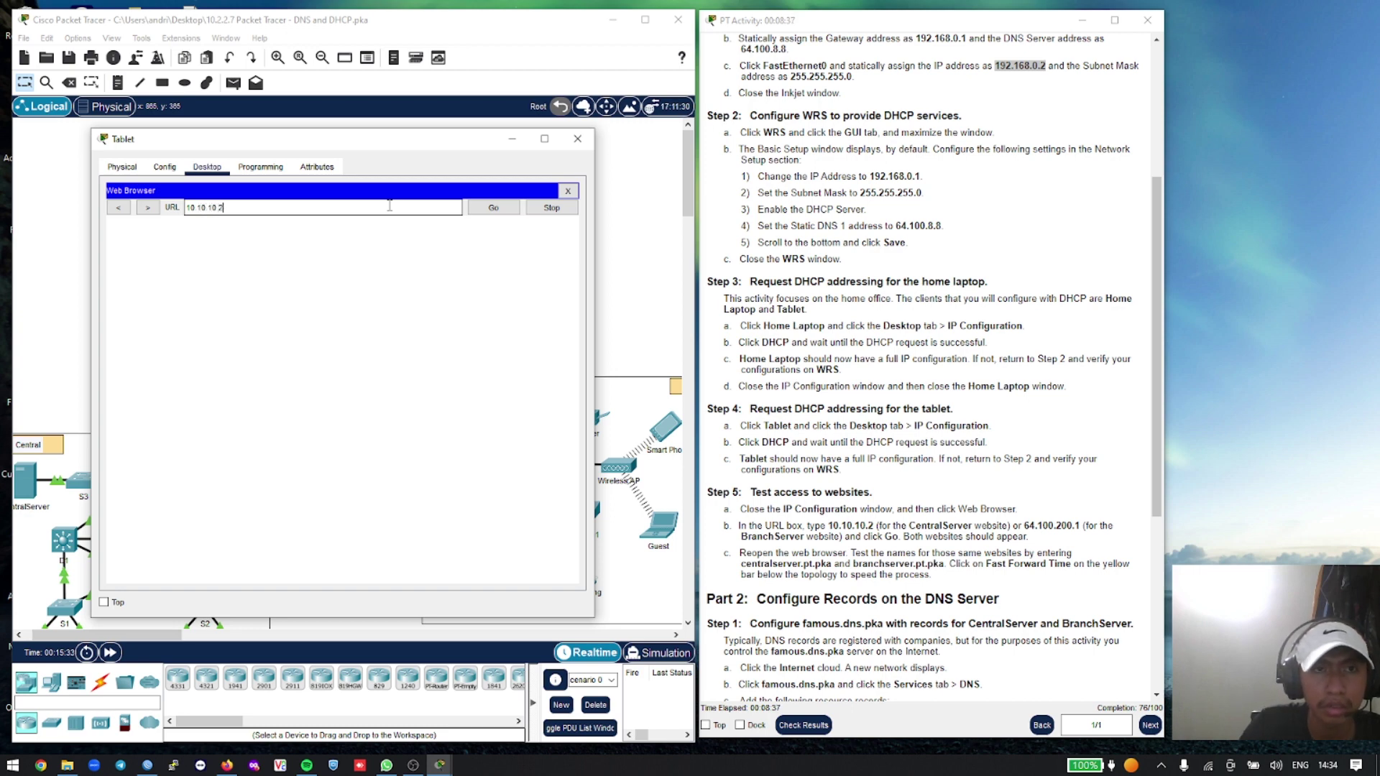
{"action": "left_click", "coordinate": [496, 210]}
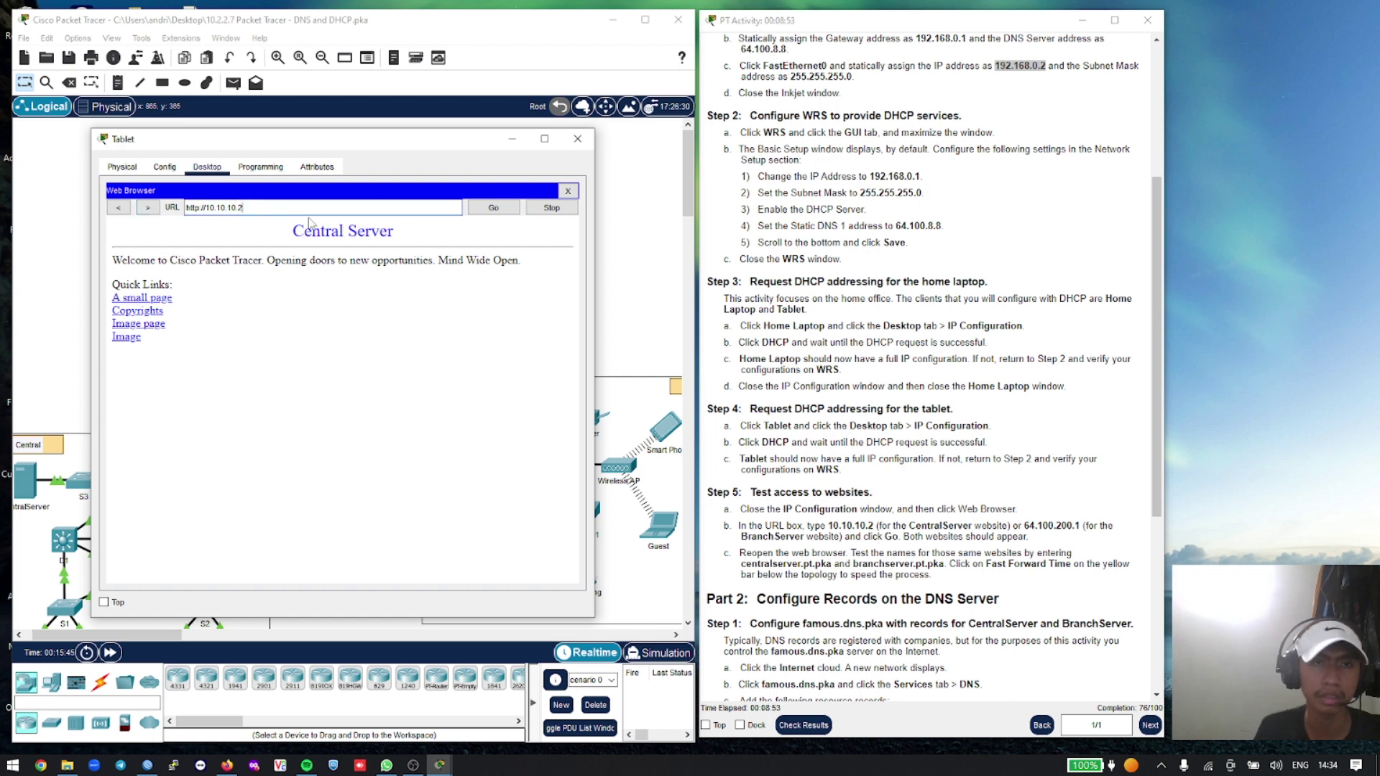
Test access to the BranchServer website by loading 64.100.200.1 in the Tablet's web browser
{"action": "left_click_drag", "start_coordinate": [311, 228], "coordinate": [263, 213]}
{"action": "left_click", "coordinate": [263, 209]}
{"action": "key", "text": "ctrl+a"}
{"action": "key", "text": "BackSpace"}
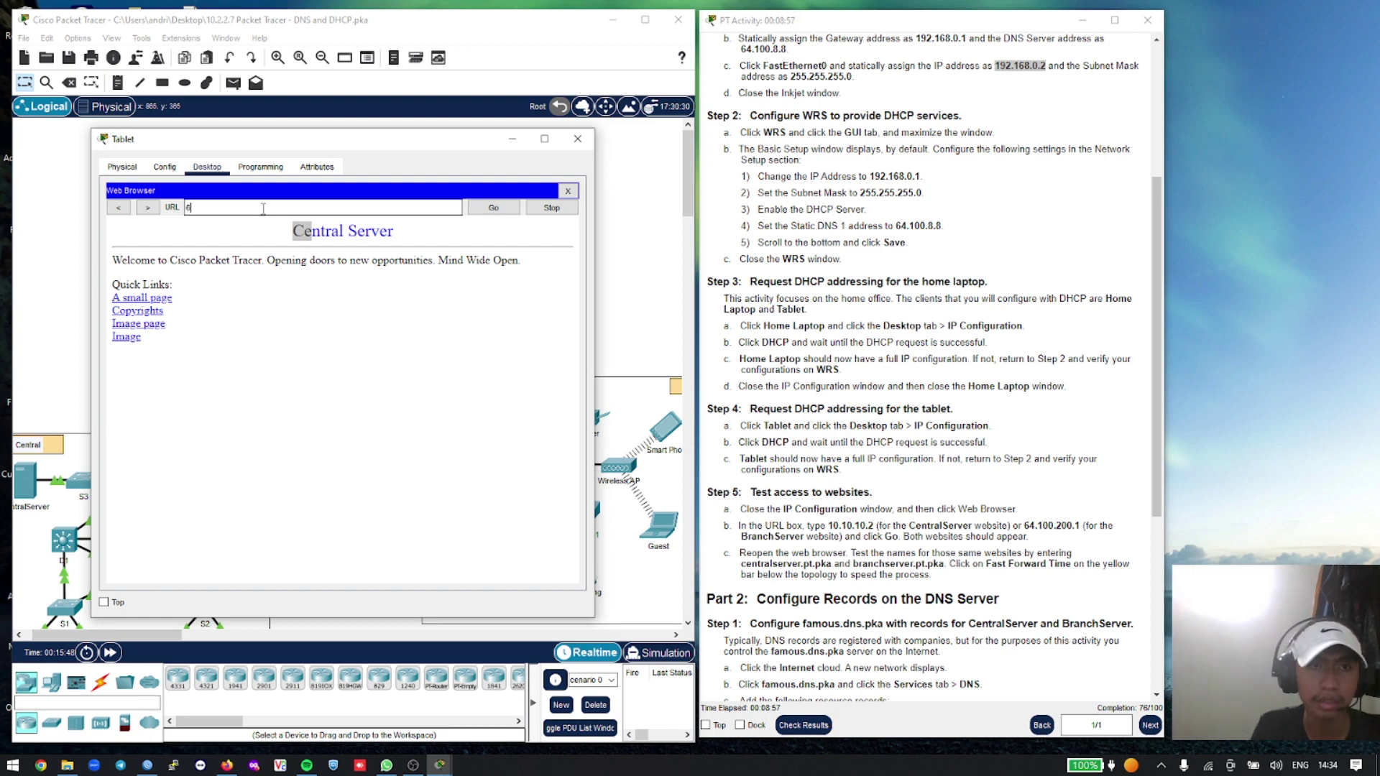
{"action": "type", "text": "64.100.200.1"}
{"action": "left_click", "coordinate": [481, 206]}
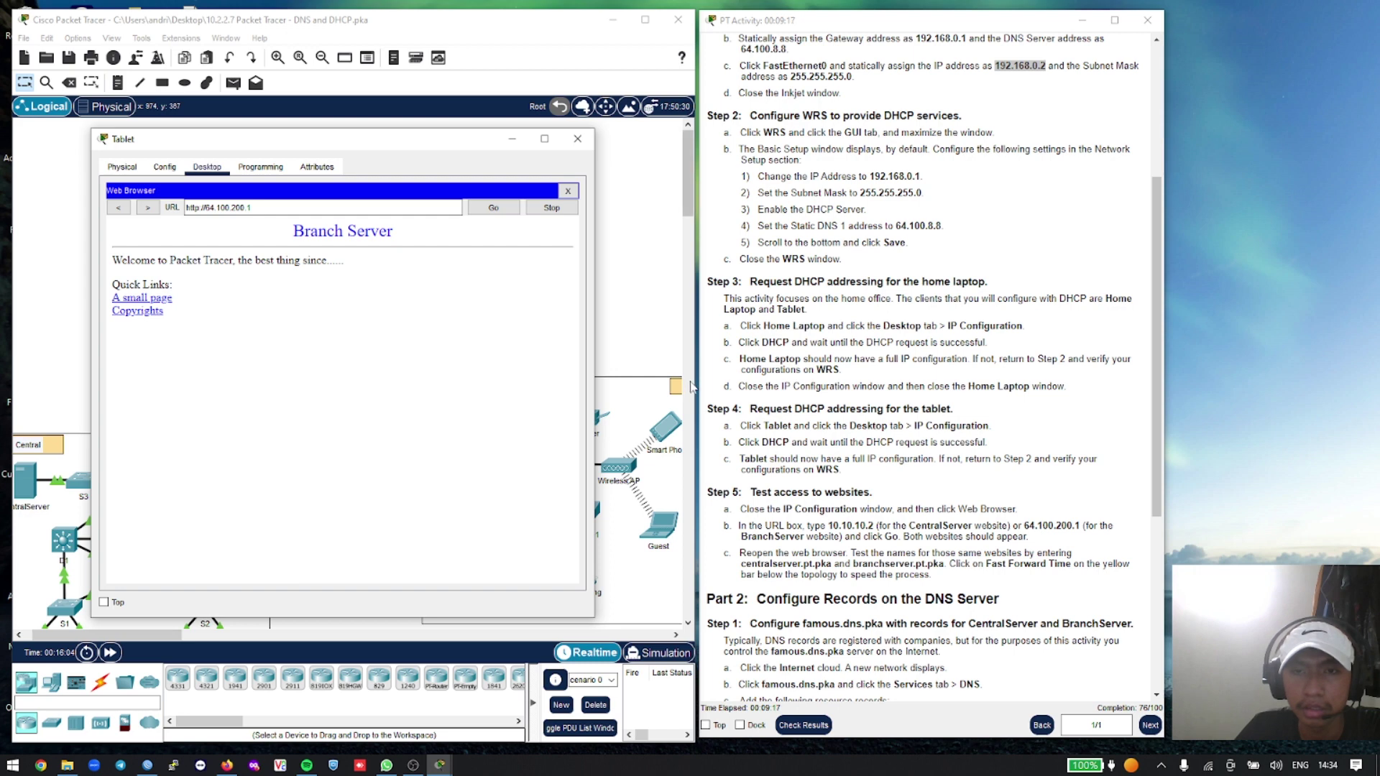
Reopen the Tablet's web browser and test access to the CentralServer website by loading the name centralserver.pt.pka
{"action": "left_click", "coordinate": [568, 191]}
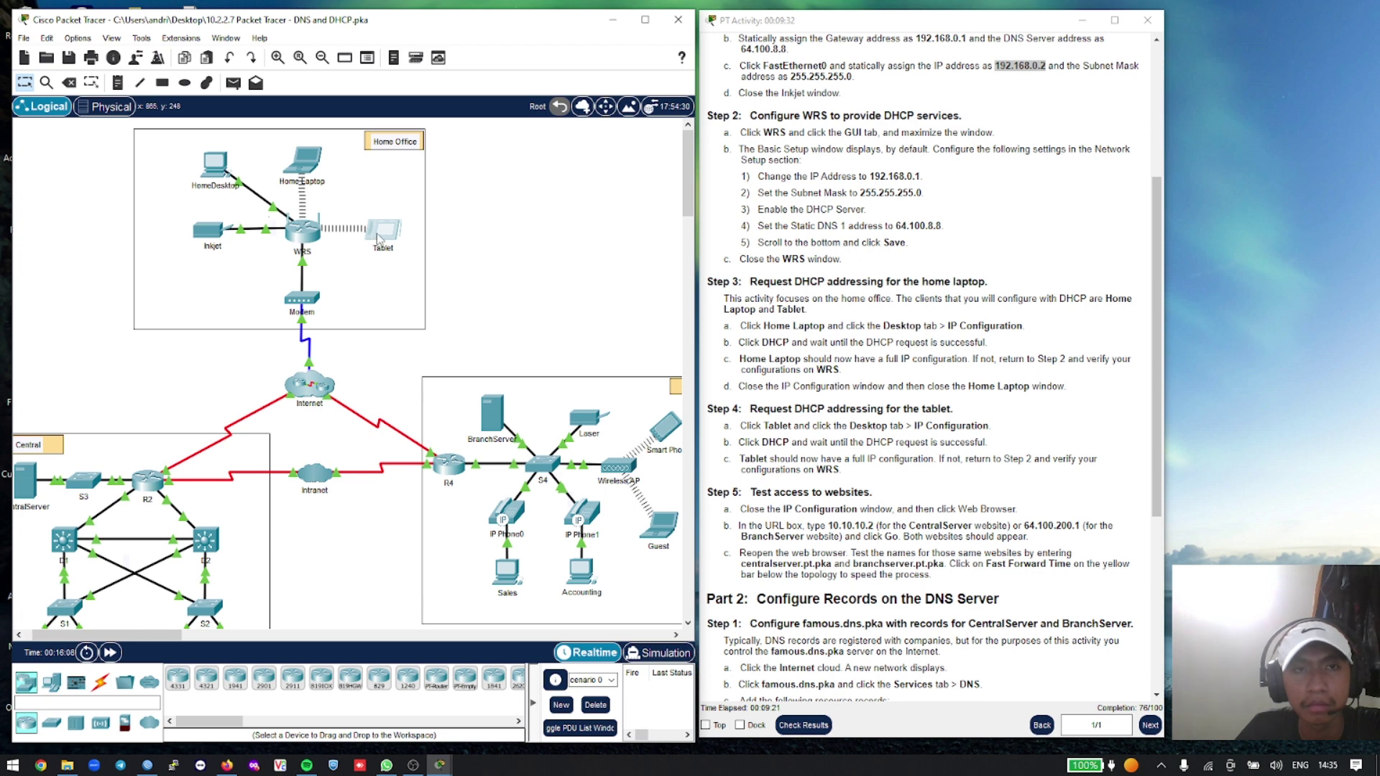
{"action": "left_click", "coordinate": [382, 234]}
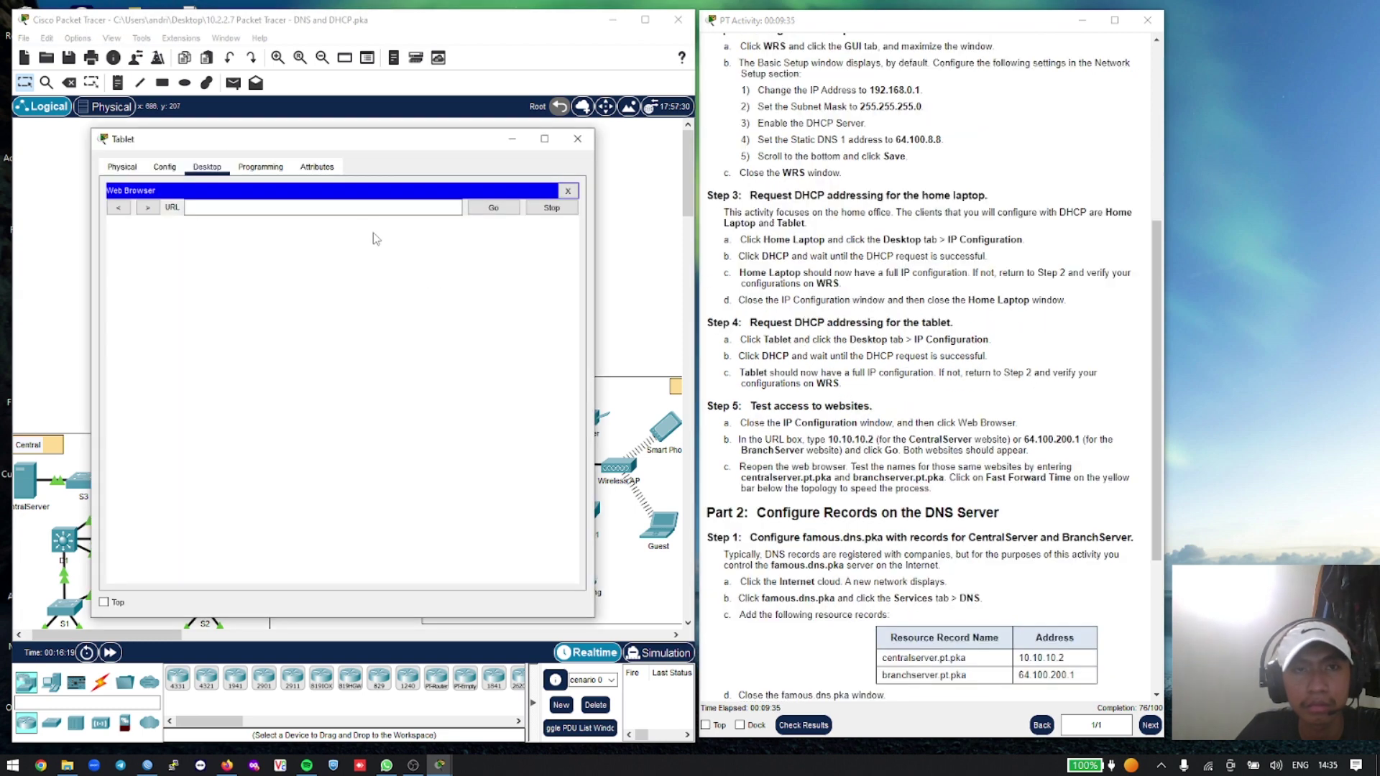
{"action": "left_click", "coordinate": [359, 211]}
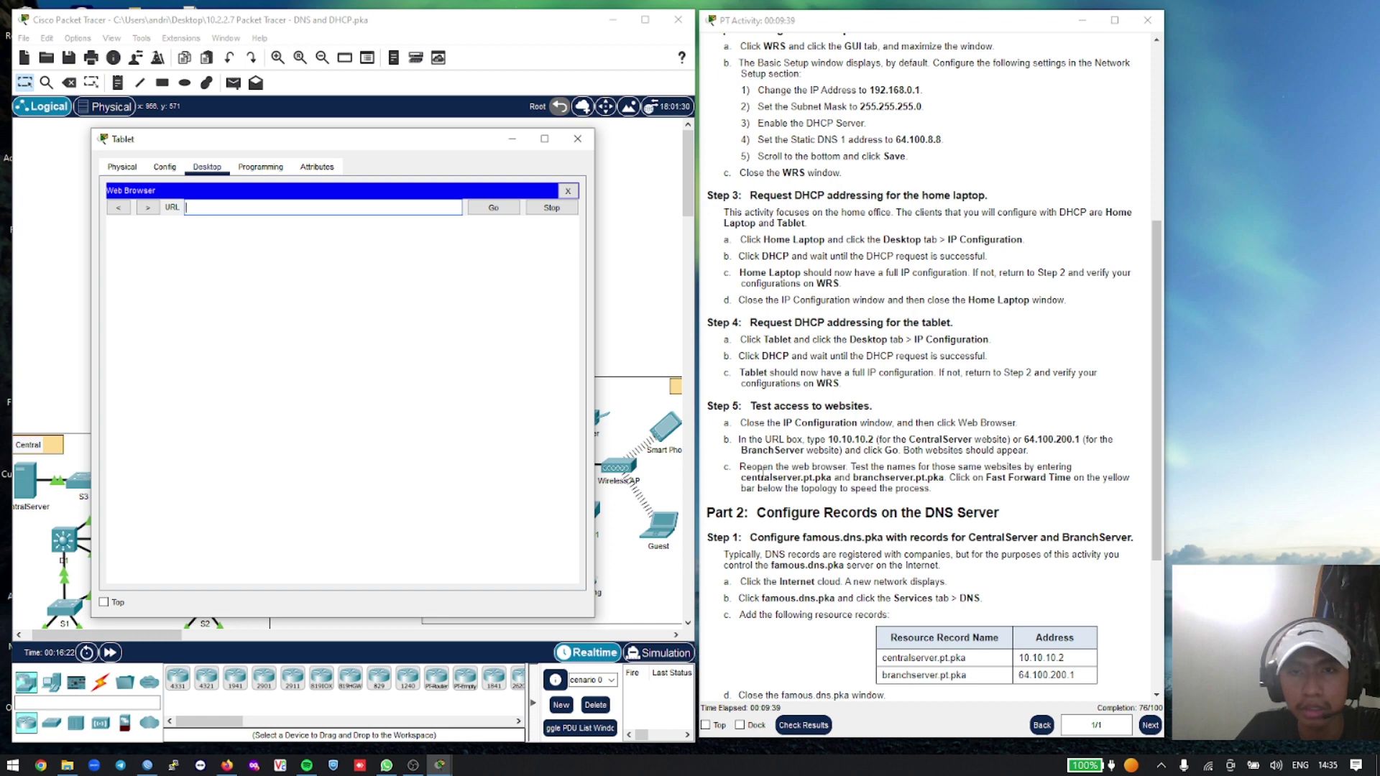
{"action": "left_click_drag", "start_coordinate": [741, 478], "coordinate": [833, 478]}
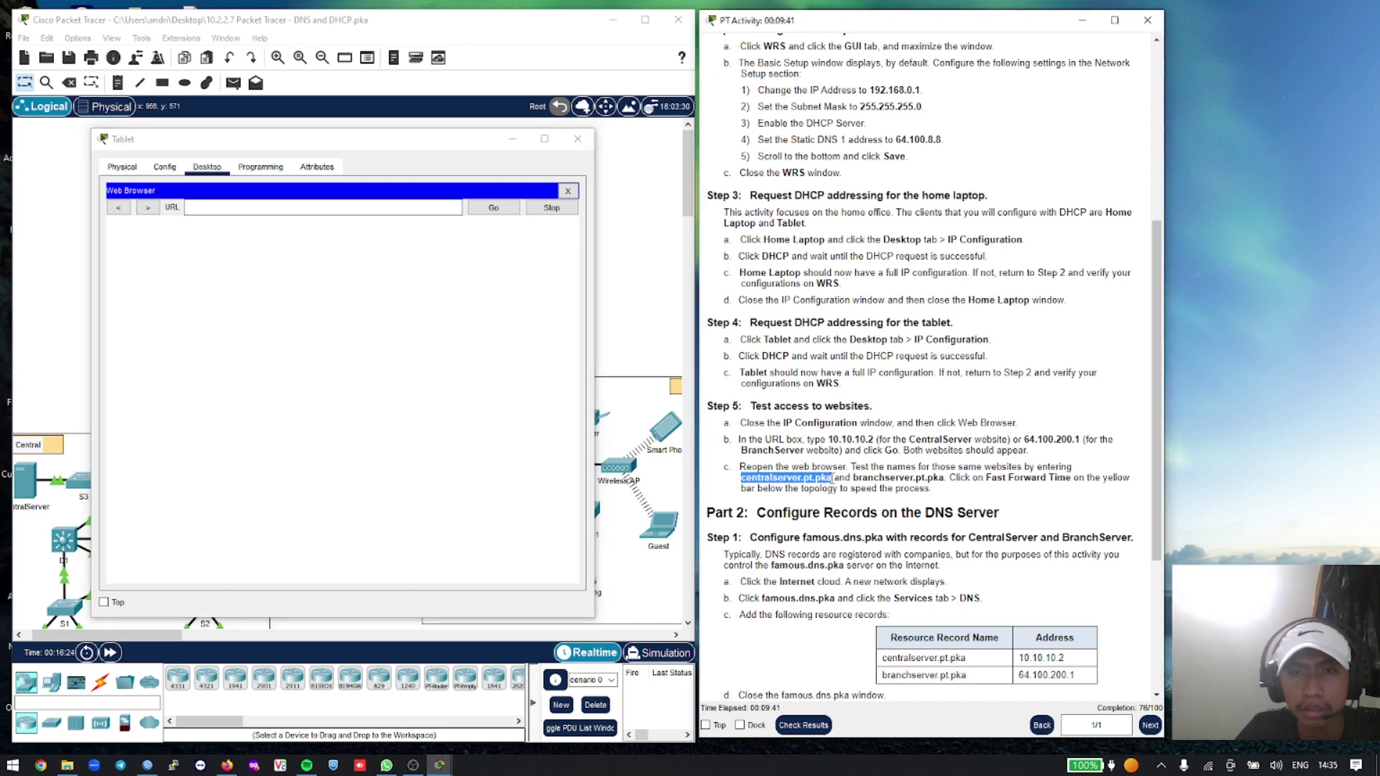
{"action": "right_click", "coordinate": [832, 478]}
{"action": "left_click", "coordinate": [838, 489]}
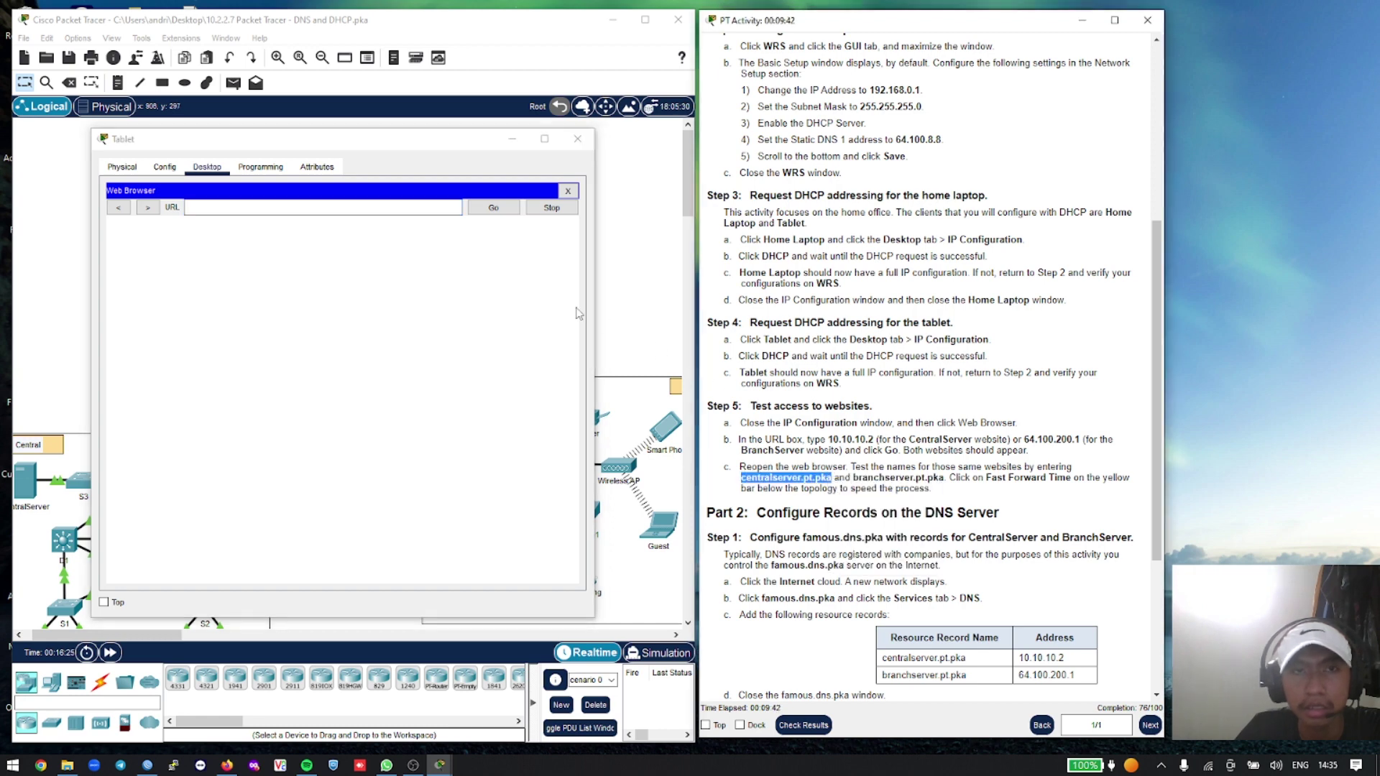
{"action": "left_click", "coordinate": [442, 208]}
{"action": "right_click", "coordinate": [433, 210]}
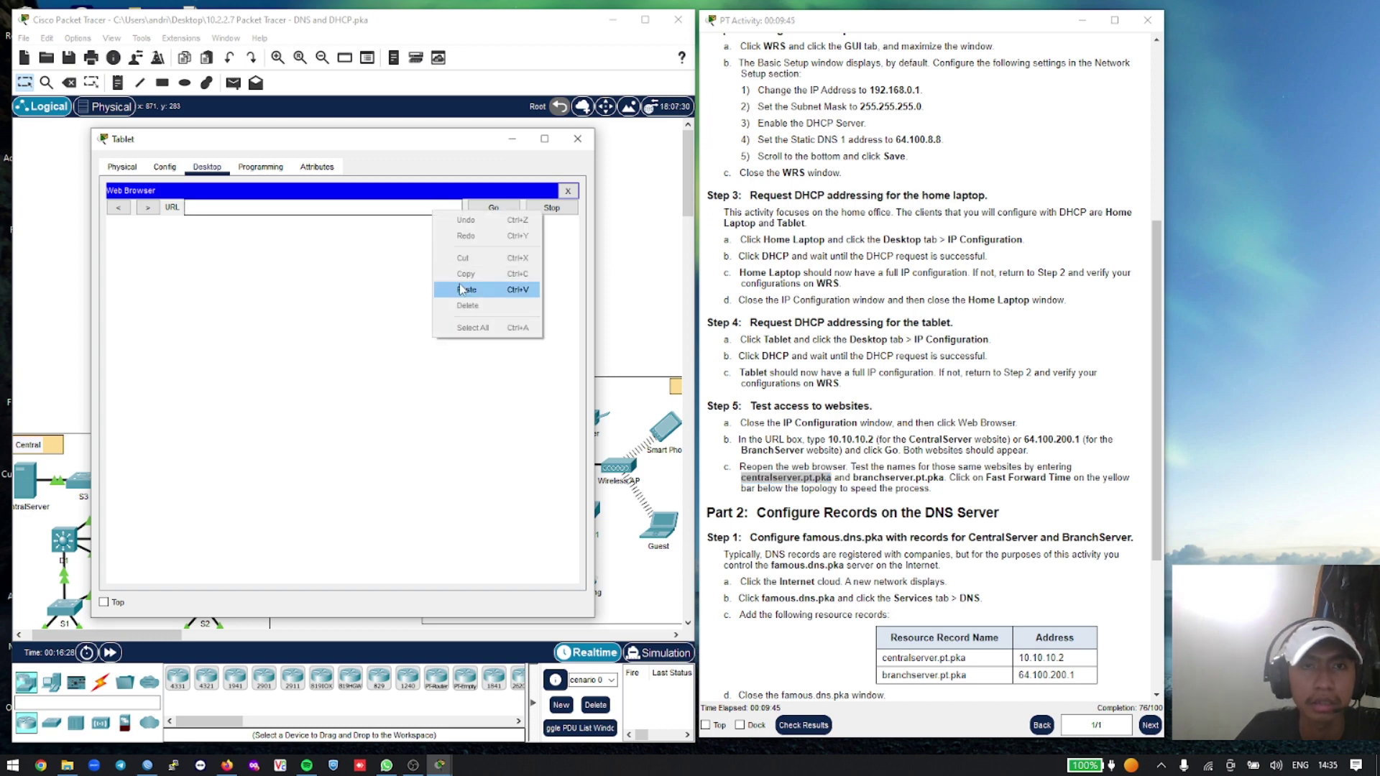
{"action": "left_click", "coordinate": [461, 289]}
{"action": "key", "text": "Return"}
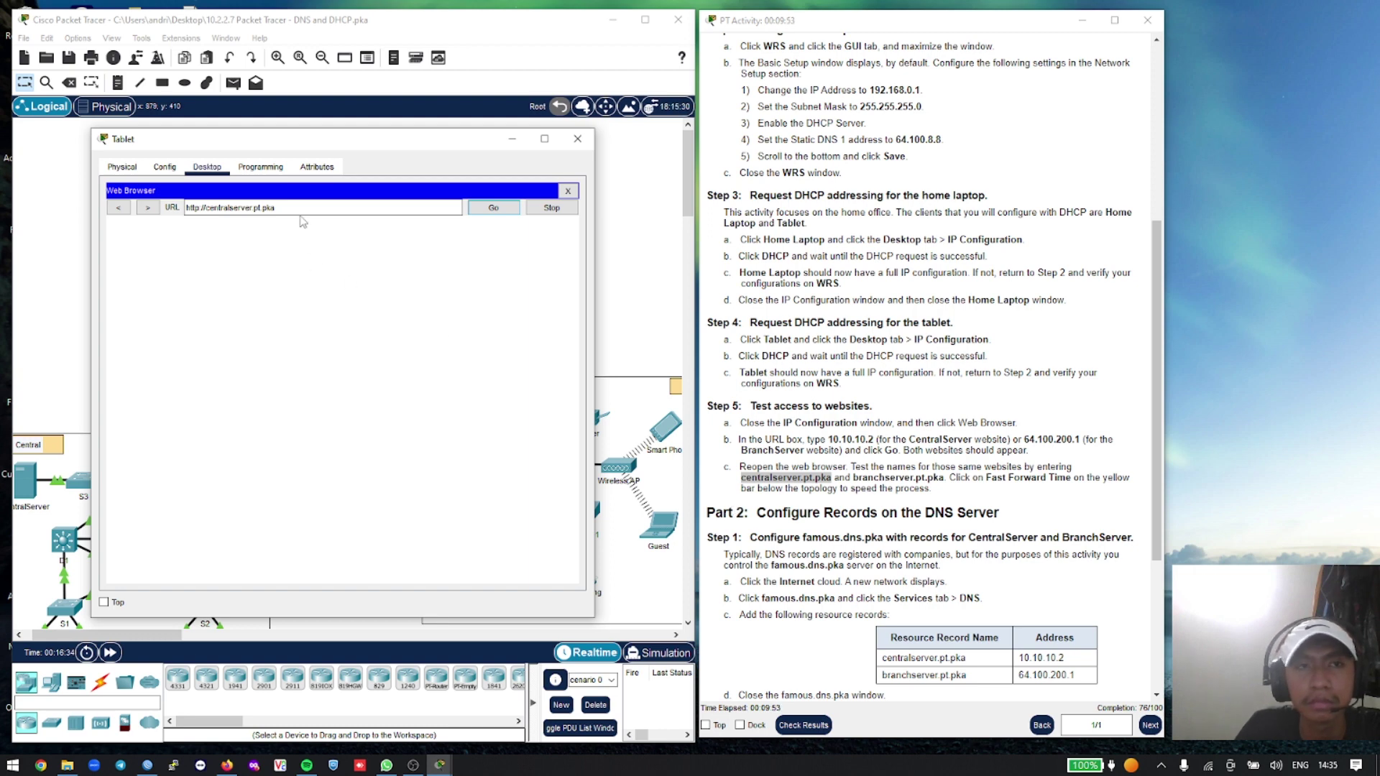
{"action": "left_click", "coordinate": [491, 210]}
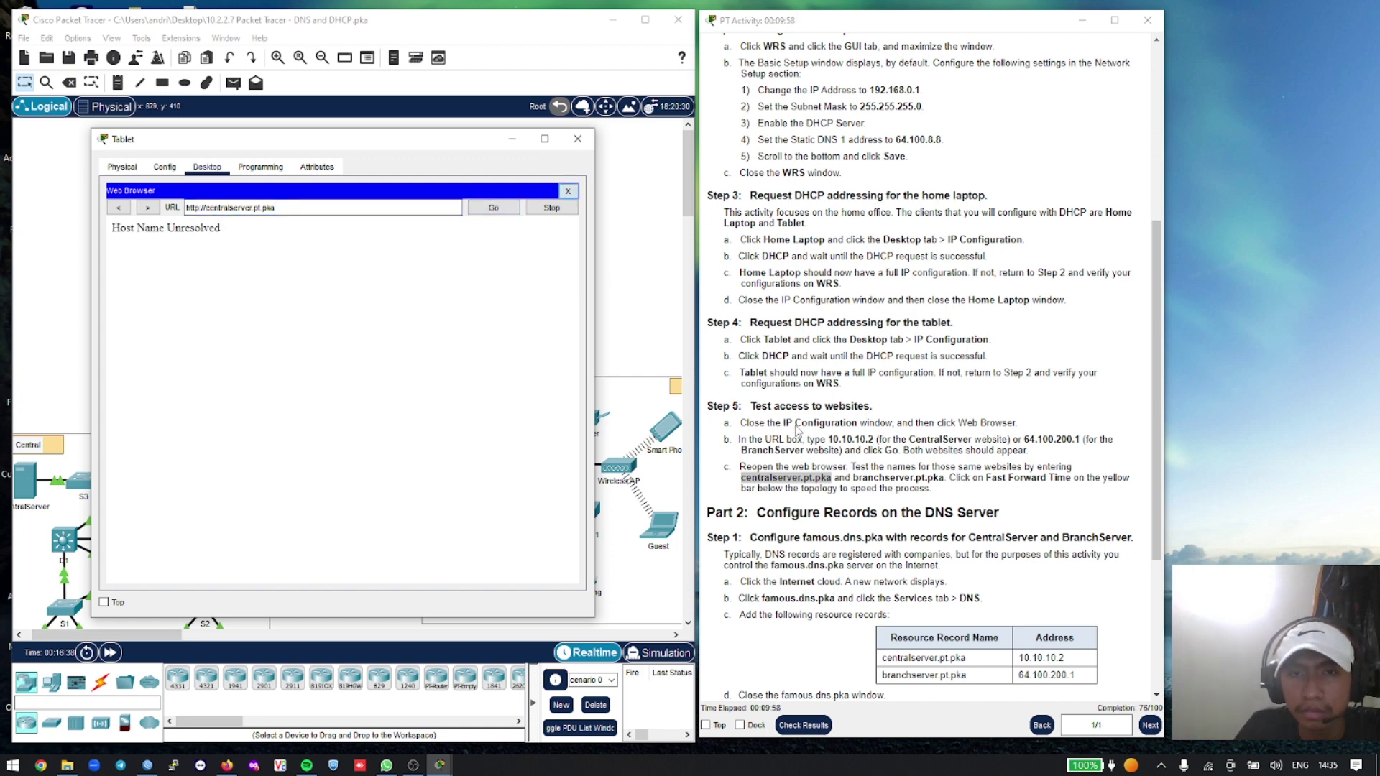
Restart the Tablet's web browser and retry loading the CentralServer website by its name, centralserver.pt.pka
{"action": "scroll", "coordinate": [853, 425], "scroll_direction": "down", "scroll_amount": 1}
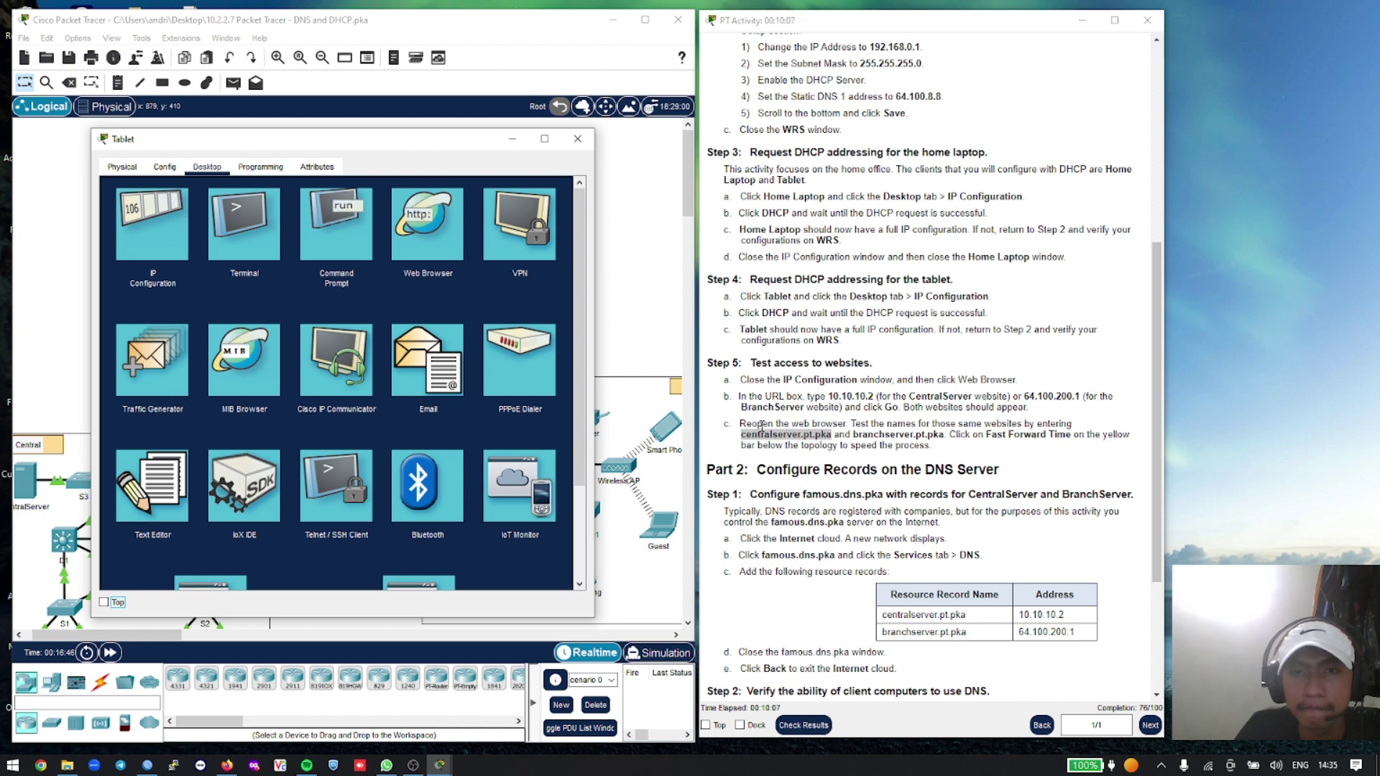
{"action": "left_click", "coordinate": [446, 252]}
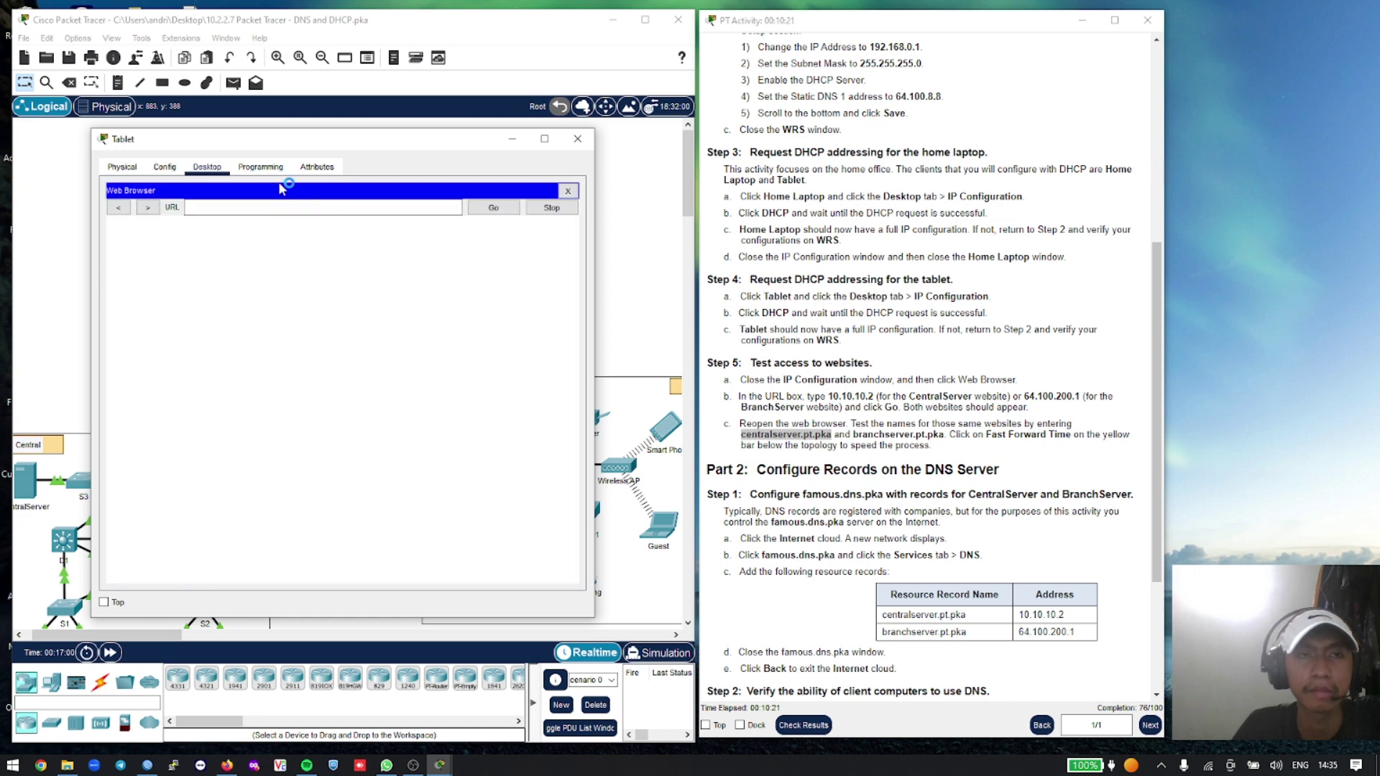
{"action": "right_click", "coordinate": [295, 208]}
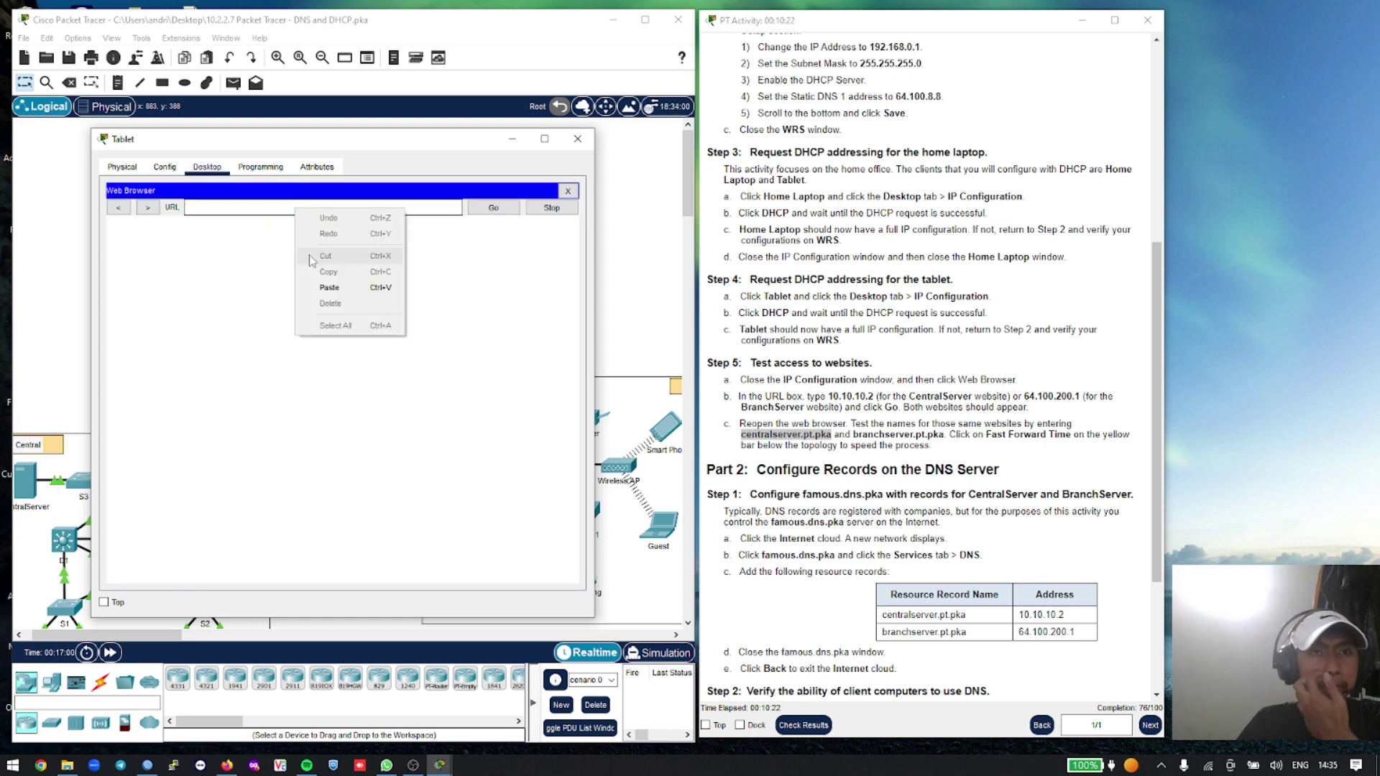
{"action": "left_click", "coordinate": [330, 287]}
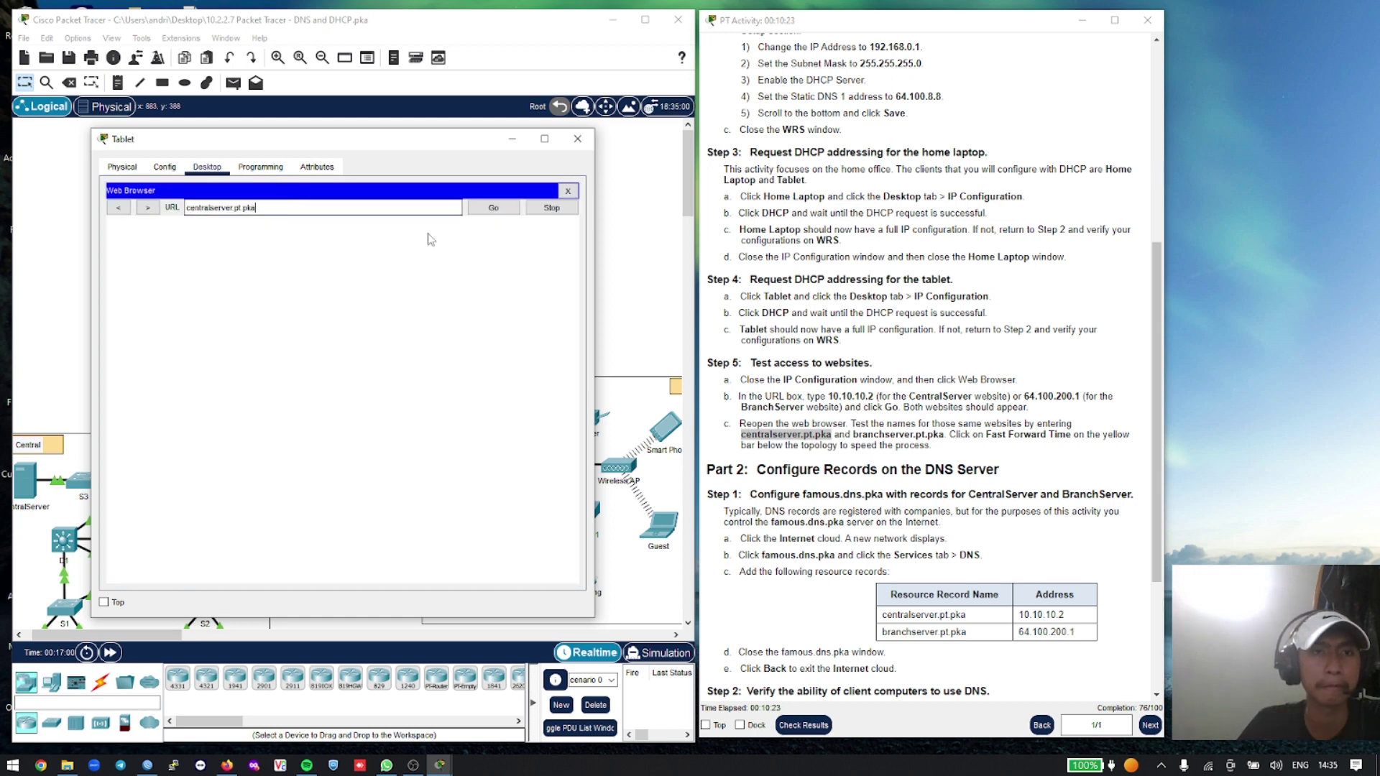
{"action": "left_click", "coordinate": [495, 207]}
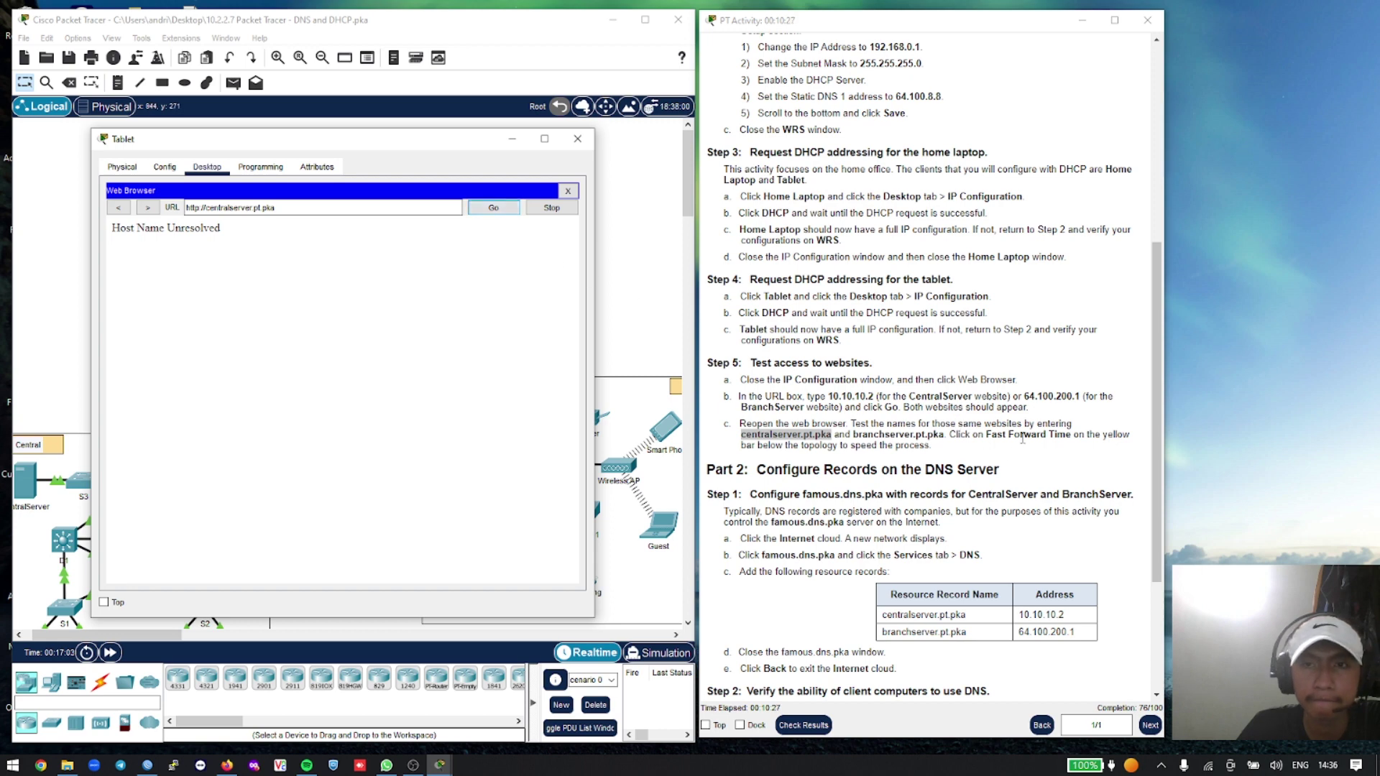
Test access to the BranchServer website by loading the name branchserver.pt.pka in the Tablet's web browser
{"action": "double_click", "coordinate": [909, 436]}
{"action": "left_click", "coordinate": [909, 435]}
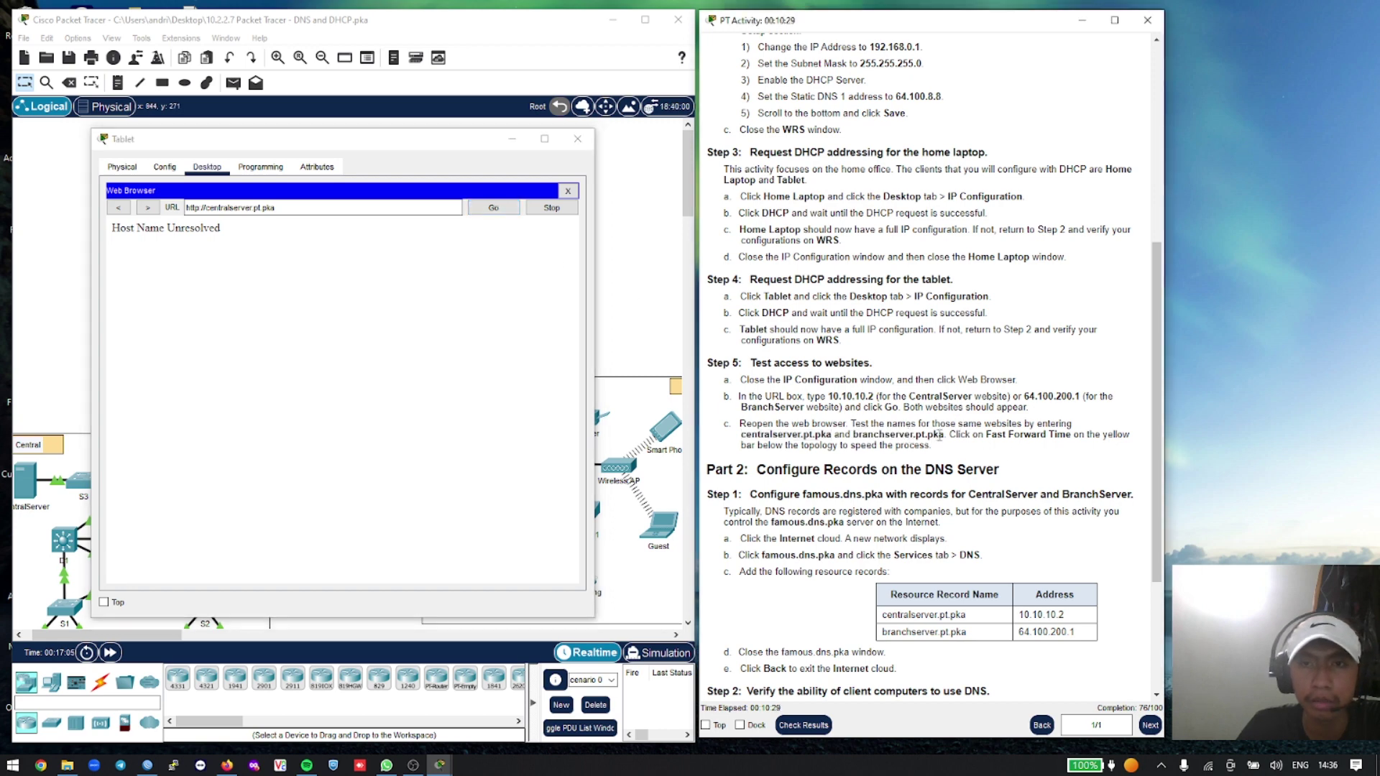
{"action": "left_click_drag", "start_coordinate": [940, 435], "coordinate": [864, 434]}
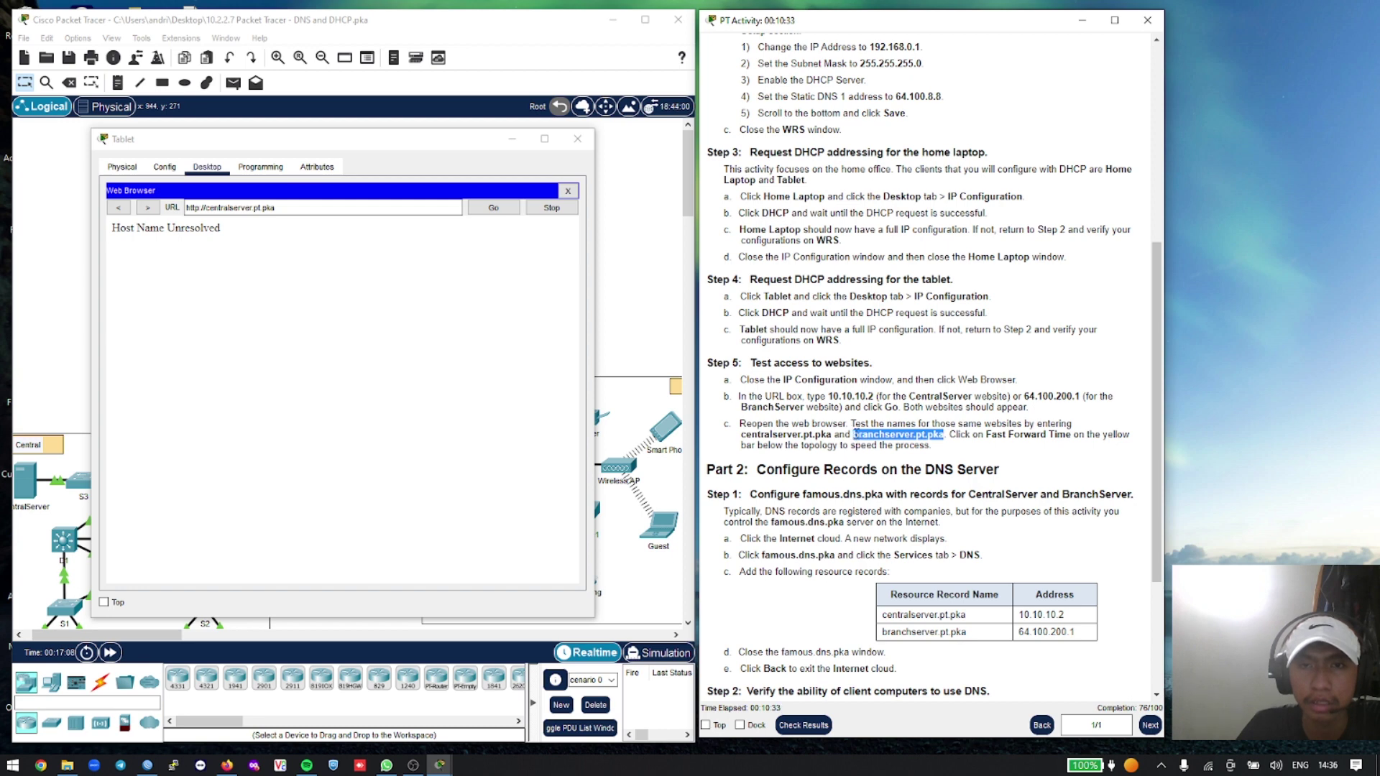
{"action": "right_click", "coordinate": [858, 435]}
{"action": "left_click", "coordinate": [880, 446]}
{"action": "left_click", "coordinate": [287, 209]}
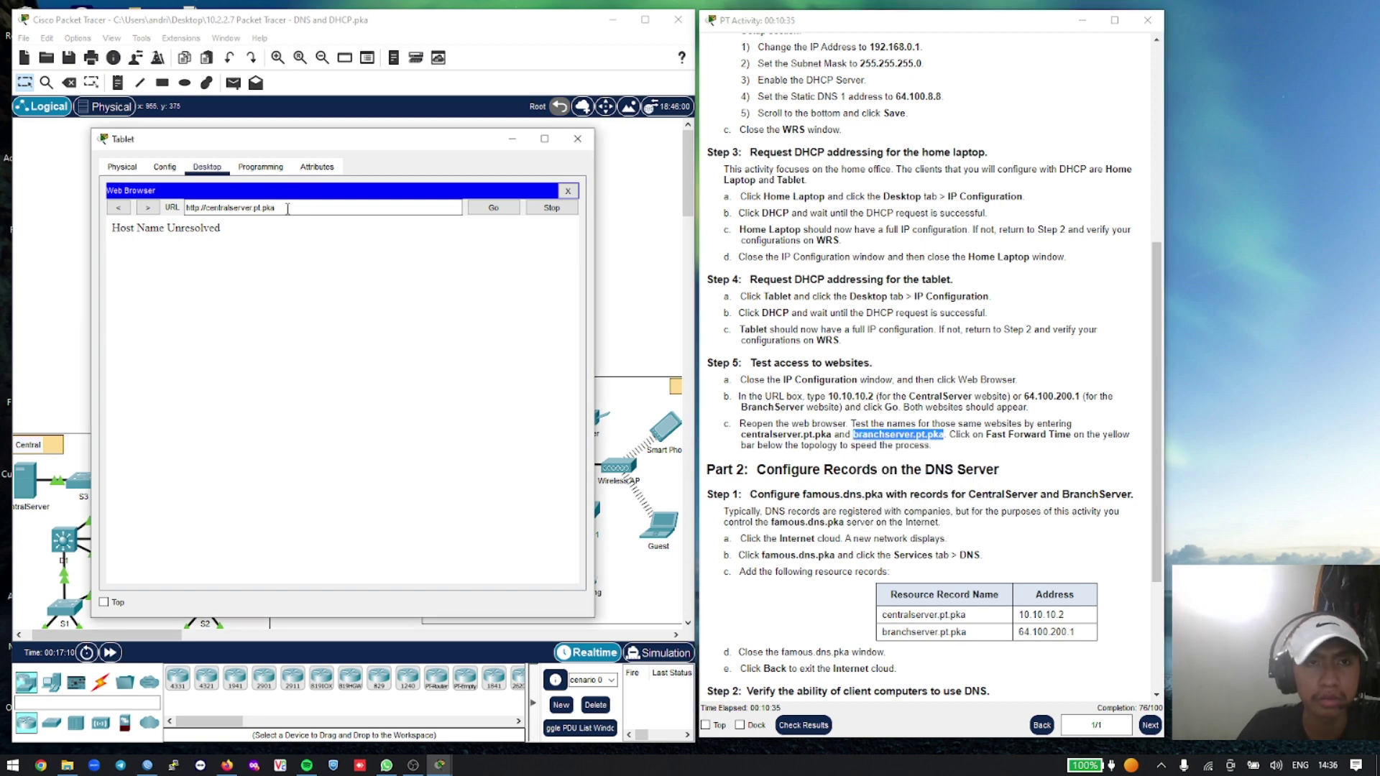
{"action": "triple_click", "coordinate": [288, 209]}
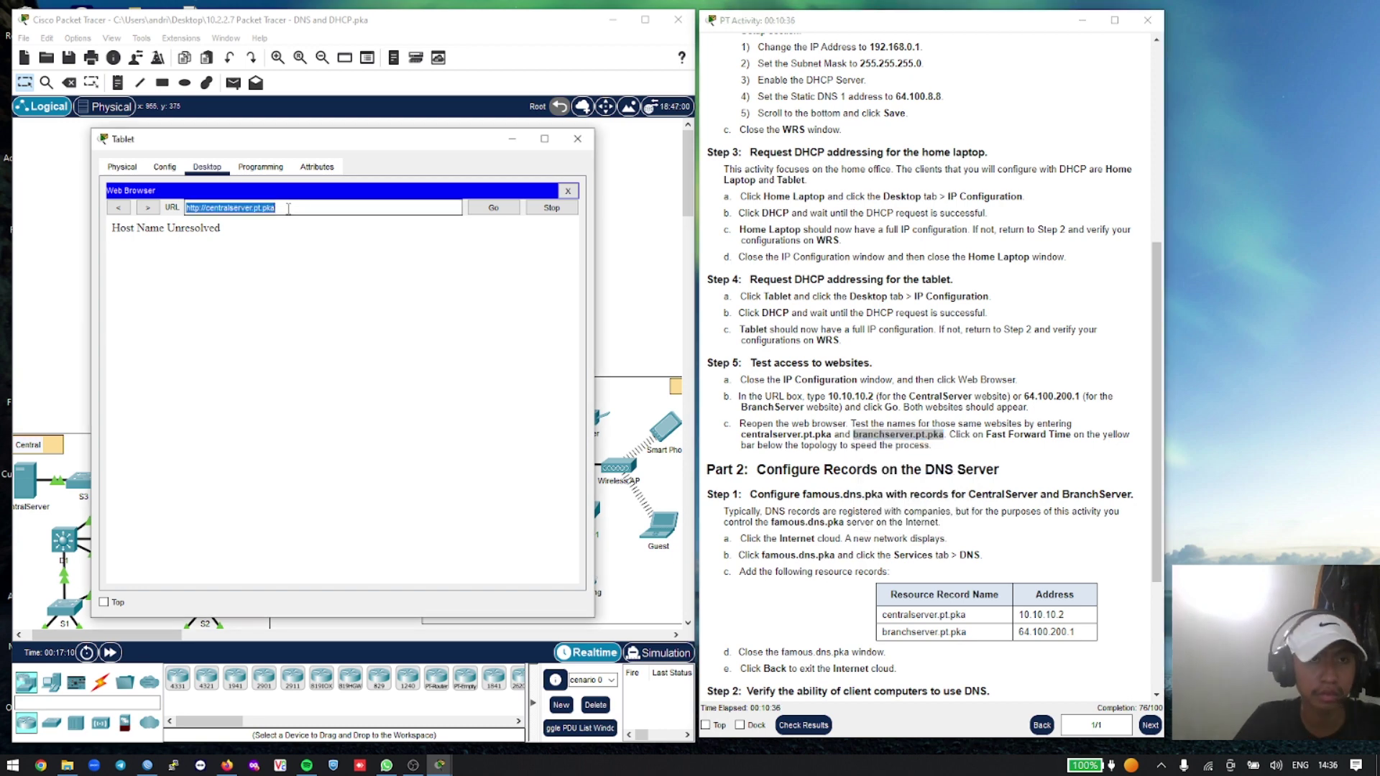
{"action": "key", "text": "ctrl+v"}
{"action": "left_click", "coordinate": [486, 210]}
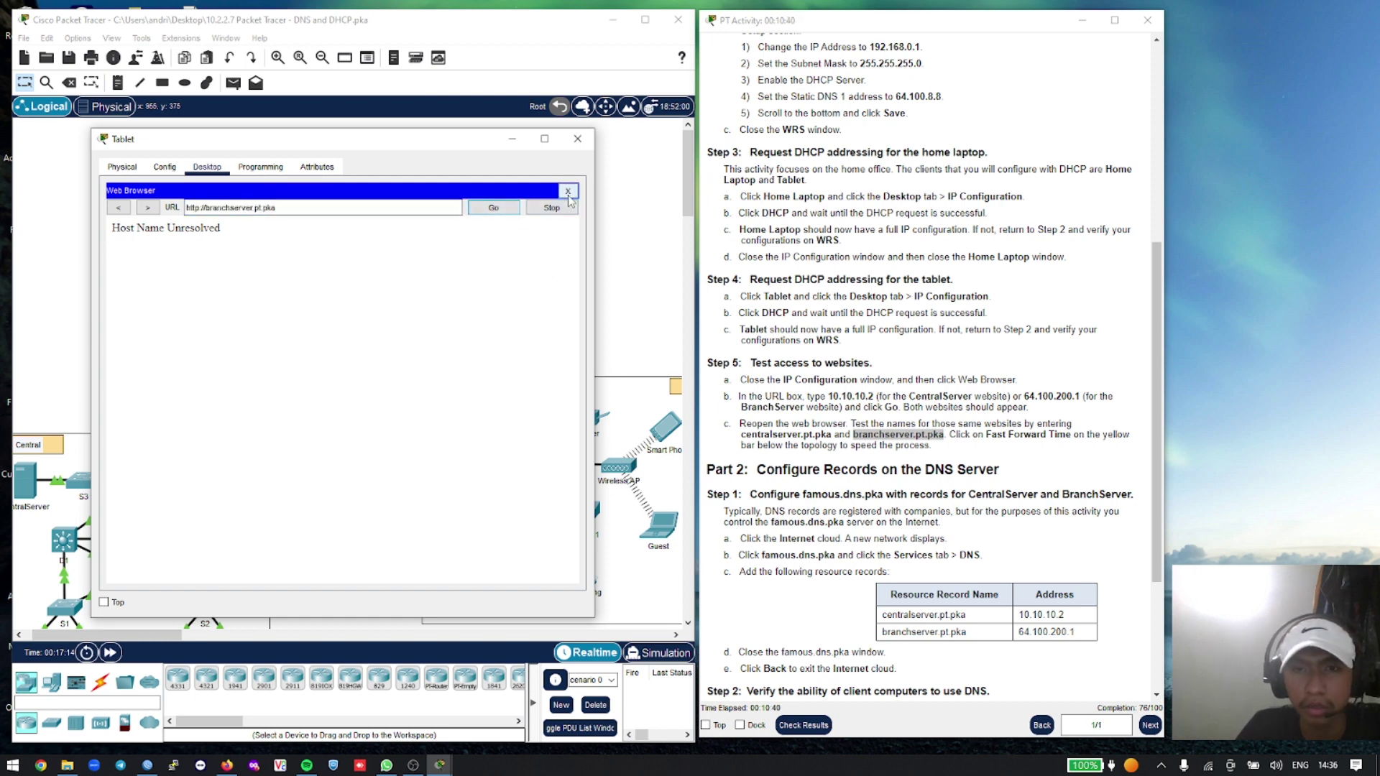
Review the remaining activity instructions, and close the Tablet's web browser and the Tablet window
{"action": "scroll", "coordinate": [871, 499], "scroll_direction": "down", "scroll_amount": 3}
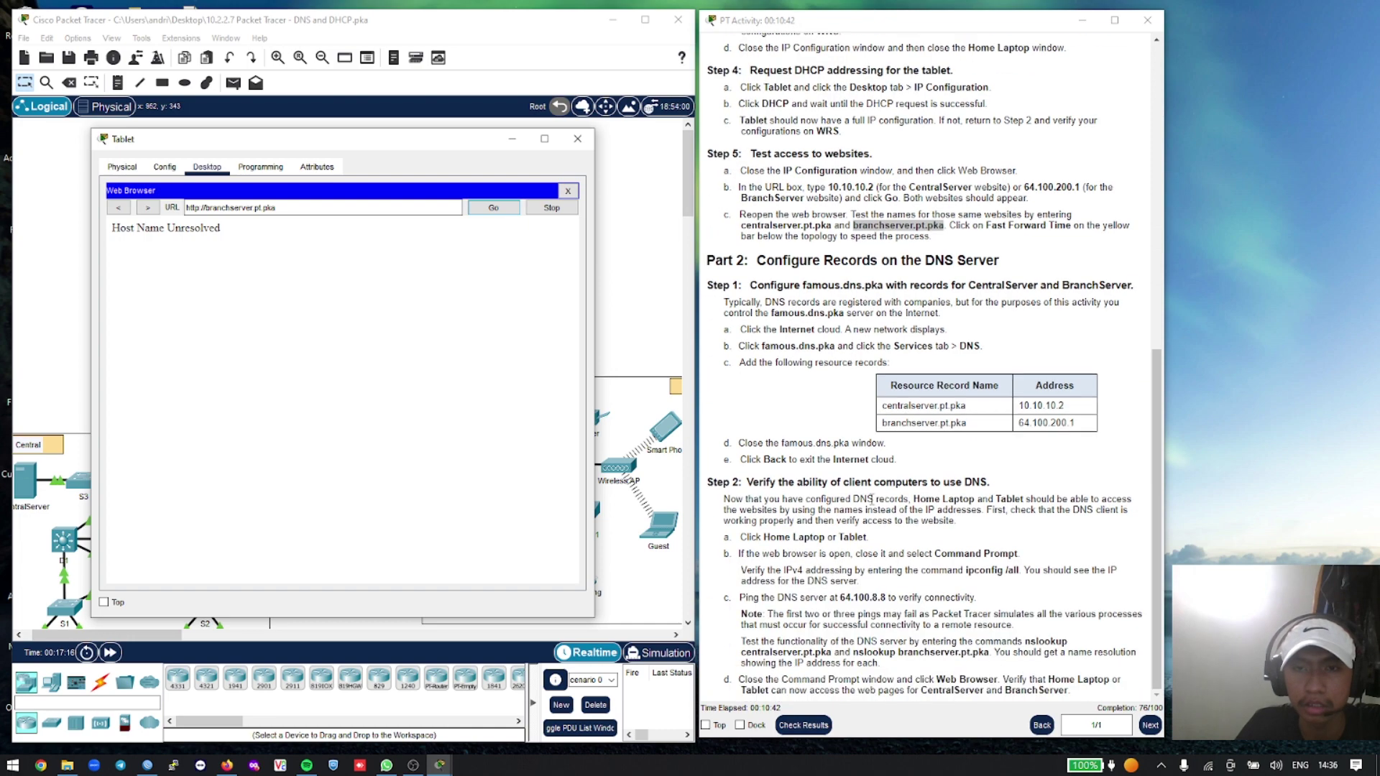
{"action": "scroll", "coordinate": [874, 499], "scroll_direction": "up", "scroll_amount": 1}
{"action": "scroll", "coordinate": [873, 496], "scroll_direction": "up", "scroll_amount": 5}
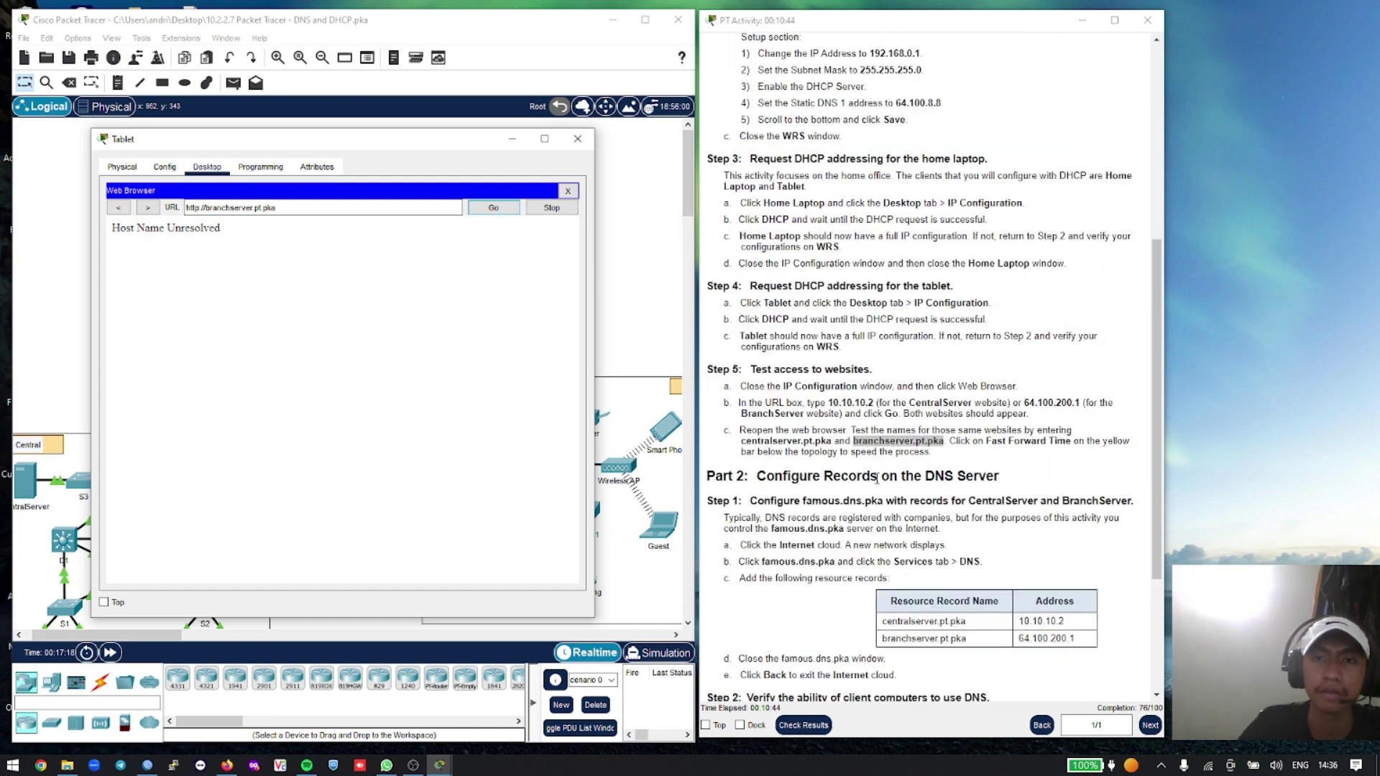
{"action": "scroll", "coordinate": [881, 476], "scroll_direction": "down", "scroll_amount": 3}
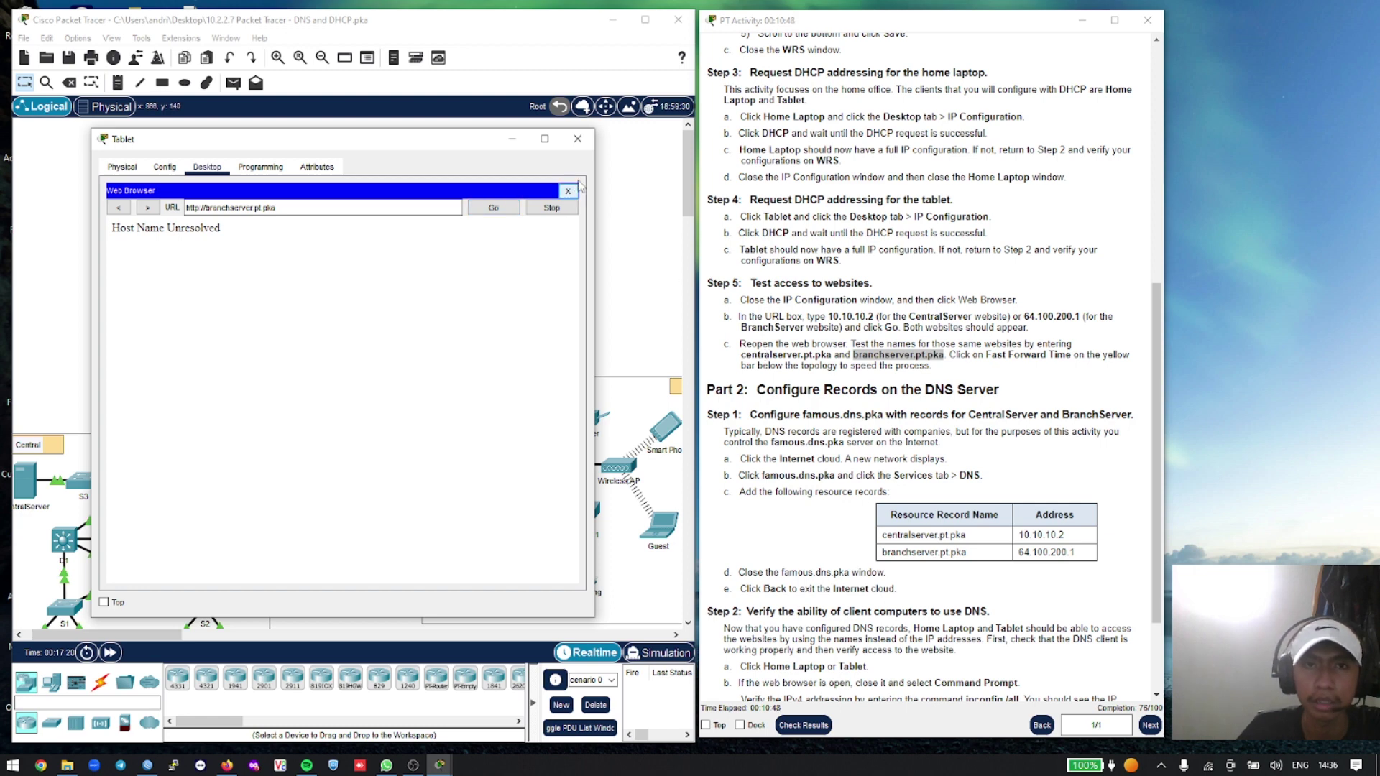
{"action": "left_click", "coordinate": [574, 190]}
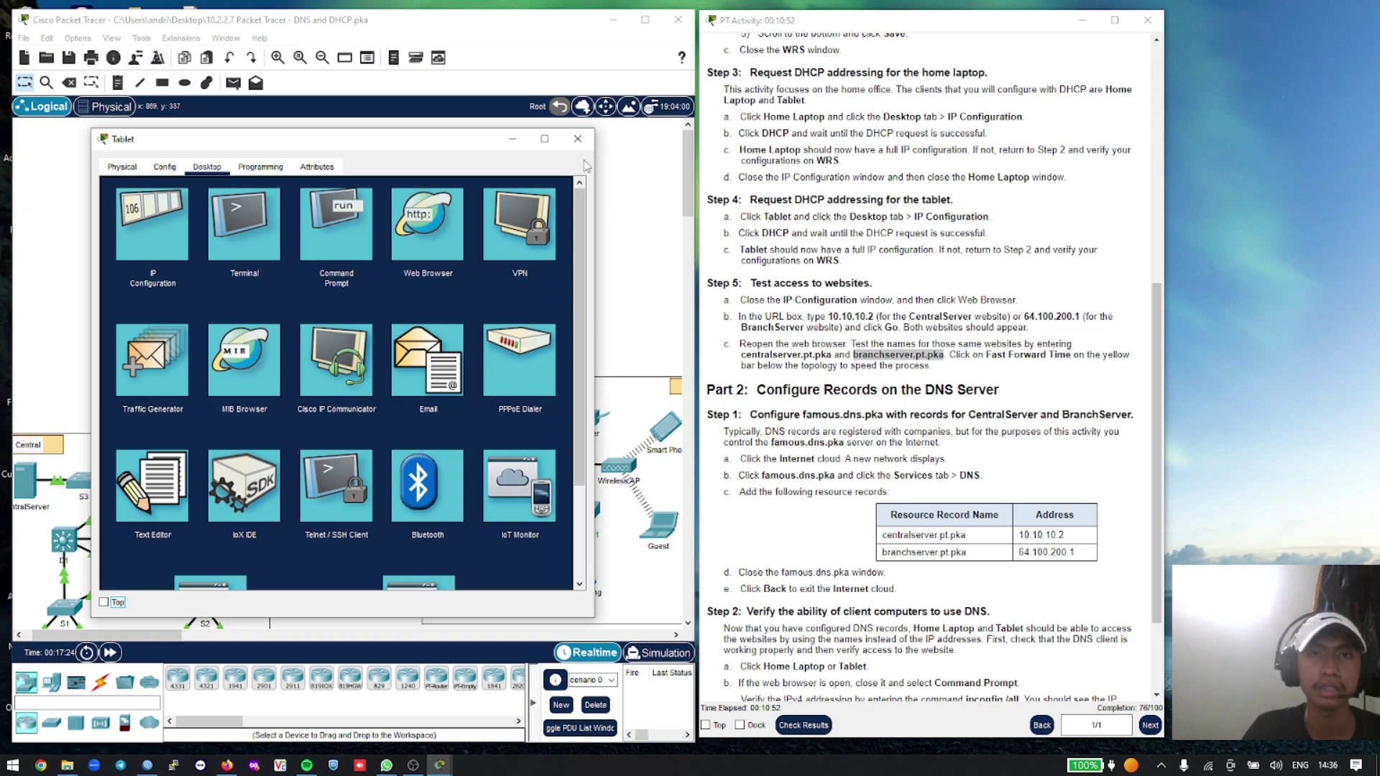
{"action": "left_click", "coordinate": [577, 139]}
{"action": "left_click", "coordinate": [907, 444]}
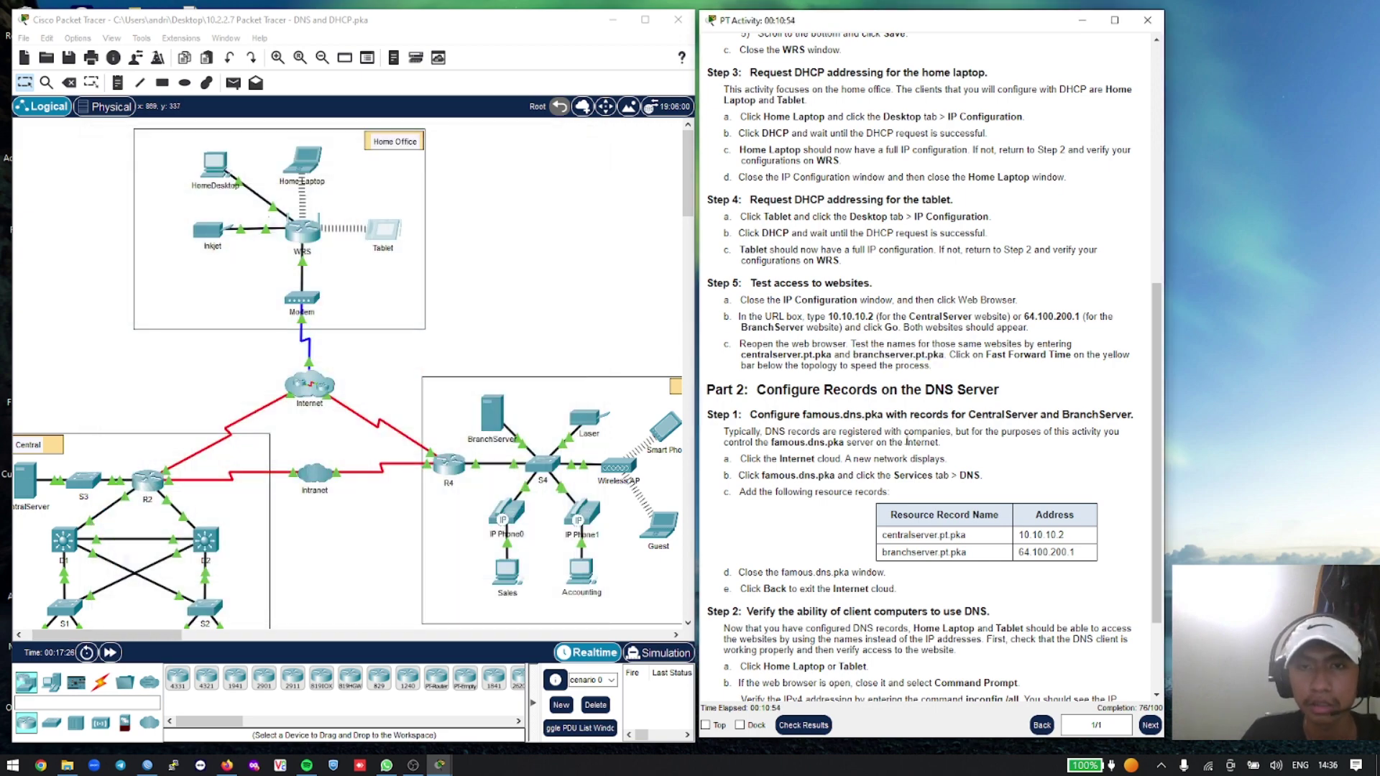
Enter the Internet cloud and open the DNS service settings of the famous.dns.pka server
{"action": "scroll", "coordinate": [904, 437], "scroll_direction": "down", "scroll_amount": 1}
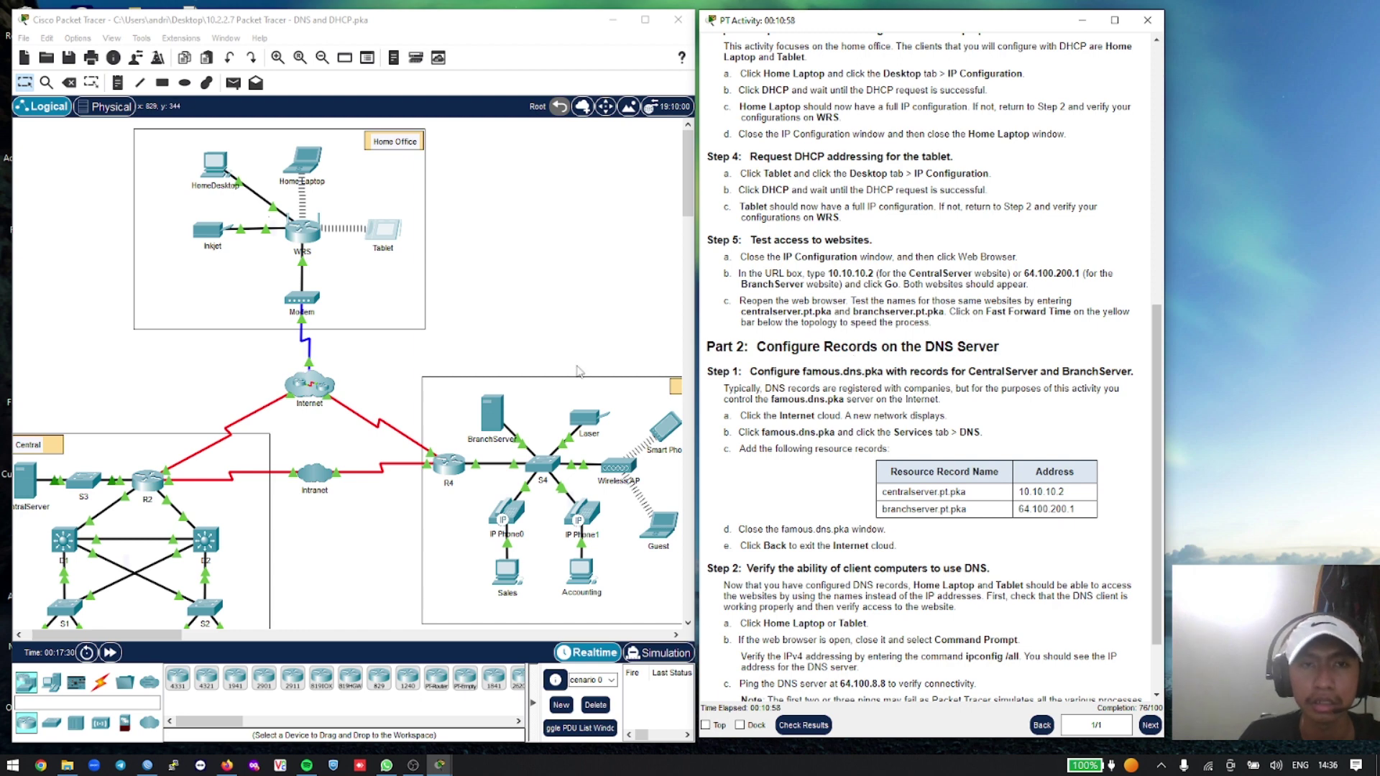
{"action": "left_click", "coordinate": [311, 386]}
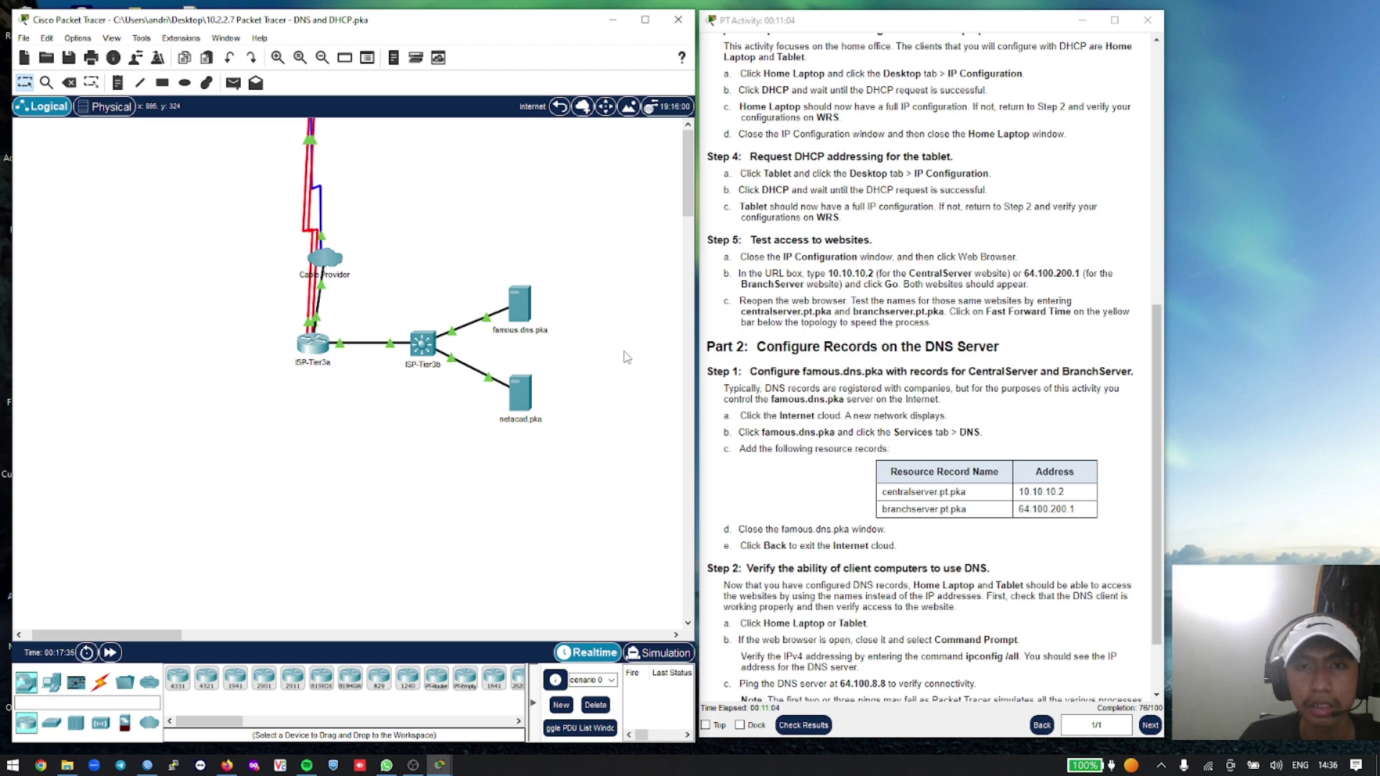
{"action": "left_click", "coordinate": [512, 301]}
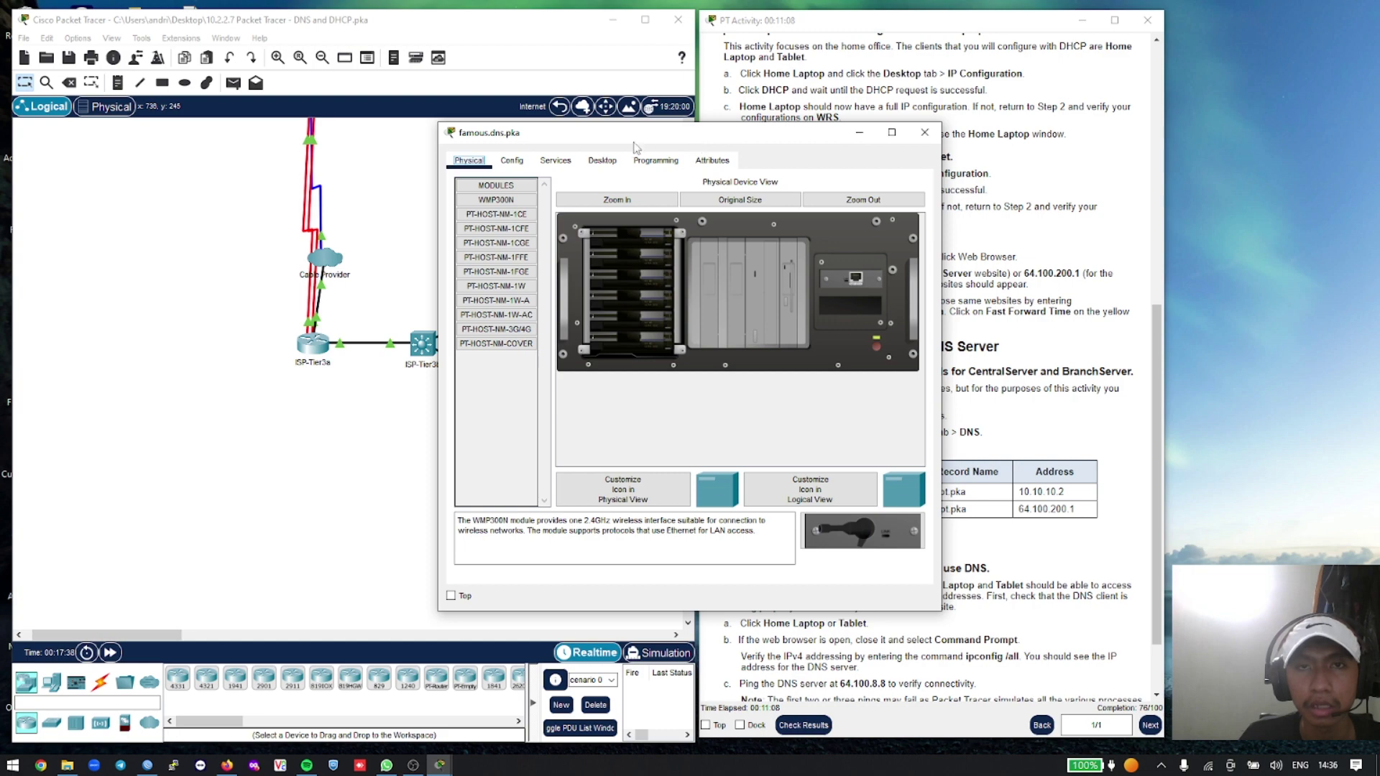
{"action": "left_click_drag", "start_coordinate": [634, 136], "coordinate": [385, 137]}
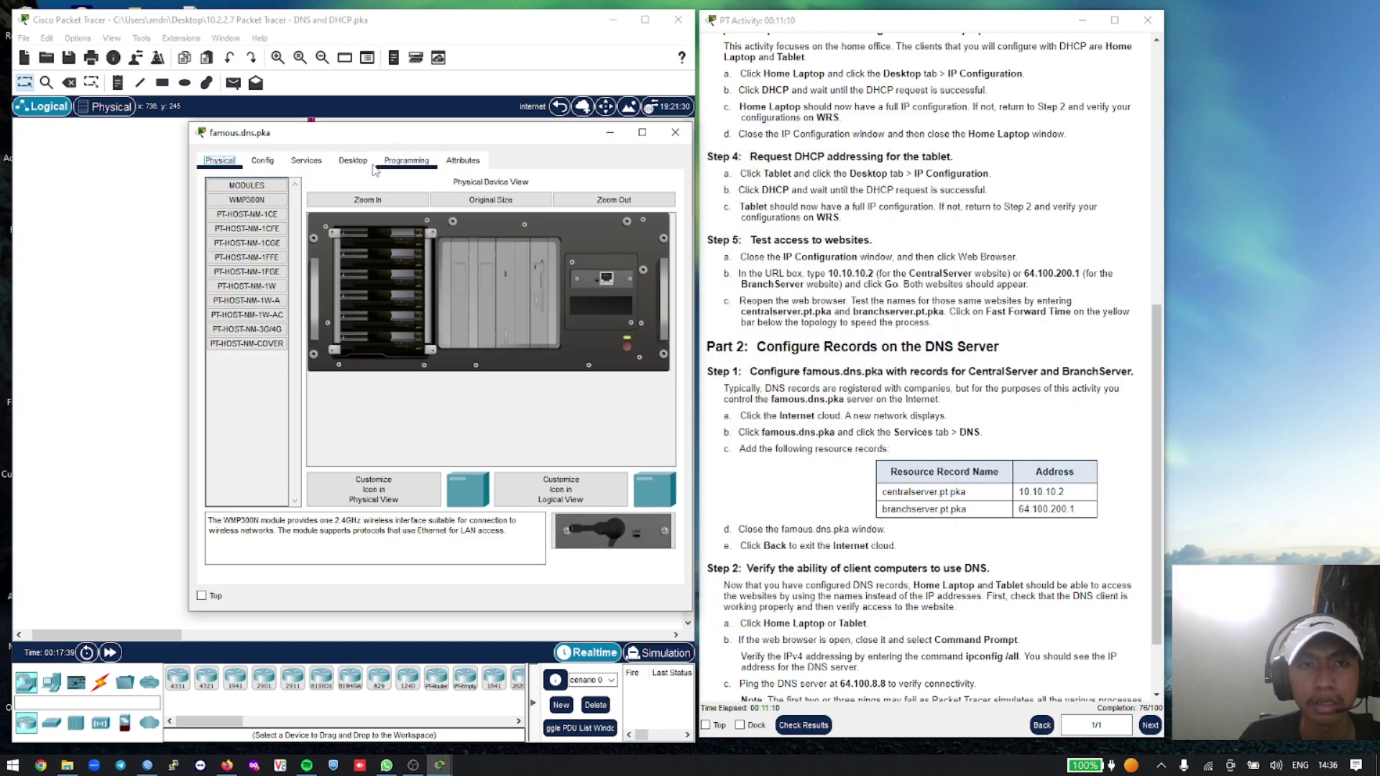
{"action": "left_click", "coordinate": [306, 160]}
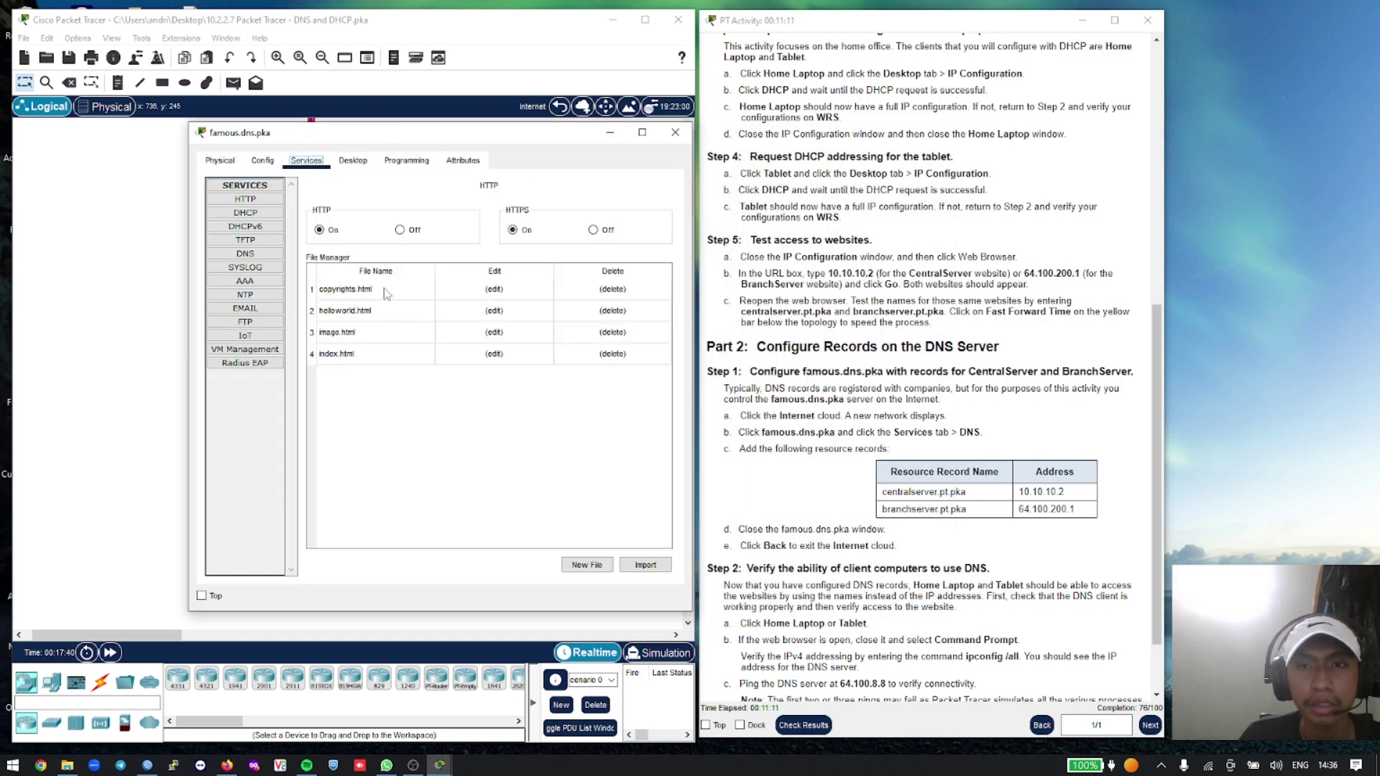
{"action": "left_click", "coordinate": [245, 253]}
Set the name of a new DNS A Record on famous.dns.pka to centralserver.pt.pka
{"action": "left_click", "coordinate": [432, 251]}
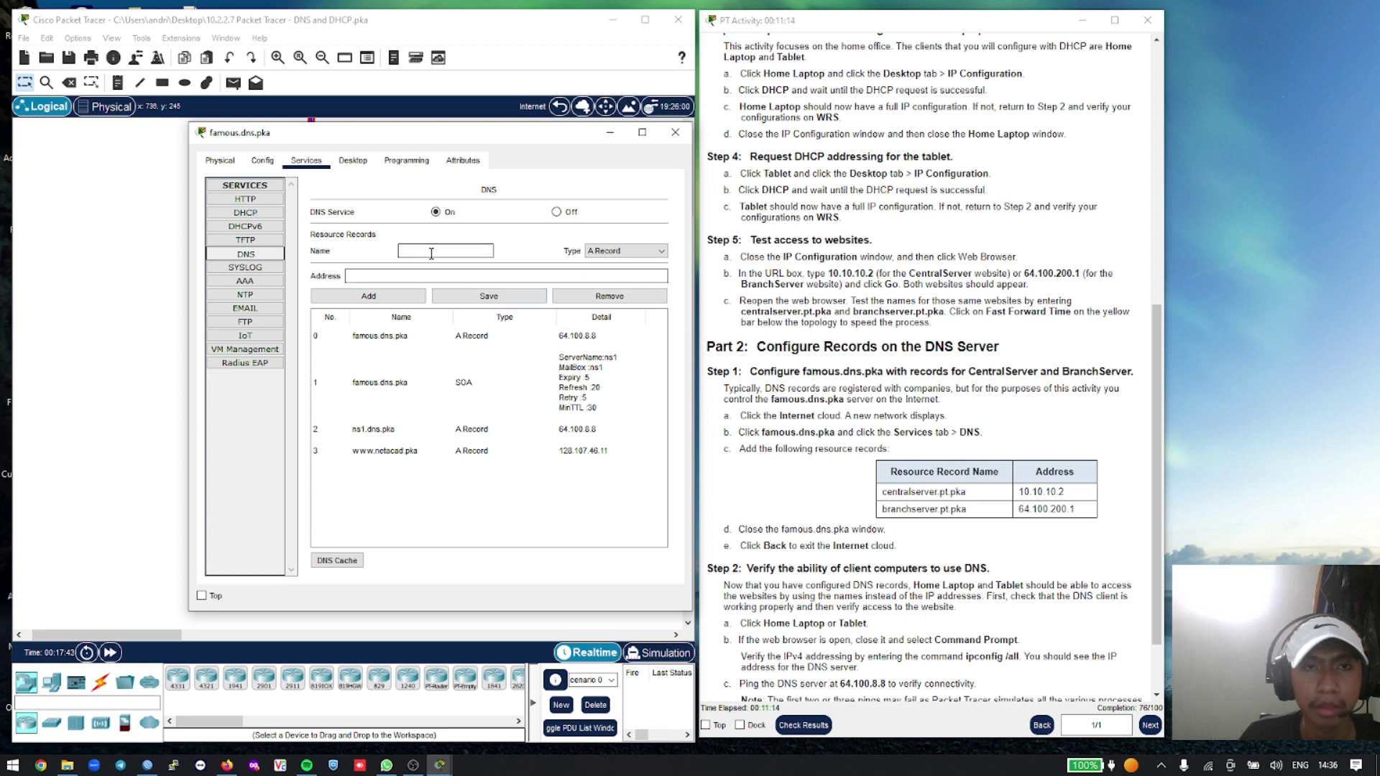
{"action": "left_click_drag", "start_coordinate": [968, 495], "coordinate": [884, 498]}
{"action": "right_click", "coordinate": [889, 496]}
{"action": "left_click", "coordinate": [909, 503]}
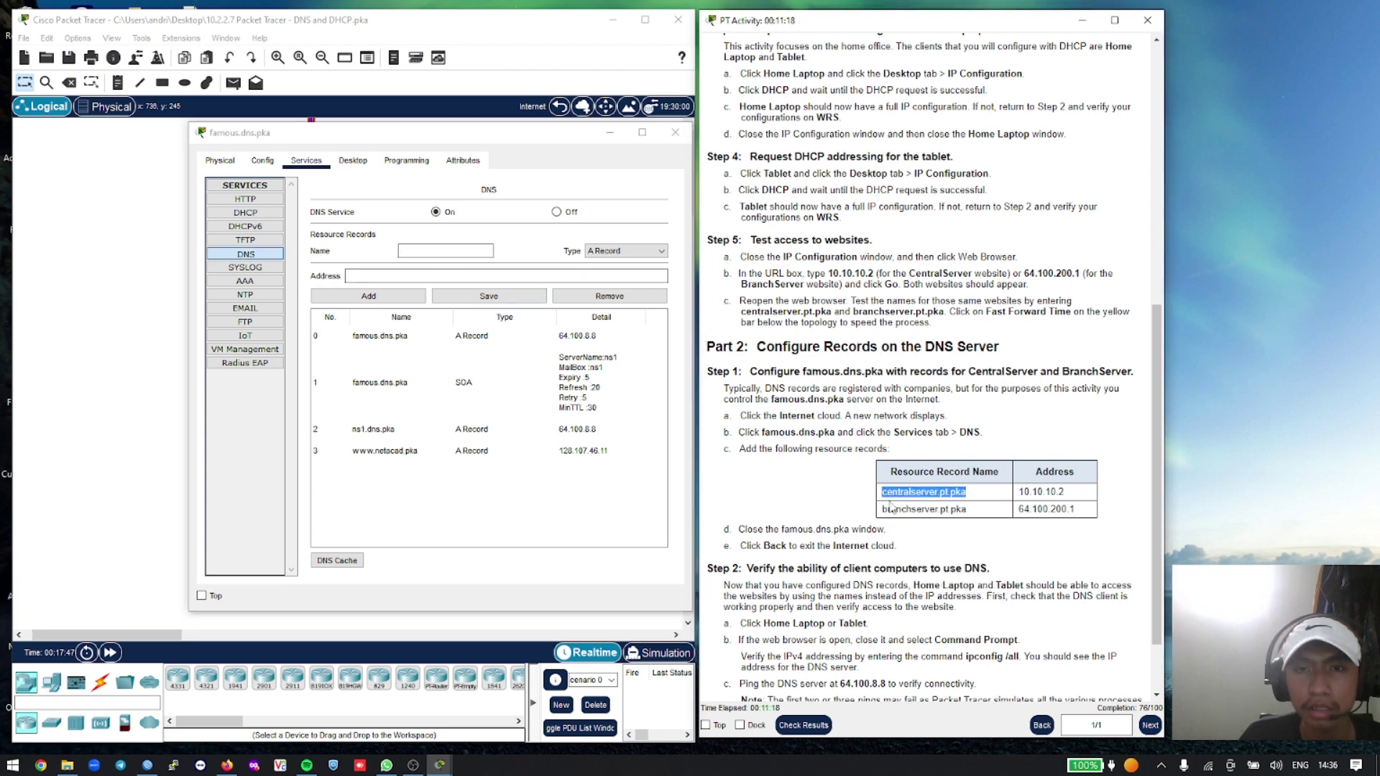
{"action": "left_click", "coordinate": [435, 246]}
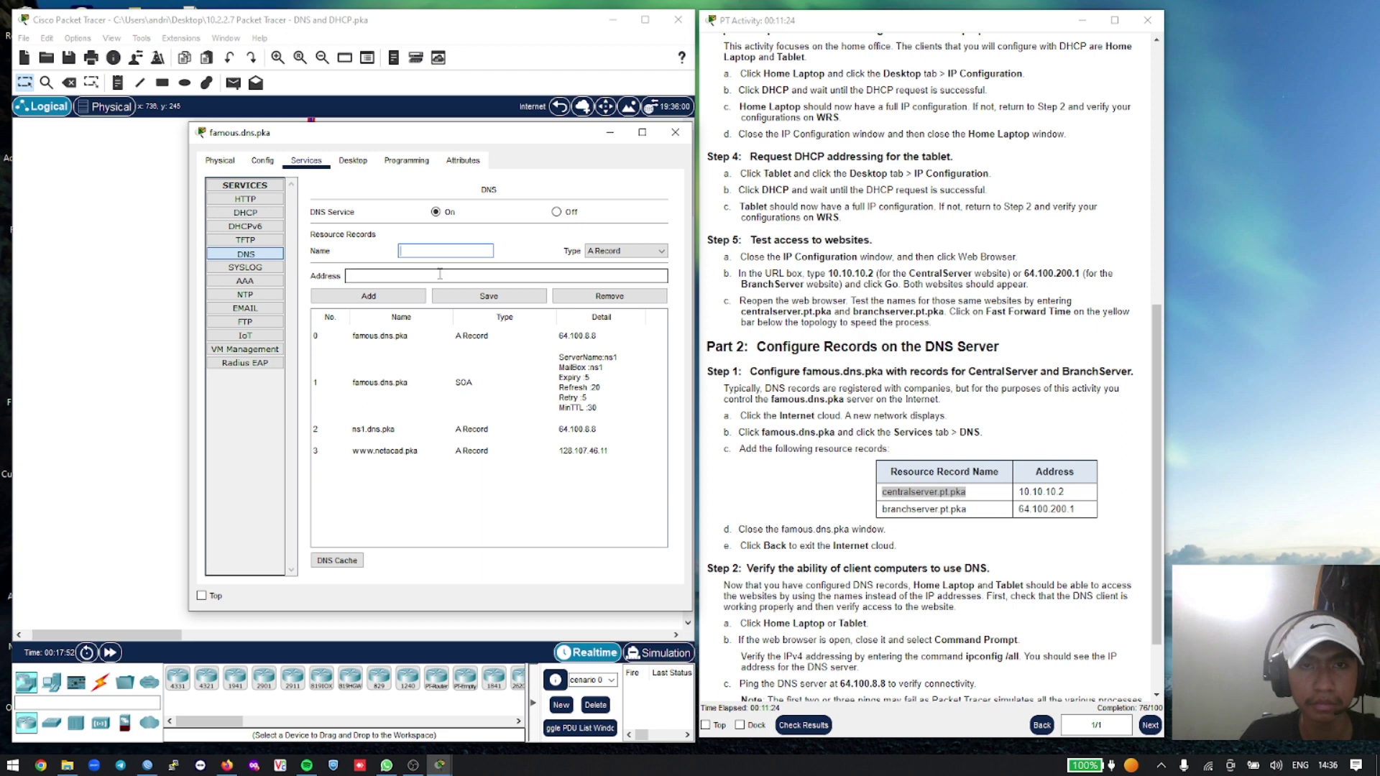
{"action": "left_click", "coordinate": [446, 253]}
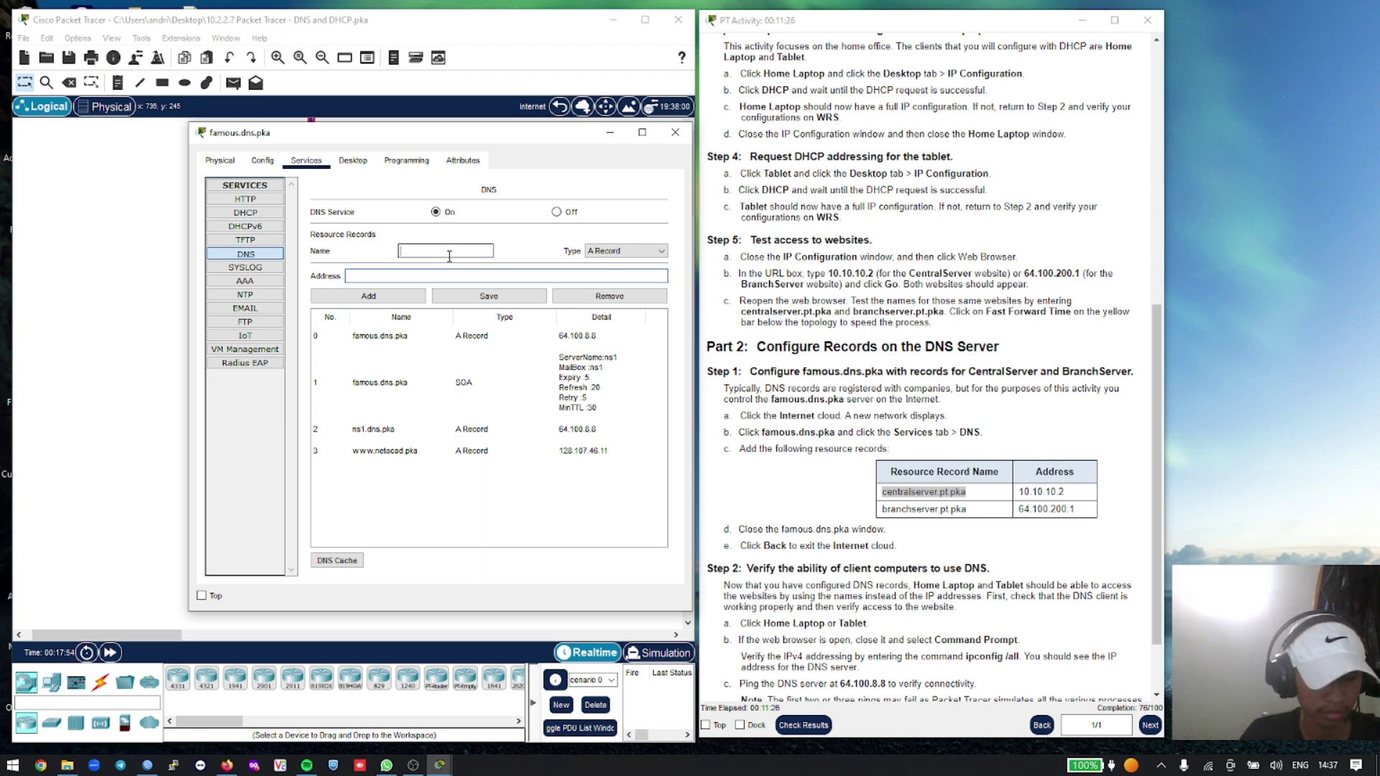
{"action": "key", "text": "ctrl+v"}
{"action": "key", "text": "Tab"}
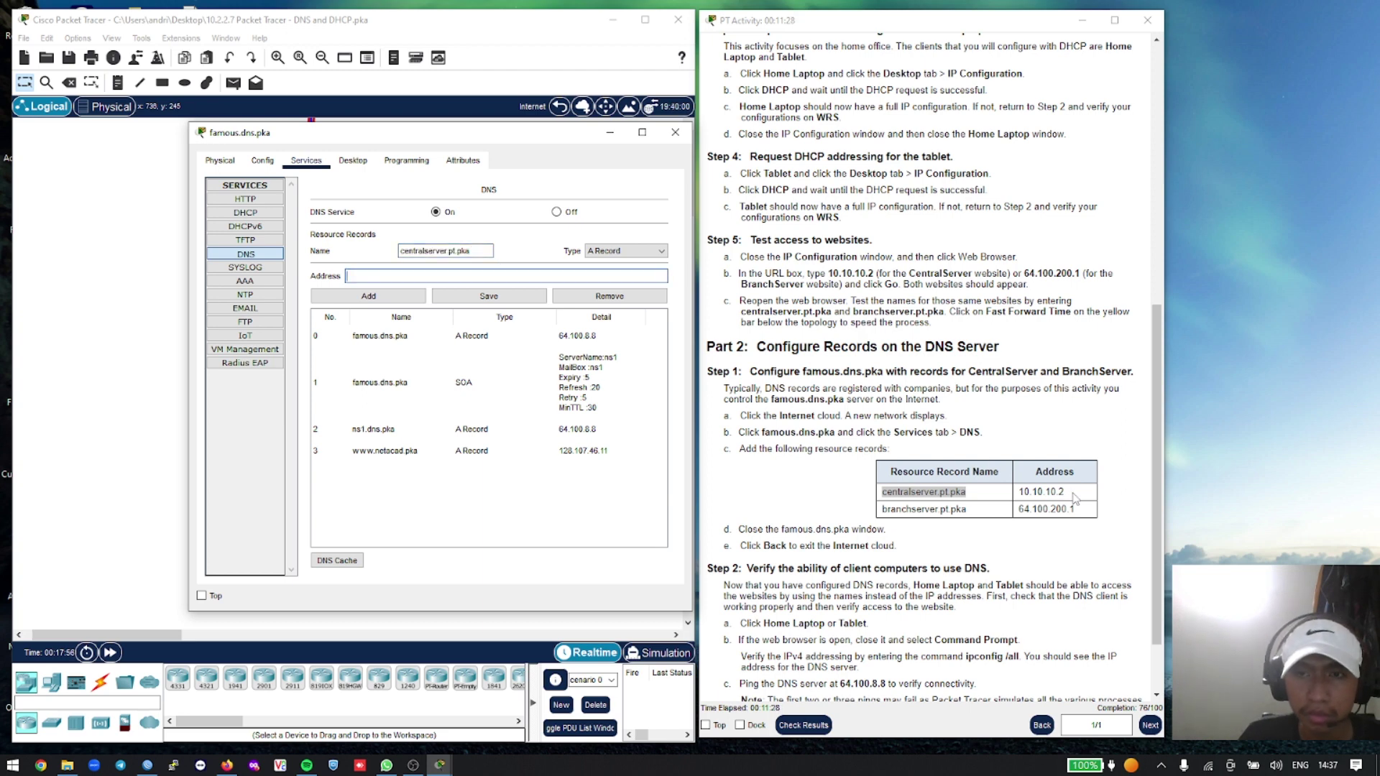
Set the new record's address to 10.10.10.2 and add the centralserver.pt.pka A Record to famous.dns.pka
{"action": "mouse_move", "coordinate": [1067, 493]}
{"action": "left_mouse_down"}
{"action": "mouse_move", "coordinate": [1019, 493]}
{"action": "mouse_move", "coordinate": [1066, 493]}
{"action": "left_mouse_up"}
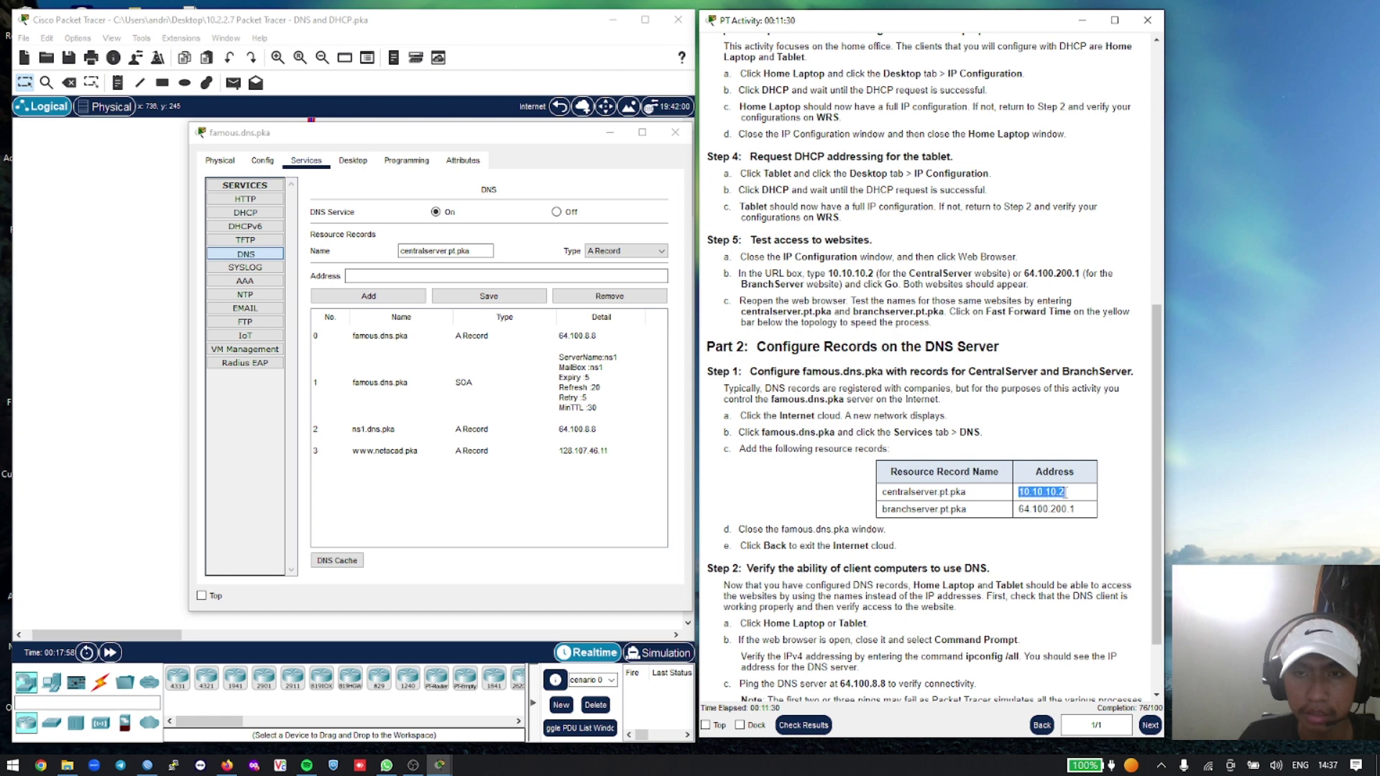
{"action": "right_click", "coordinate": [1066, 493]}
{"action": "left_click", "coordinate": [1107, 505]}
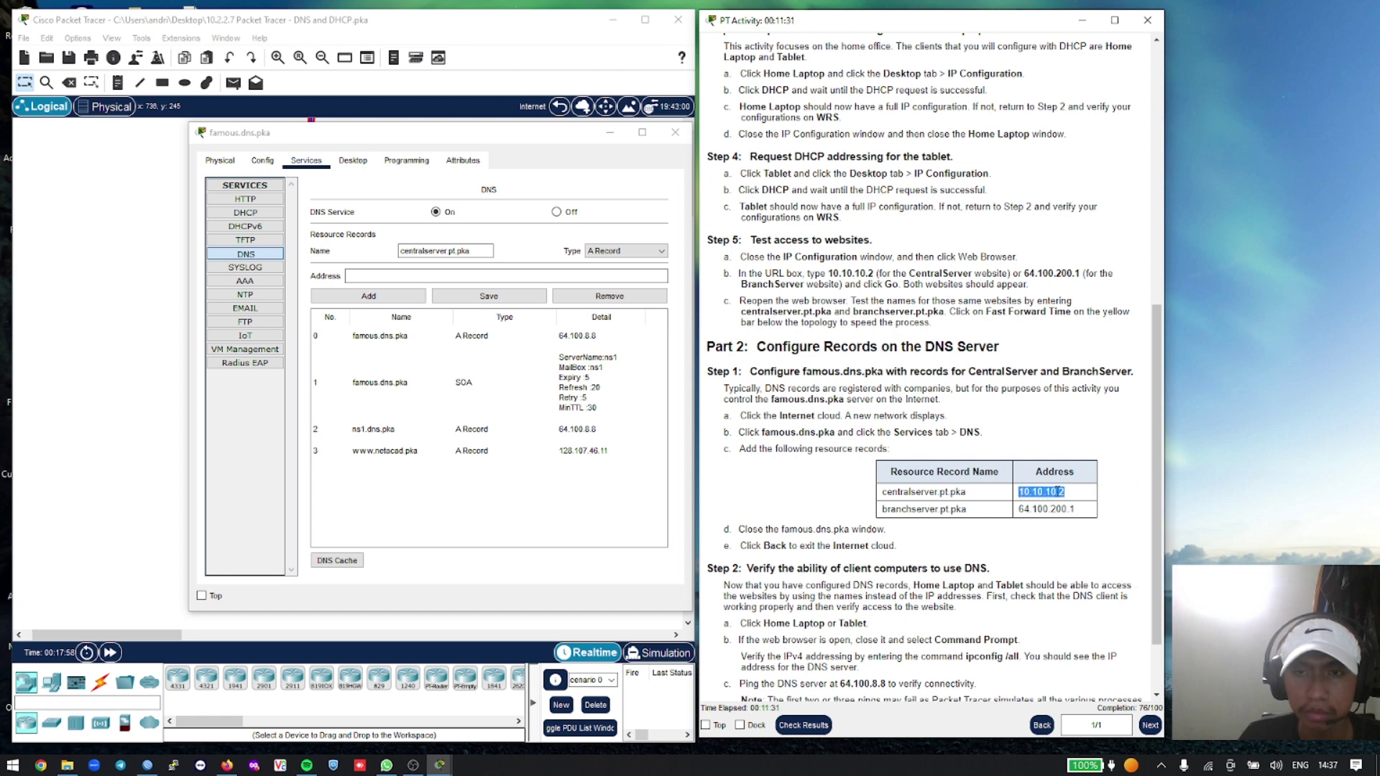
{"action": "left_click", "coordinate": [484, 282]}
{"action": "right_click", "coordinate": [484, 281]}
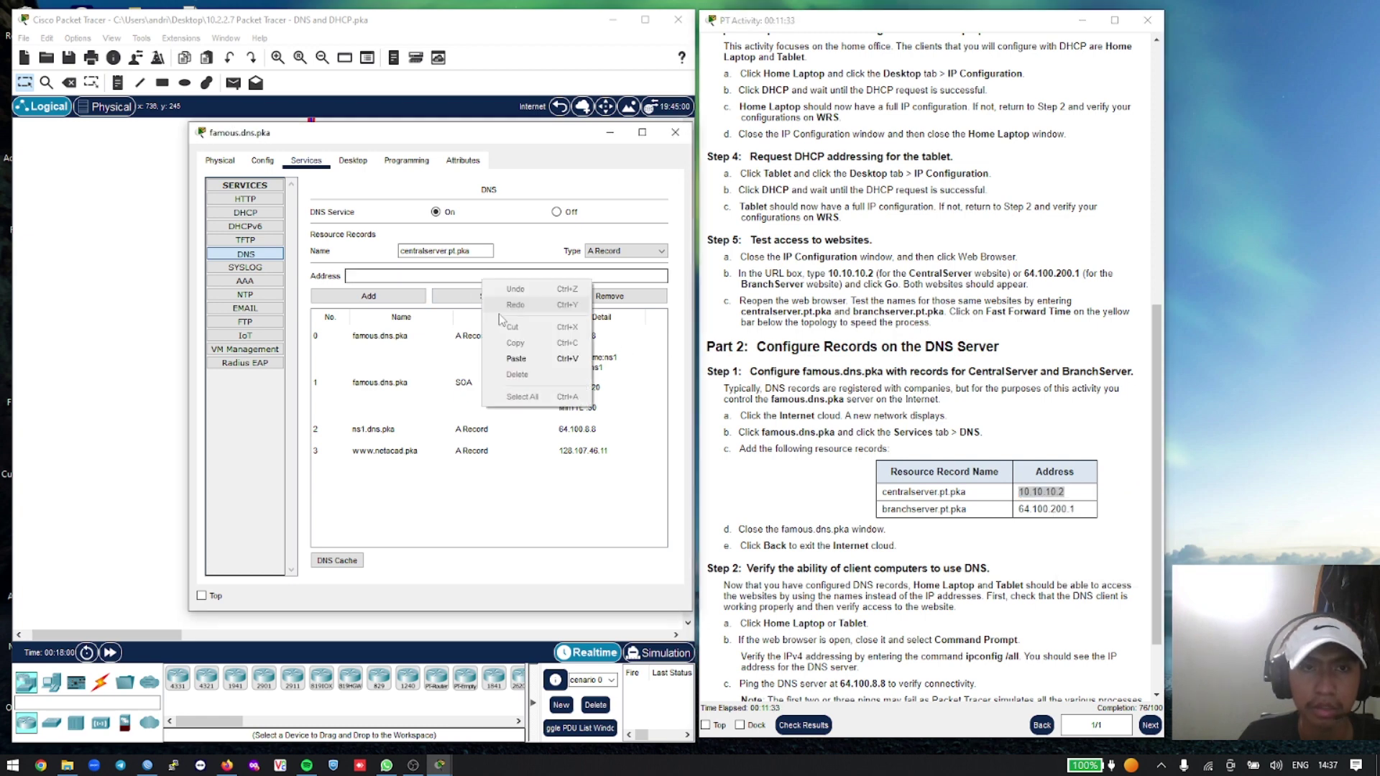
{"action": "left_click", "coordinate": [515, 358]}
{"action": "left_click", "coordinate": [401, 297]}
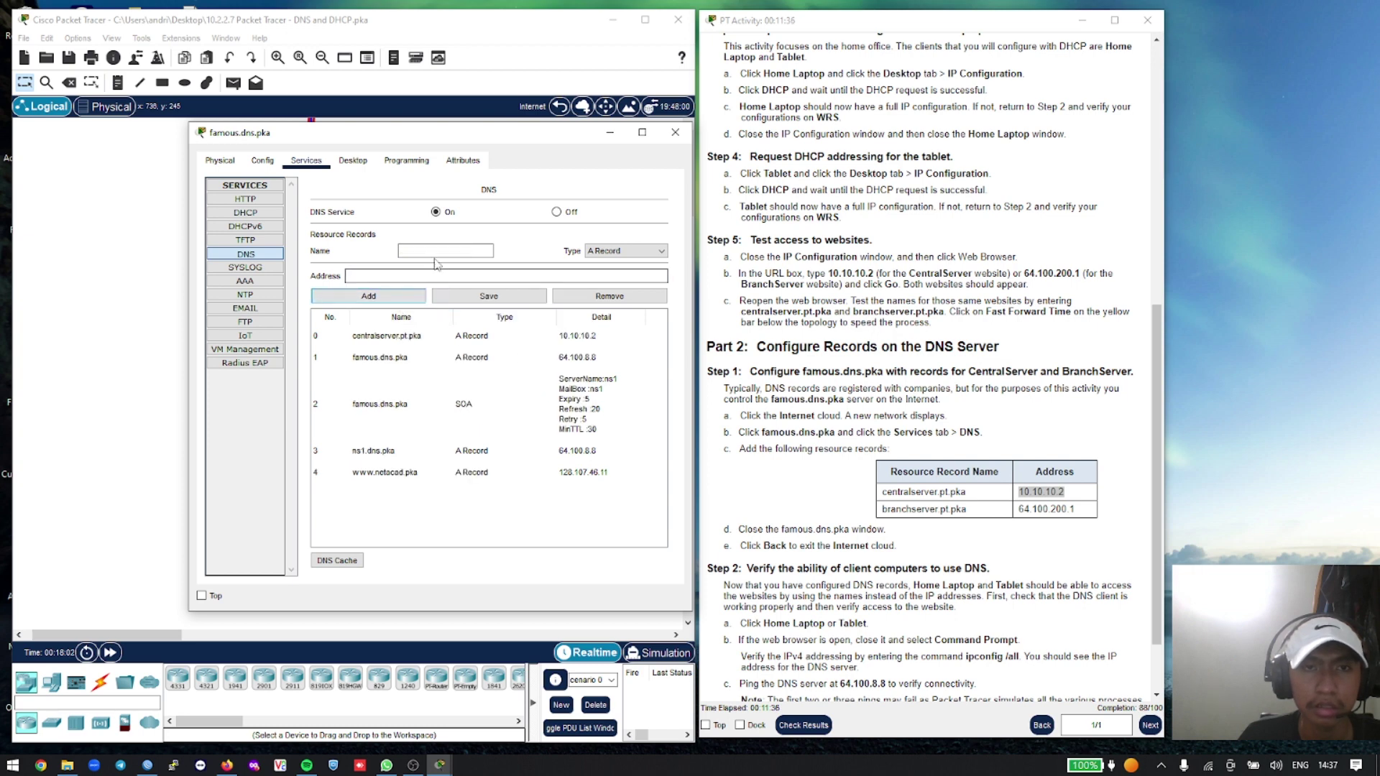
Set the name of another new DNS A Record on famous.dns.pka to branchserver.pt.pka
{"action": "left_click_drag", "start_coordinate": [882, 509], "coordinate": [967, 520]}
{"action": "right_click", "coordinate": [967, 521]}
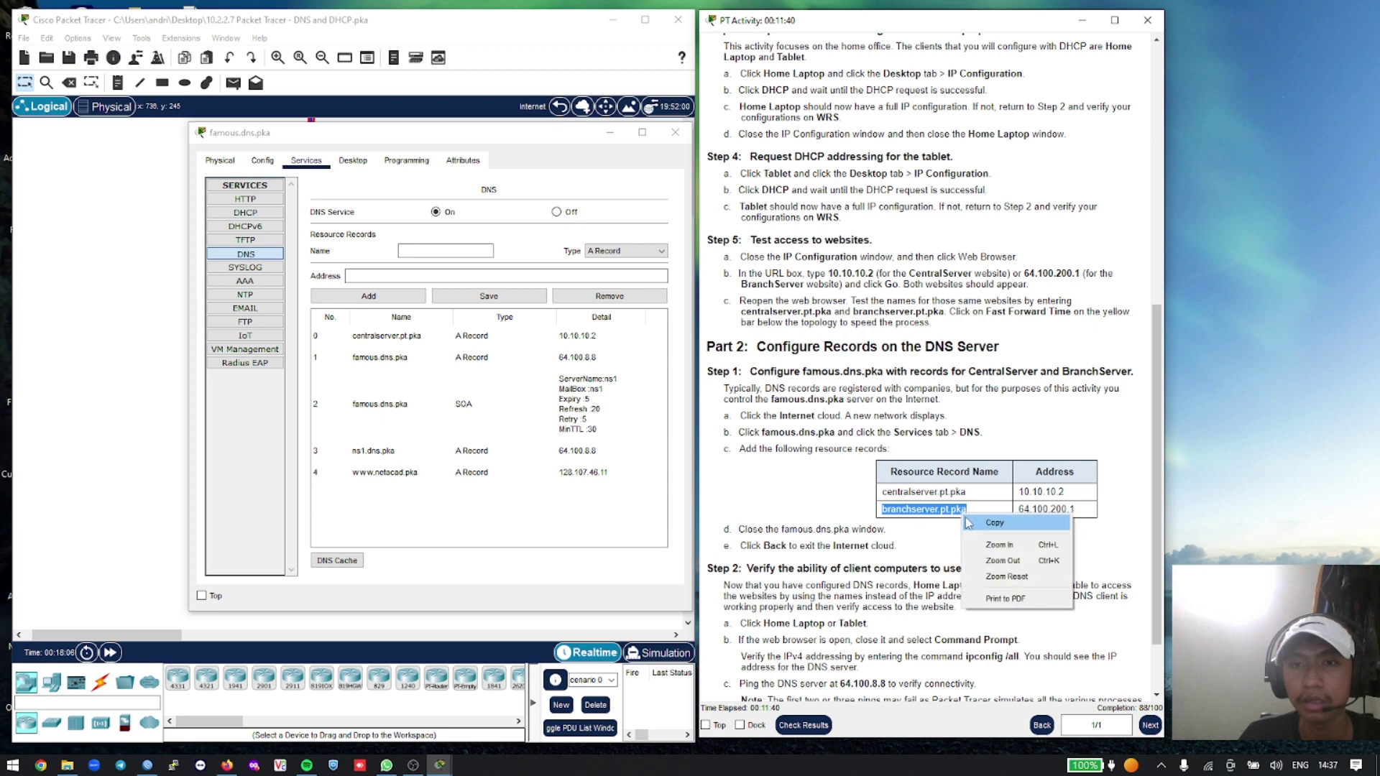
{"action": "left_click", "coordinate": [995, 523]}
{"action": "left_click", "coordinate": [460, 253]}
{"action": "key", "text": "ctrl+v"}
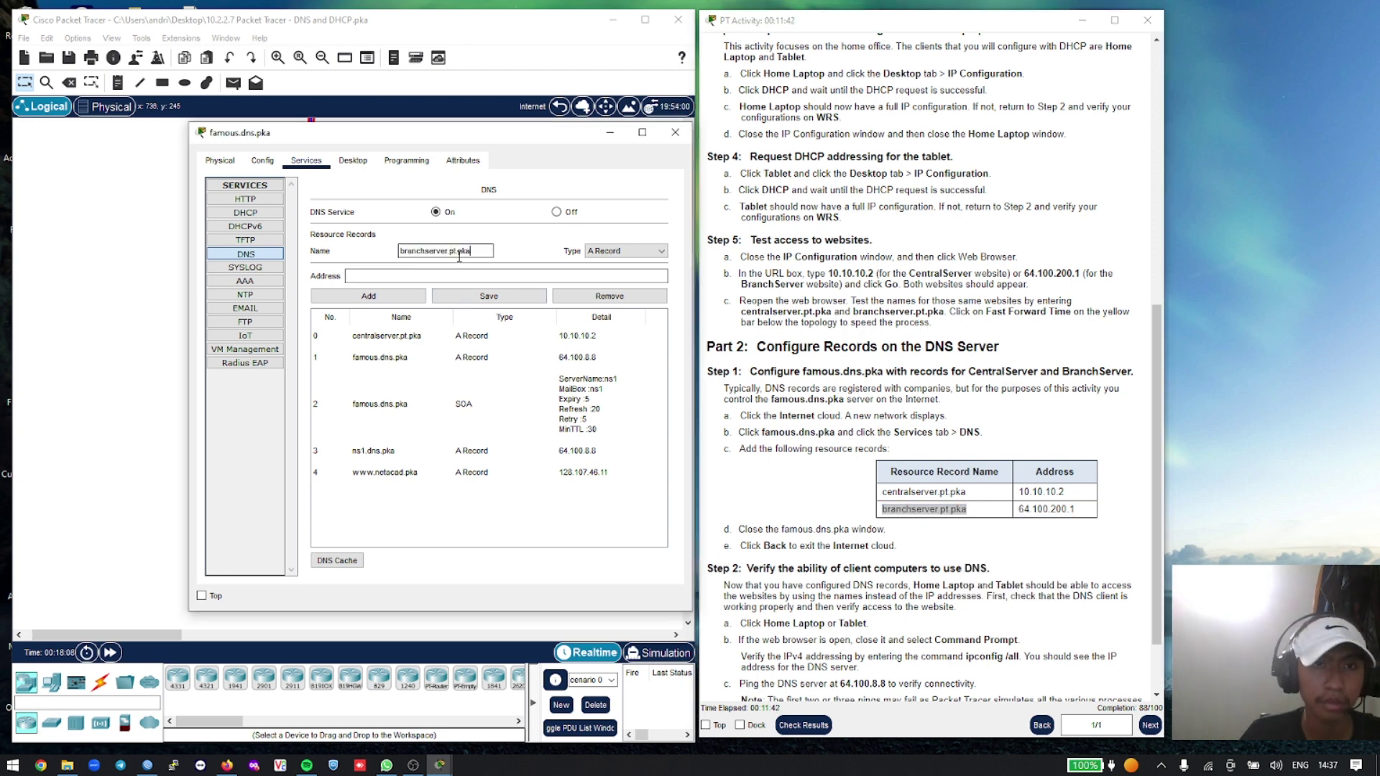
Give the branchserver.pt.pka record the address 64.100.200.1 and add it to the DNS records
{"action": "left_click", "coordinate": [458, 276]}
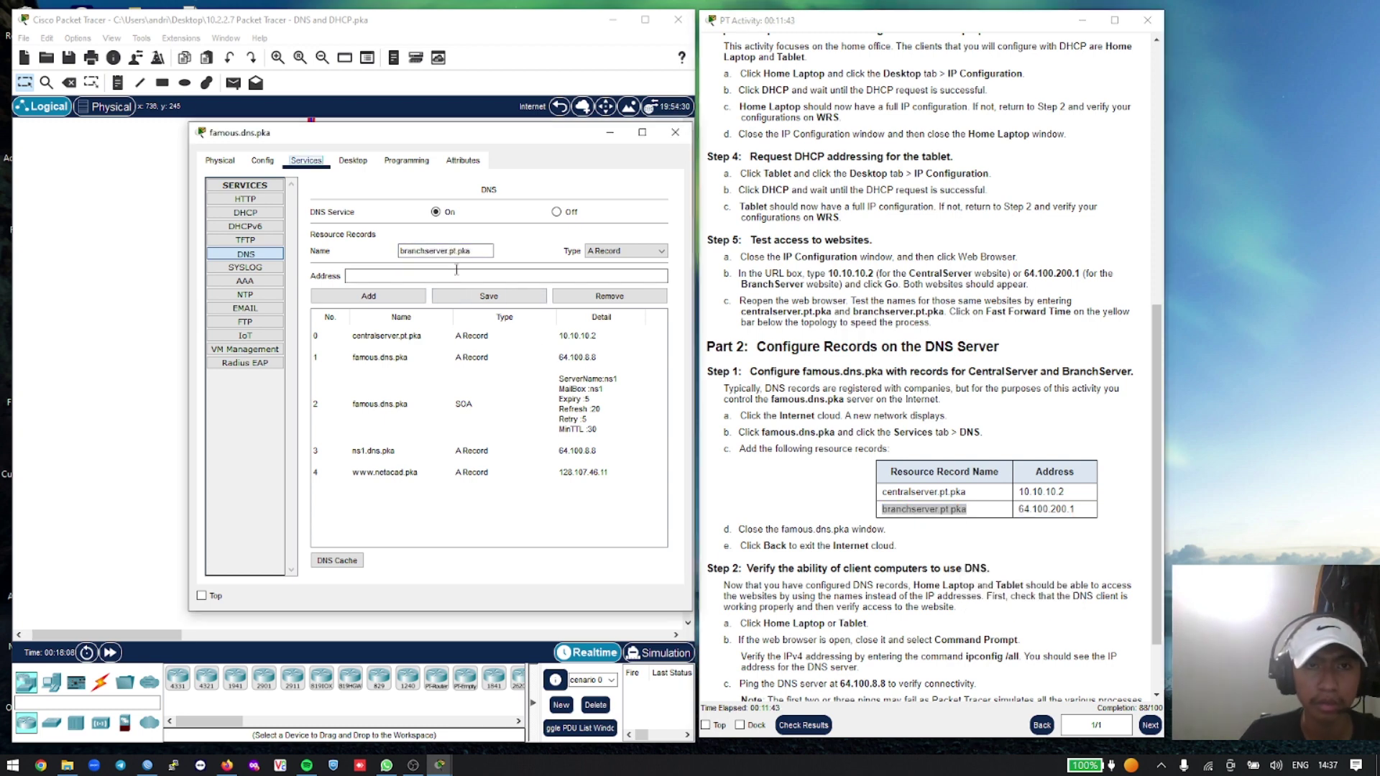
{"action": "left_click_drag", "start_coordinate": [1016, 512], "coordinate": [1078, 511]}
{"action": "right_click", "coordinate": [1054, 509]}
{"action": "left_click", "coordinate": [1079, 515]}
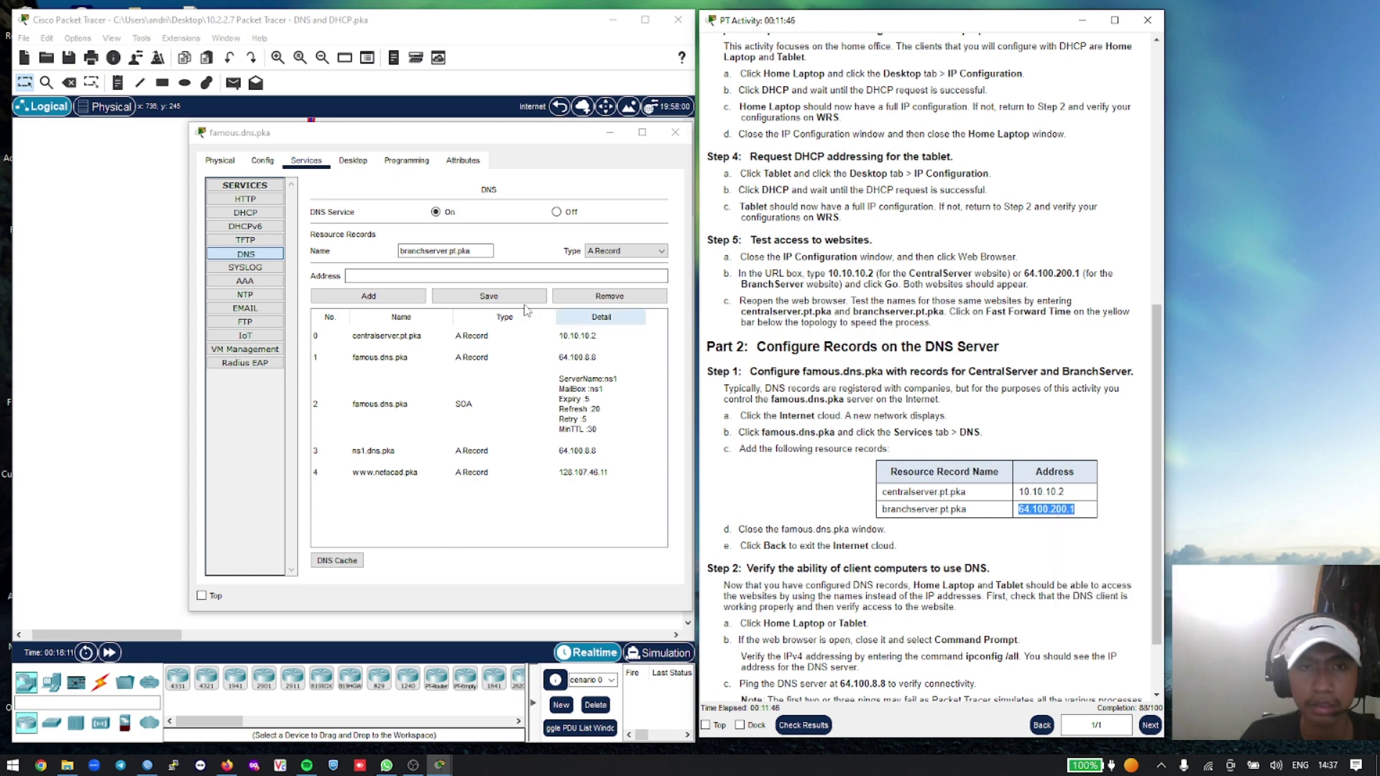
{"action": "left_click", "coordinate": [475, 278]}
{"action": "key", "text": "ctrl+v"}
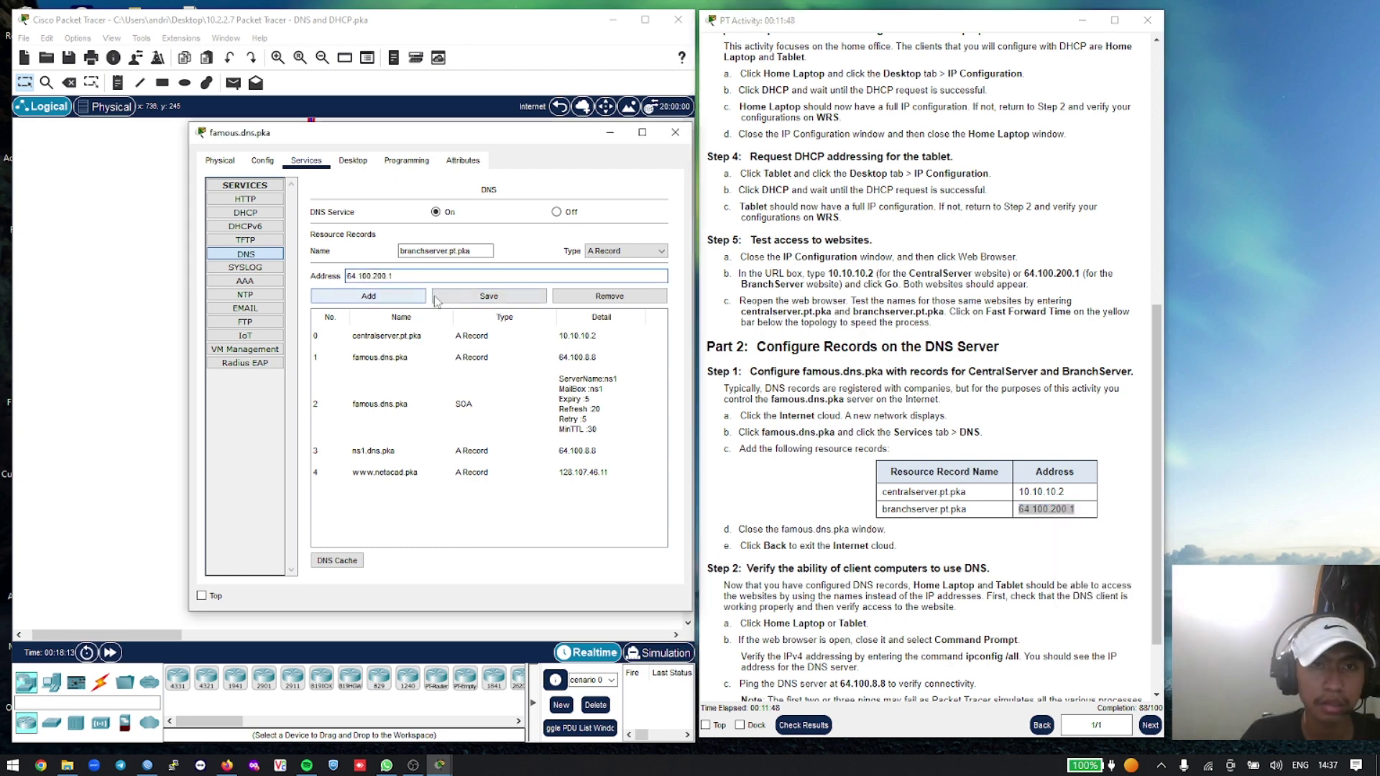
{"action": "left_click", "coordinate": [421, 298]}
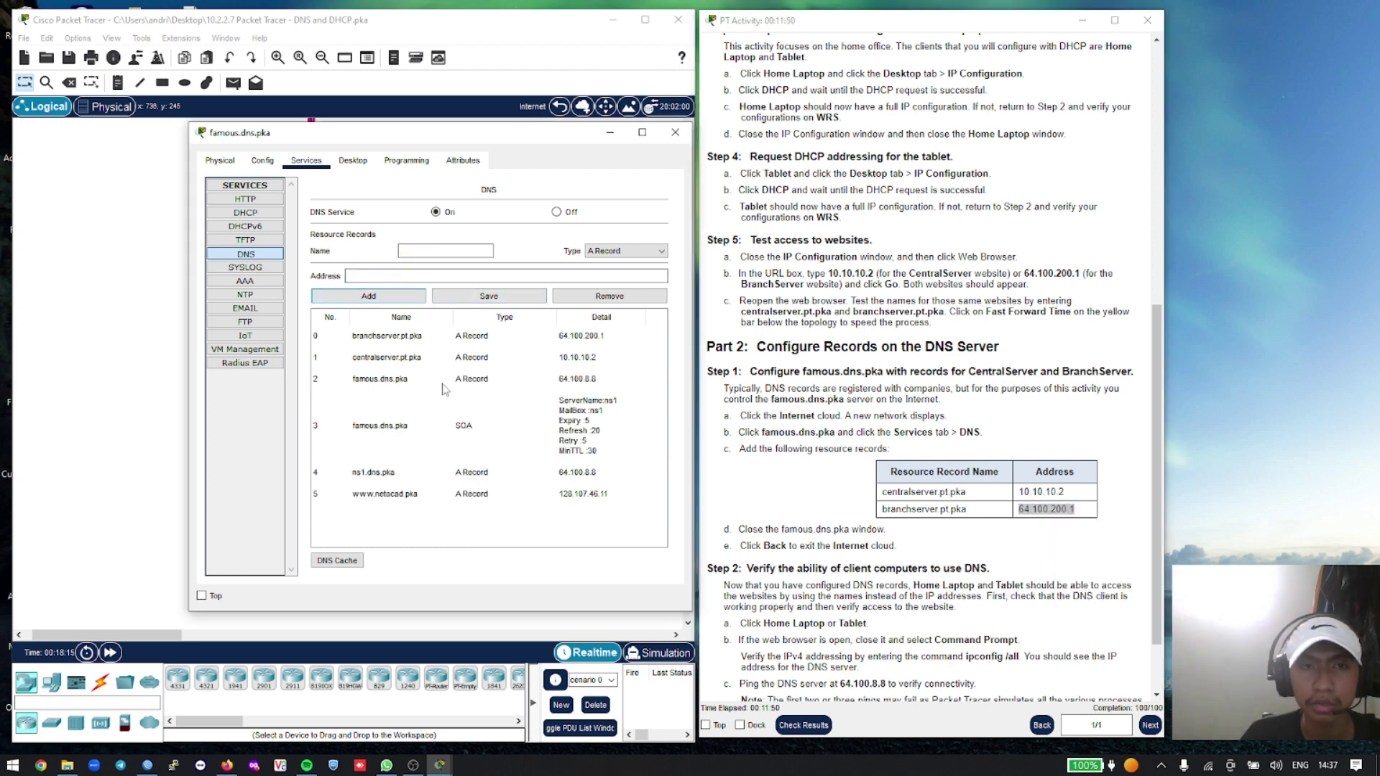
Check the two new server records in the DNS list, and exit the famous.dns.pka window and the Internet cloud
{"action": "left_click", "coordinate": [395, 338]}
{"action": "left_click", "coordinate": [468, 356]}
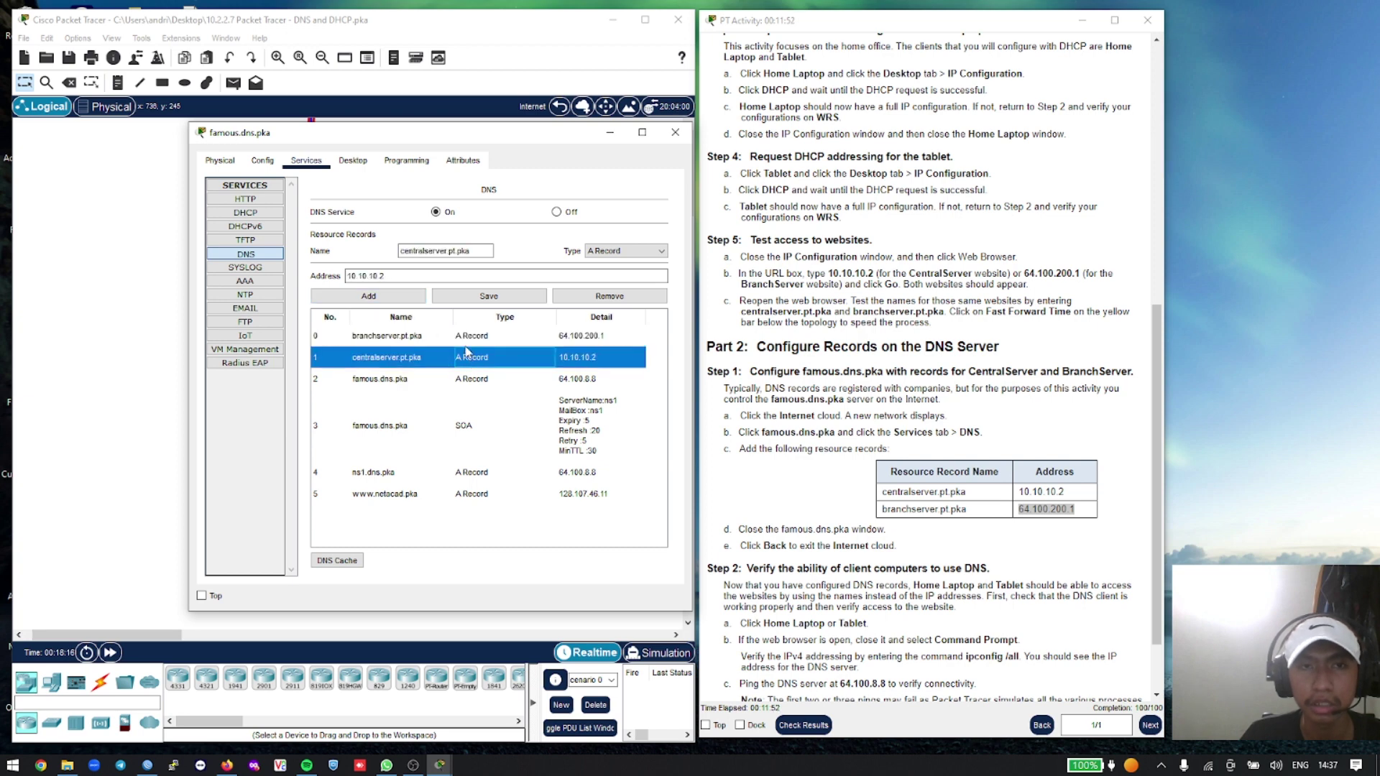
{"action": "left_click", "coordinate": [466, 338]}
{"action": "left_click", "coordinate": [466, 355]}
{"action": "left_click", "coordinate": [466, 338]}
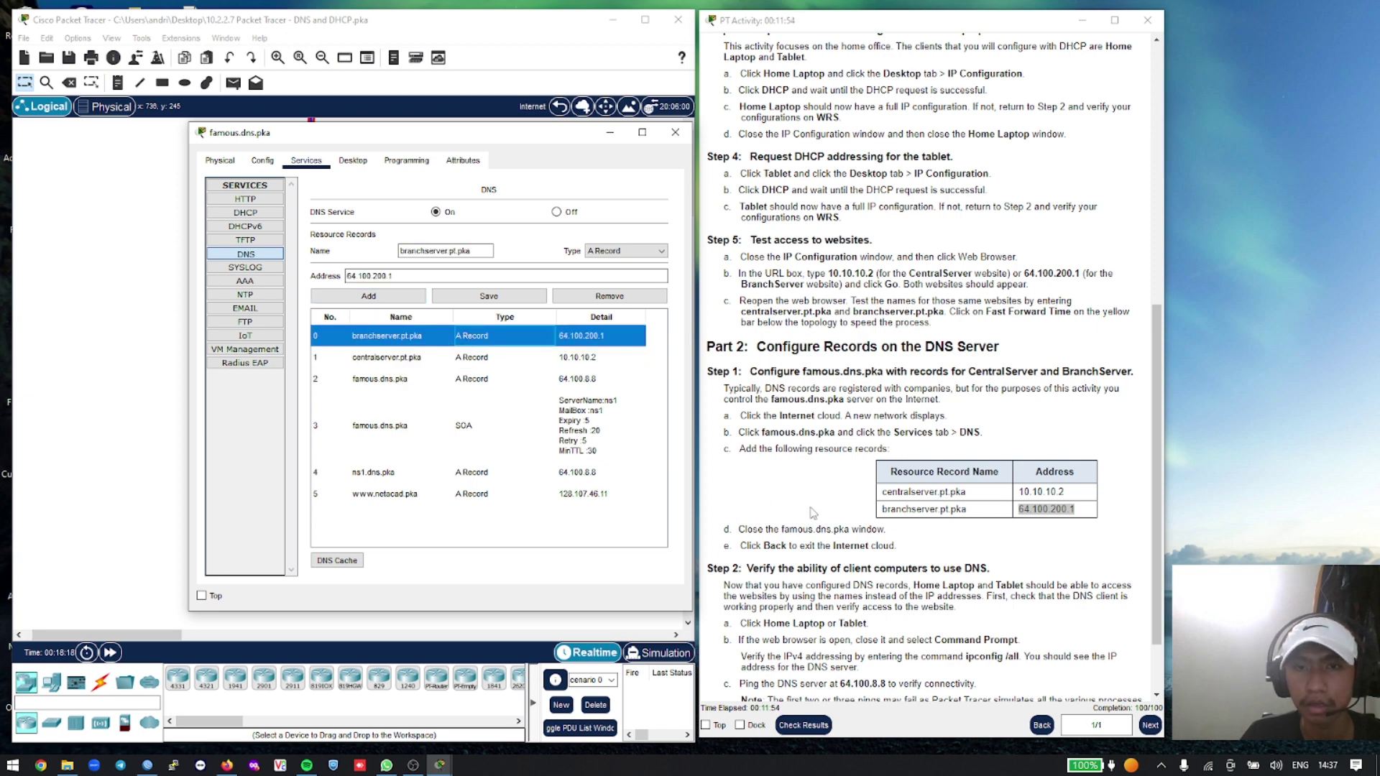
{"action": "left_click", "coordinate": [674, 133]}
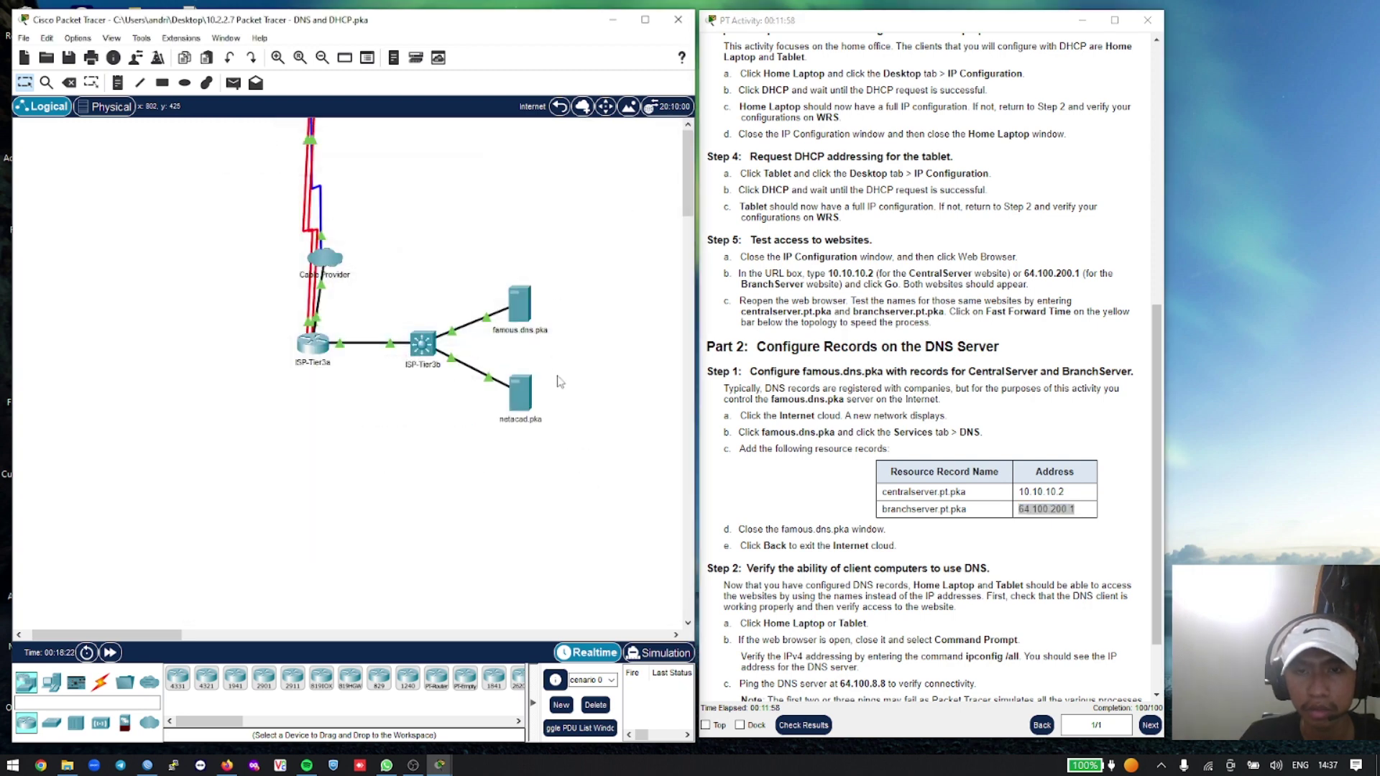
{"action": "left_click", "coordinate": [560, 106]}
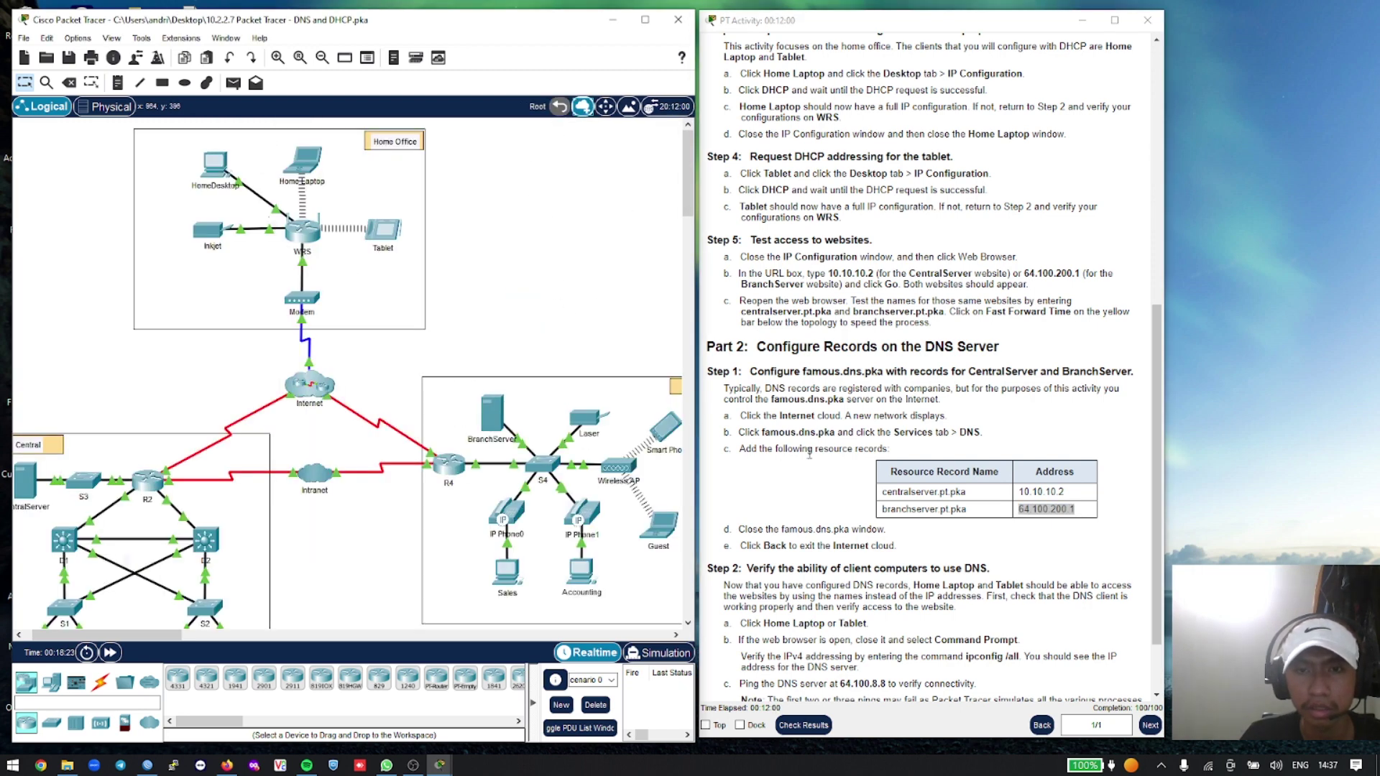
Read the client DNS verification instructions and open the Command Prompt on the Home Laptop
{"action": "scroll", "coordinate": [811, 463], "scroll_direction": "down", "scroll_amount": 2}
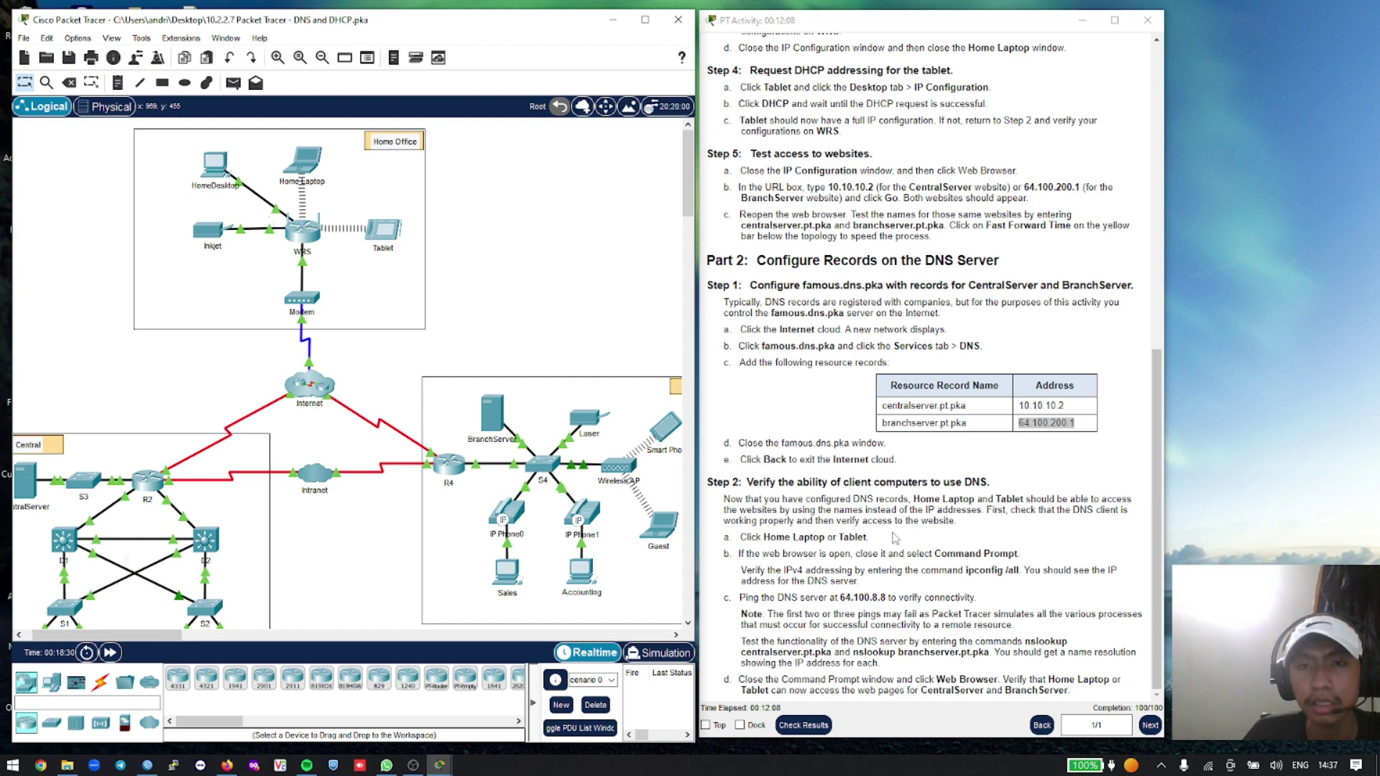
{"action": "left_click", "coordinate": [1158, 466]}
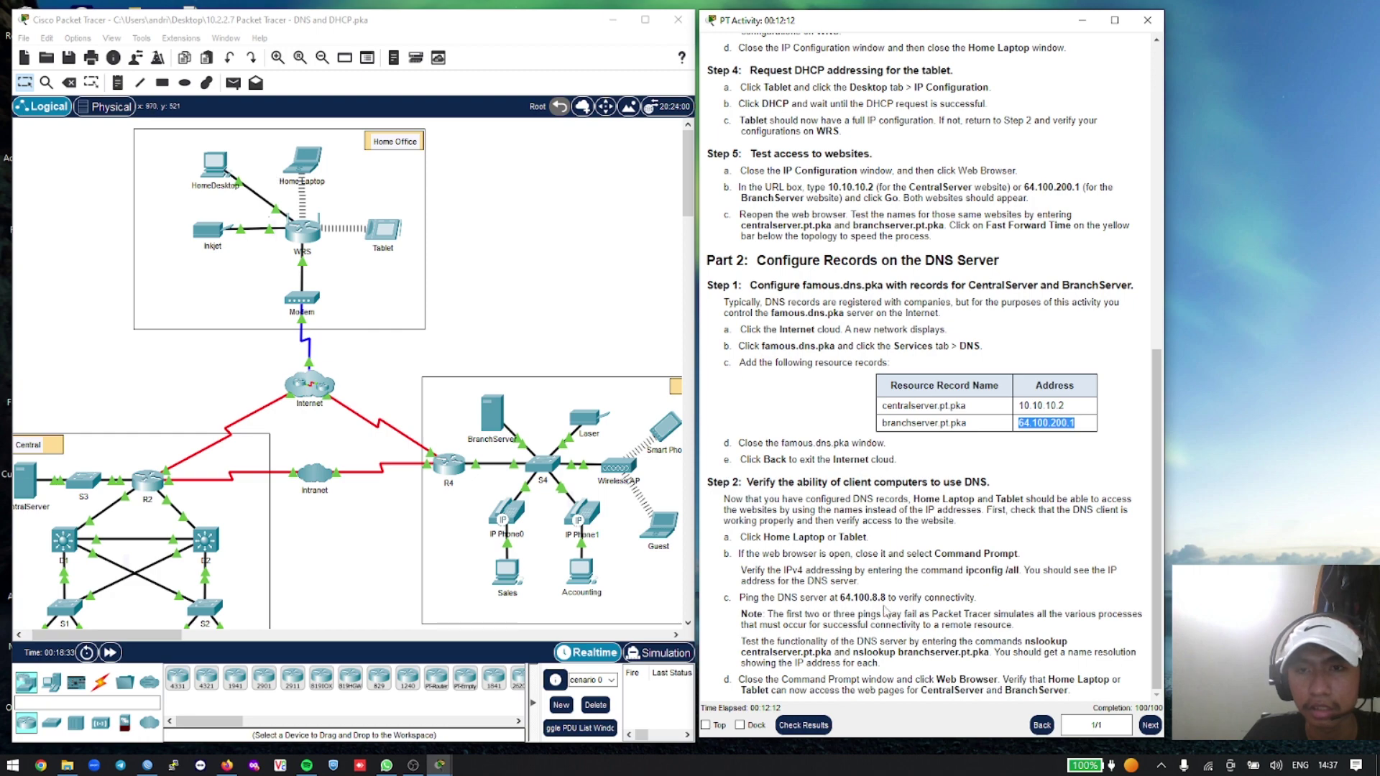
{"action": "left_click", "coordinate": [301, 167]}
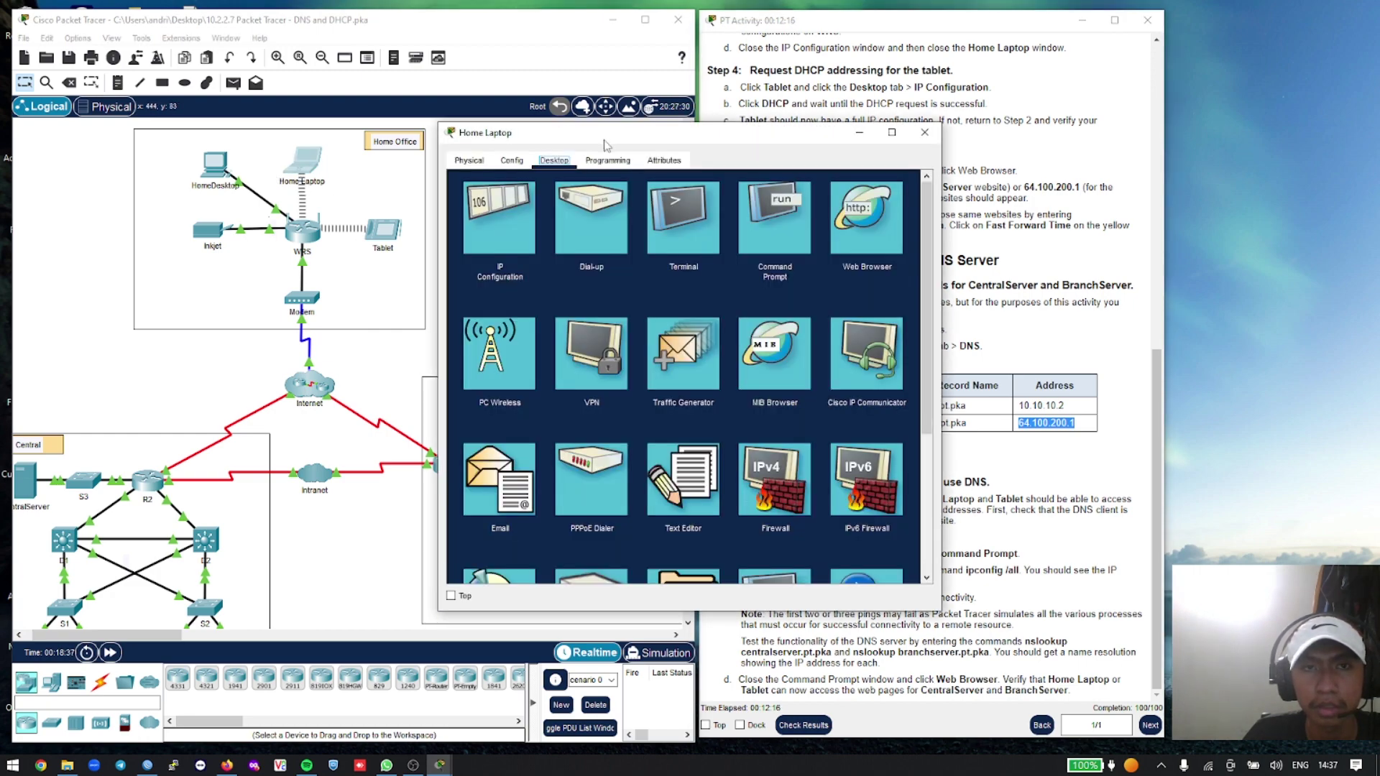
{"action": "left_click_drag", "start_coordinate": [604, 141], "coordinate": [247, 158]}
{"action": "left_click", "coordinate": [417, 233]}
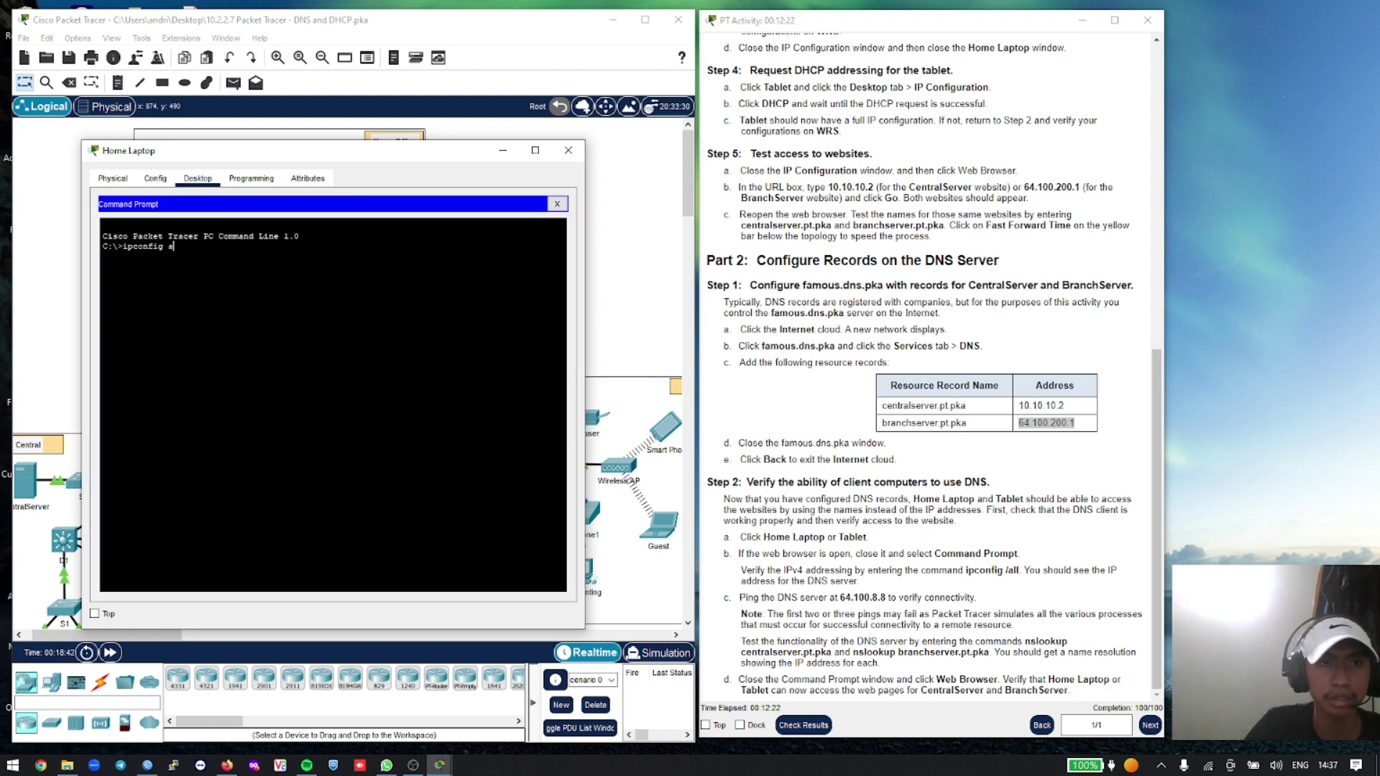
Run ipconfig /all on the Home Laptop and page through the complete output to check its IPv4 and DNS server addresses
{"action": "key", "text": "BackSpace"}
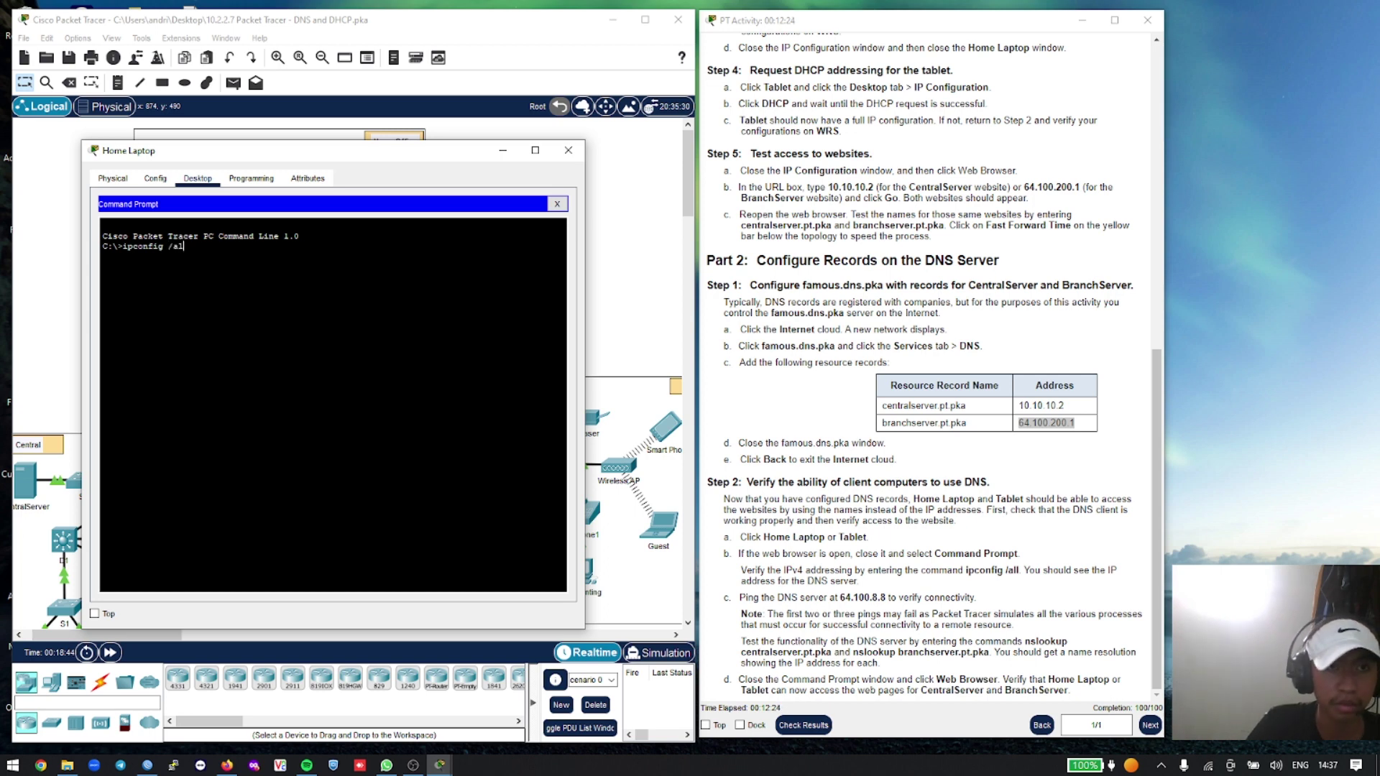
{"action": "key", "text": "Return"}
{"action": "key", "text": "Up"}
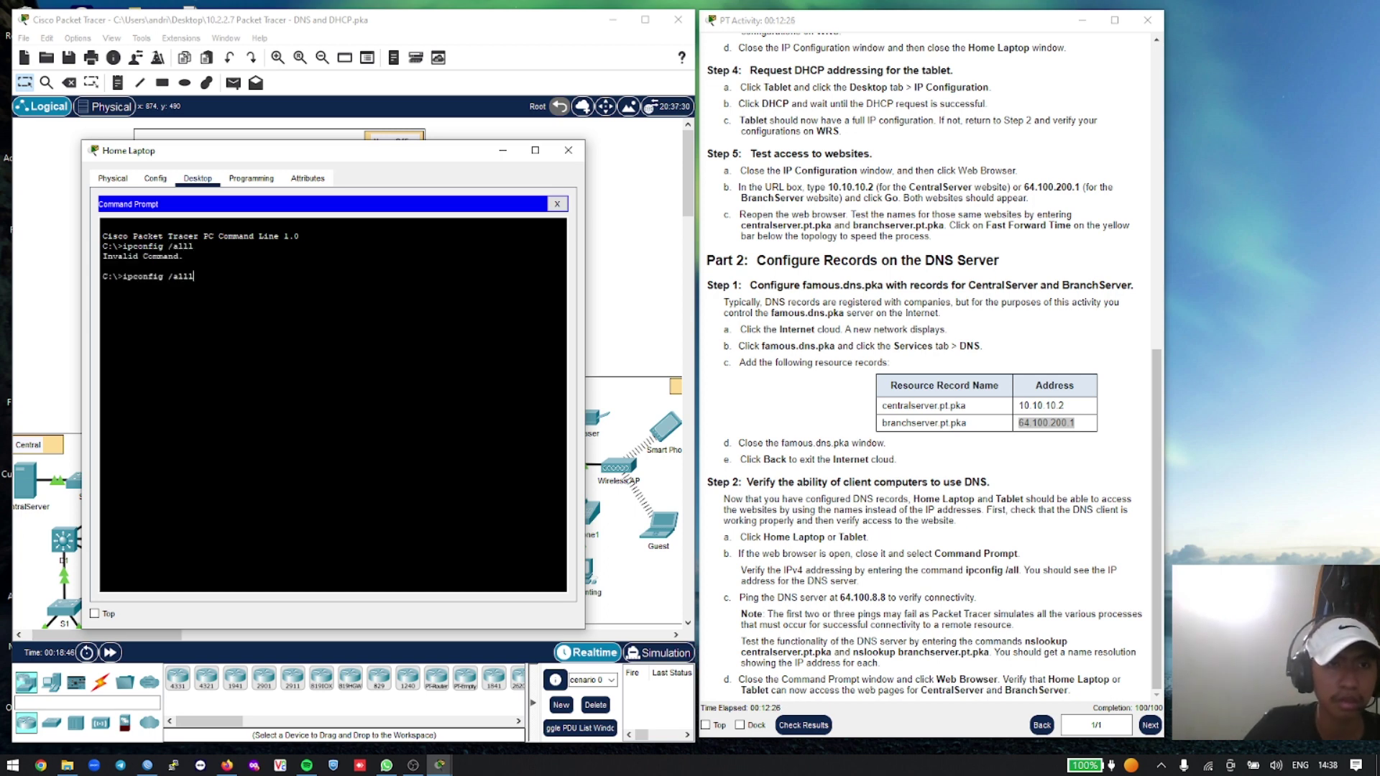
{"action": "key", "text": "Return"}
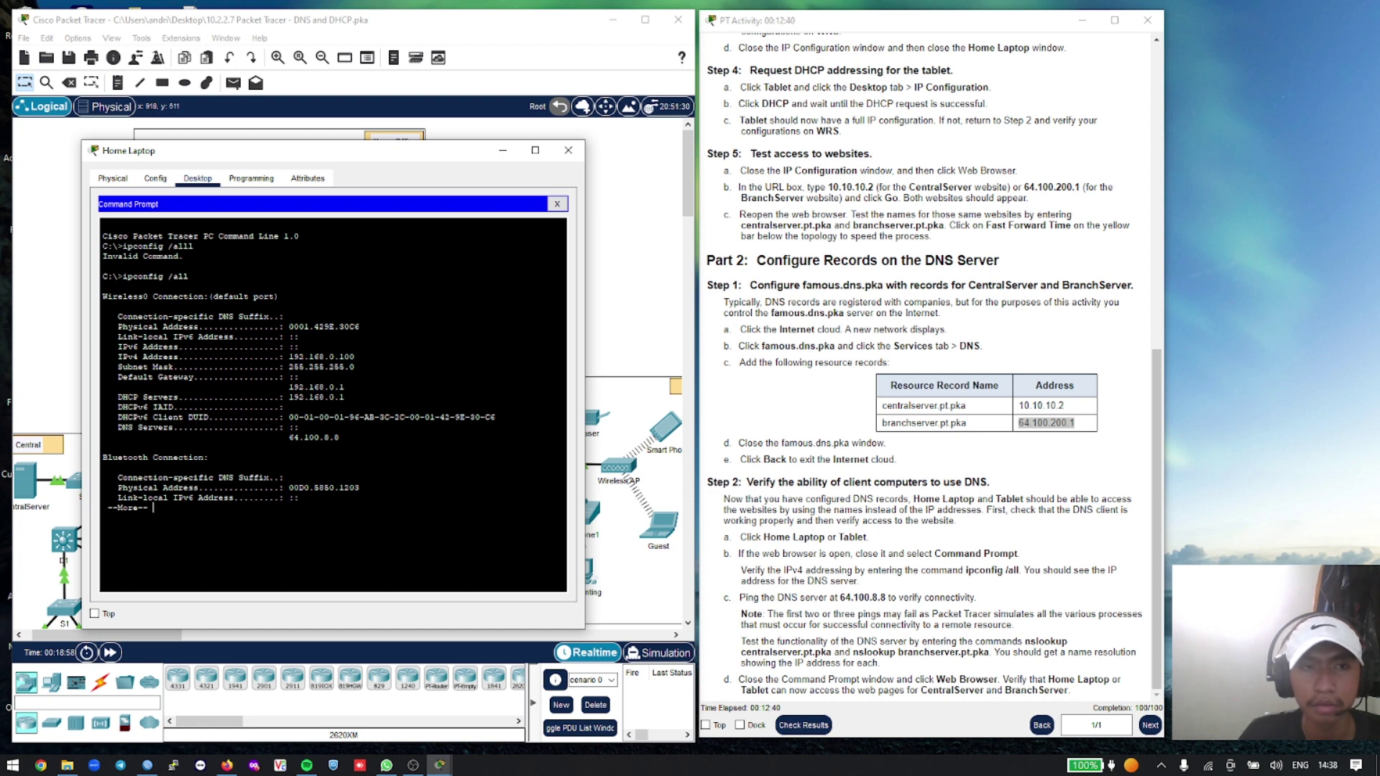
{"action": "key", "text": "Return"}
{"action": "key", "text": "Return"}
{"action": "key", "text": "Return"}
{"action": "key", "text": "Return"}
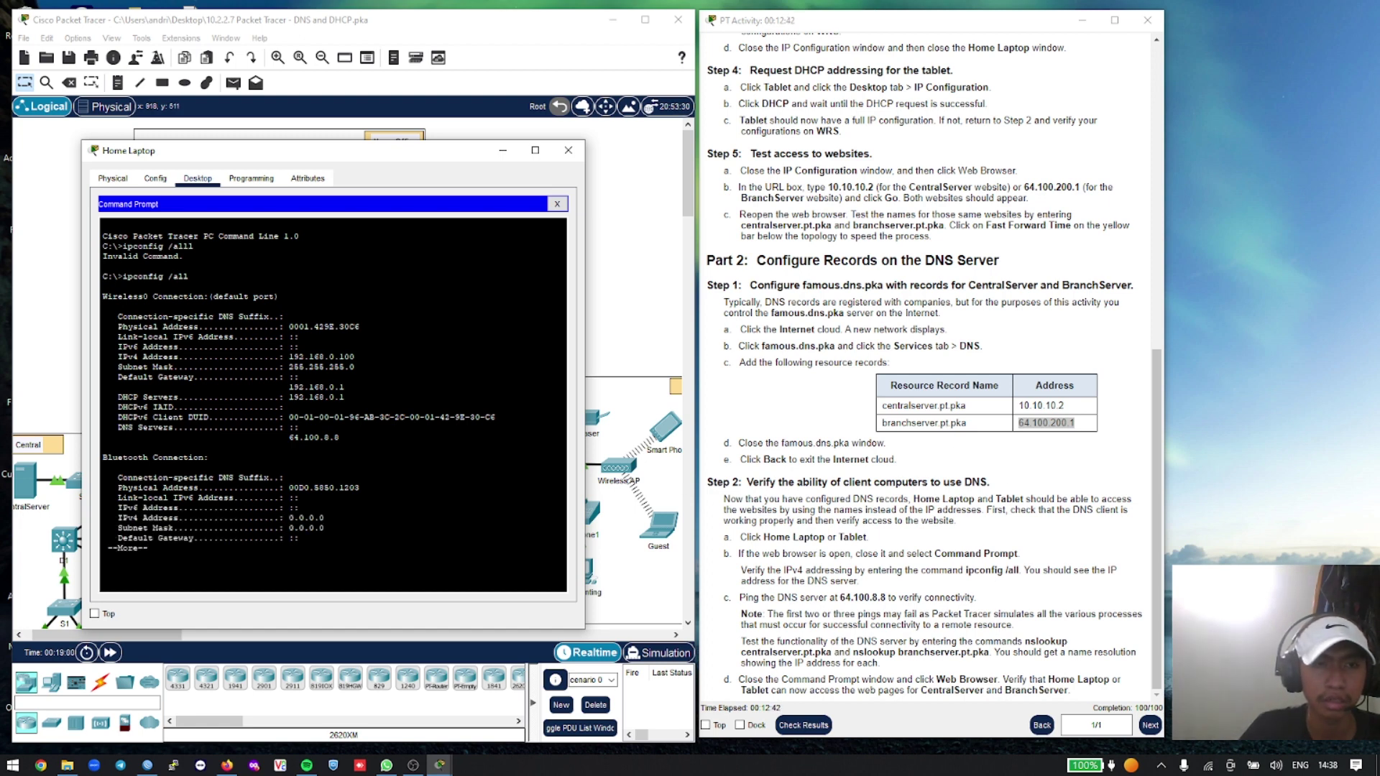
{"action": "key", "text": "Return"}
{"action": "key", "text": "Return"}
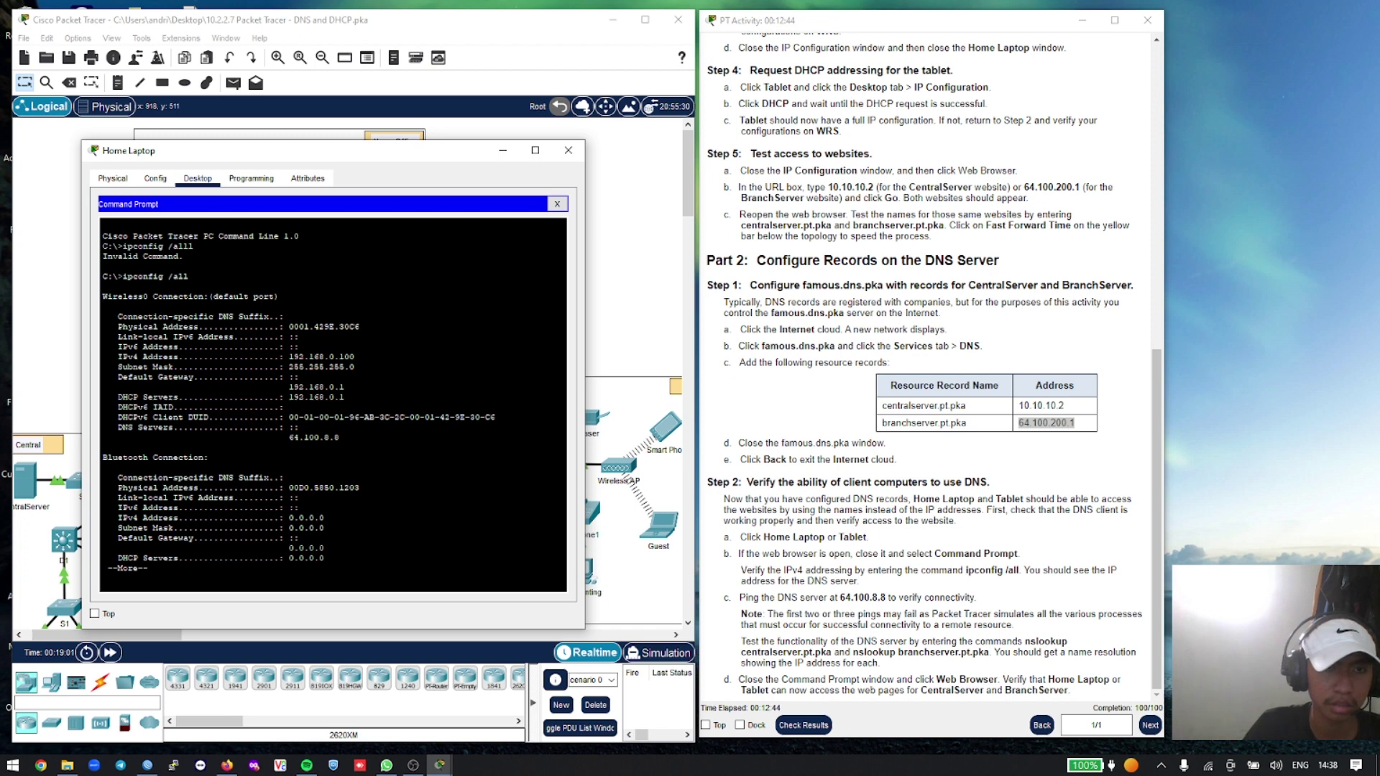
{"action": "key", "text": "Return"}
{"action": "key", "text": "Return"}
{"action": "key", "text": "Return"}
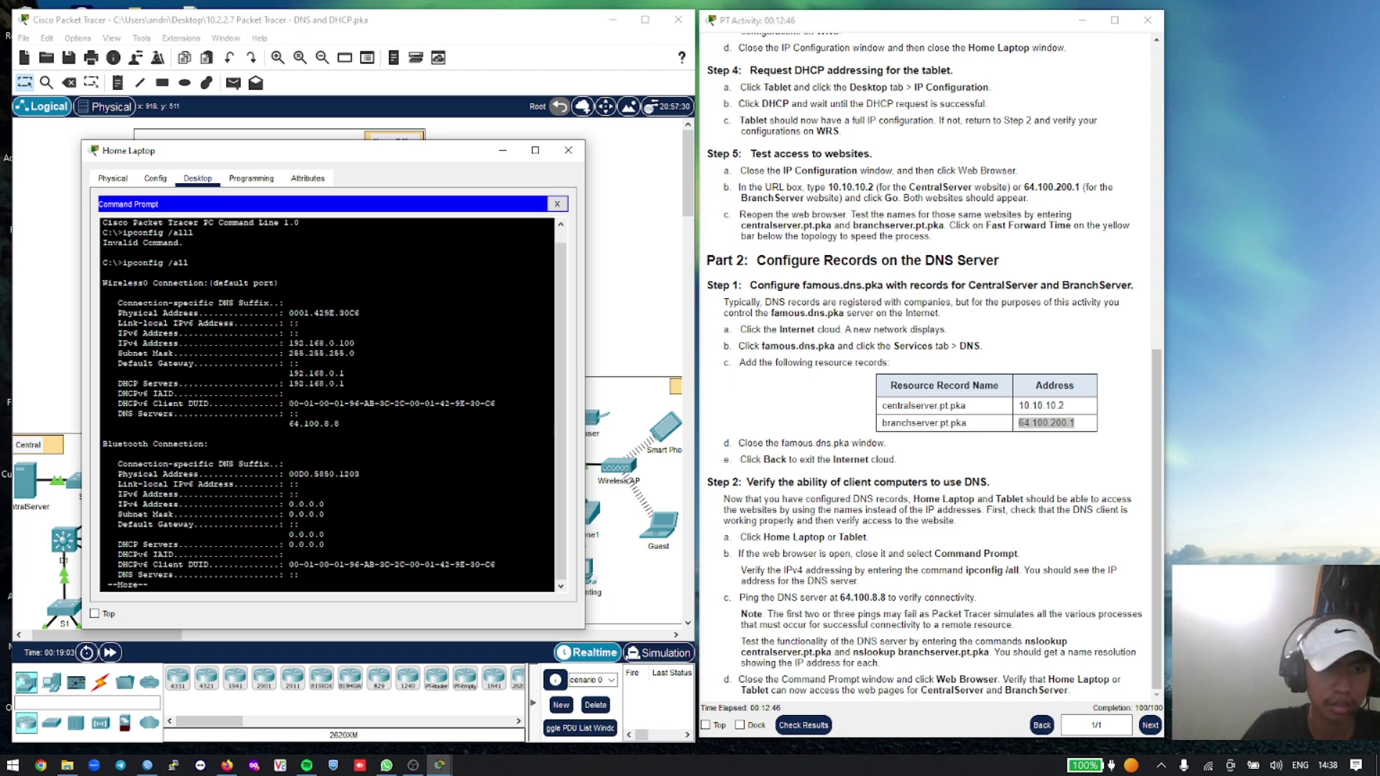
{"action": "key", "text": "Return"}
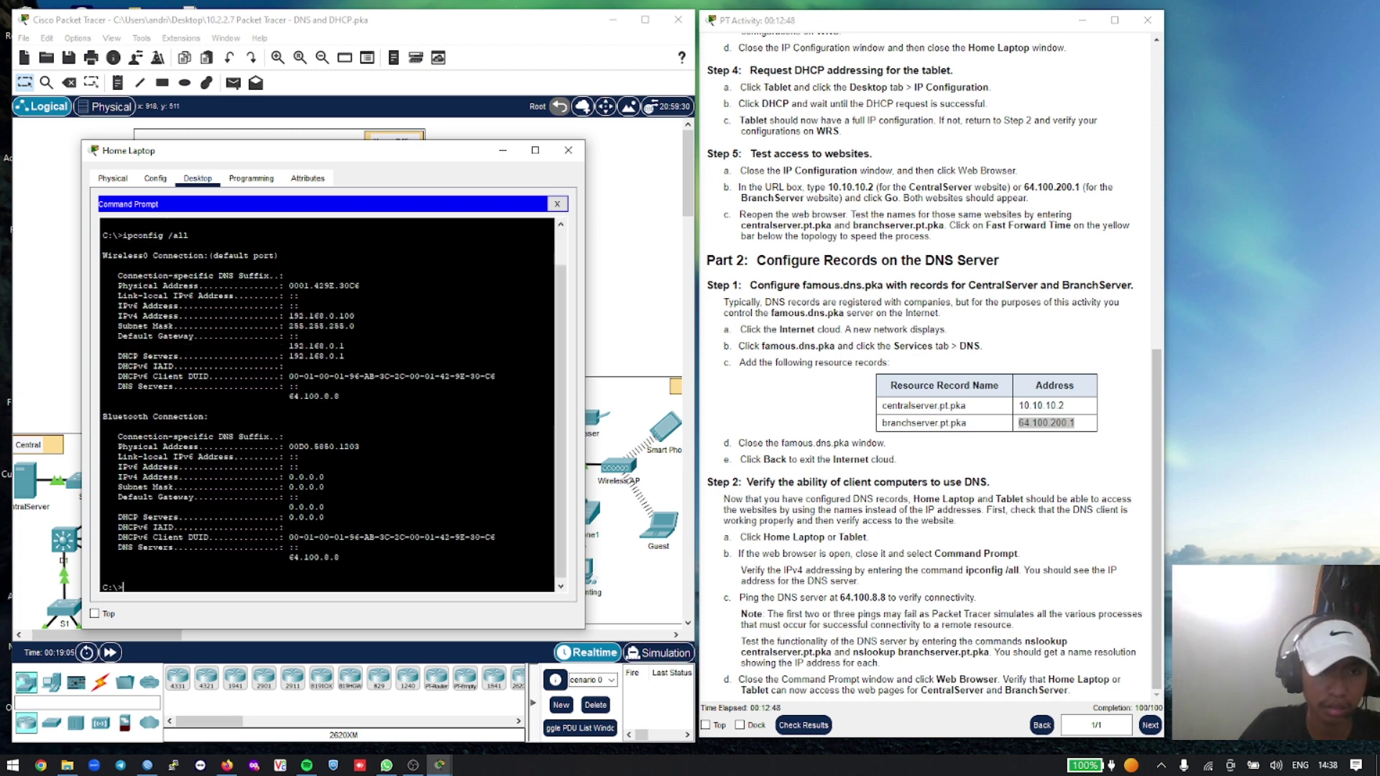
Ping the DNS server at 64.100.8.8 from the Home Laptop's Command Prompt to verify connectivity
{"action": "type", "text": "ping"}
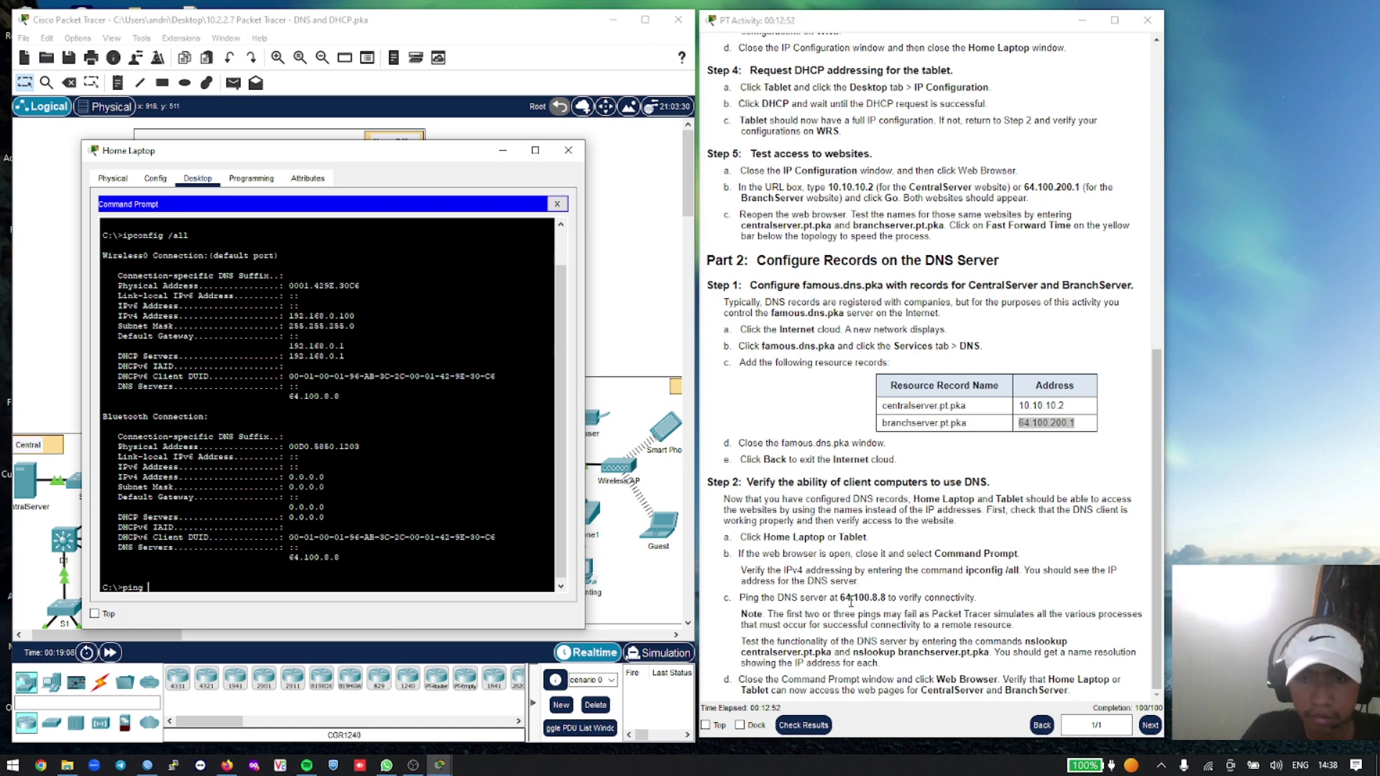
{"action": "left_click_drag", "start_coordinate": [841, 597], "coordinate": [888, 597]}
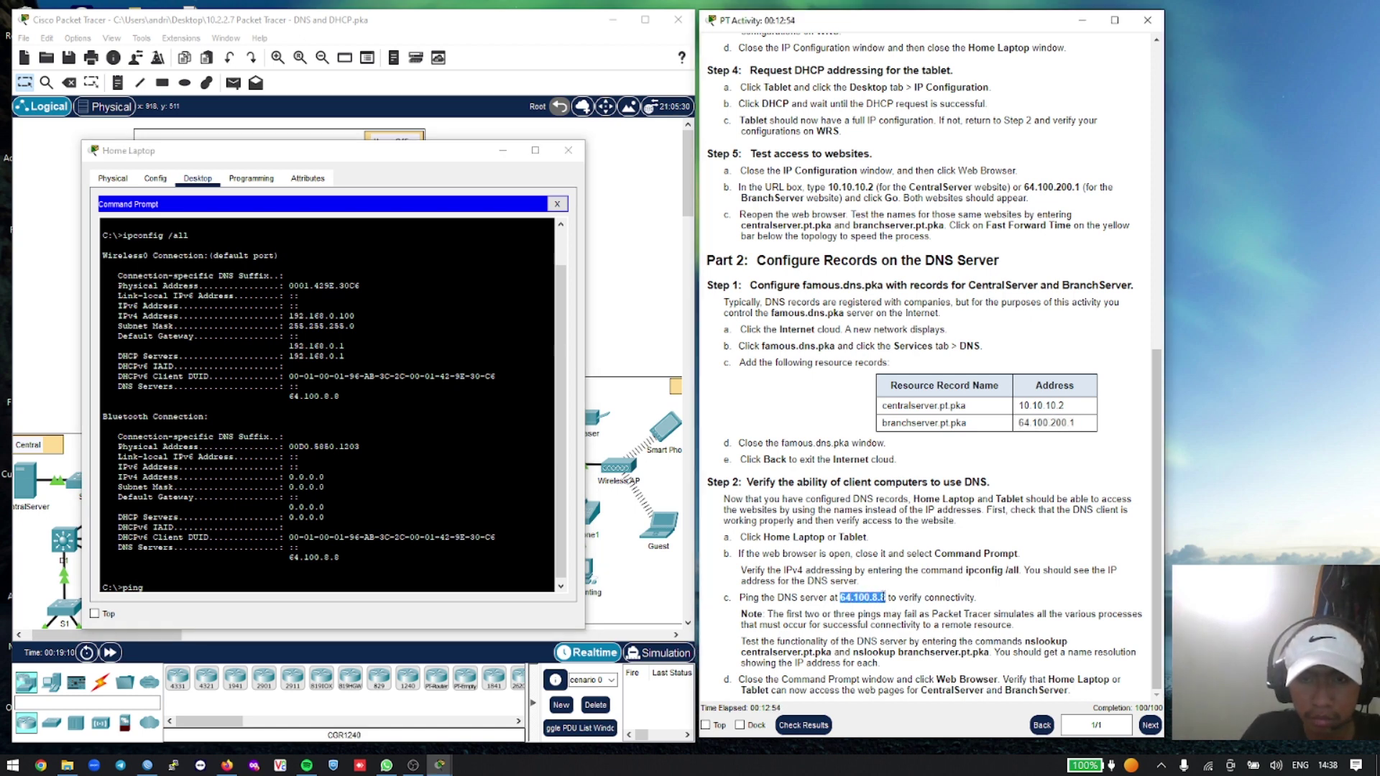
{"action": "right_click", "coordinate": [869, 598]}
{"action": "left_click", "coordinate": [883, 609]}
{"action": "left_click", "coordinate": [446, 564]}
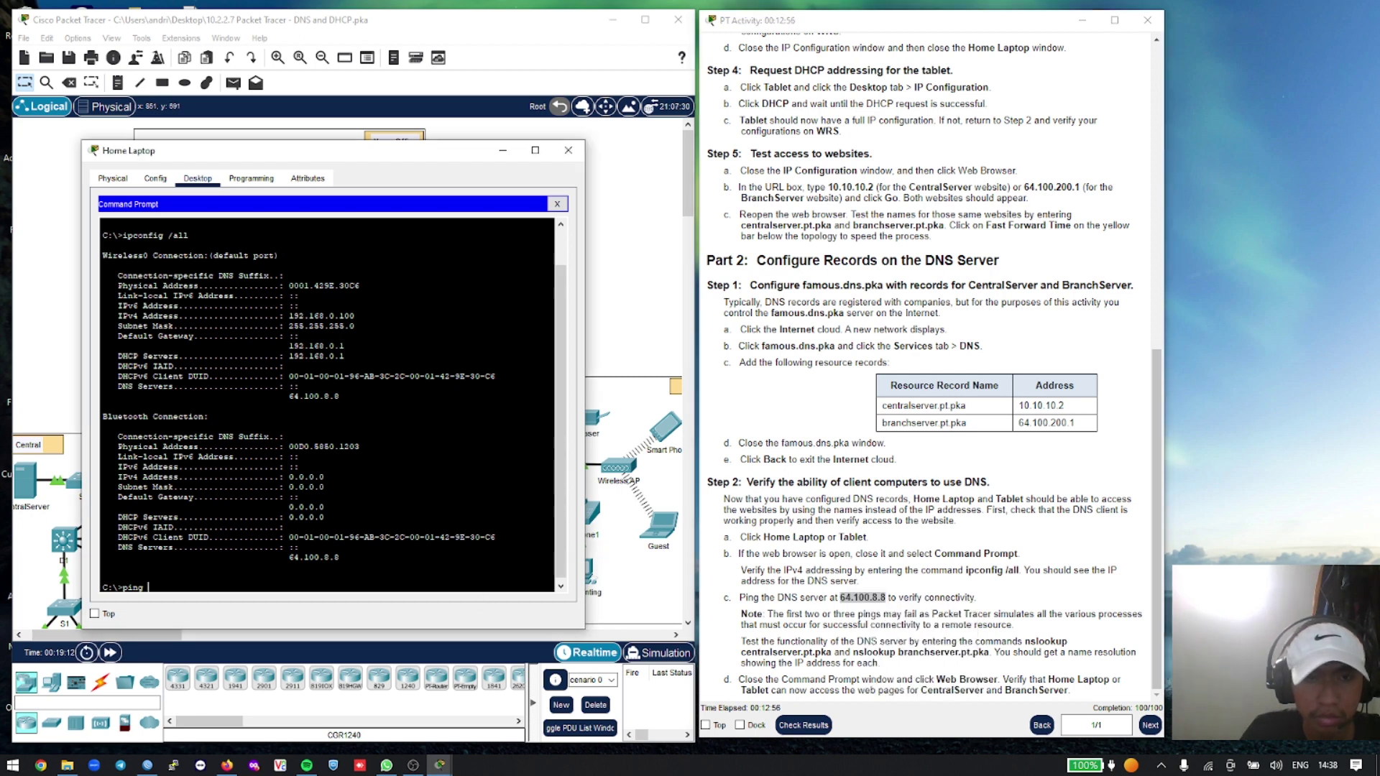
{"action": "right_click", "coordinate": [473, 588]}
{"action": "left_click", "coordinate": [504, 609]}
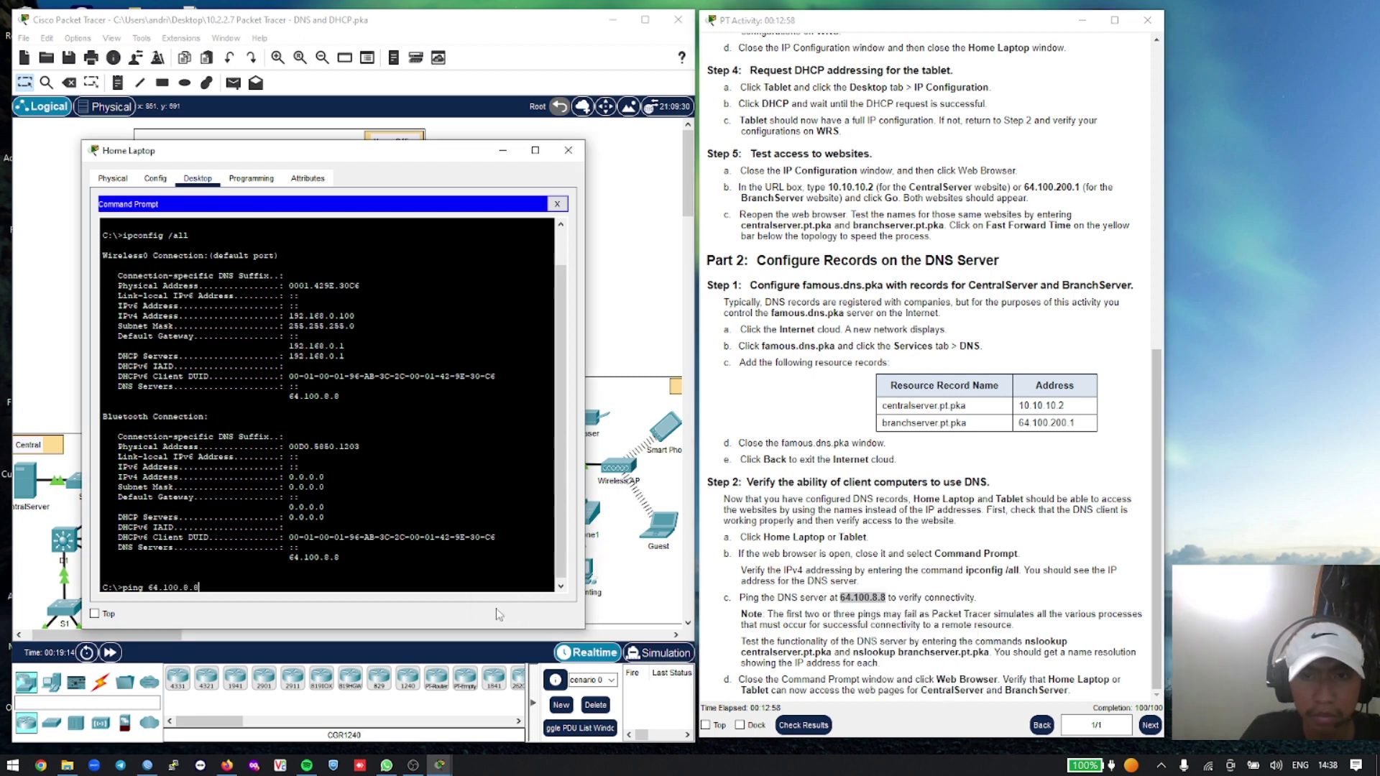
{"action": "key", "text": "Return"}
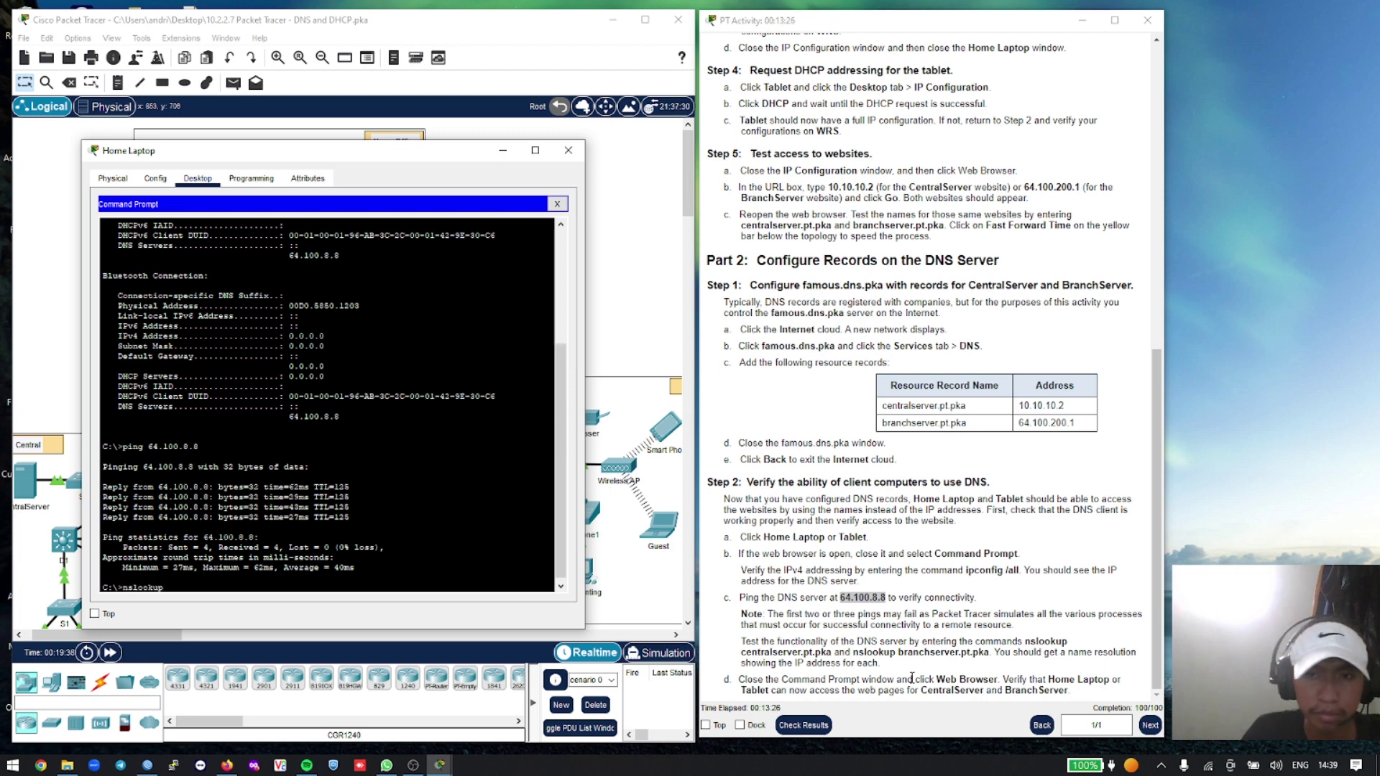
Test name resolution on the Home Laptop by running nslookup centralserver.pt.pka
{"action": "left_click_drag", "start_coordinate": [741, 652], "coordinate": [828, 656]}
{"action": "right_click", "coordinate": [827, 652]}
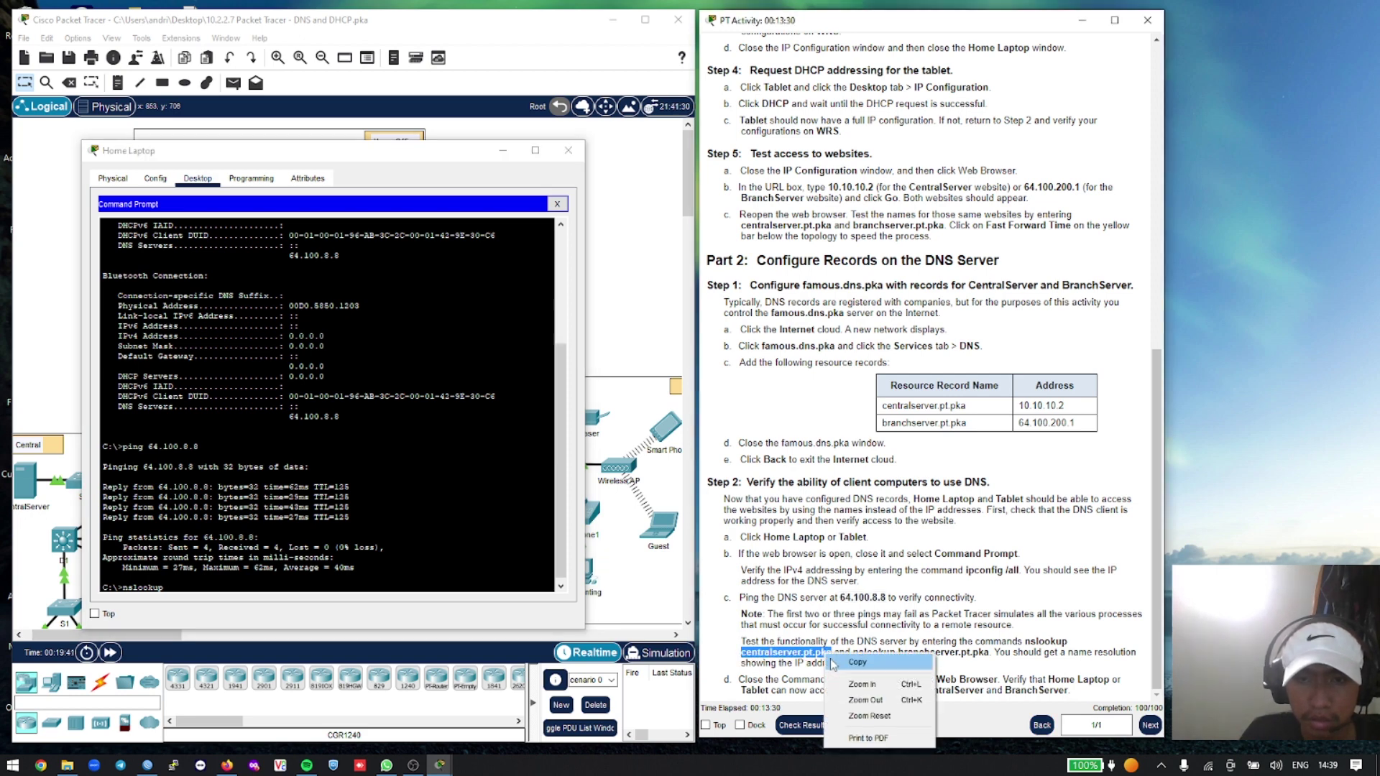
{"action": "left_click", "coordinate": [863, 715]}
{"action": "left_click", "coordinate": [314, 593]}
{"action": "right_click", "coordinate": [314, 594]}
{"action": "left_click", "coordinate": [343, 611]}
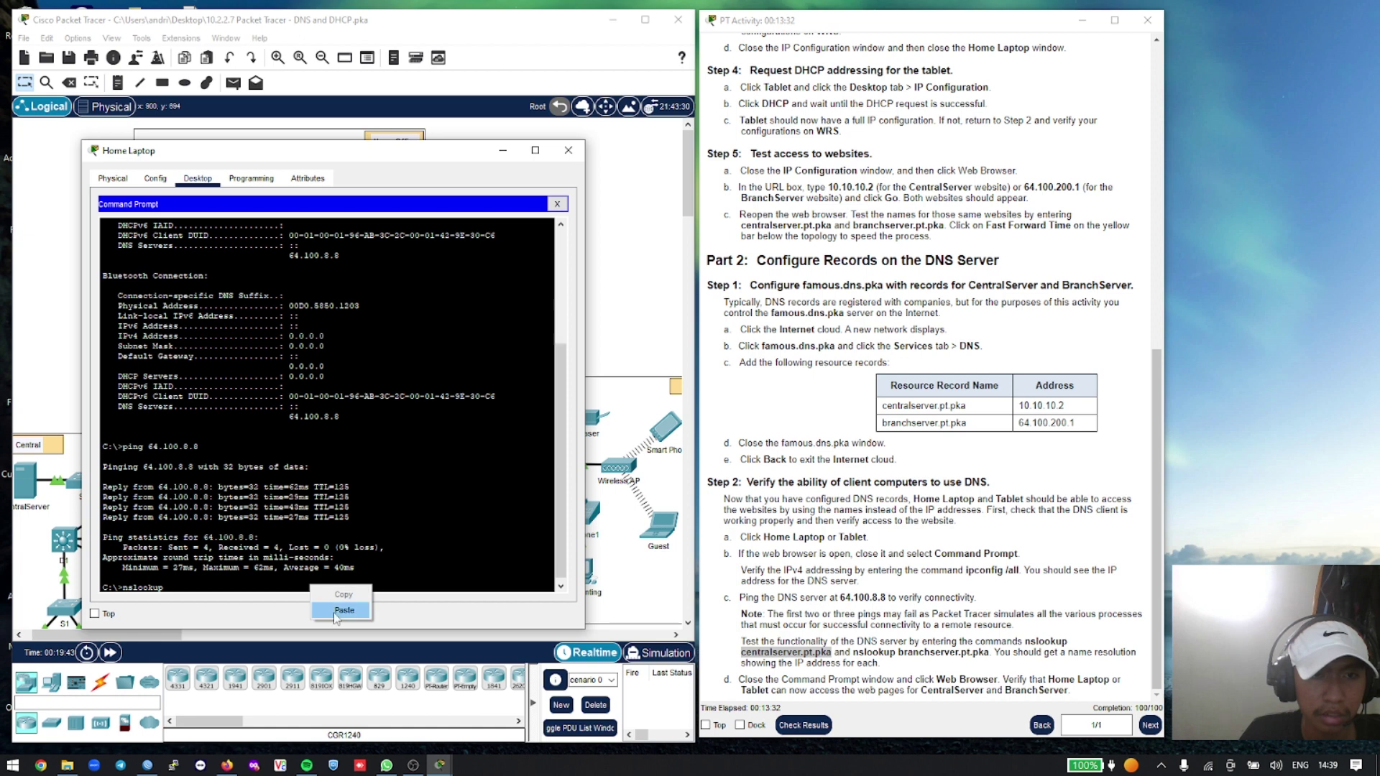
{"action": "key", "text": "Return"}
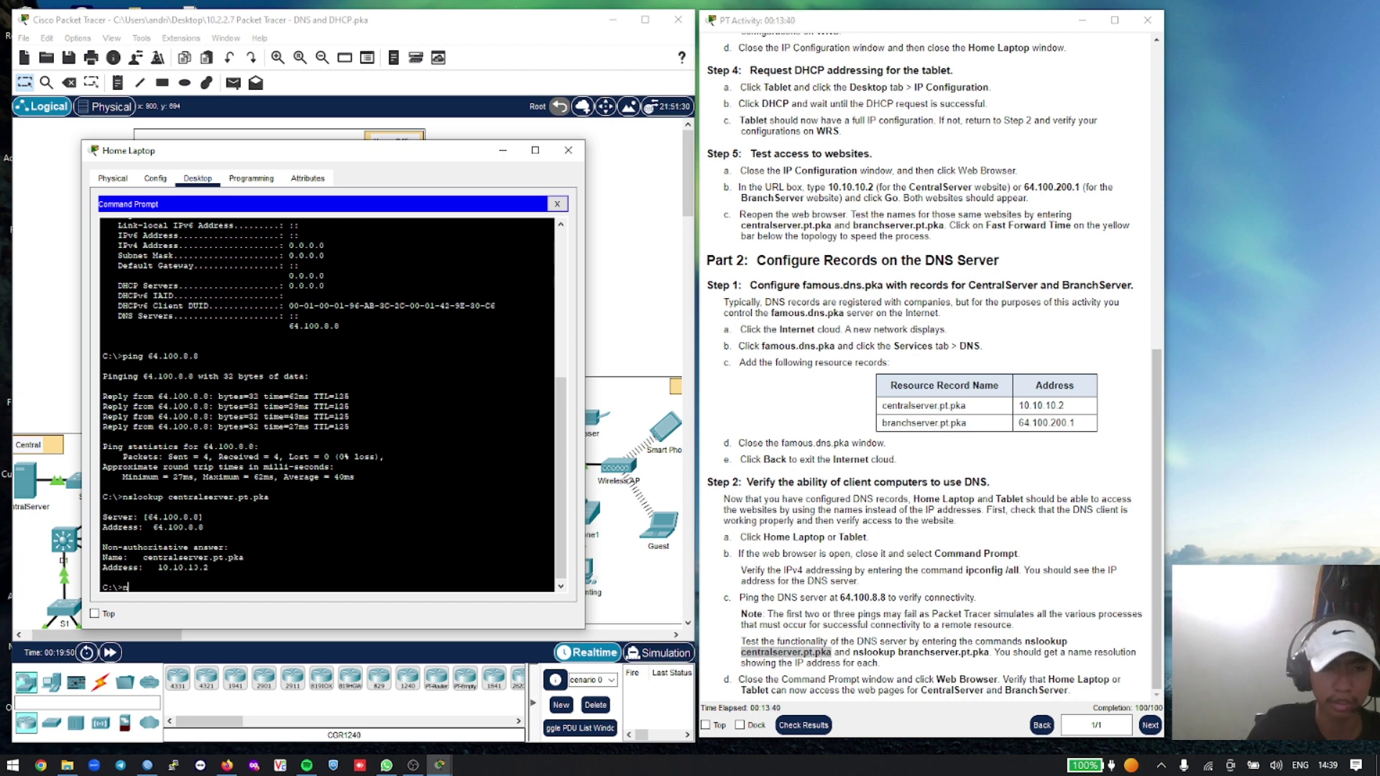
Test name resolution for the branch server on the Home Laptop by running nslookup branchserver.pt.pka
{"action": "type", "text": "nslooku"}
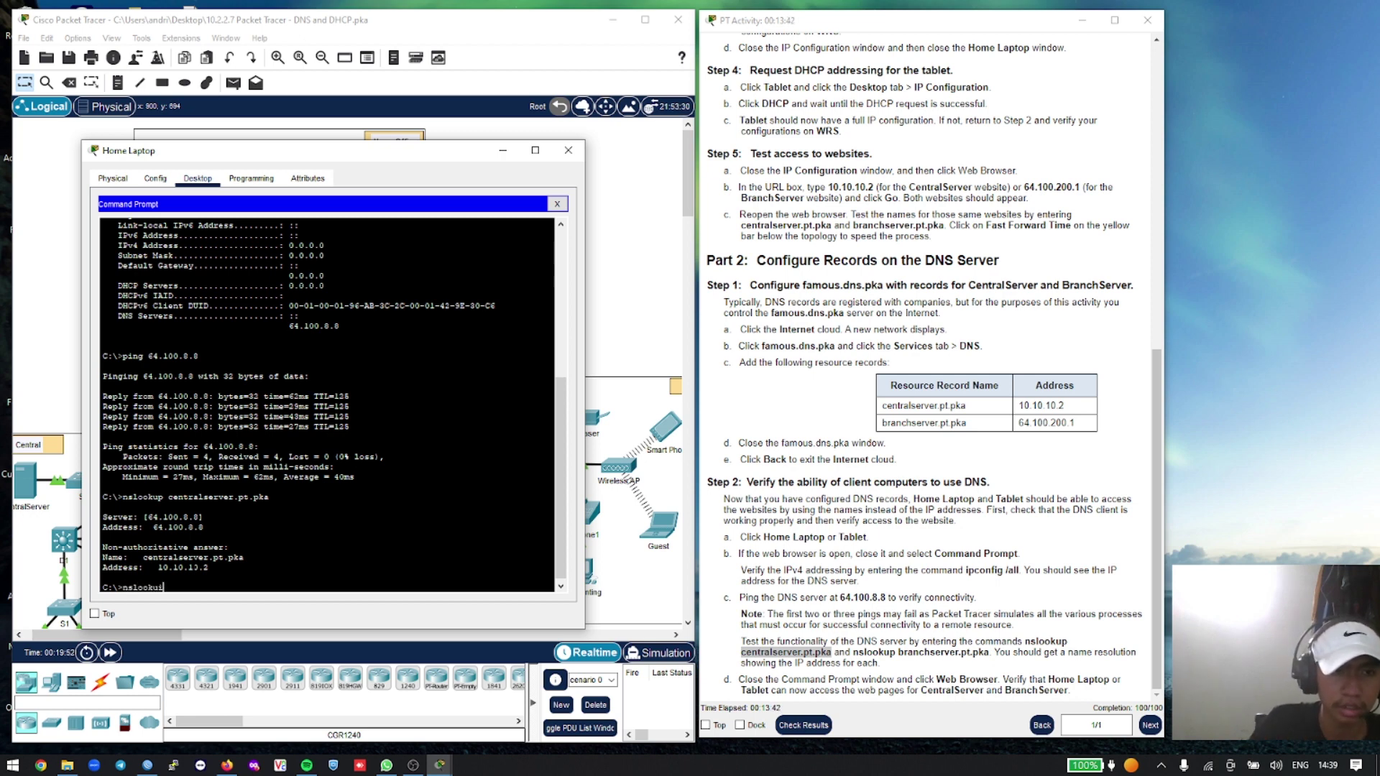
{"action": "type", "text": "p"}
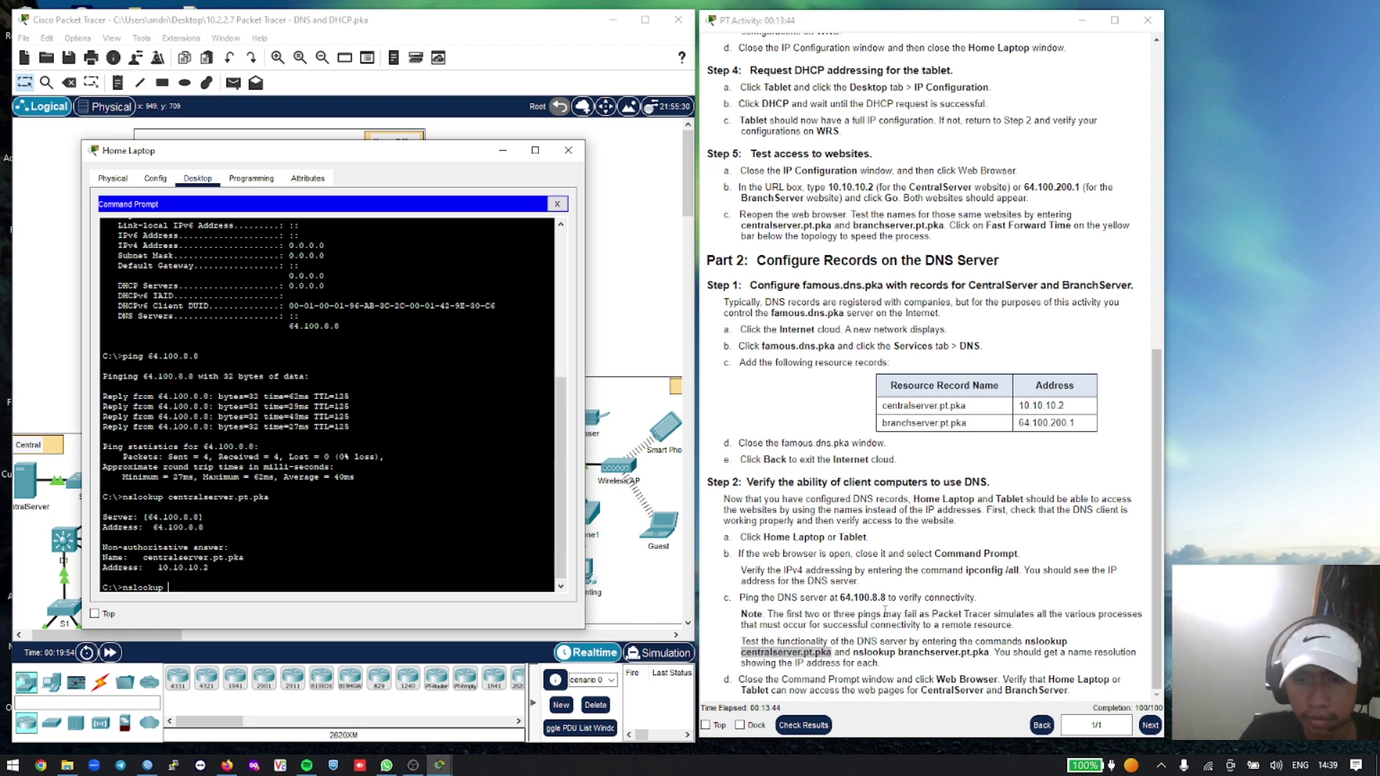
{"action": "left_click", "coordinate": [899, 653]}
{"action": "left_click_drag", "start_coordinate": [899, 653], "coordinate": [984, 655]}
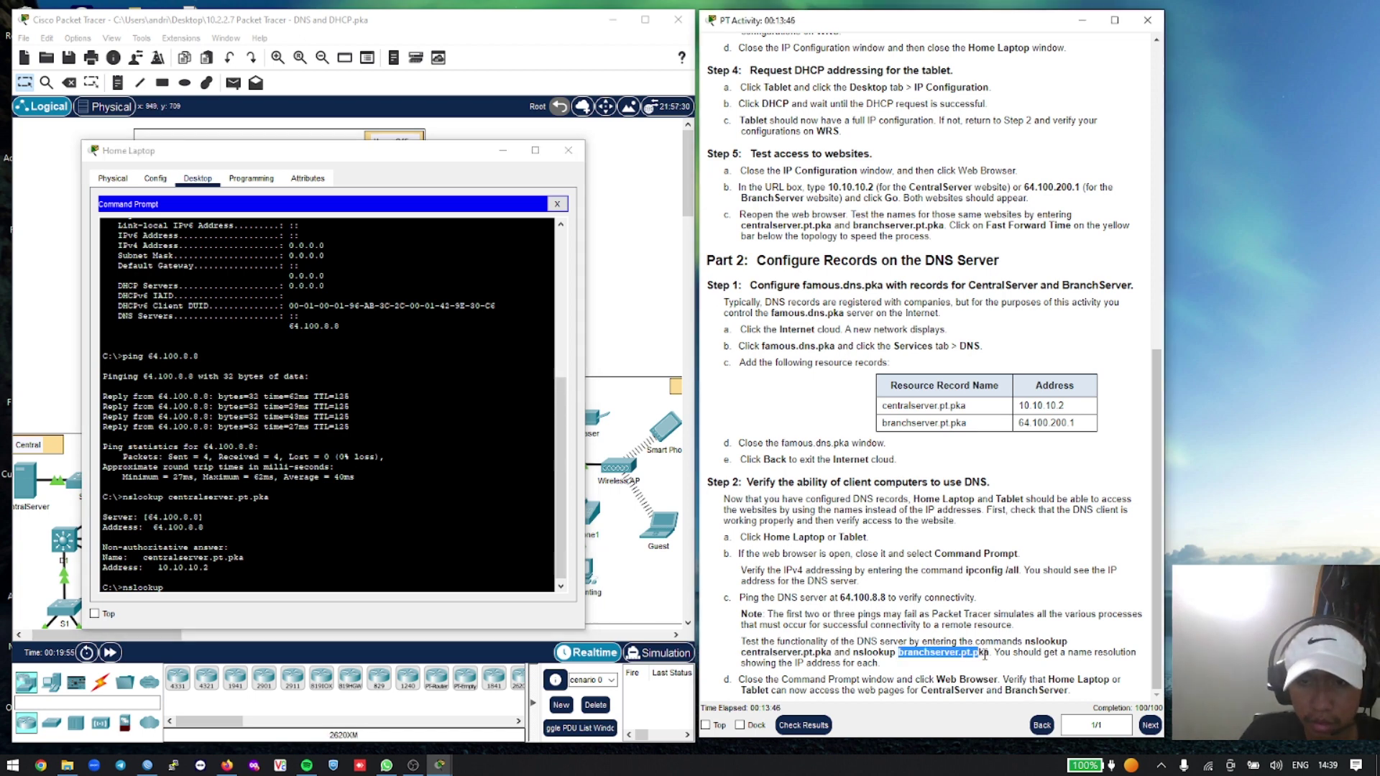
{"action": "right_click", "coordinate": [991, 655]}
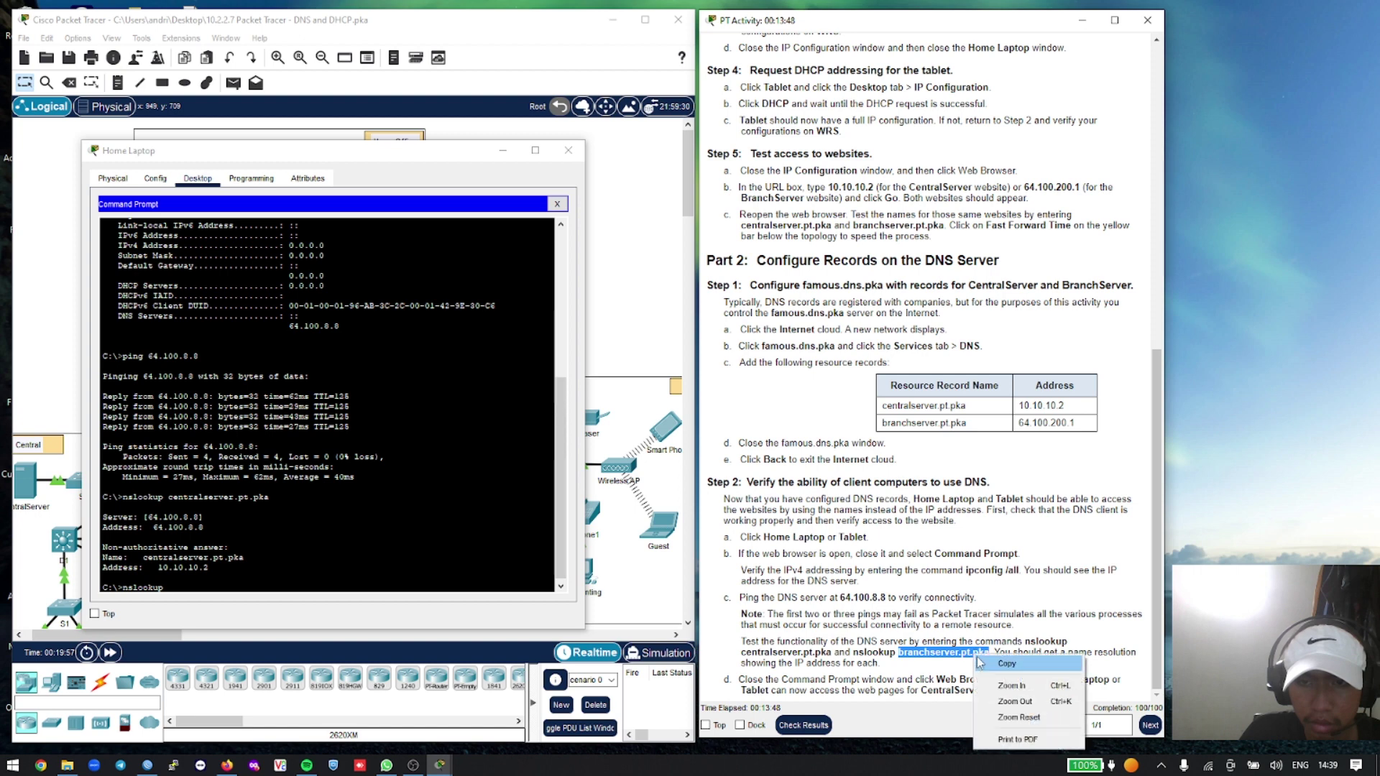
{"action": "left_click", "coordinate": [1008, 718]}
{"action": "left_click", "coordinate": [322, 592]}
{"action": "right_click", "coordinate": [321, 591]}
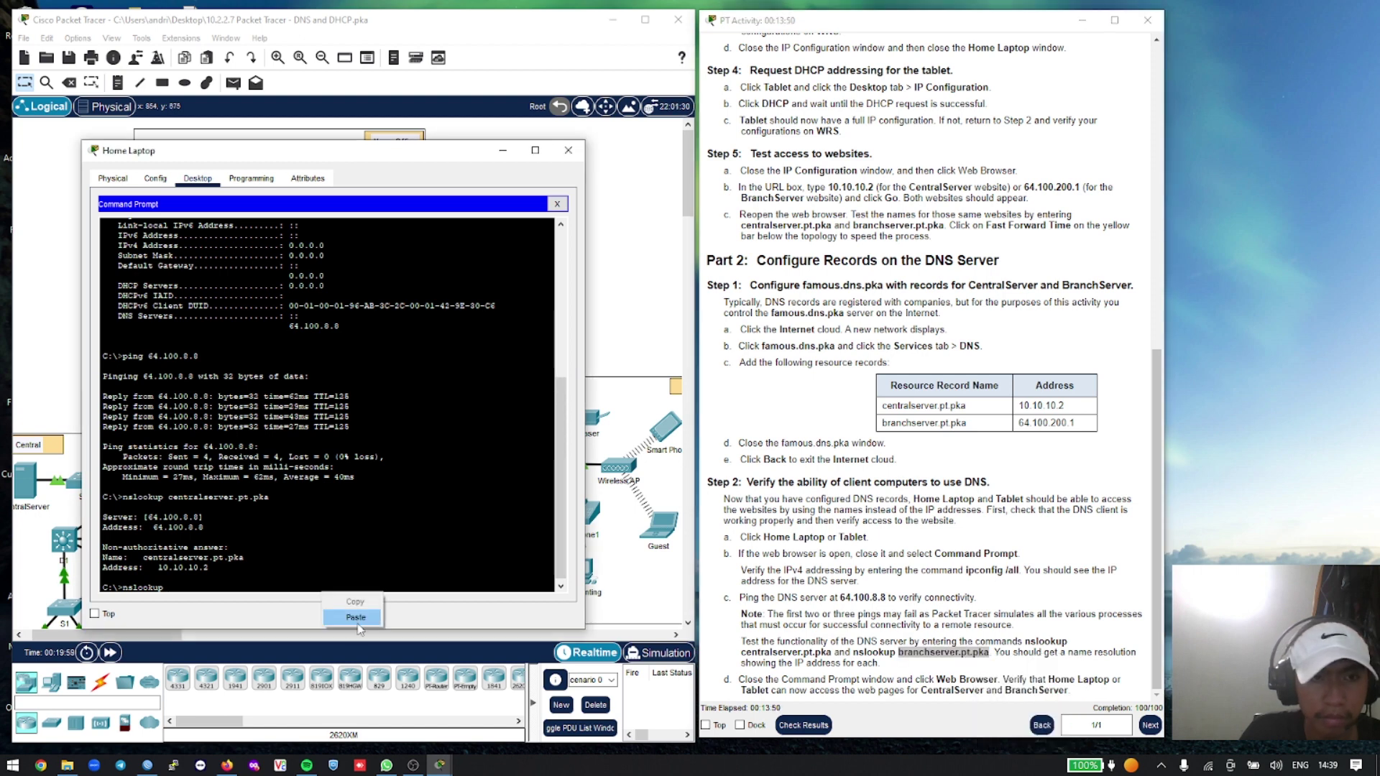
{"action": "left_click", "coordinate": [345, 615]}
{"action": "key", "text": "Return"}
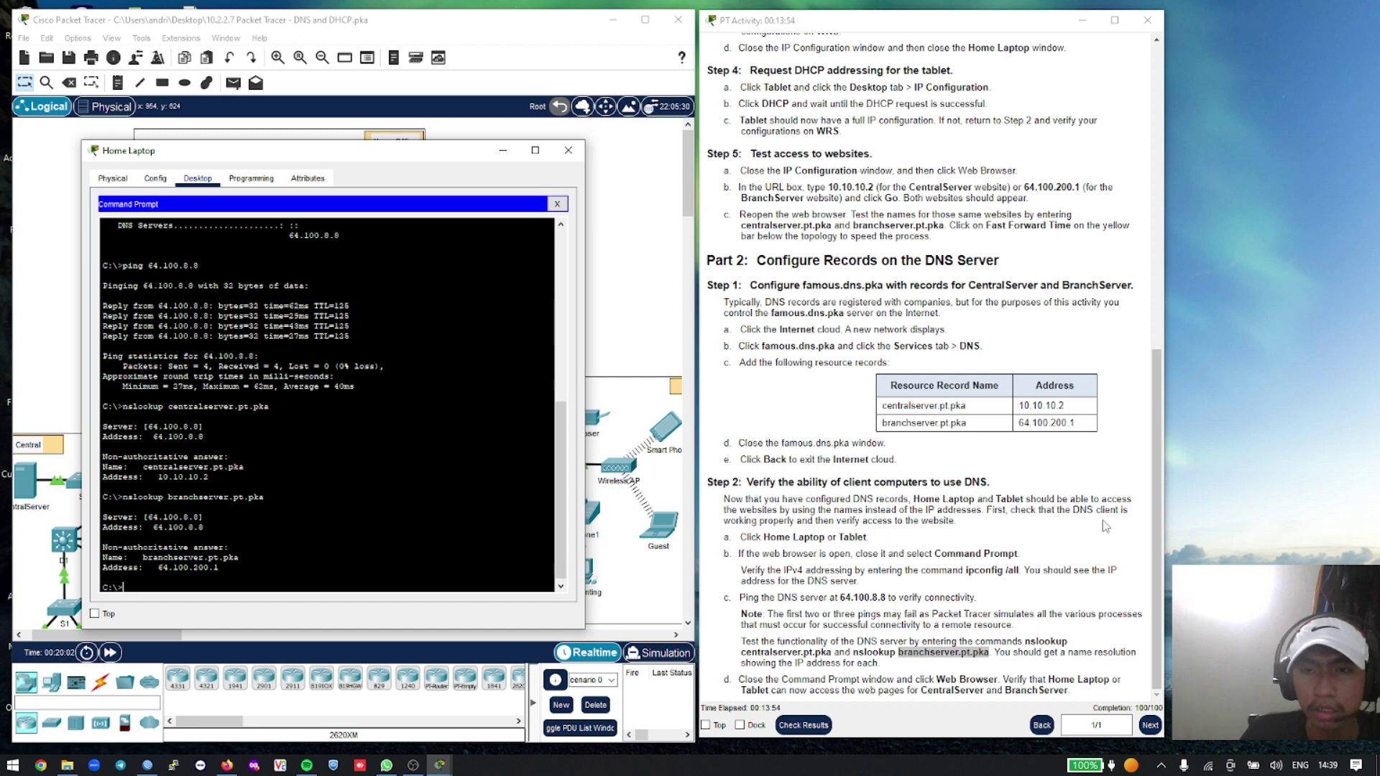
Close the Command Prompt and the Home Laptop window
{"action": "left_click", "coordinate": [1154, 545]}
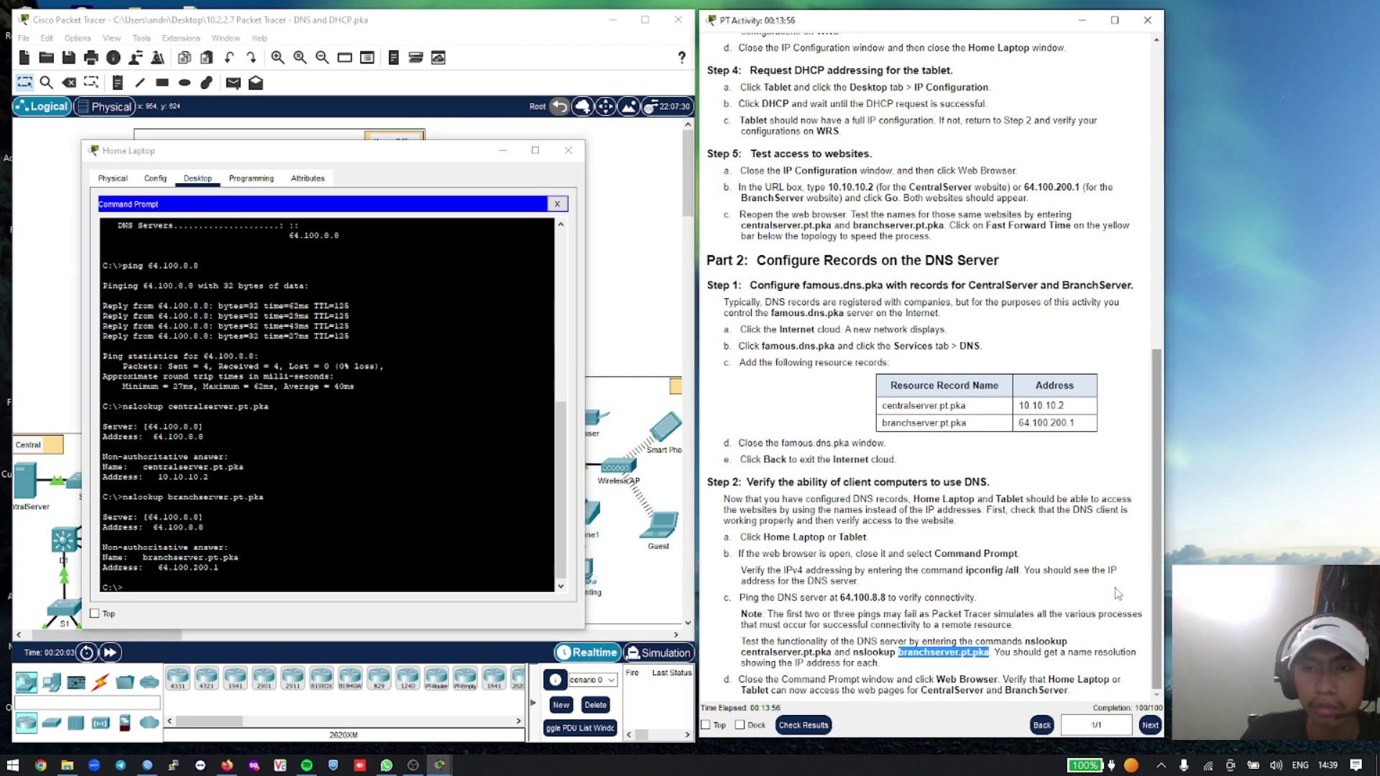
{"action": "left_click", "coordinate": [1010, 675]}
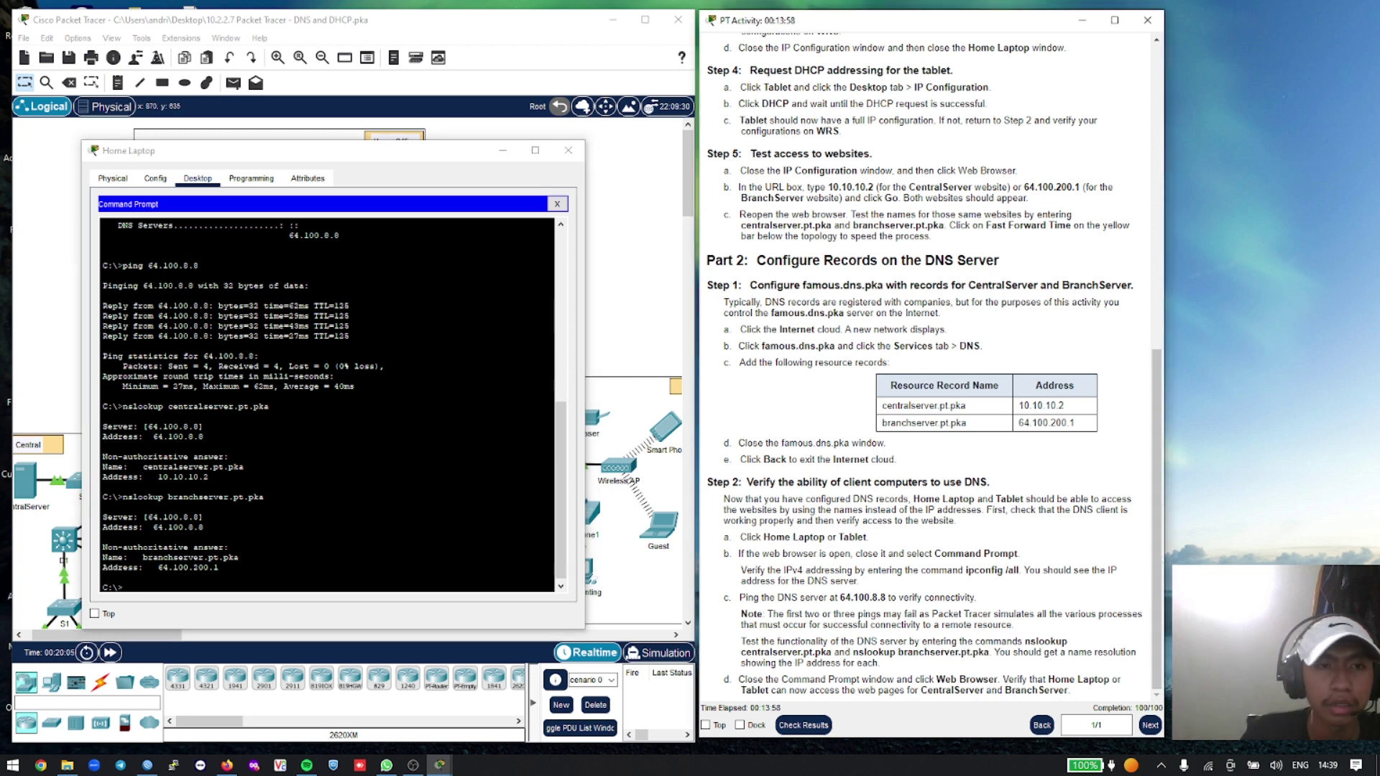
{"action": "left_click", "coordinate": [557, 204]}
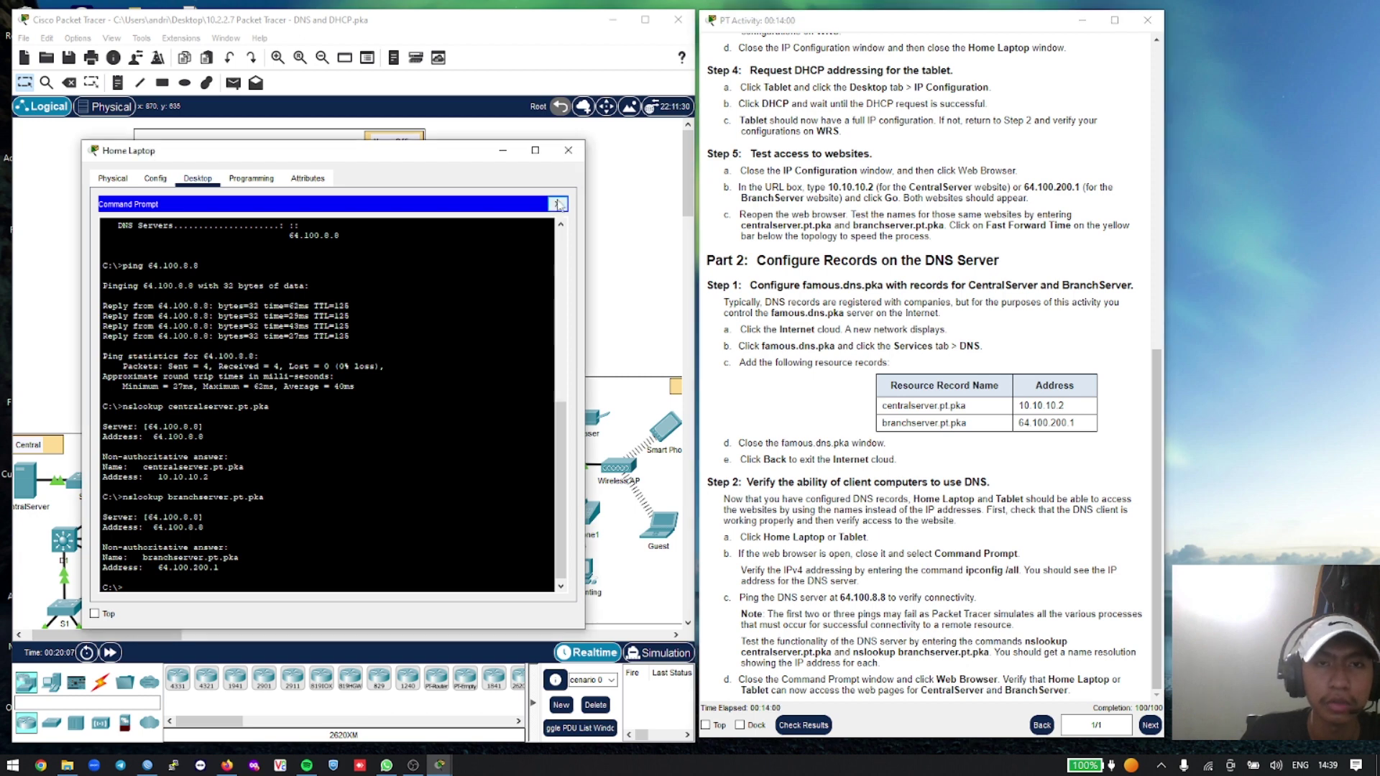
{"action": "left_click", "coordinate": [568, 150]}
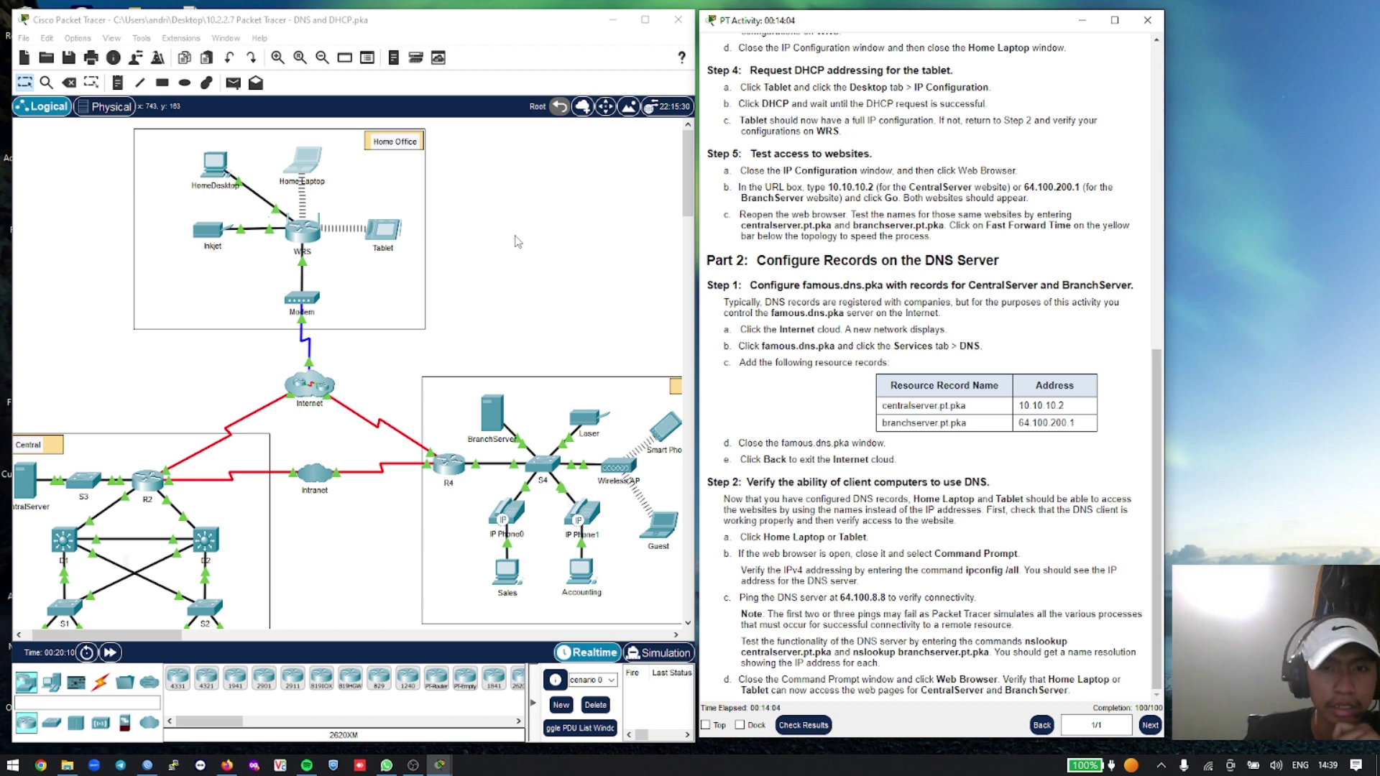
Open the Web Browser on the Tablet and load the CentralServer website by its name, centralserver.pt.pka
{"action": "left_click", "coordinate": [386, 254]}
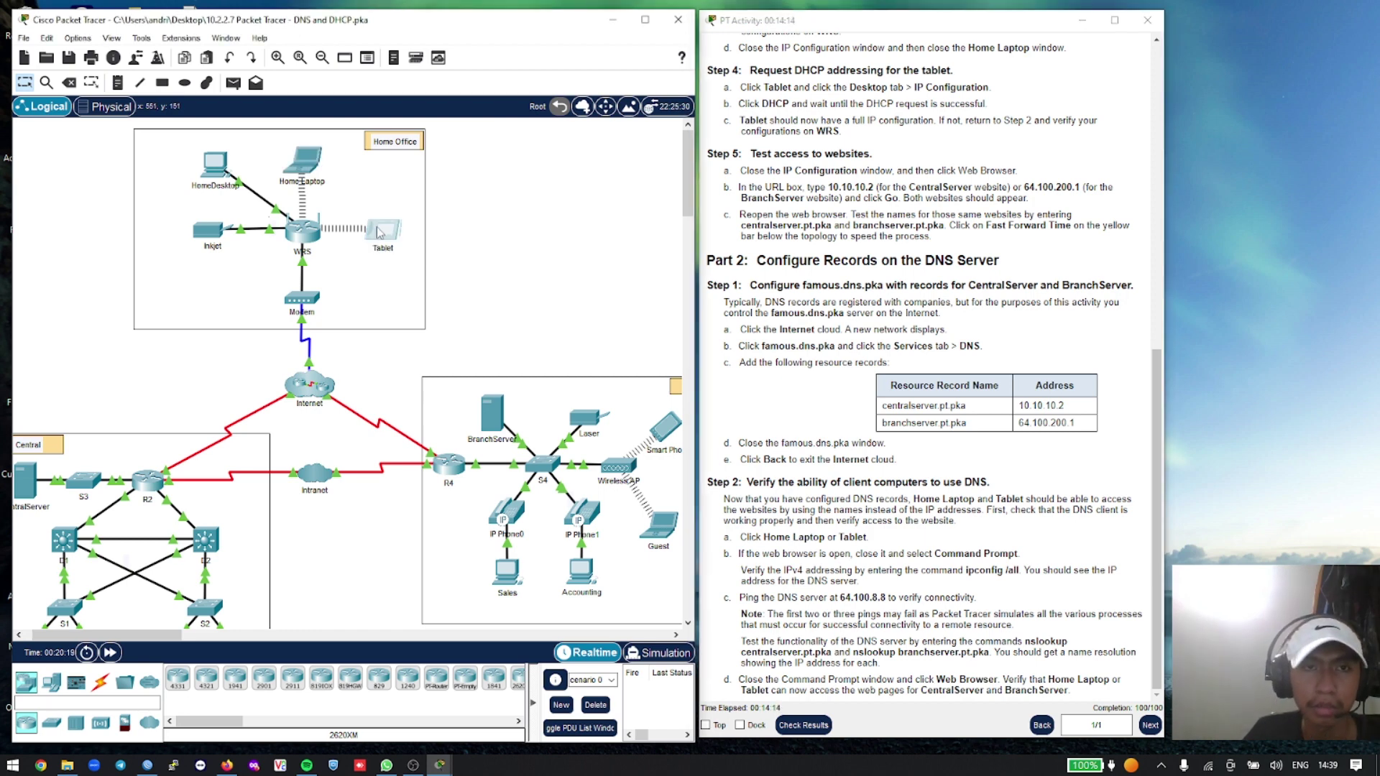
{"action": "left_click", "coordinate": [381, 232]}
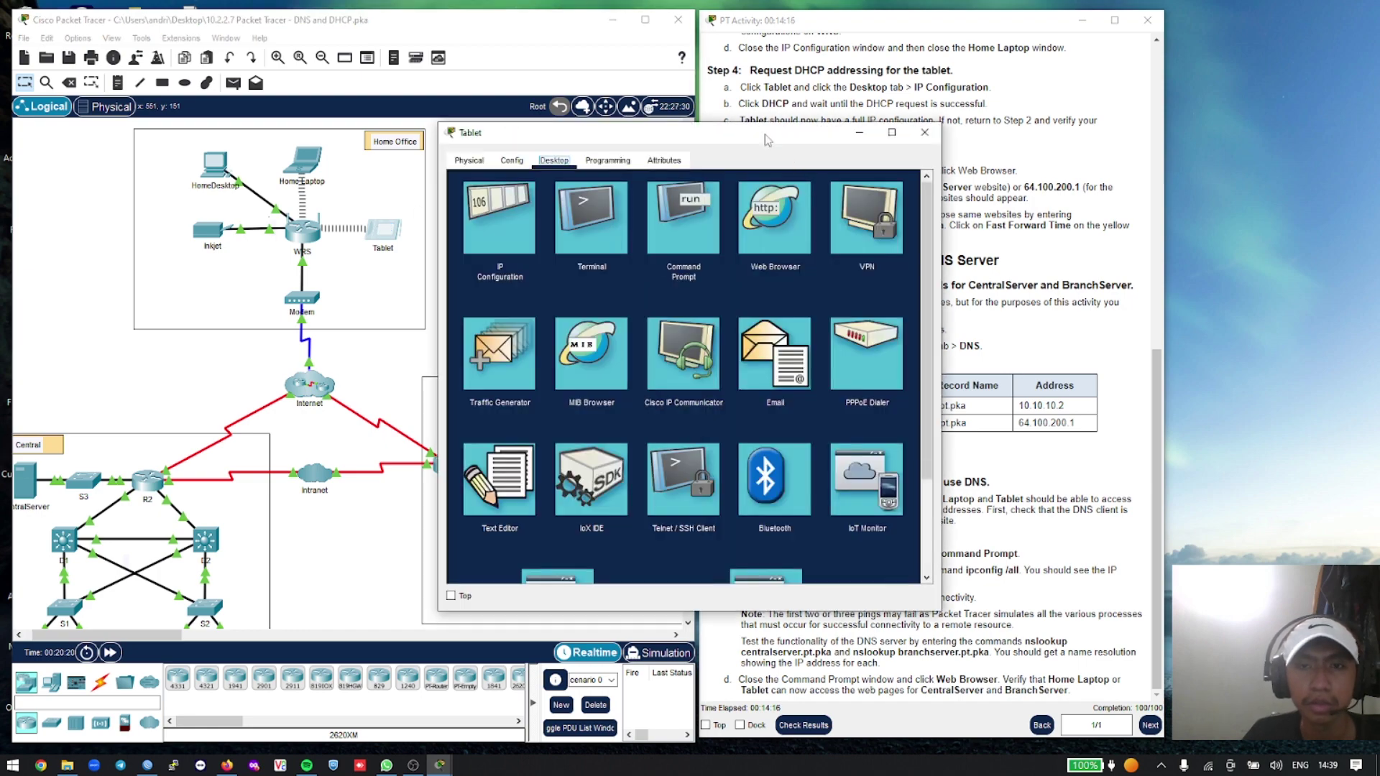
{"action": "left_click_drag", "start_coordinate": [768, 140], "coordinate": [410, 166]}
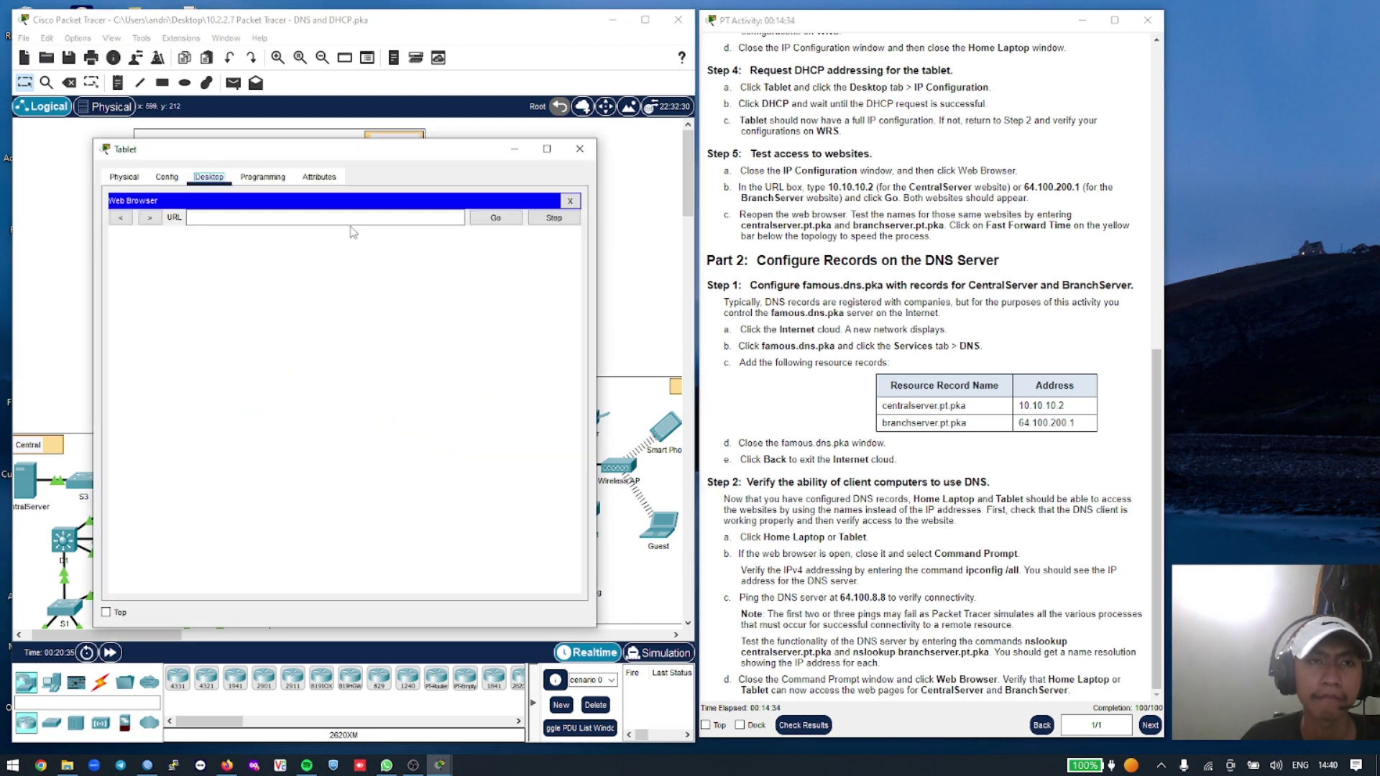
{"action": "left_click", "coordinate": [352, 218]}
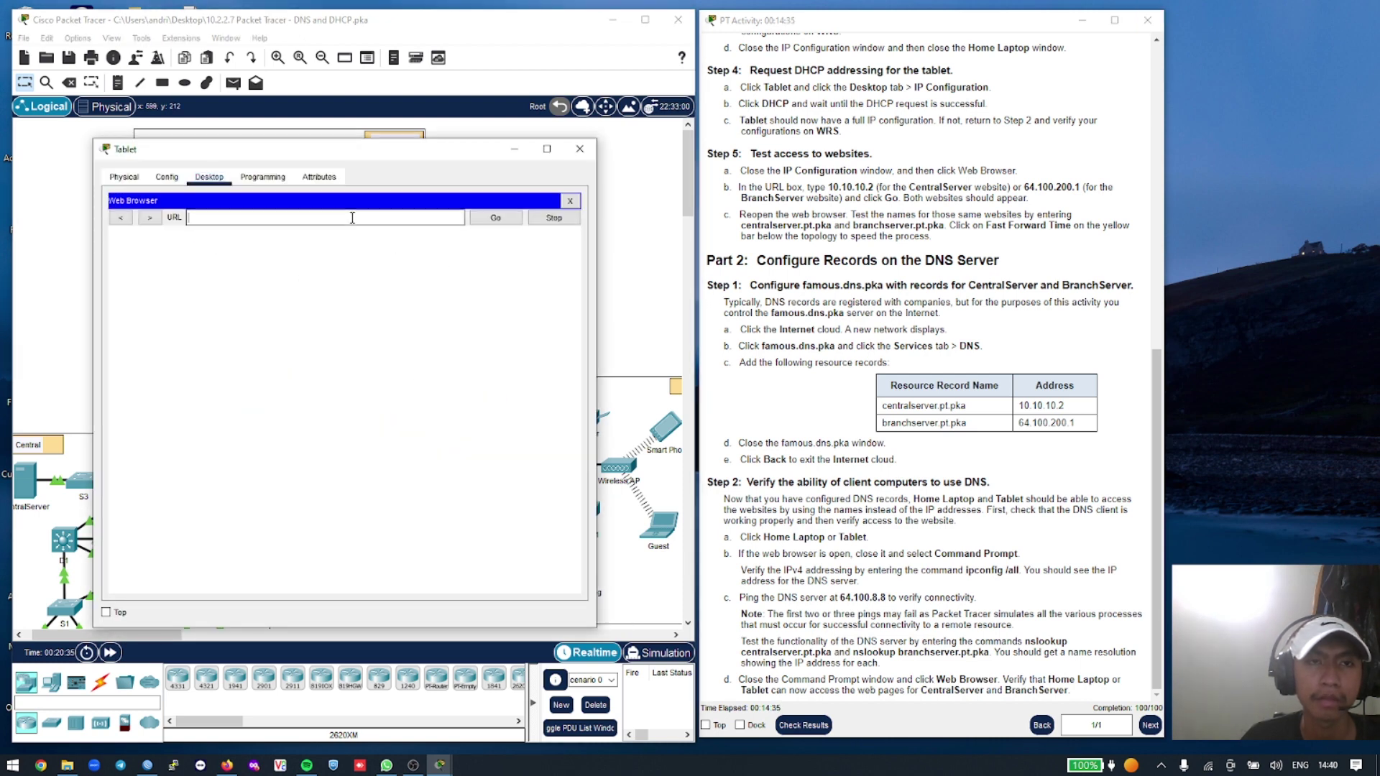
{"action": "left_click", "coordinate": [884, 406]}
{"action": "left_click_drag", "start_coordinate": [883, 405], "coordinate": [967, 408]}
{"action": "key", "text": "ctrl+c"}
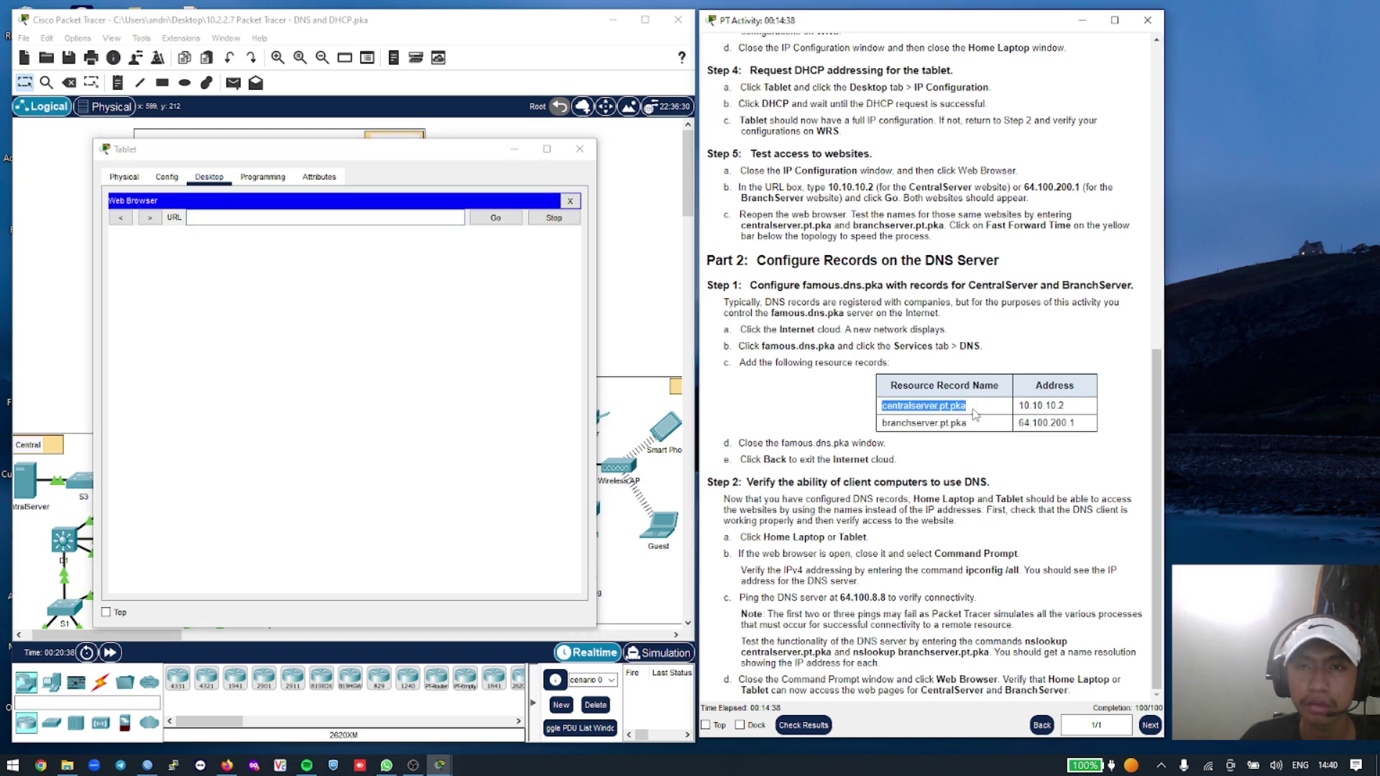
{"action": "right_click", "coordinate": [361, 220]}
{"action": "left_click", "coordinate": [395, 299]}
{"action": "left_click", "coordinate": [496, 218]}
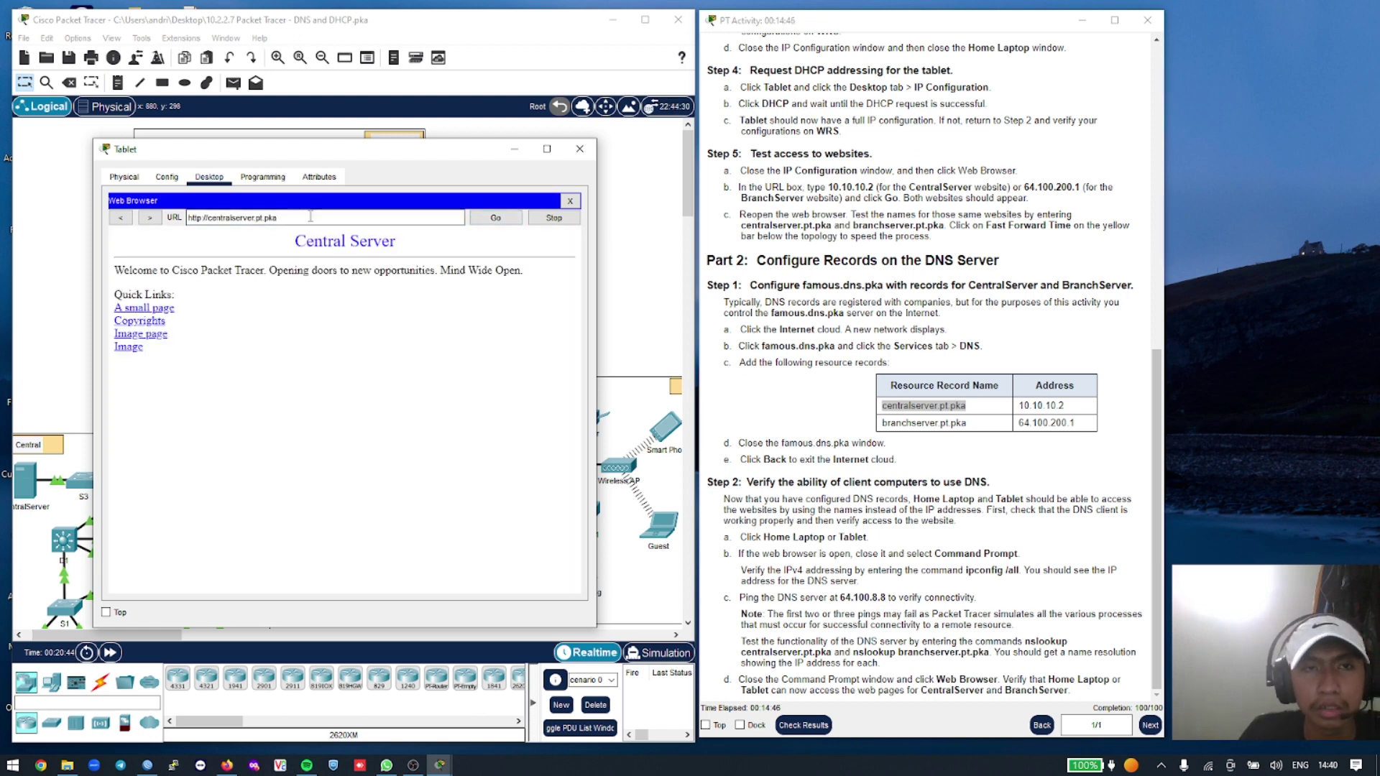
Replace the address in the Tablet's Web Browser with branchserver.pt.pka and load the BranchServer website
{"action": "triple_click", "coordinate": [205, 220]}
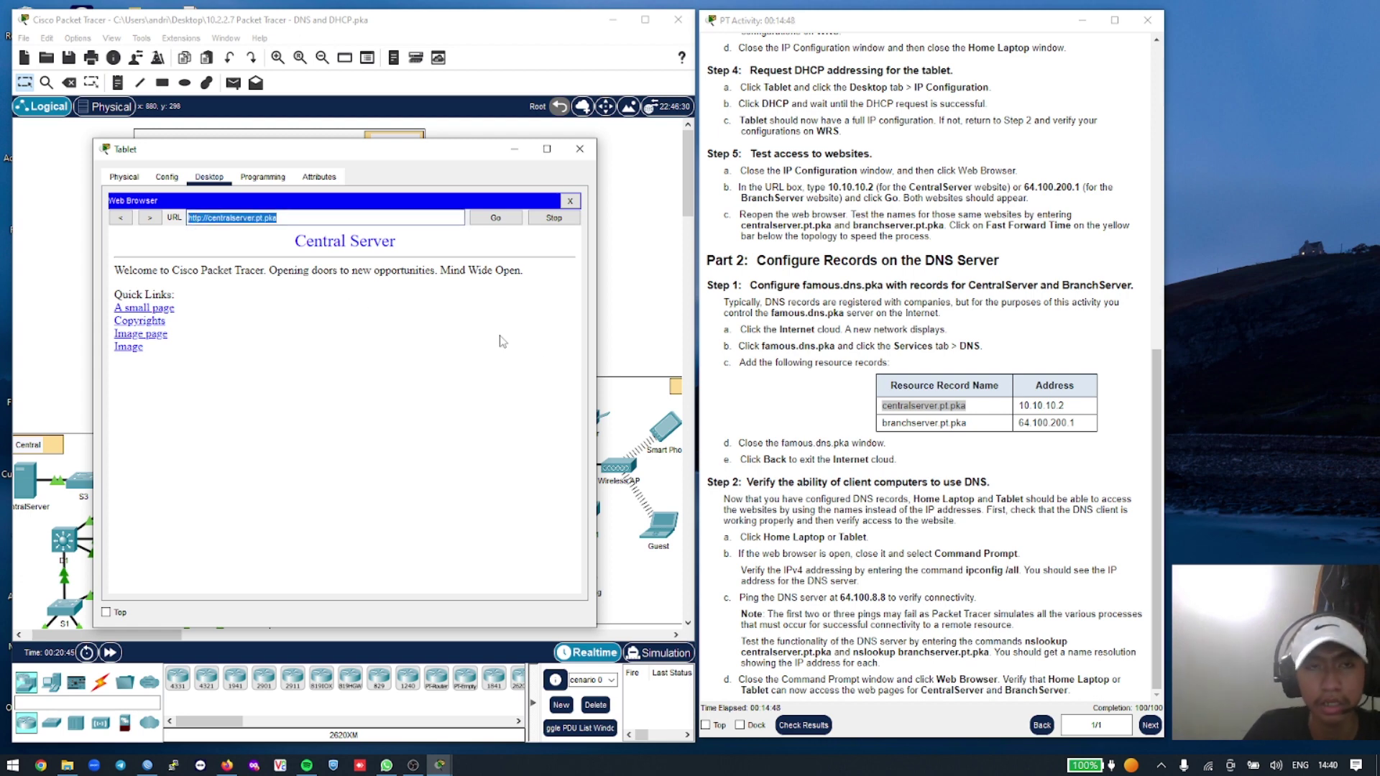
{"action": "key", "text": "BackSpace"}
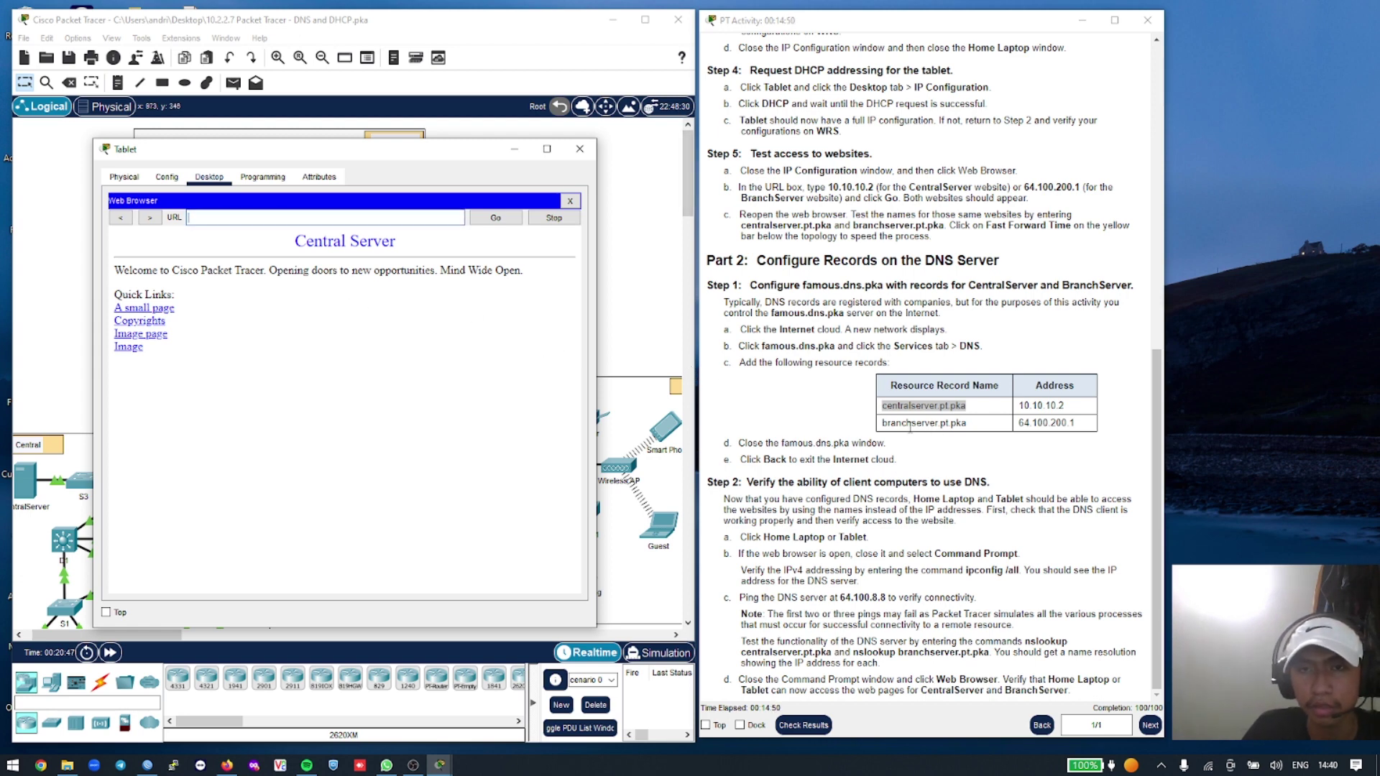
{"action": "left_click_drag", "start_coordinate": [882, 426], "coordinate": [966, 428]}
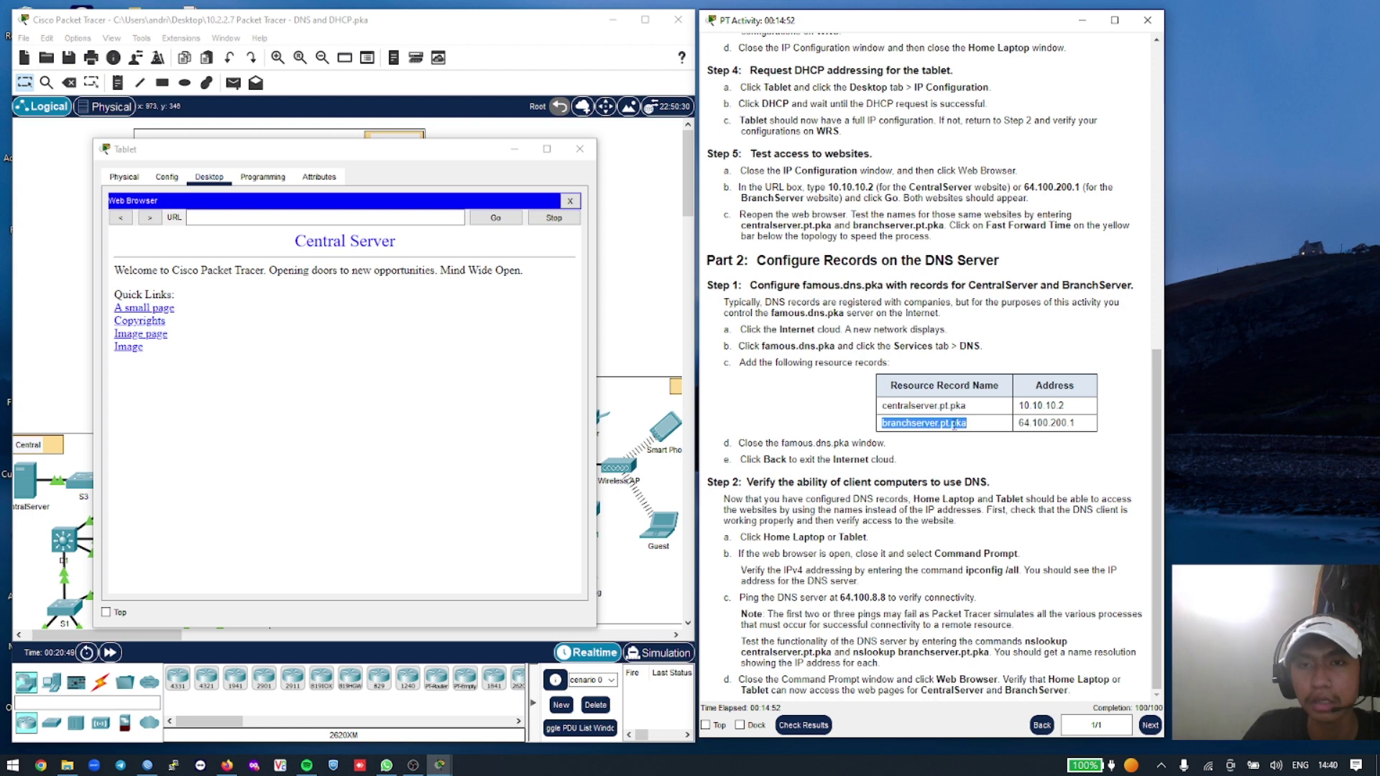
{"action": "right_click", "coordinate": [953, 426]}
{"action": "left_click", "coordinate": [977, 476]}
{"action": "right_click", "coordinate": [383, 217]}
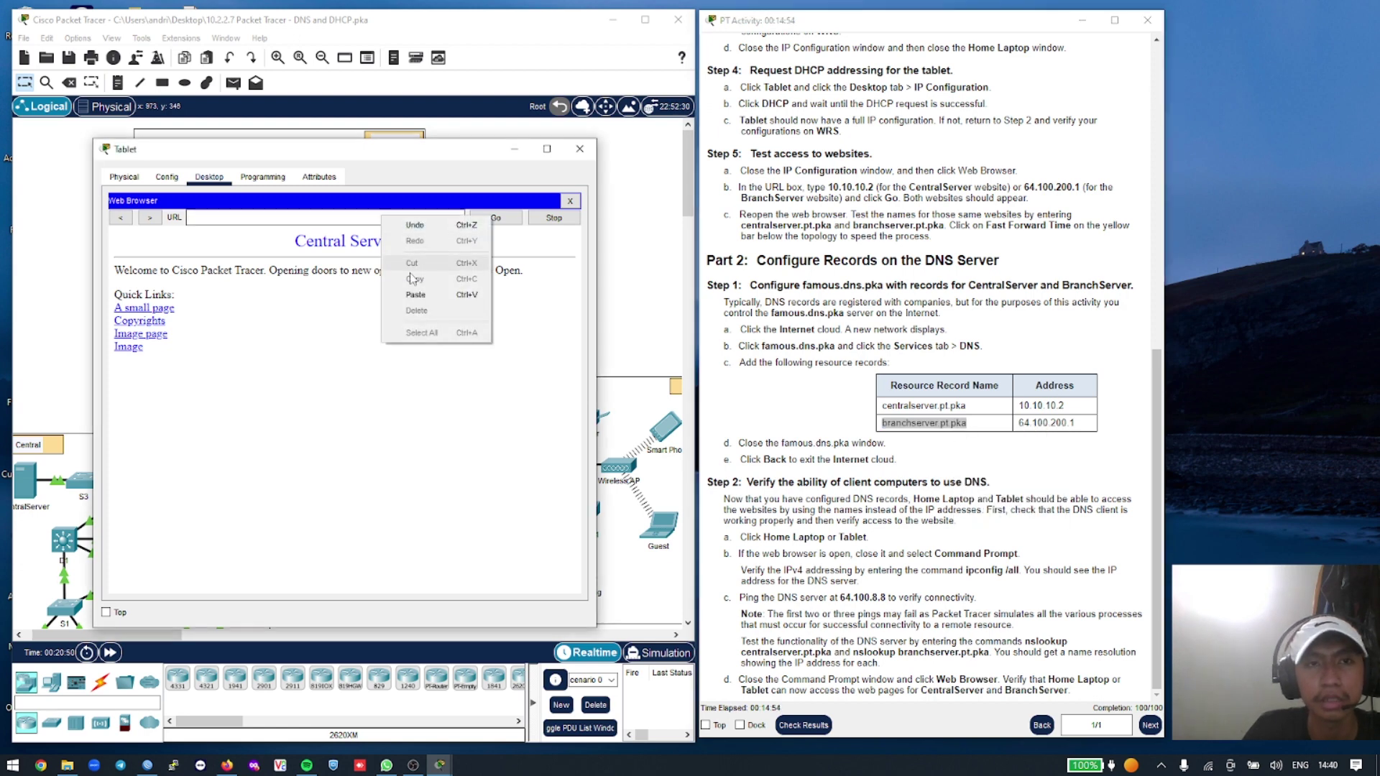
{"action": "left_click", "coordinate": [415, 294]}
{"action": "left_click", "coordinate": [484, 222]}
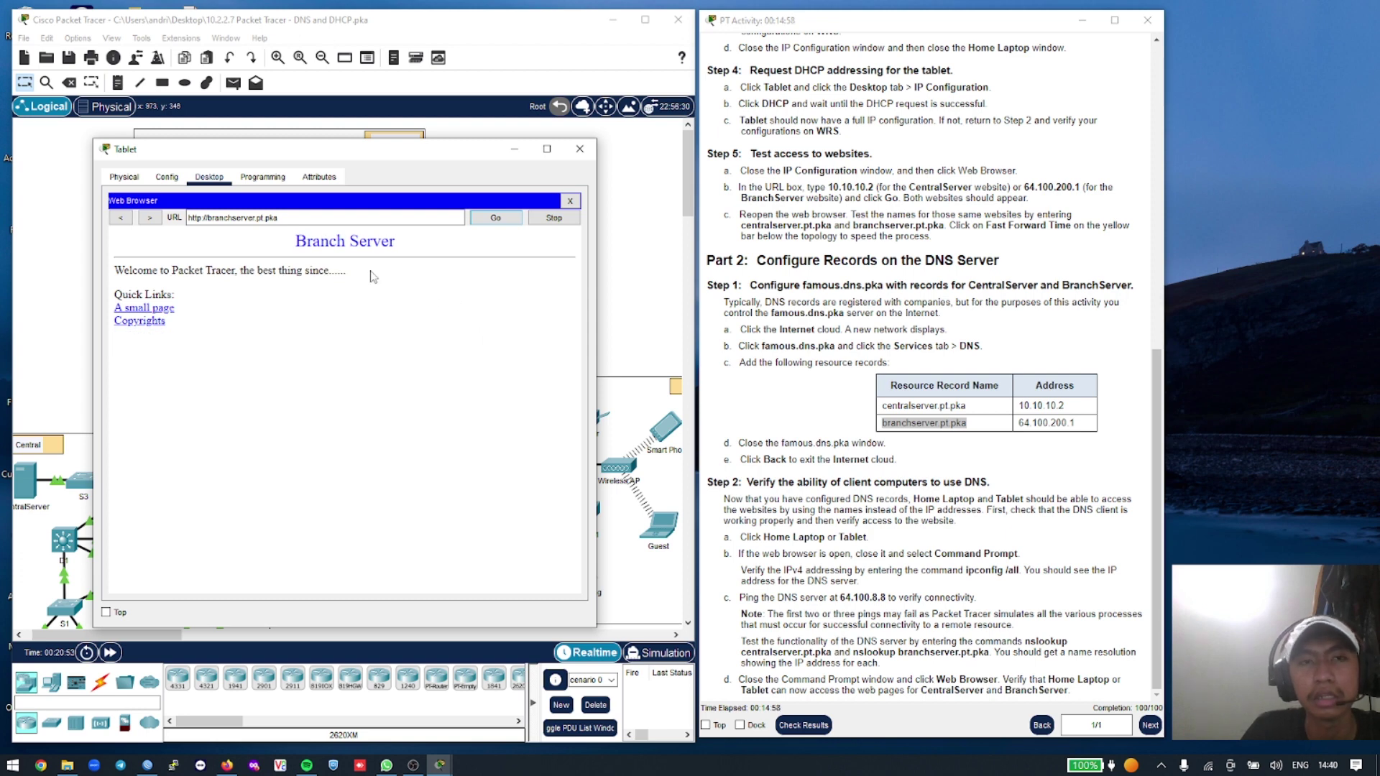
Close the Tablet window and return to the beginning of the DHCP and DNS Servers instructions
{"action": "left_click", "coordinate": [579, 149]}
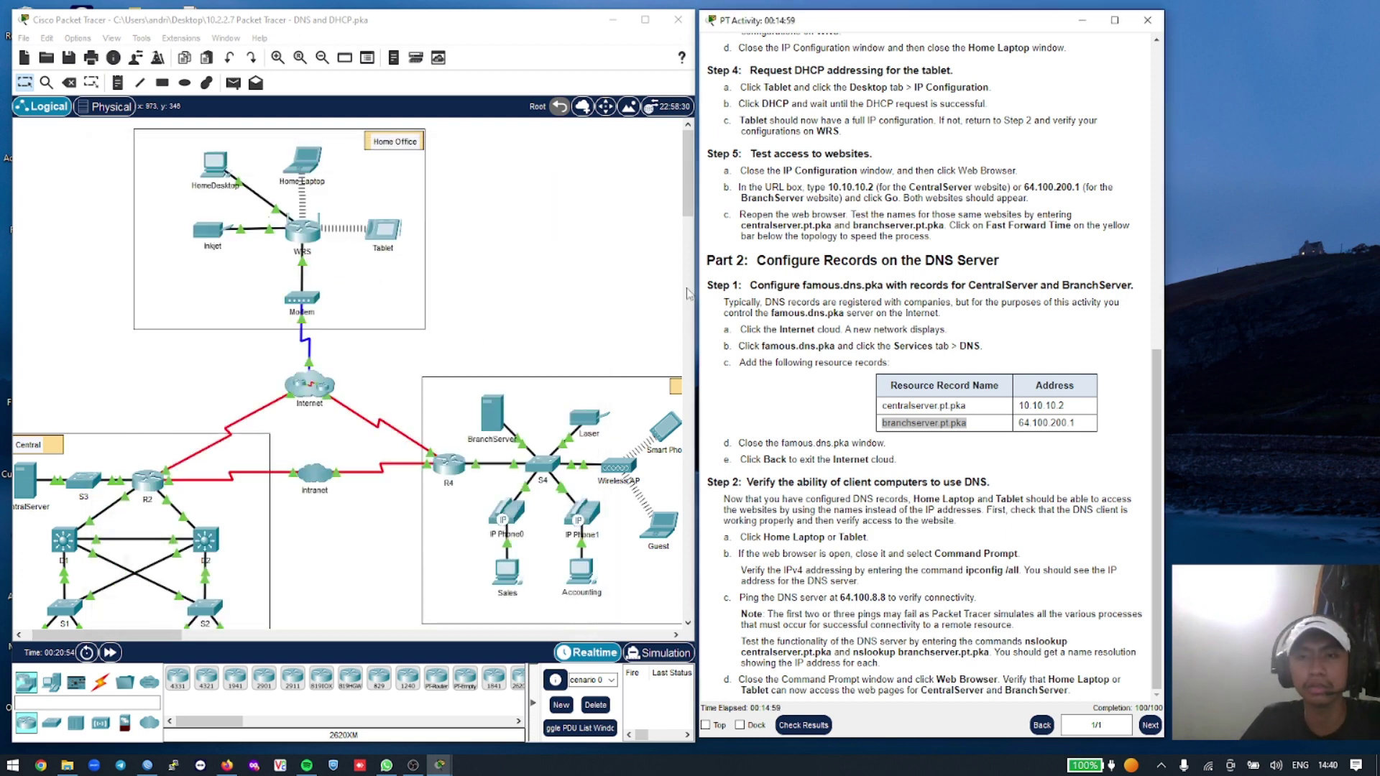
{"action": "left_click", "coordinate": [862, 375]}
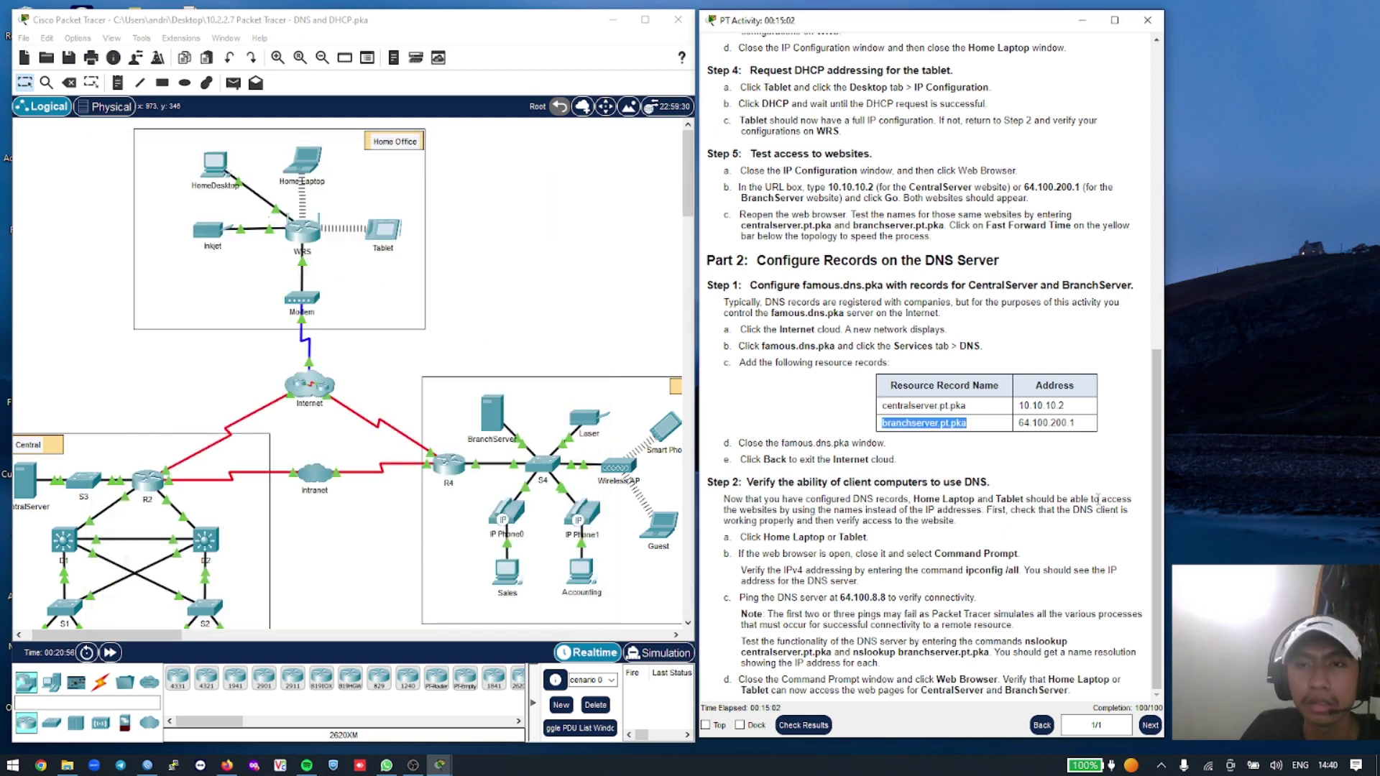
{"action": "left_click", "coordinate": [1125, 533]}
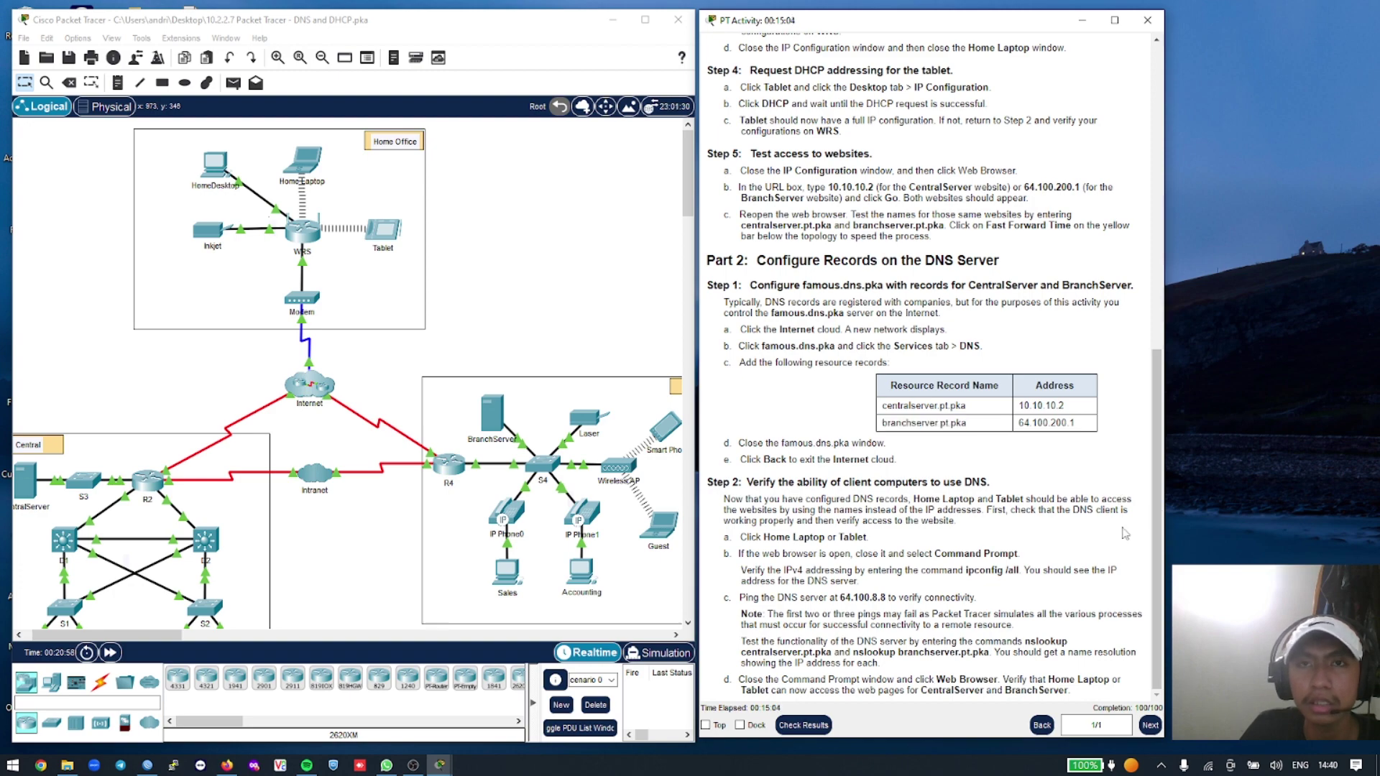
{"action": "left_click_drag", "start_coordinate": [1157, 462], "coordinate": [1157, 149]}
{"action": "scroll", "coordinate": [1156, 155], "scroll_direction": "up", "scroll_amount": 3}
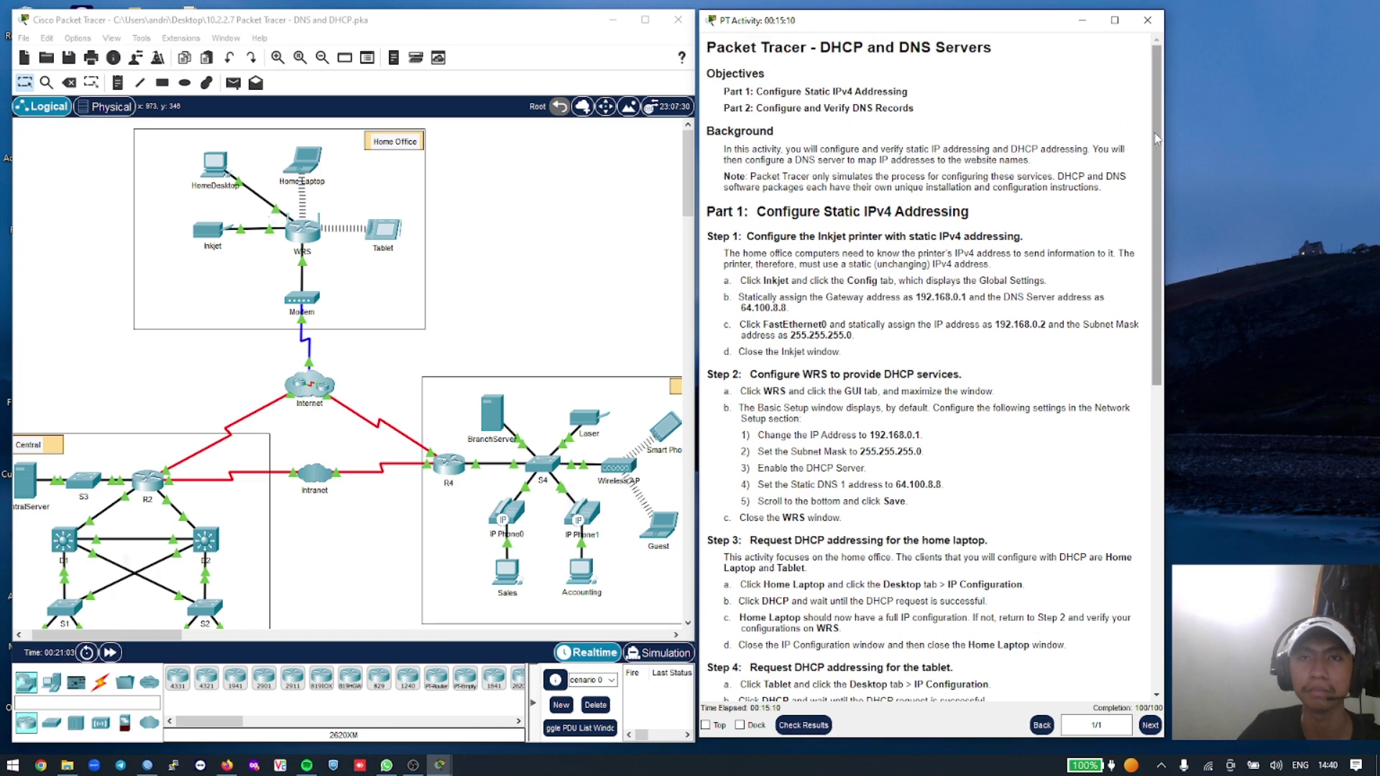
Minimize the DHCP and DNS activity windows, open the 10.2.1.8 Packet Tracer - Web and Email file from the desktop, and accept the Guest user profile
{"action": "left_click", "coordinate": [612, 20]}
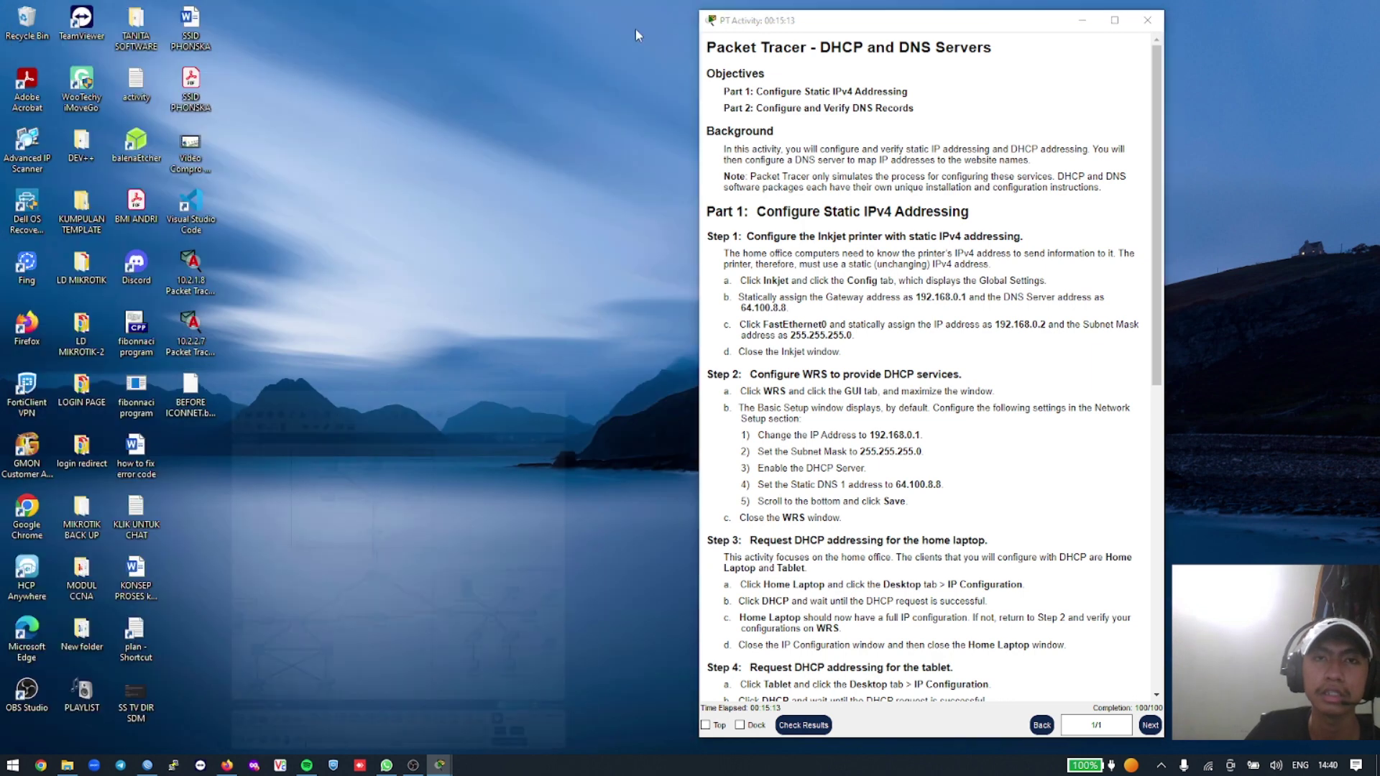
{"action": "left_click", "coordinate": [1082, 20]}
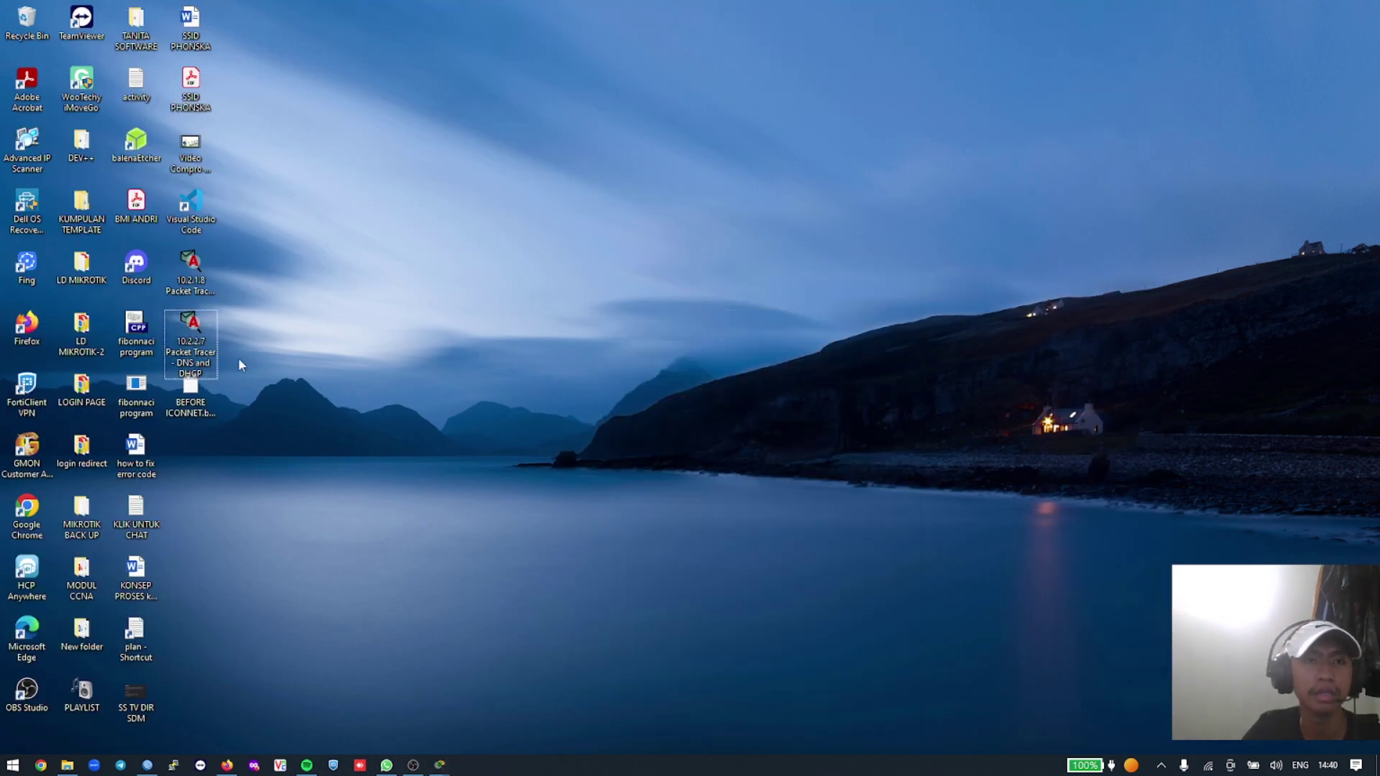
{"action": "double_click", "coordinate": [184, 268]}
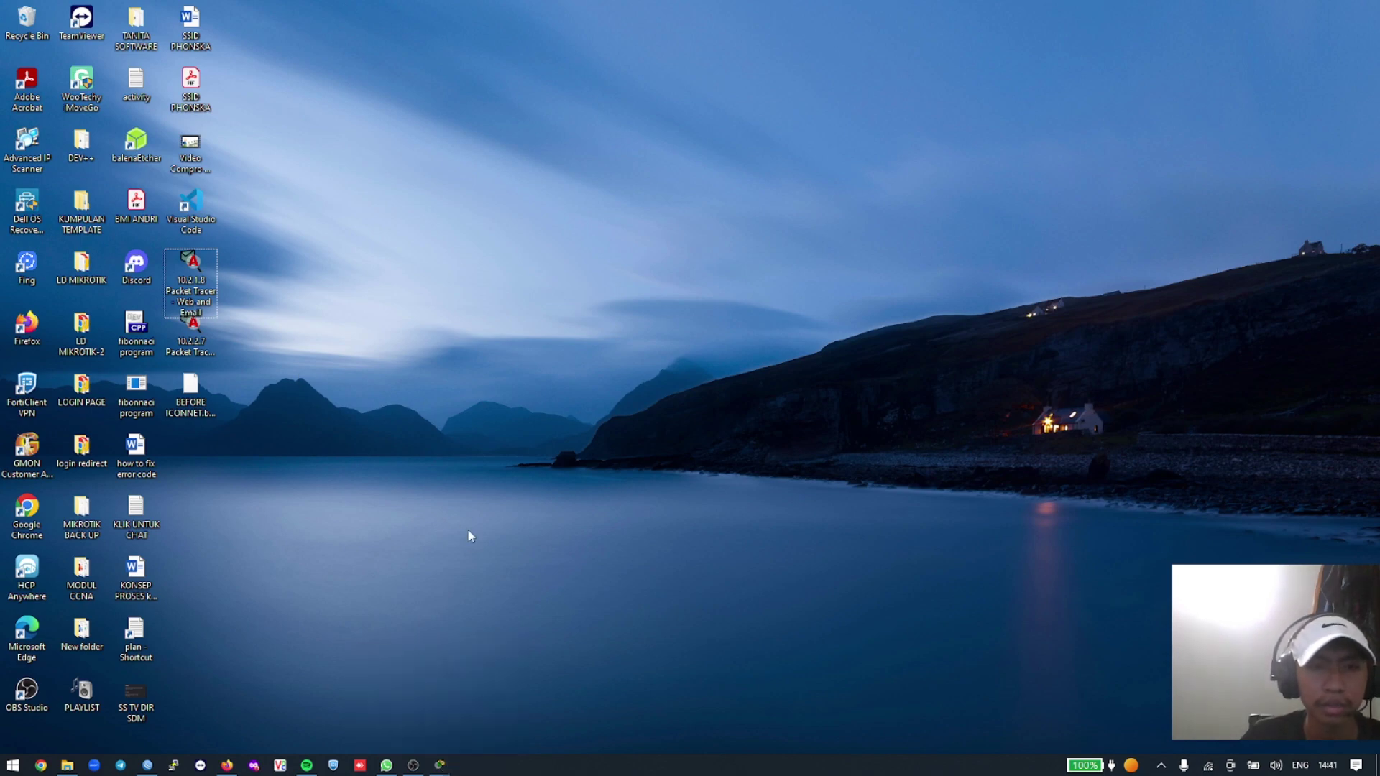
{"action": "mouse_move", "coordinate": [440, 765]}
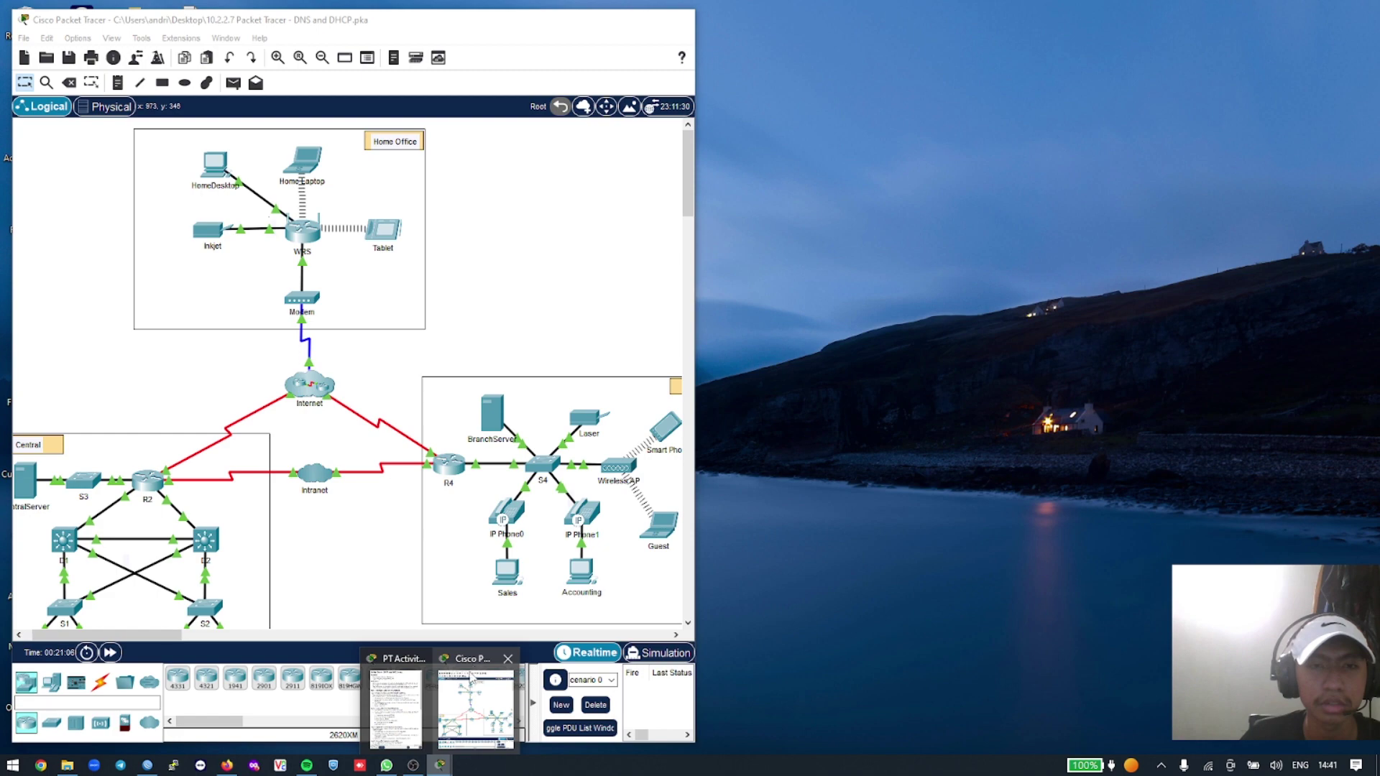
{"action": "left_click", "coordinate": [471, 679]}
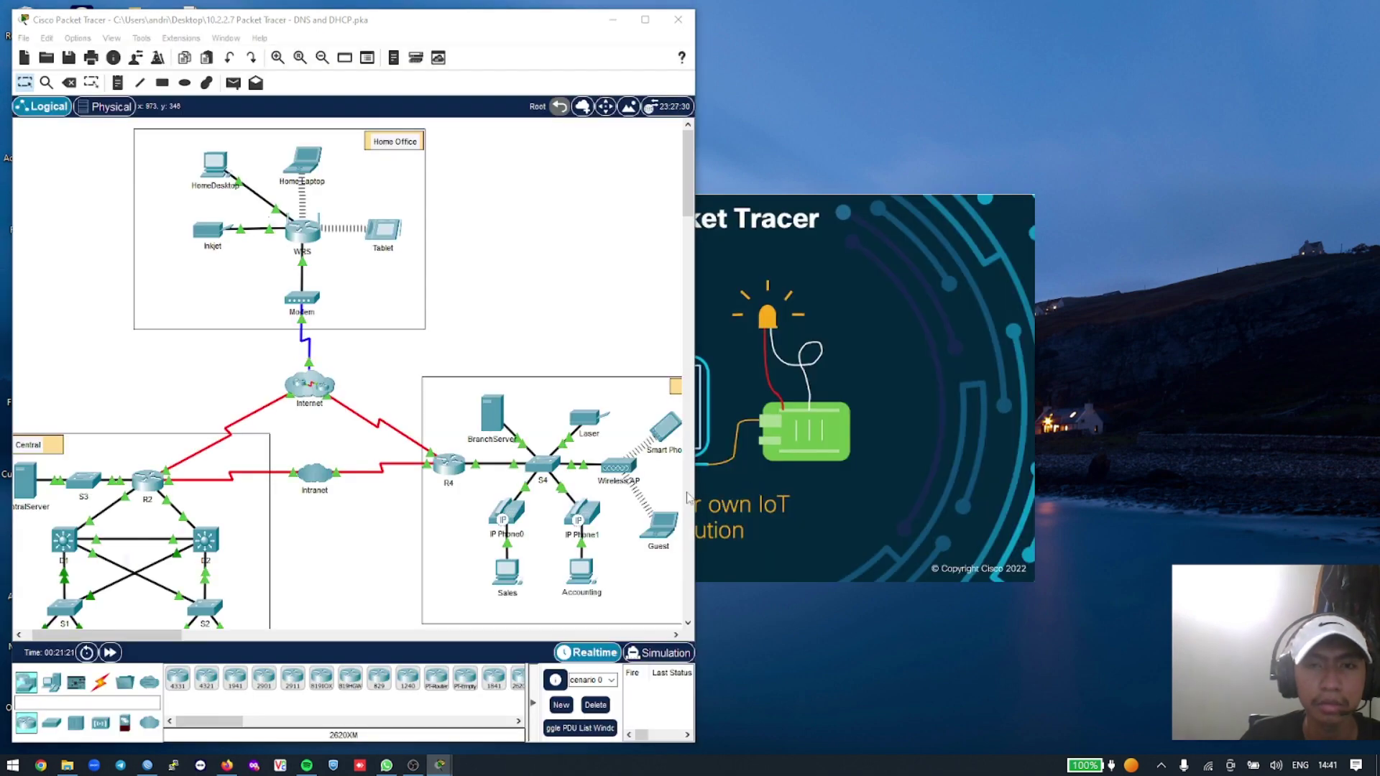
{"action": "scroll", "coordinate": [656, 524], "scroll_direction": "down", "scroll_amount": 5}
{"action": "scroll", "coordinate": [594, 388], "scroll_direction": "up", "scroll_amount": 5}
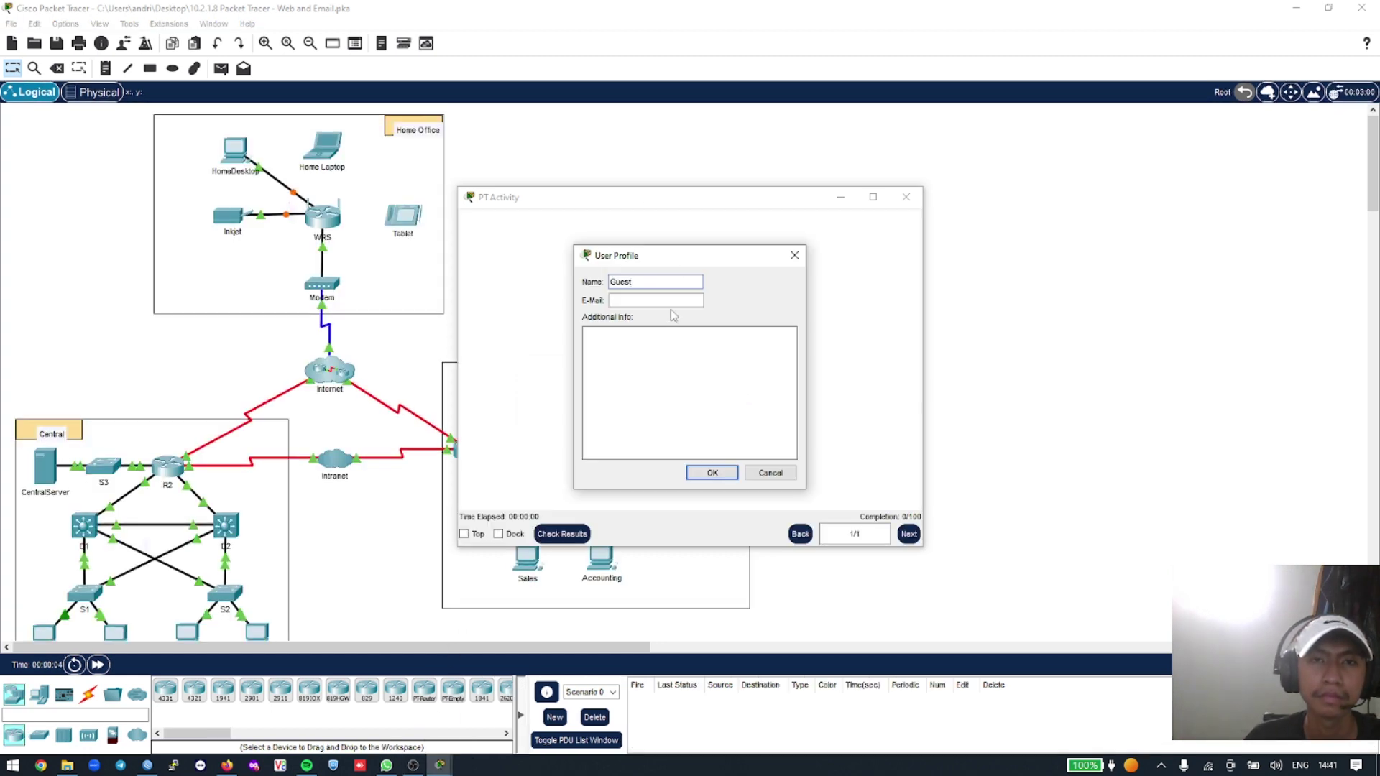
{"action": "left_click", "coordinate": [703, 468]}
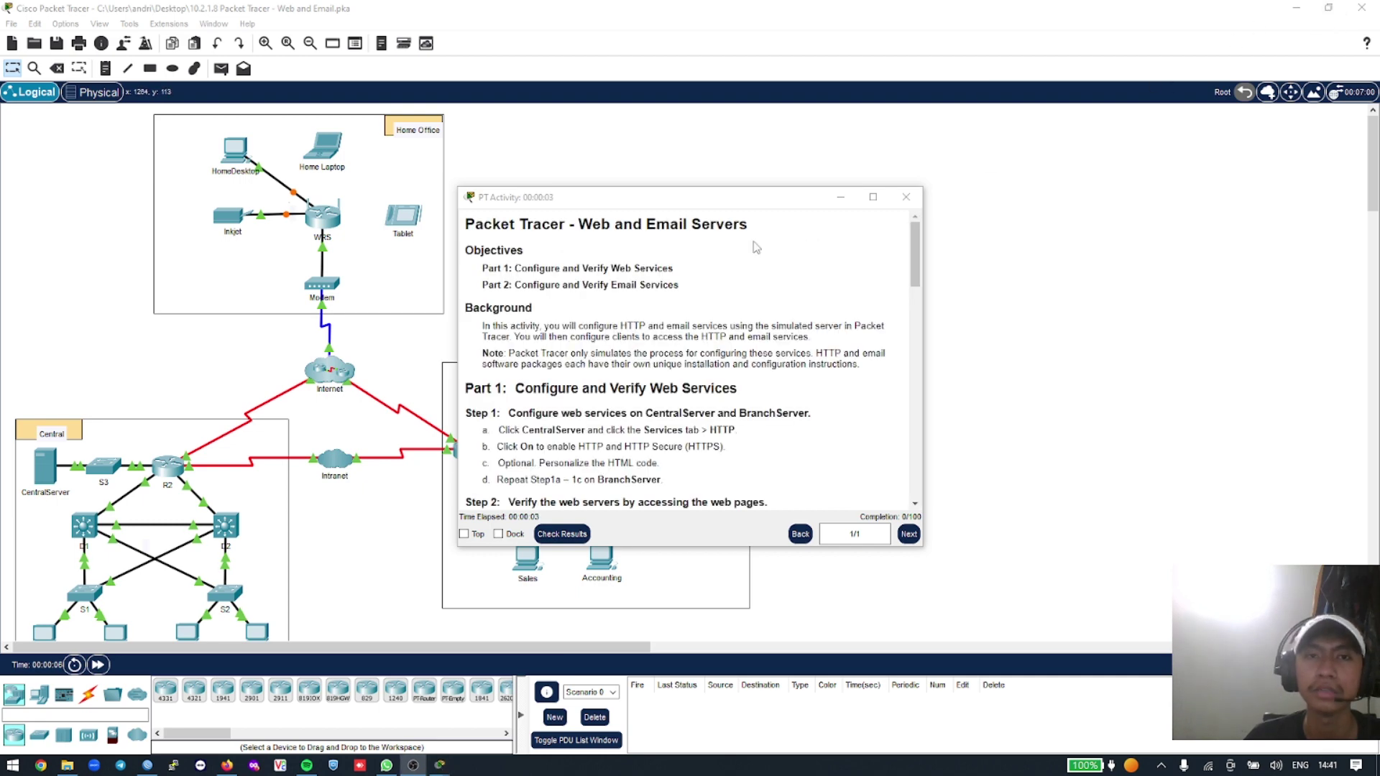
Read the objectives and background of the Web and Email Servers activity and maximize its instructions window
{"action": "scroll", "coordinate": [642, 254], "scroll_direction": "down", "scroll_amount": 1}
{"action": "scroll", "coordinate": [642, 253], "scroll_direction": "up", "scroll_amount": 1}
{"action": "scroll", "coordinate": [642, 253], "scroll_direction": "down", "scroll_amount": 1}
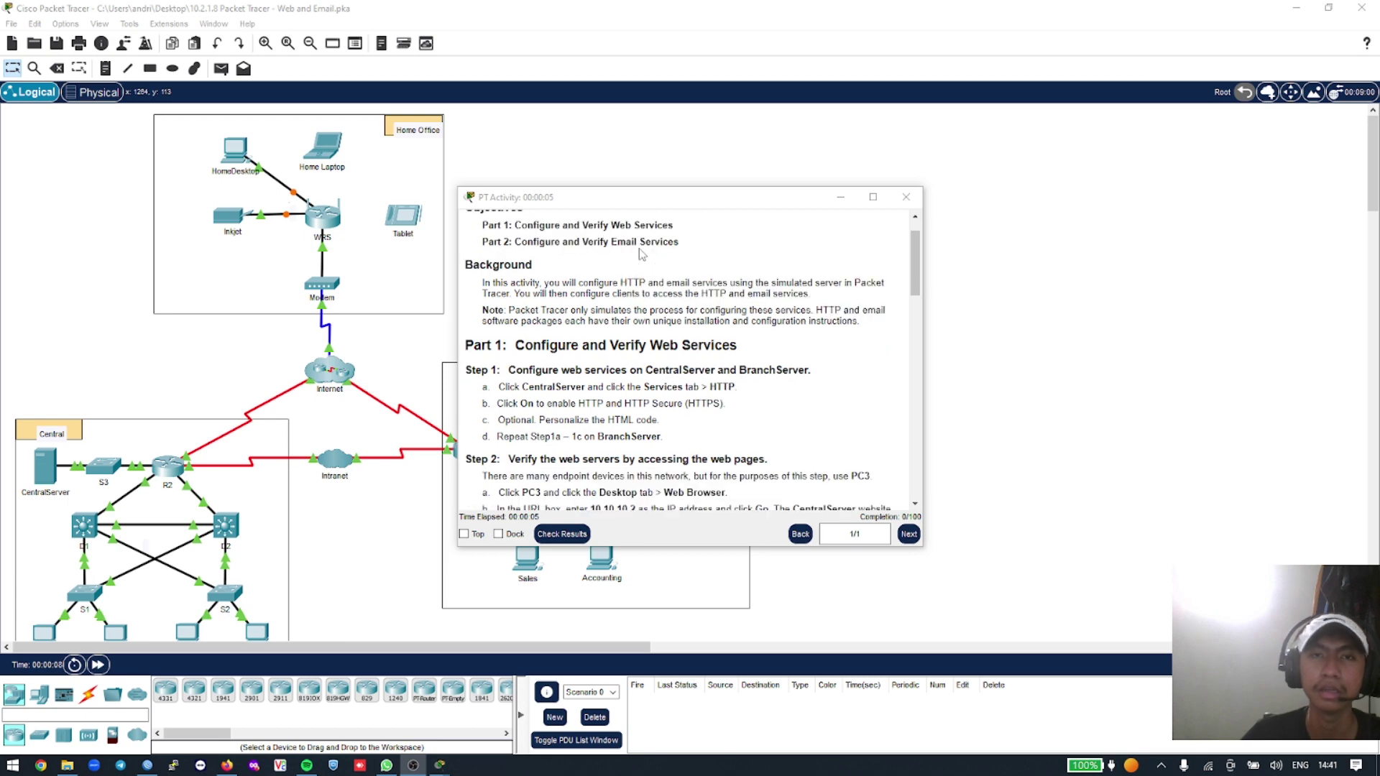
{"action": "scroll", "coordinate": [642, 253], "scroll_direction": "up", "scroll_amount": 1}
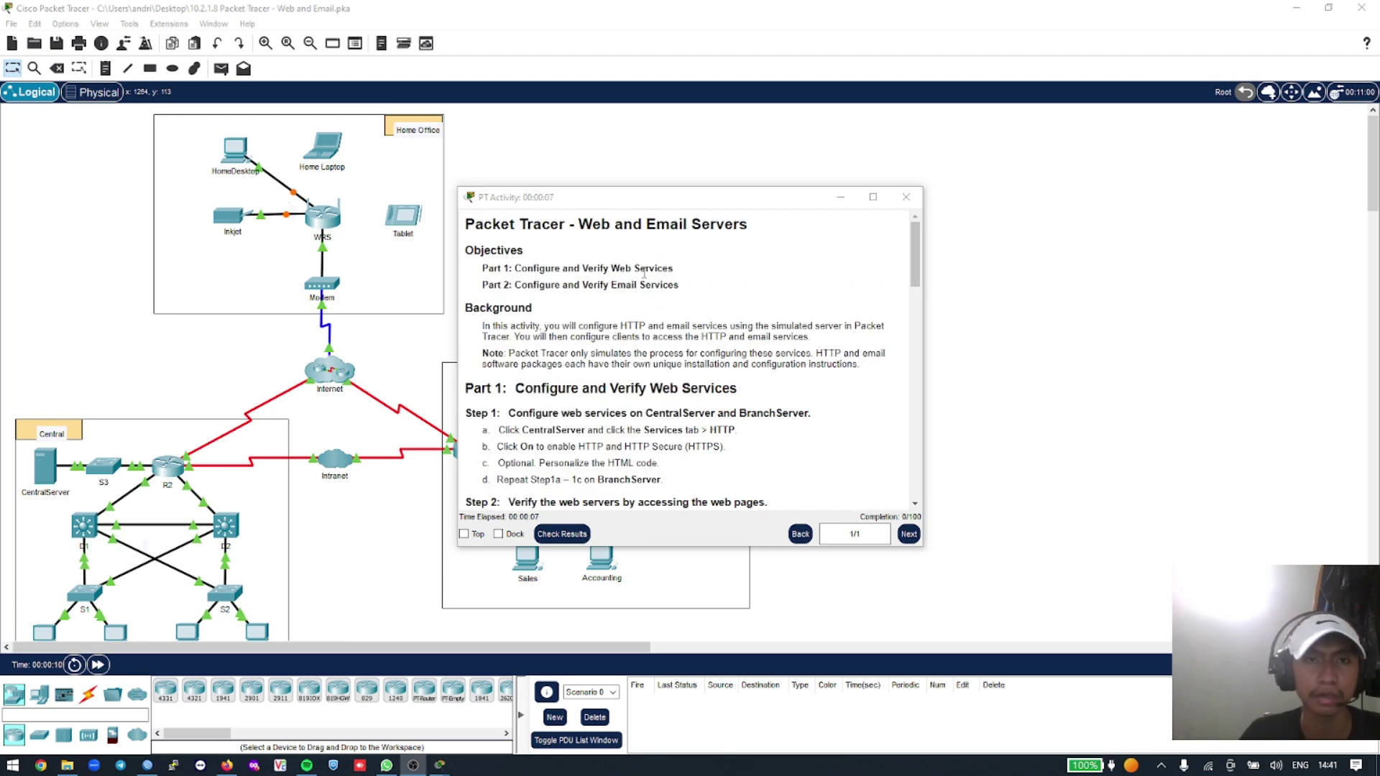
{"action": "left_click", "coordinate": [872, 196]}
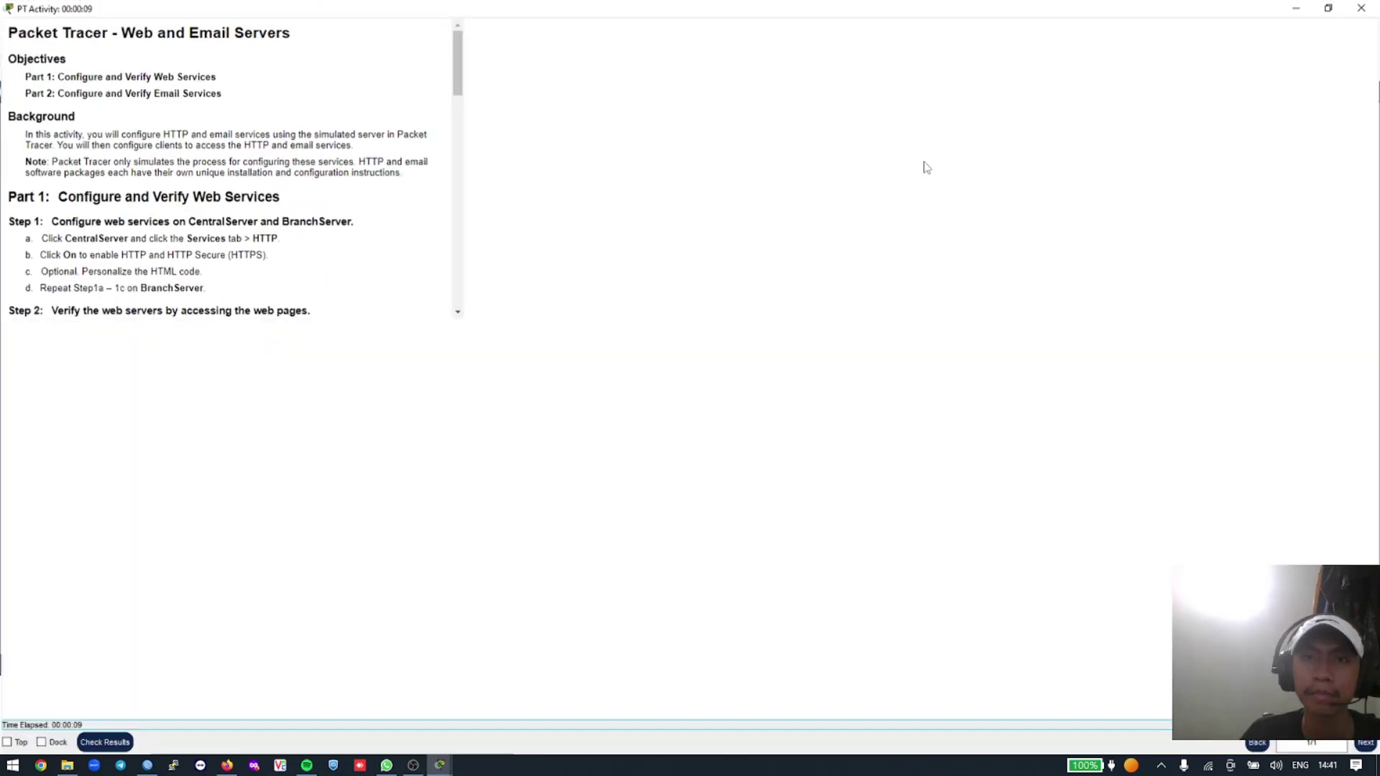
Restore the workspace and instructions windows to smaller sizes, place them side by side, and enlarge both to nearly full screen height
{"action": "left_click", "coordinate": [1329, 9]}
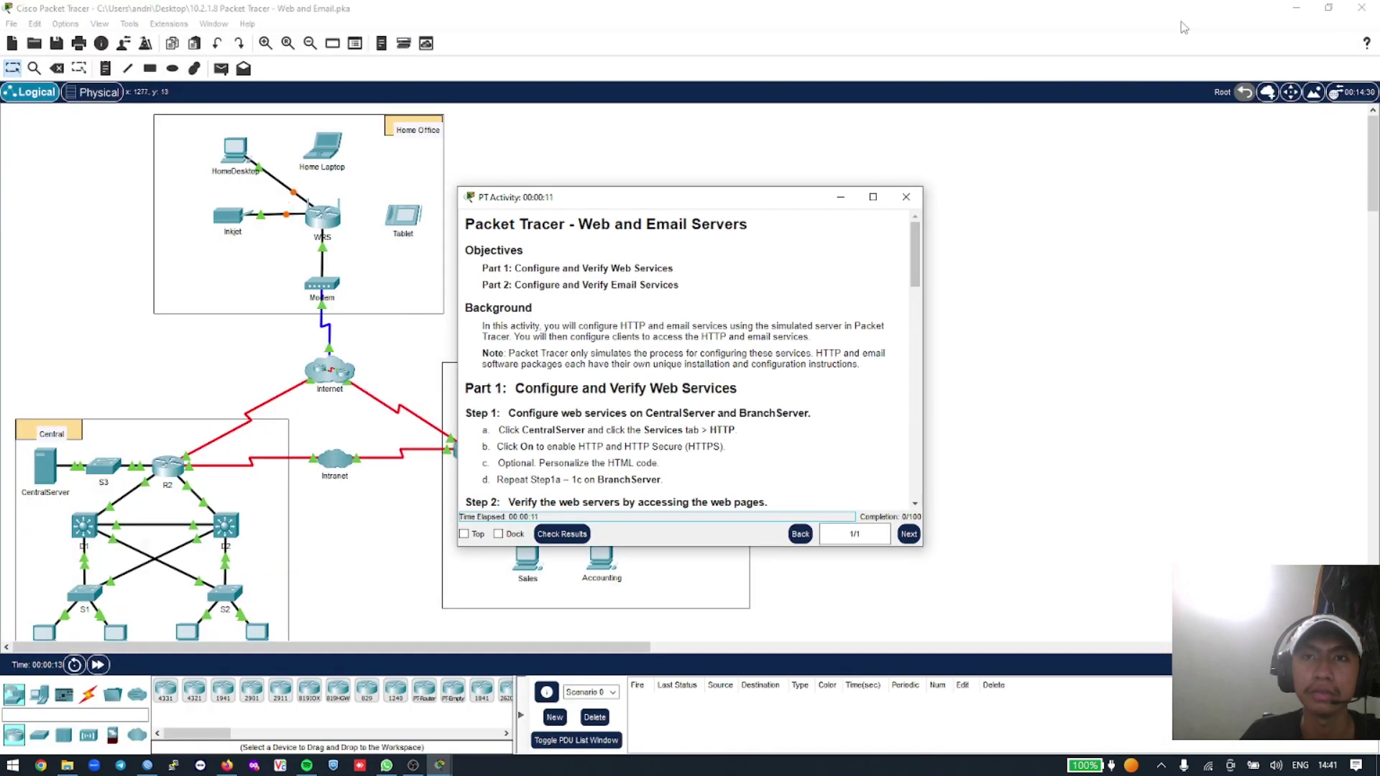
{"action": "left_click", "coordinate": [1329, 9]}
{"action": "left_click_drag", "start_coordinate": [764, 117], "coordinate": [421, 24]}
{"action": "left_click_drag", "start_coordinate": [391, 536], "coordinate": [391, 755]}
{"action": "left_click", "coordinate": [726, 205]}
{"action": "left_click_drag", "start_coordinate": [726, 207], "coordinate": [963, 27]}
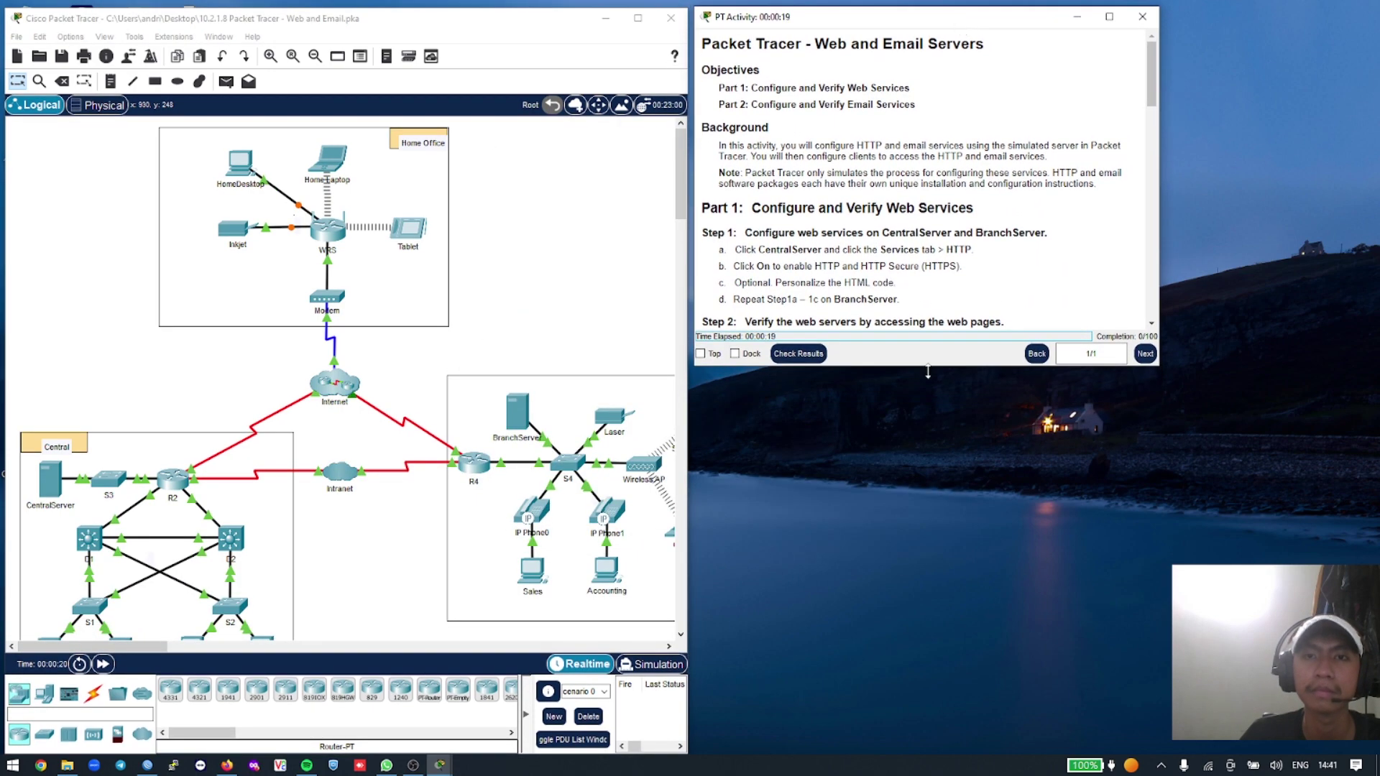
{"action": "left_click_drag", "start_coordinate": [927, 366], "coordinate": [887, 753]}
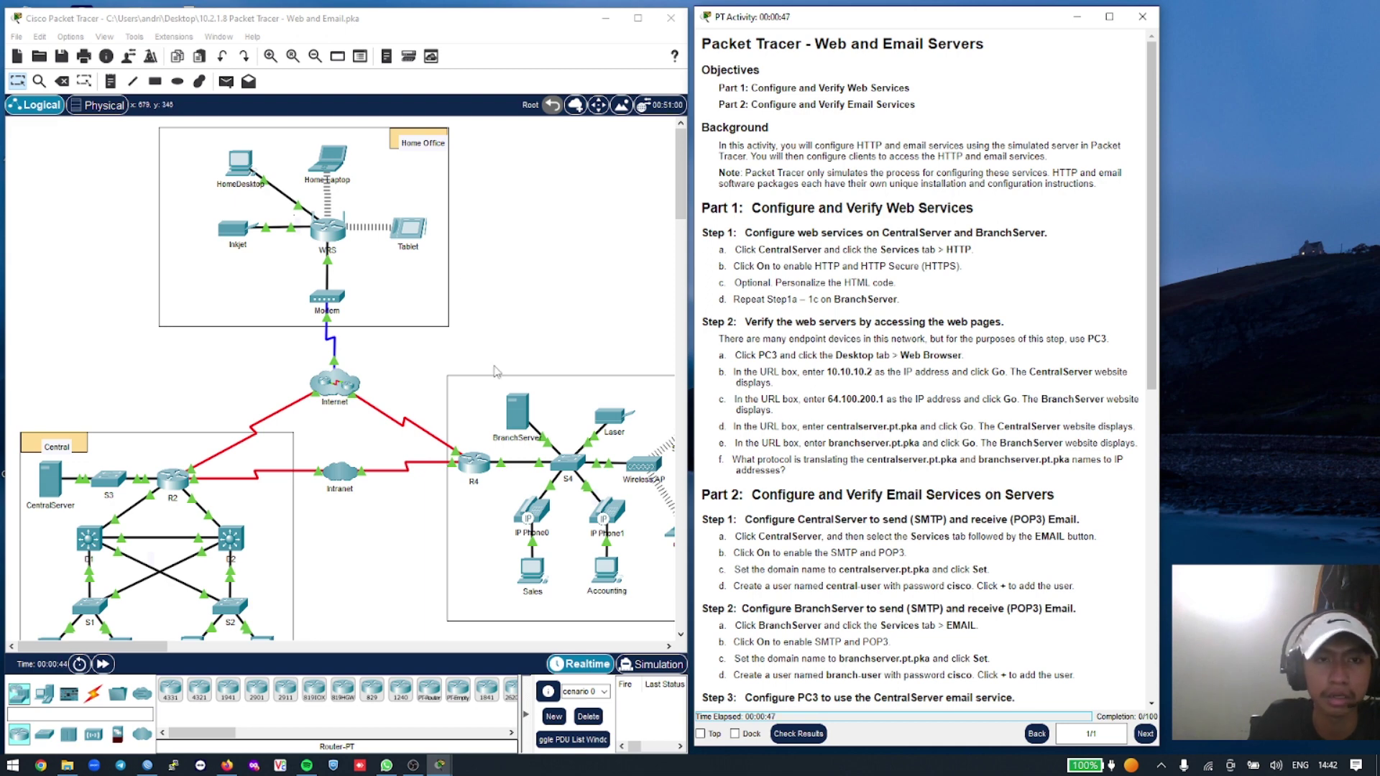
Enable the HTTP and HTTPS services on CentralServer and close its configuration window
{"action": "scroll", "coordinate": [517, 302], "scroll_direction": "down", "scroll_amount": 1}
{"action": "left_click", "coordinate": [546, 245]}
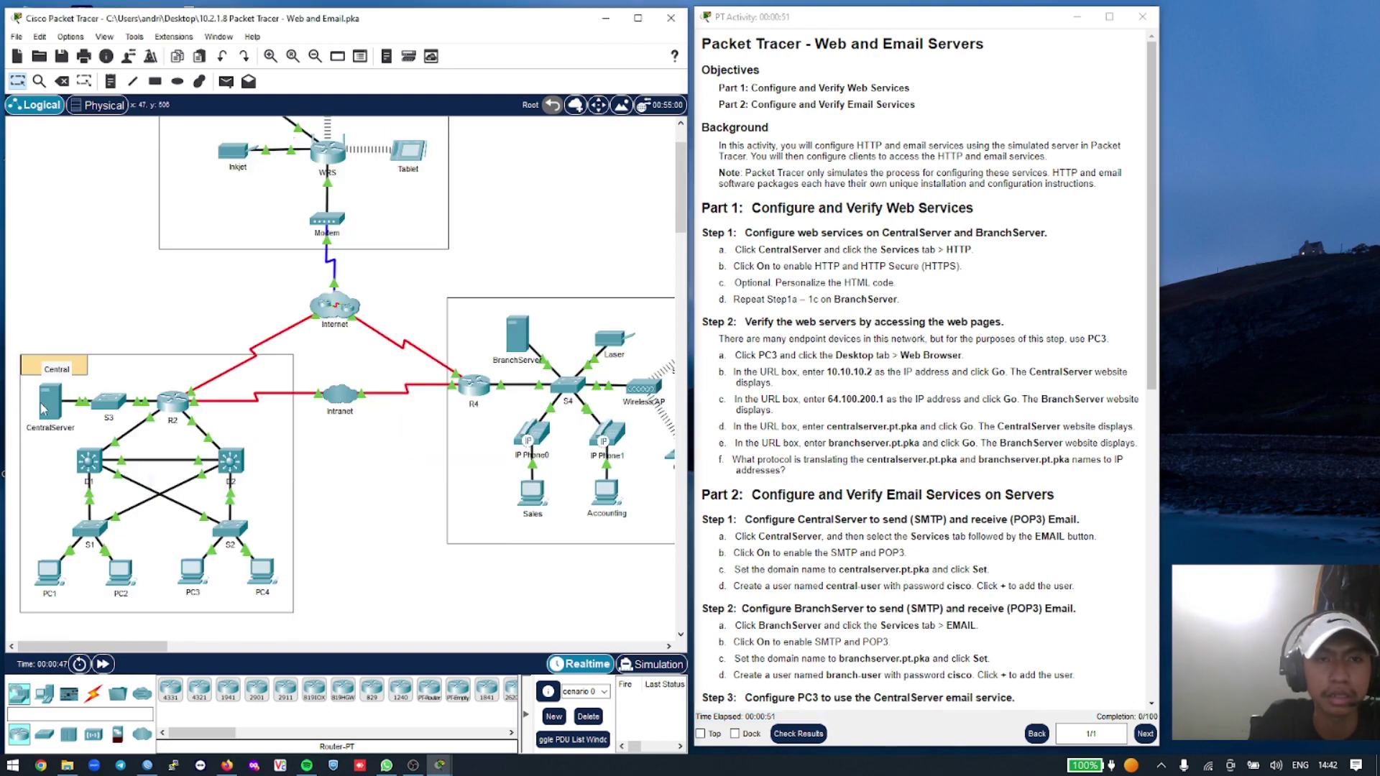
{"action": "left_click", "coordinate": [41, 408]}
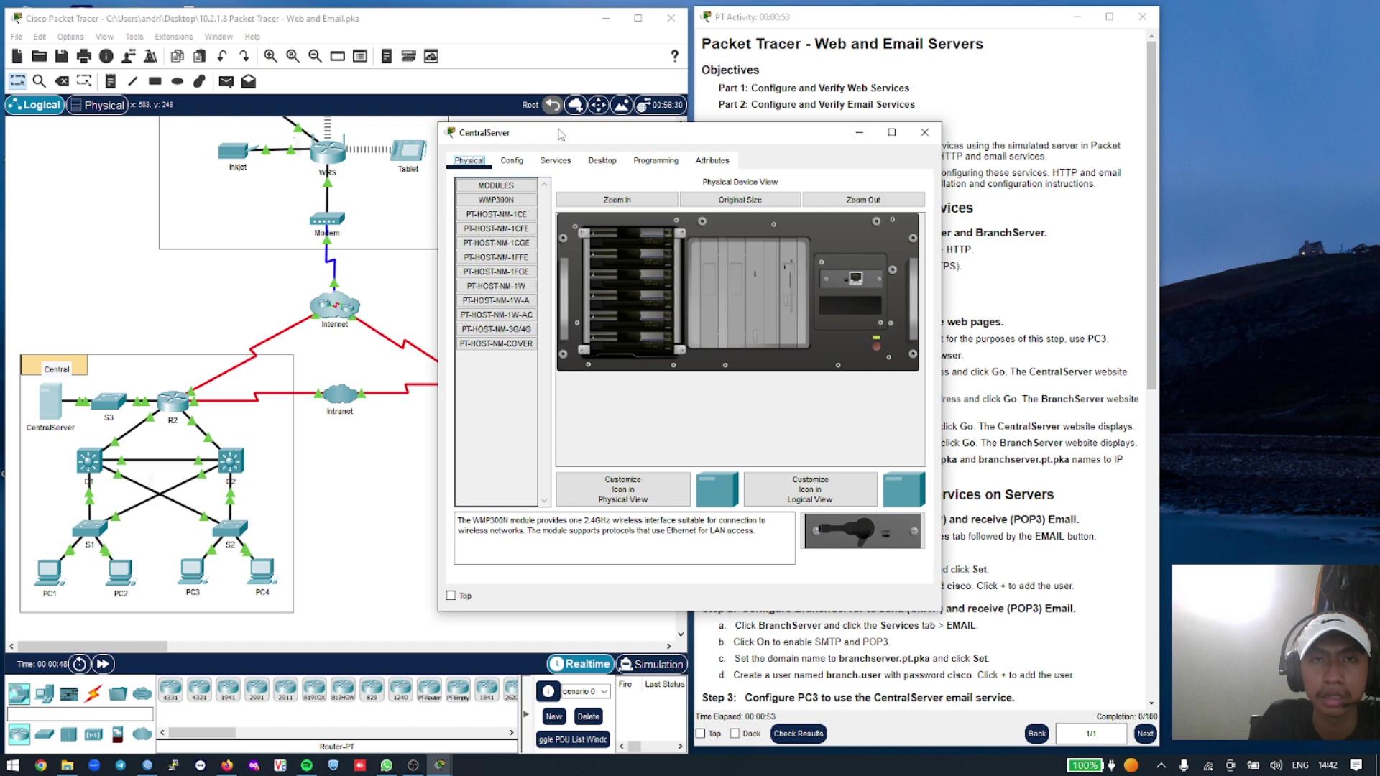
{"action": "left_click_drag", "start_coordinate": [559, 134], "coordinate": [271, 134]}
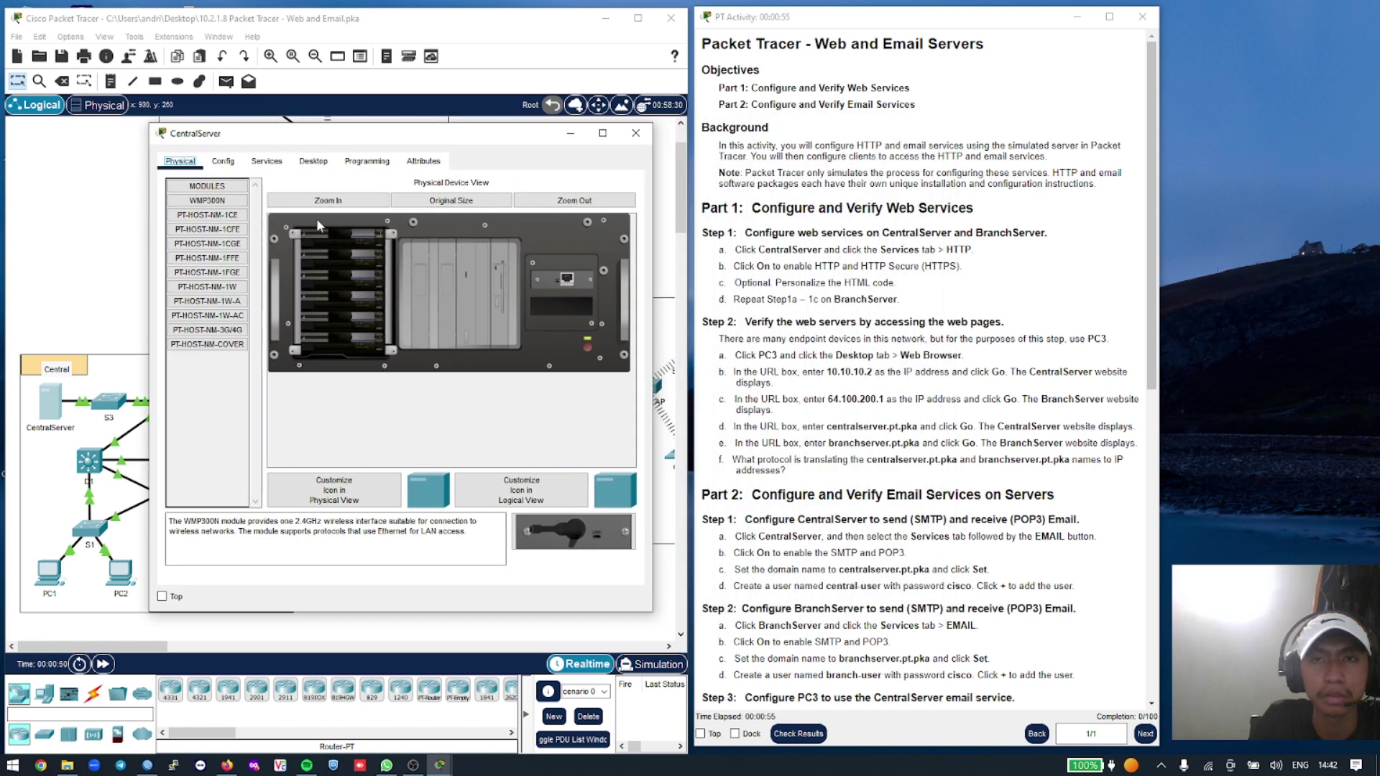
{"action": "left_click", "coordinate": [265, 161]}
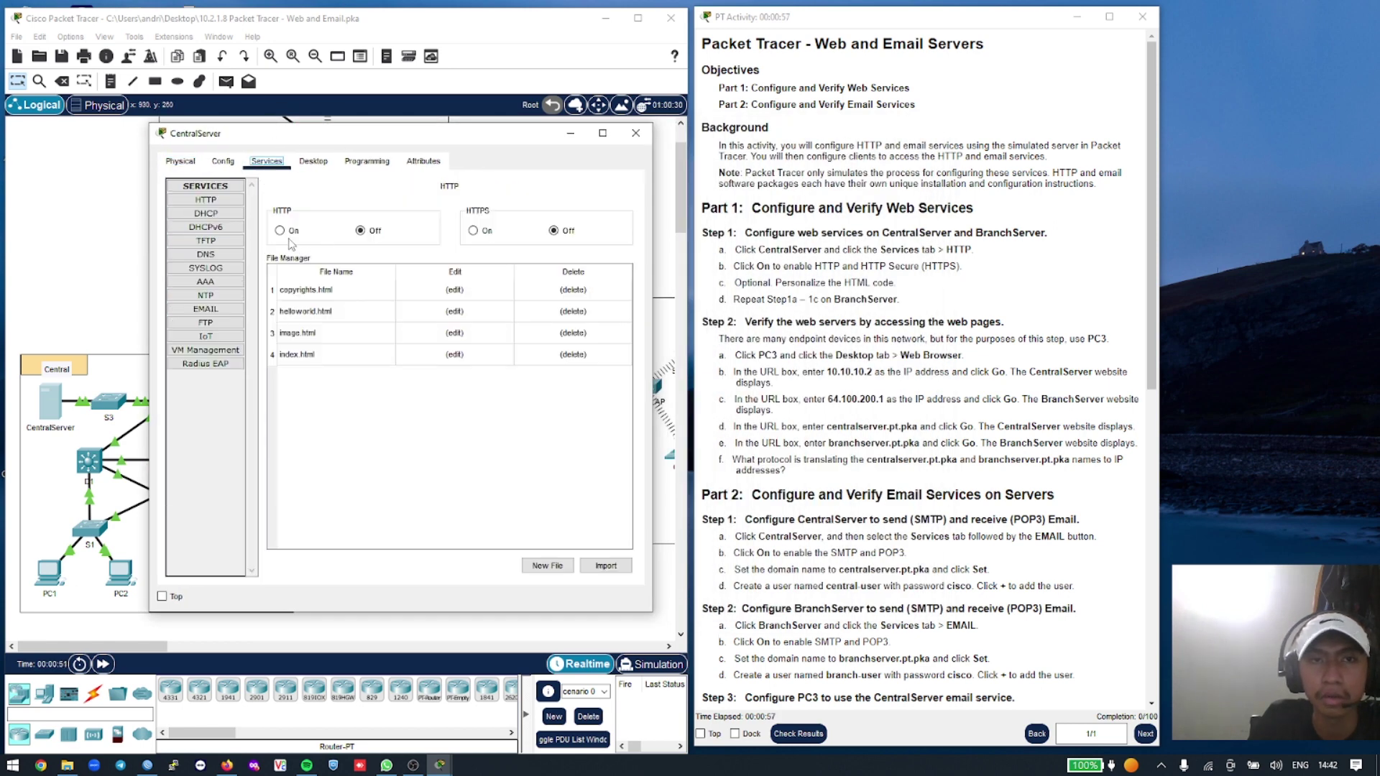
{"action": "left_click", "coordinate": [292, 244]}
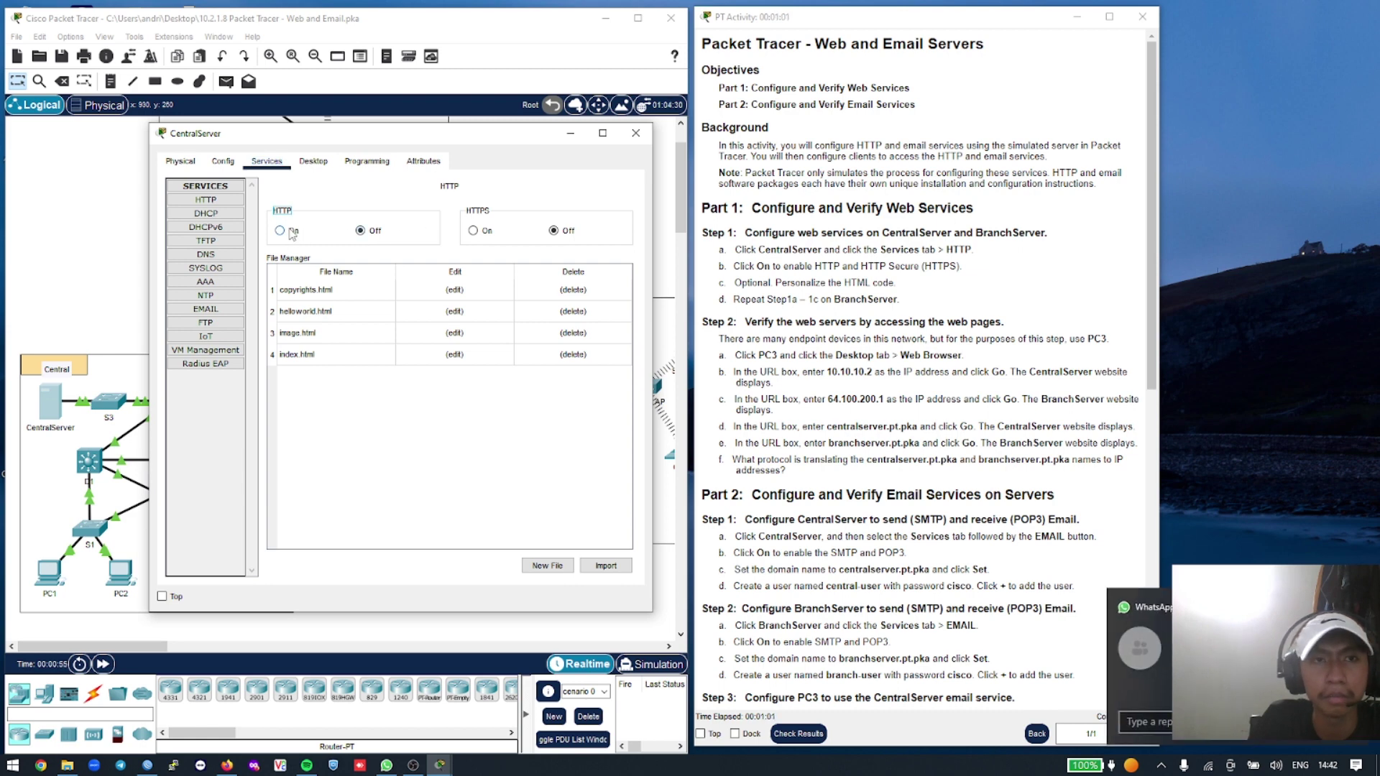
{"action": "left_click", "coordinate": [280, 231]}
{"action": "left_click", "coordinate": [472, 243]}
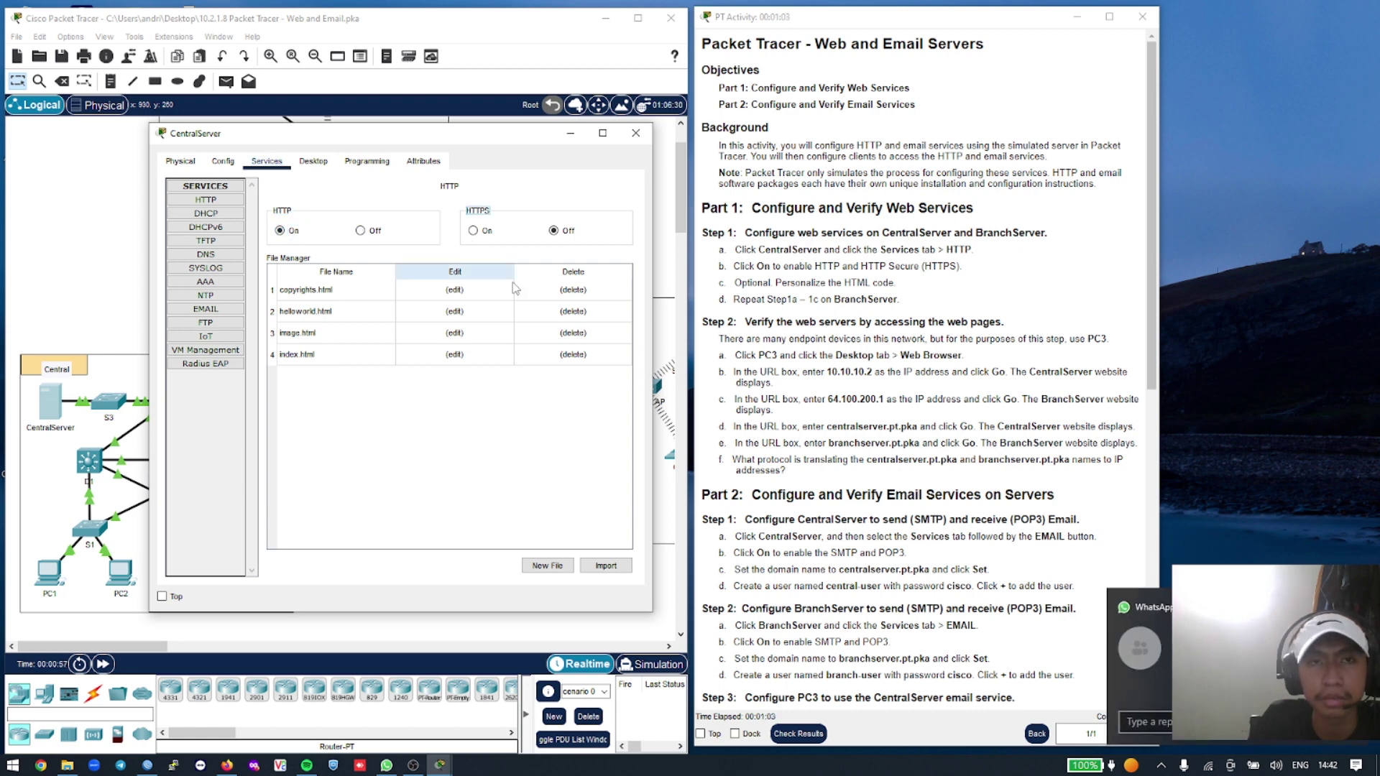
{"action": "left_click", "coordinate": [475, 236]}
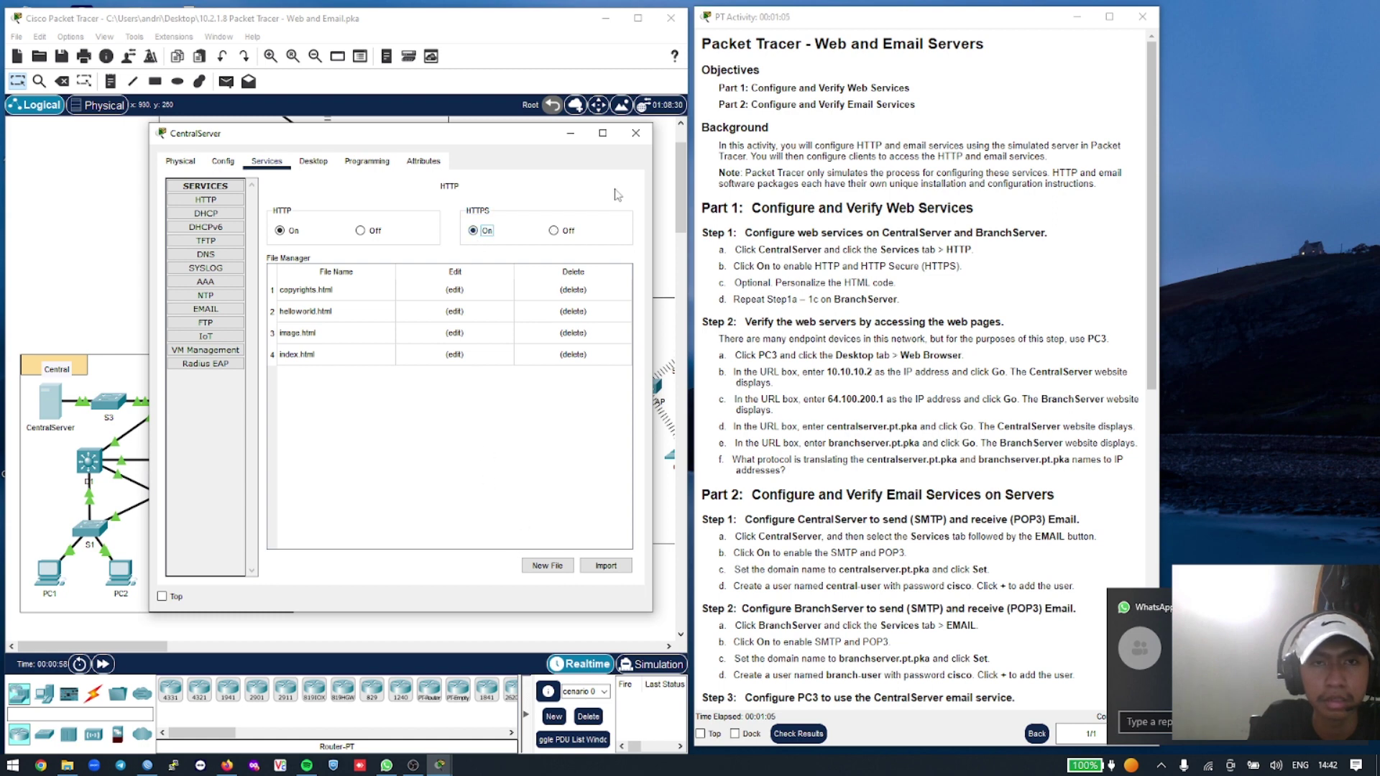
{"action": "left_click", "coordinate": [636, 133]}
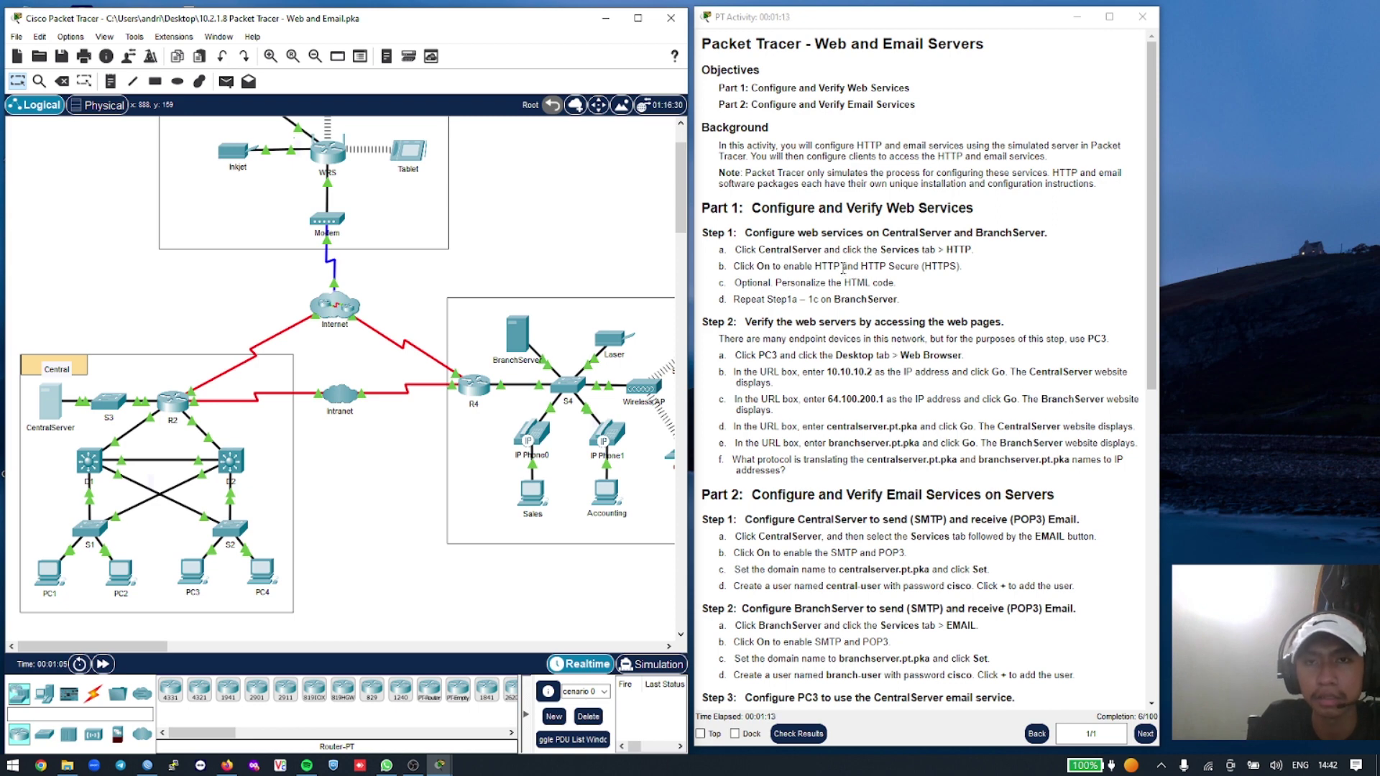
Enable the HTTP and HTTPS services on BranchServer and close its configuration window
{"action": "left_click", "coordinate": [517, 334]}
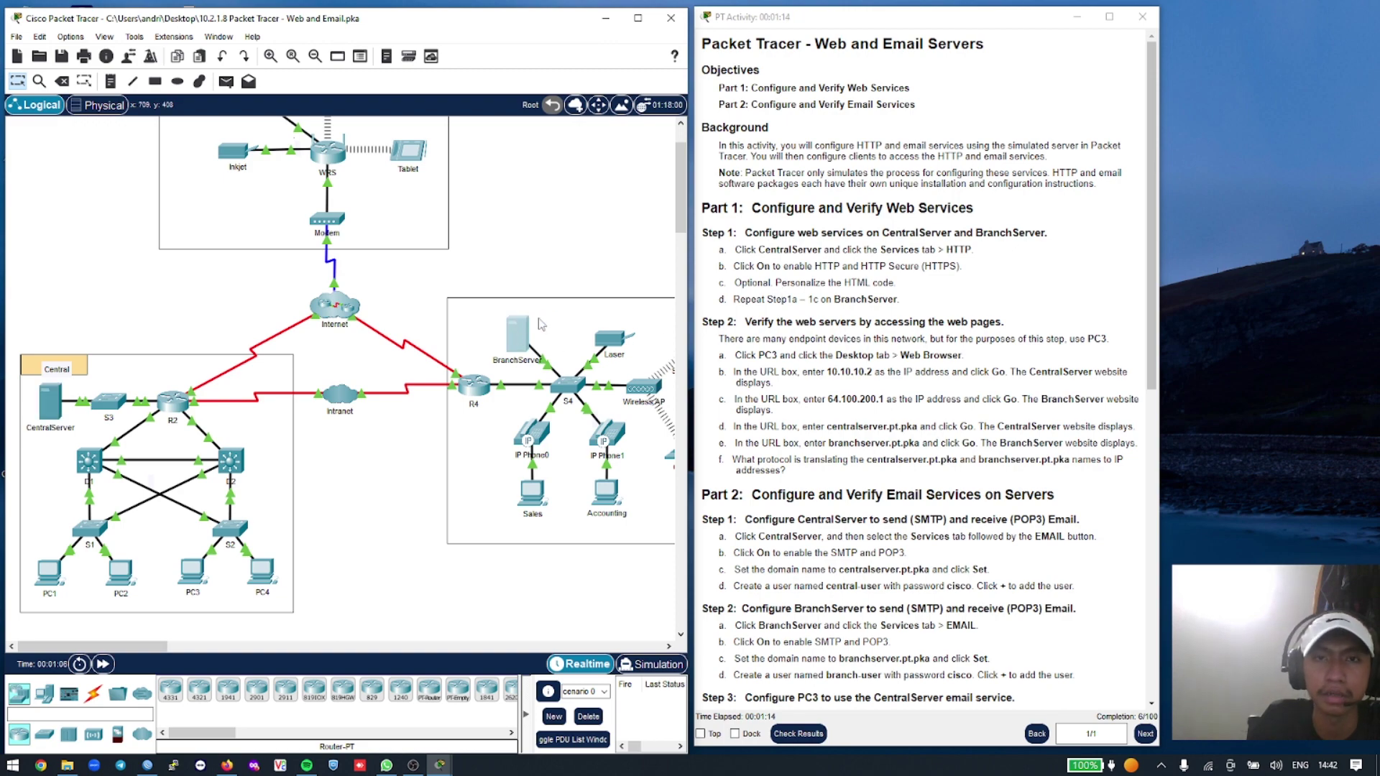
{"action": "left_click_drag", "start_coordinate": [507, 136], "coordinate": [155, 125]}
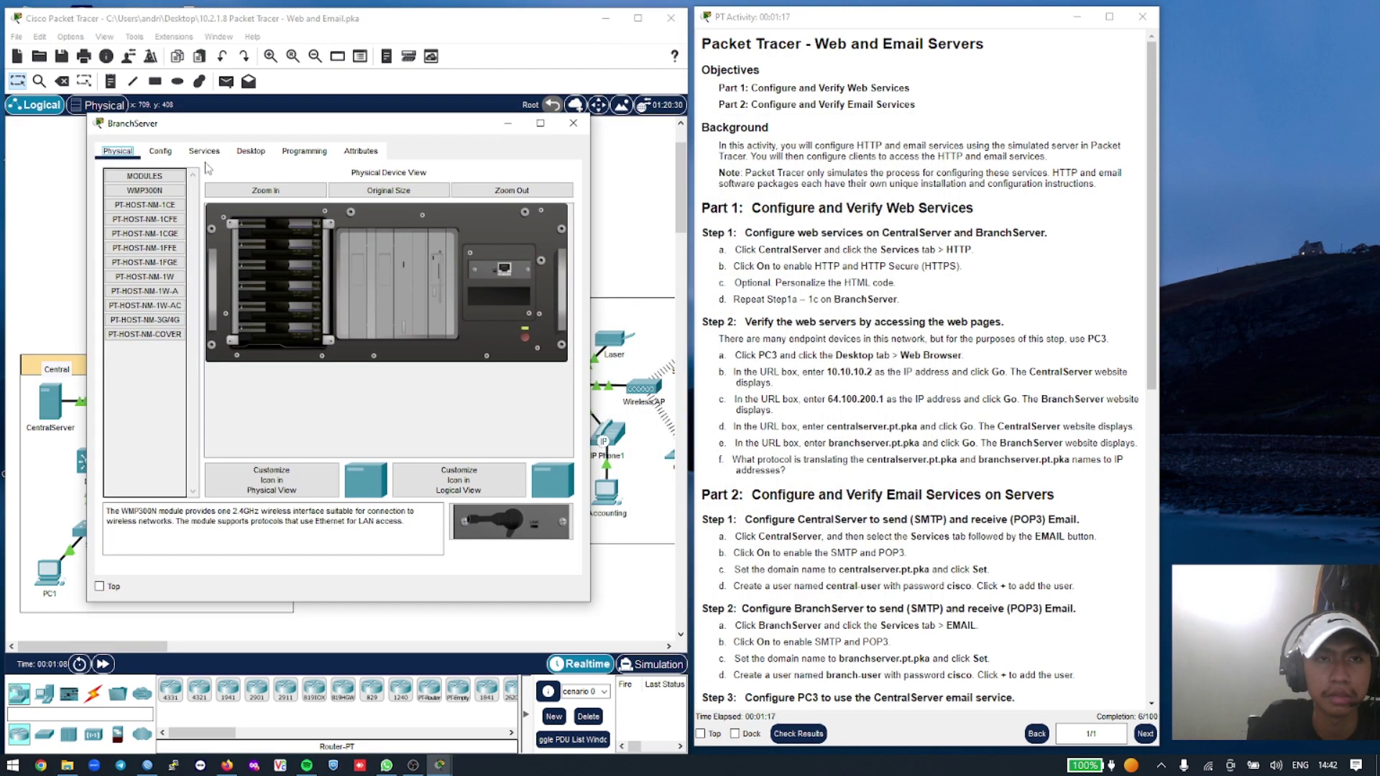
{"action": "left_click", "coordinate": [204, 151]}
{"action": "left_click", "coordinate": [229, 222]}
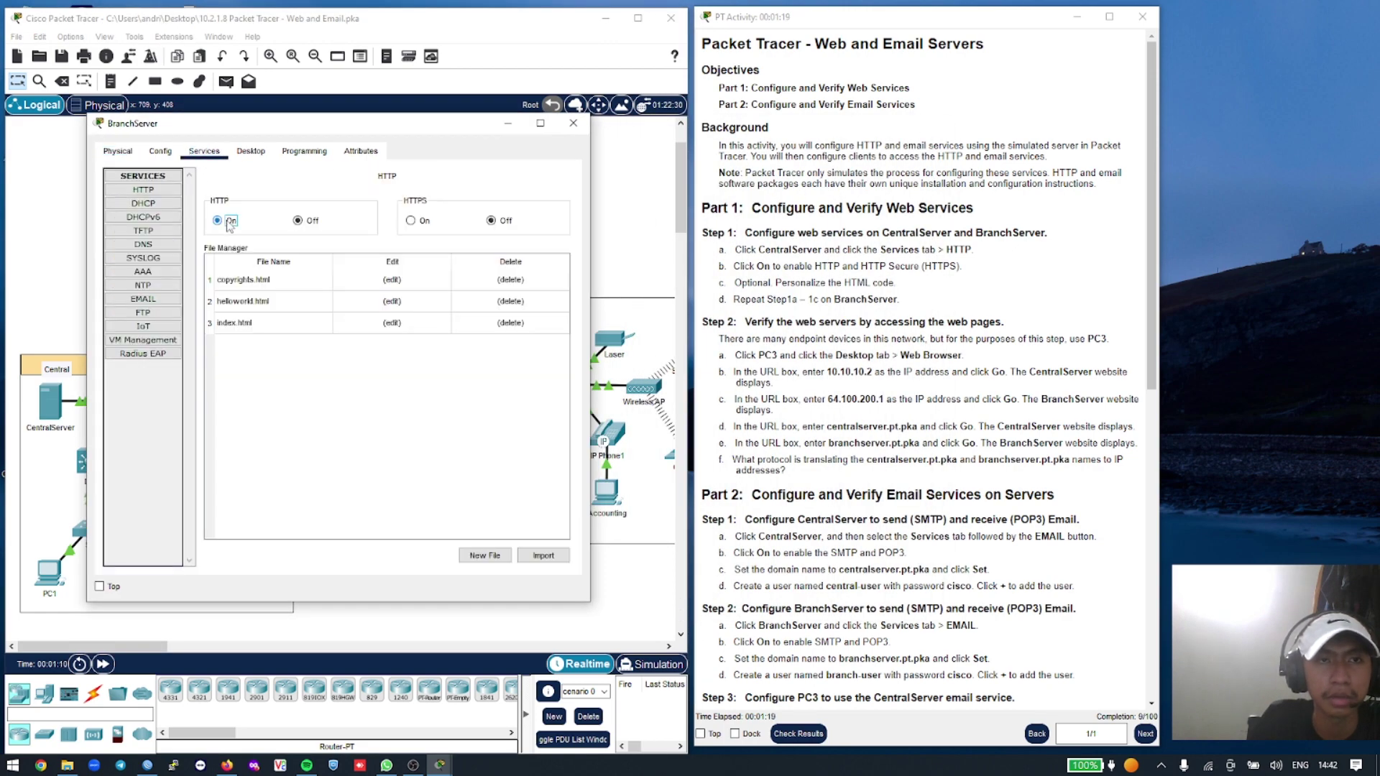
{"action": "left_click", "coordinate": [411, 220]}
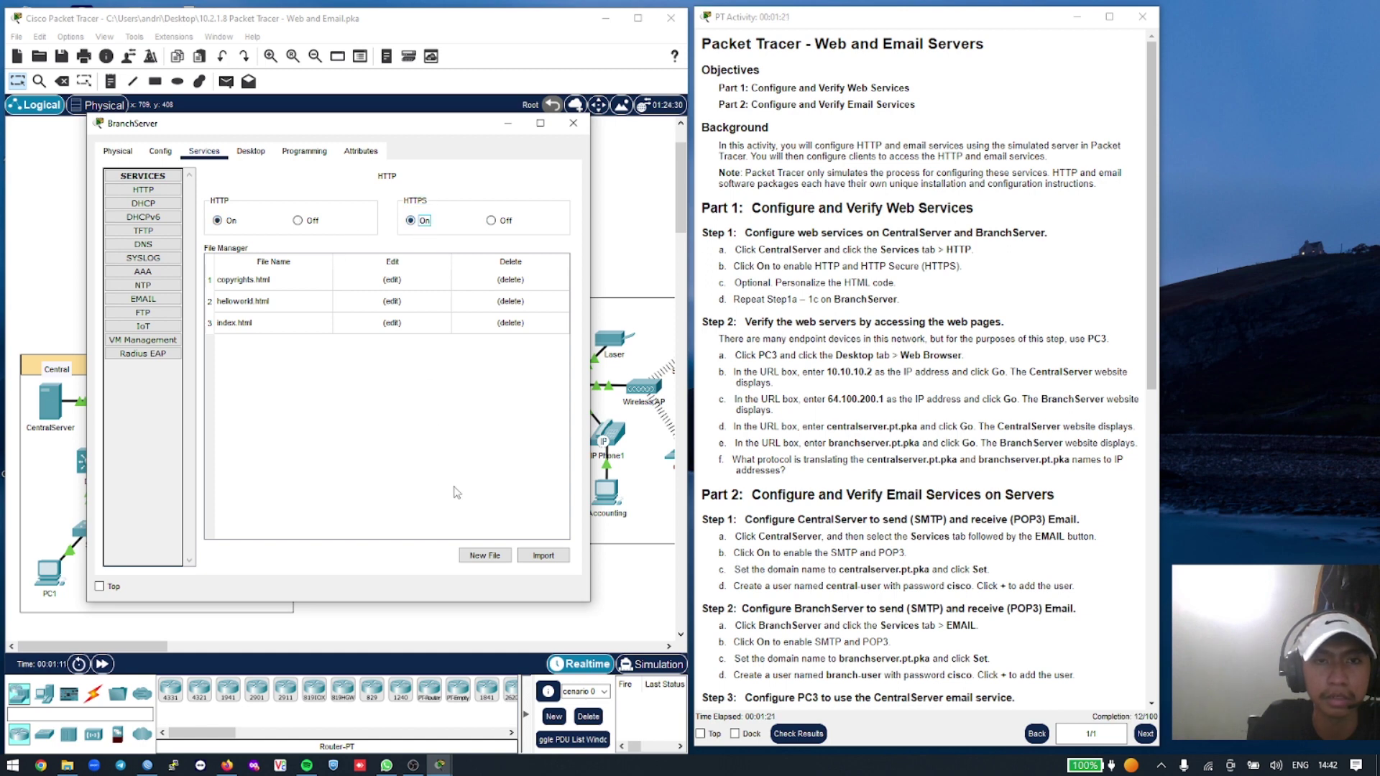
{"action": "left_click", "coordinate": [573, 123]}
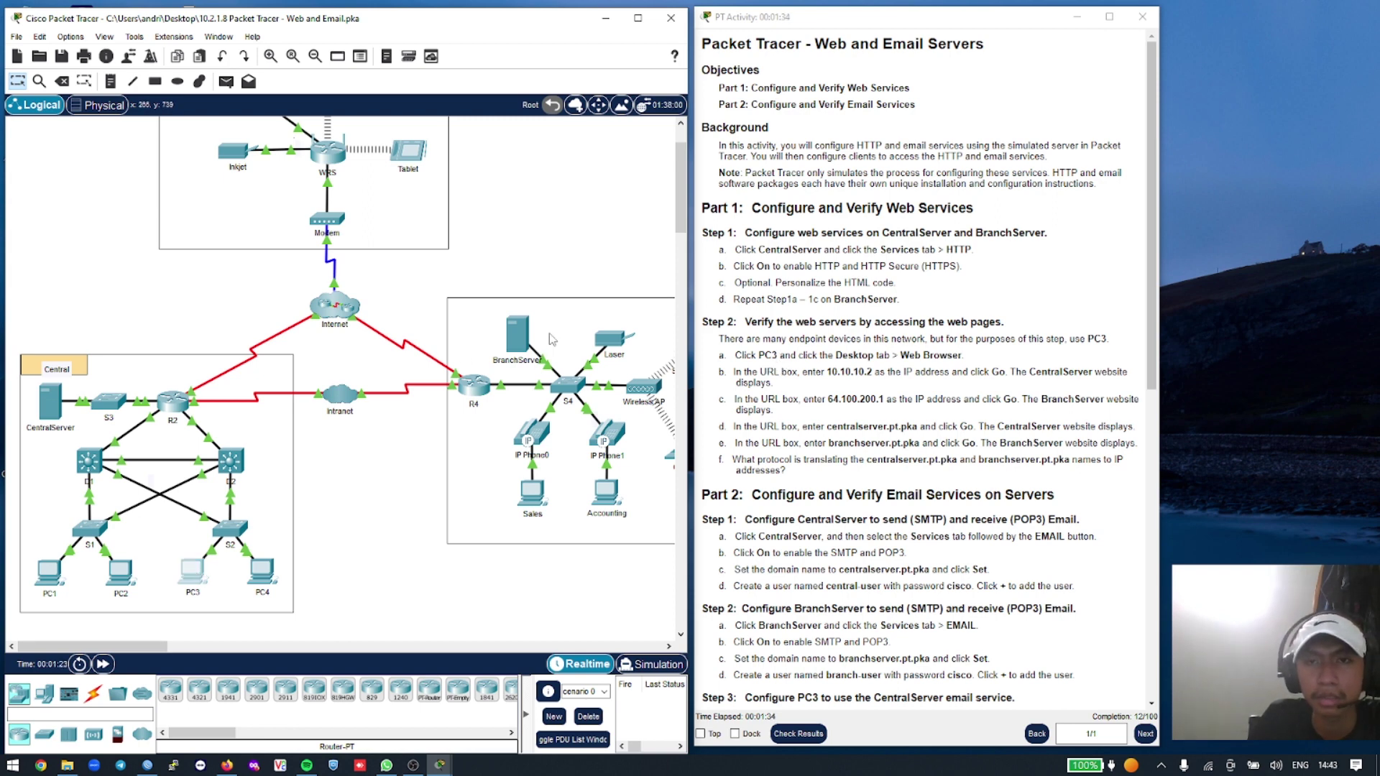
Open the Web Browser on PC3 and load the CentralServer website at 10.10.10.2
{"action": "left_click", "coordinate": [199, 575]}
{"action": "left_click_drag", "start_coordinate": [715, 137], "coordinate": [444, 139]}
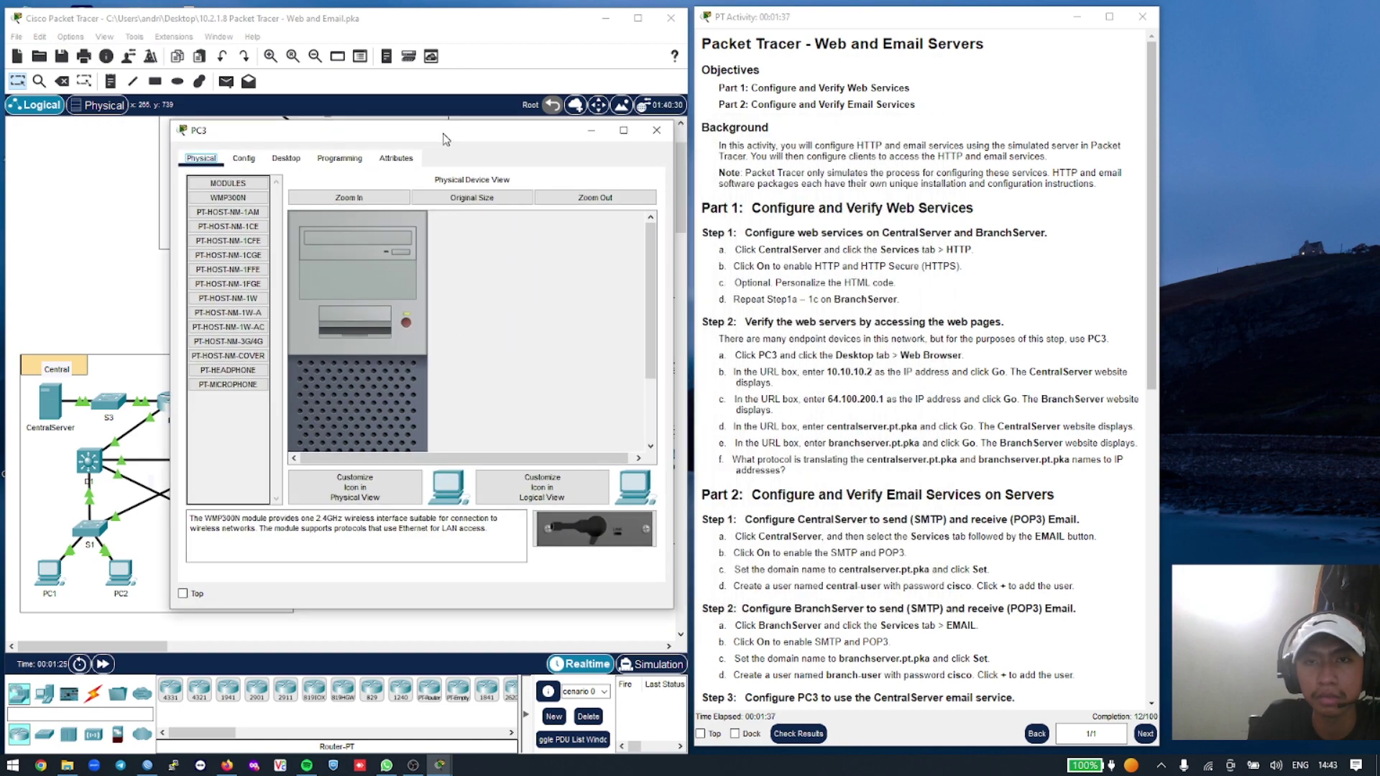
{"action": "left_click", "coordinate": [289, 160]}
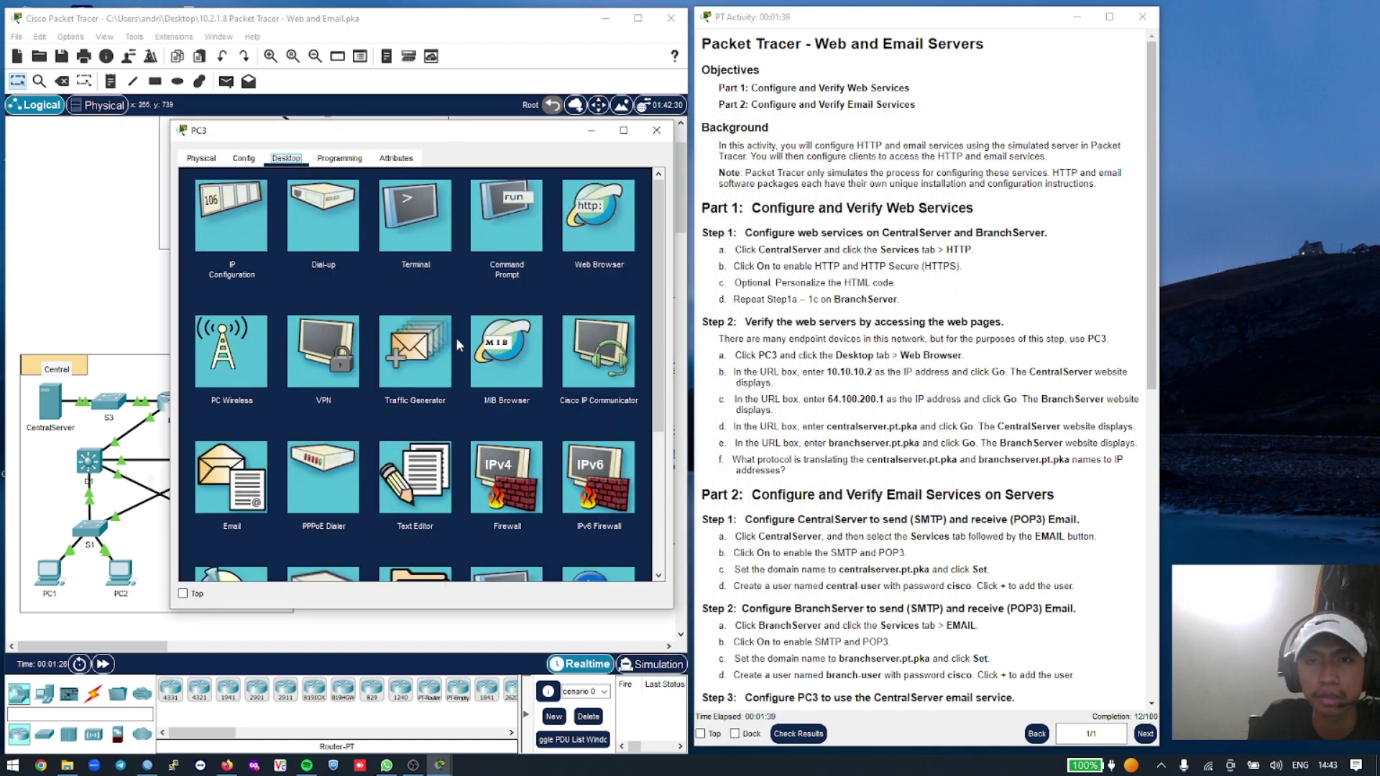
{"action": "left_click", "coordinate": [582, 234]}
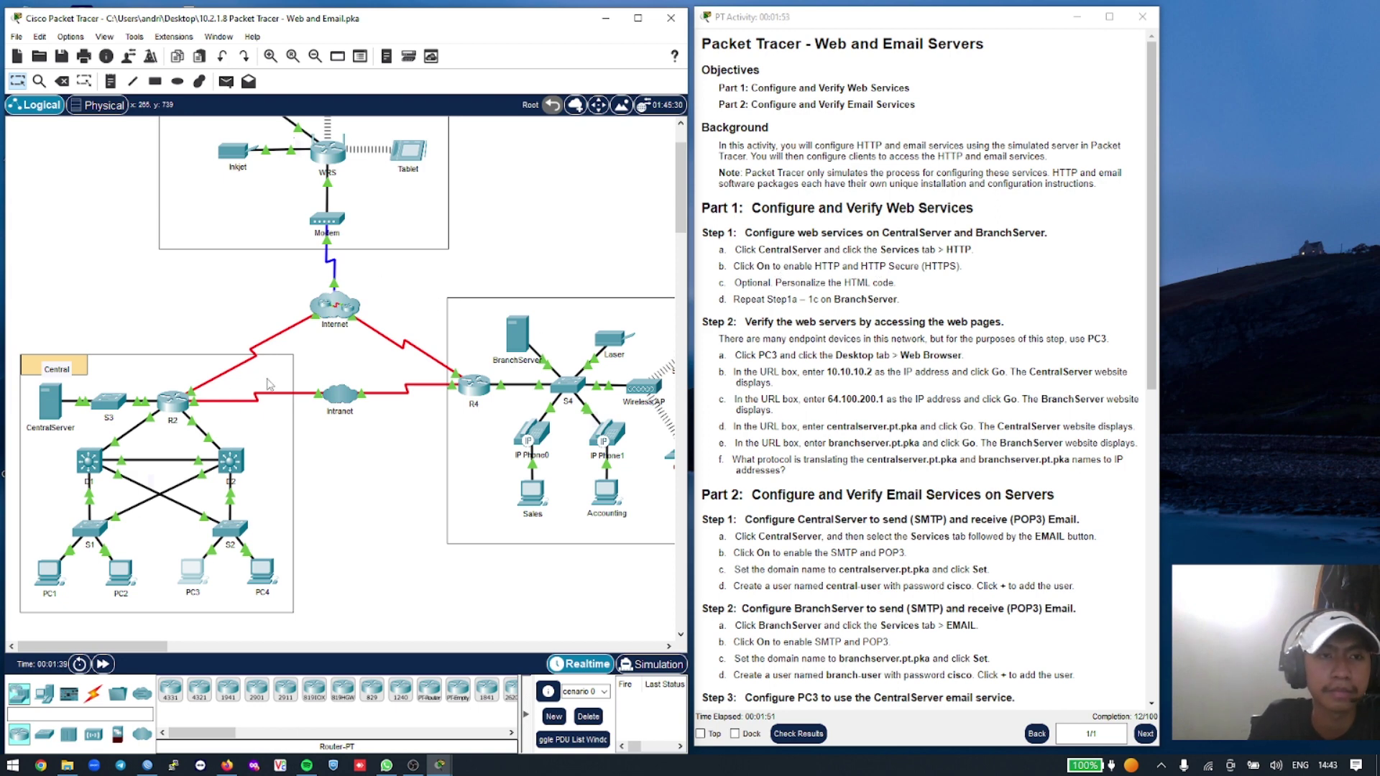
{"action": "left_click", "coordinate": [191, 573]}
{"action": "left_click", "coordinate": [355, 201]}
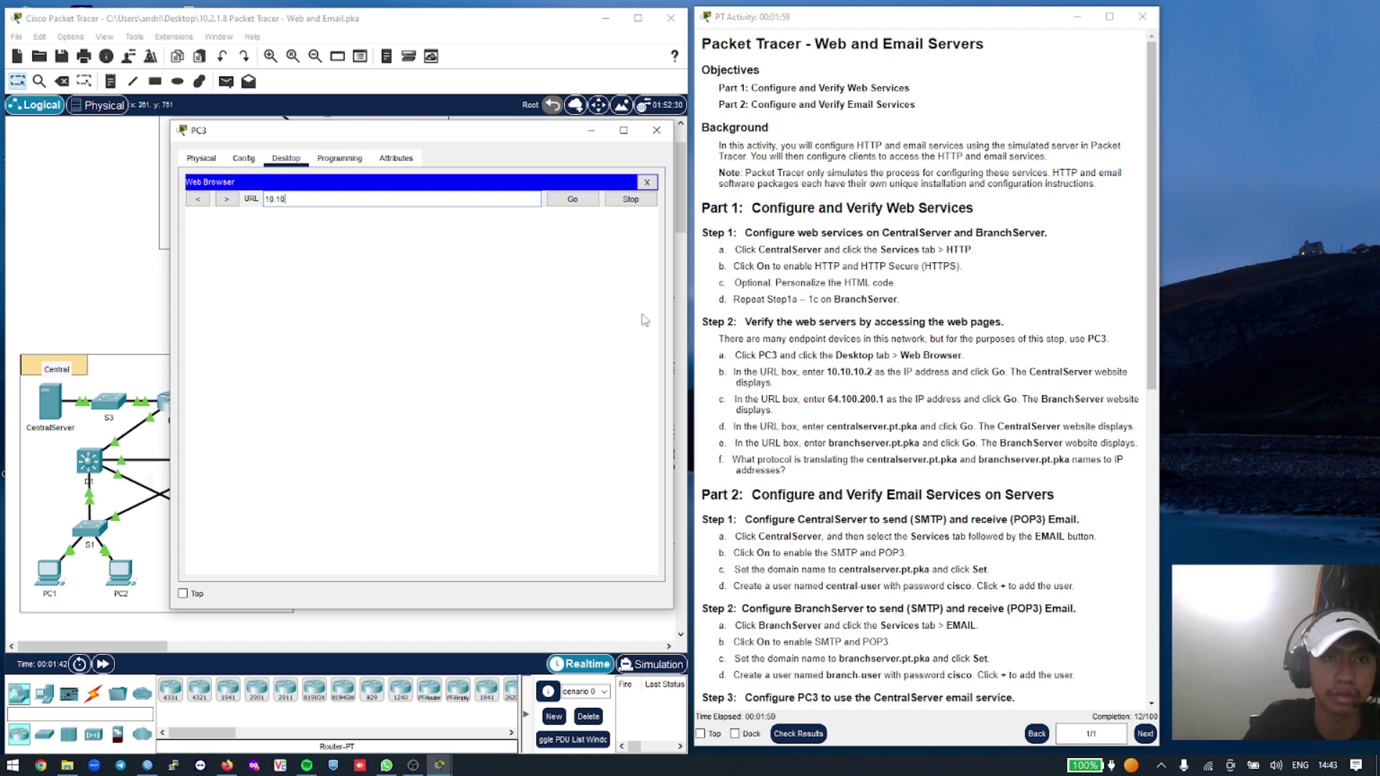
{"action": "type", "text": "10.10.10.2"}
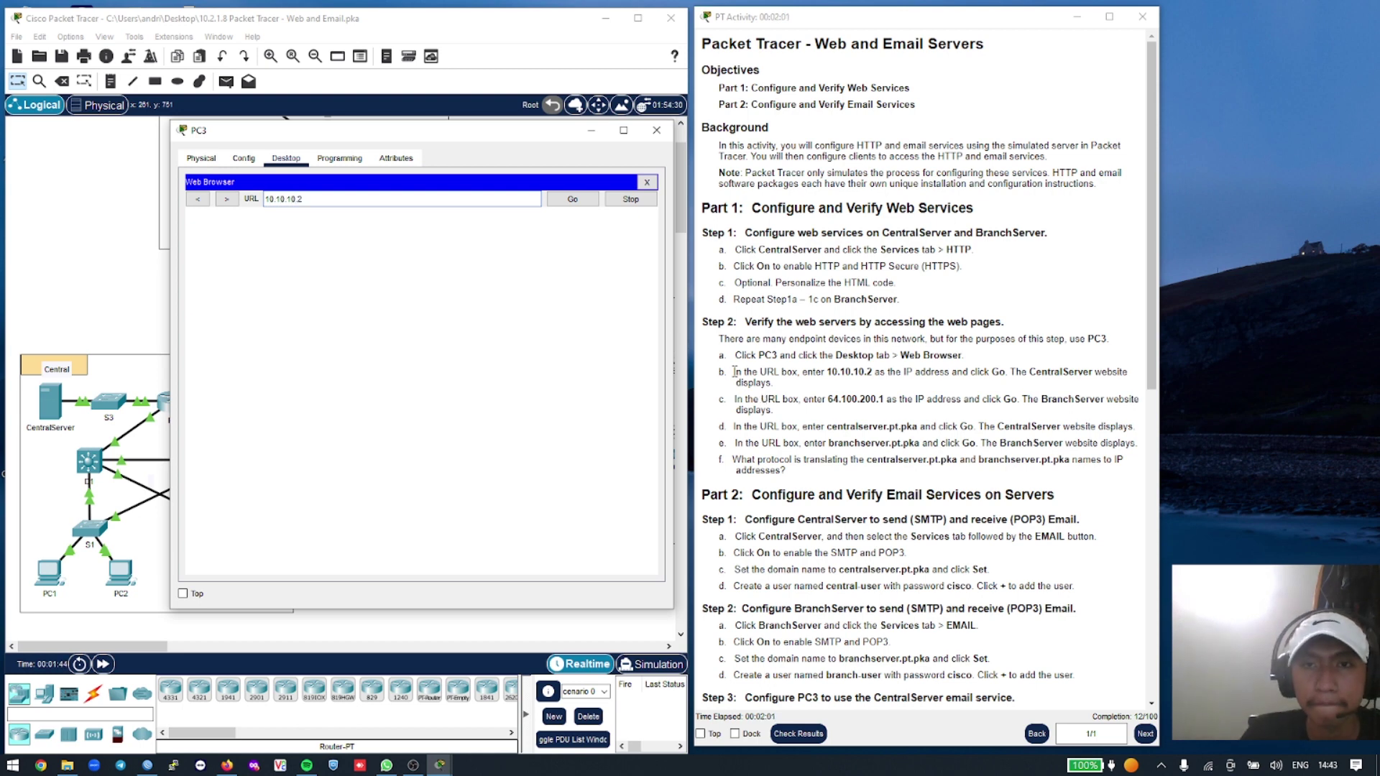
{"action": "left_click", "coordinate": [584, 204]}
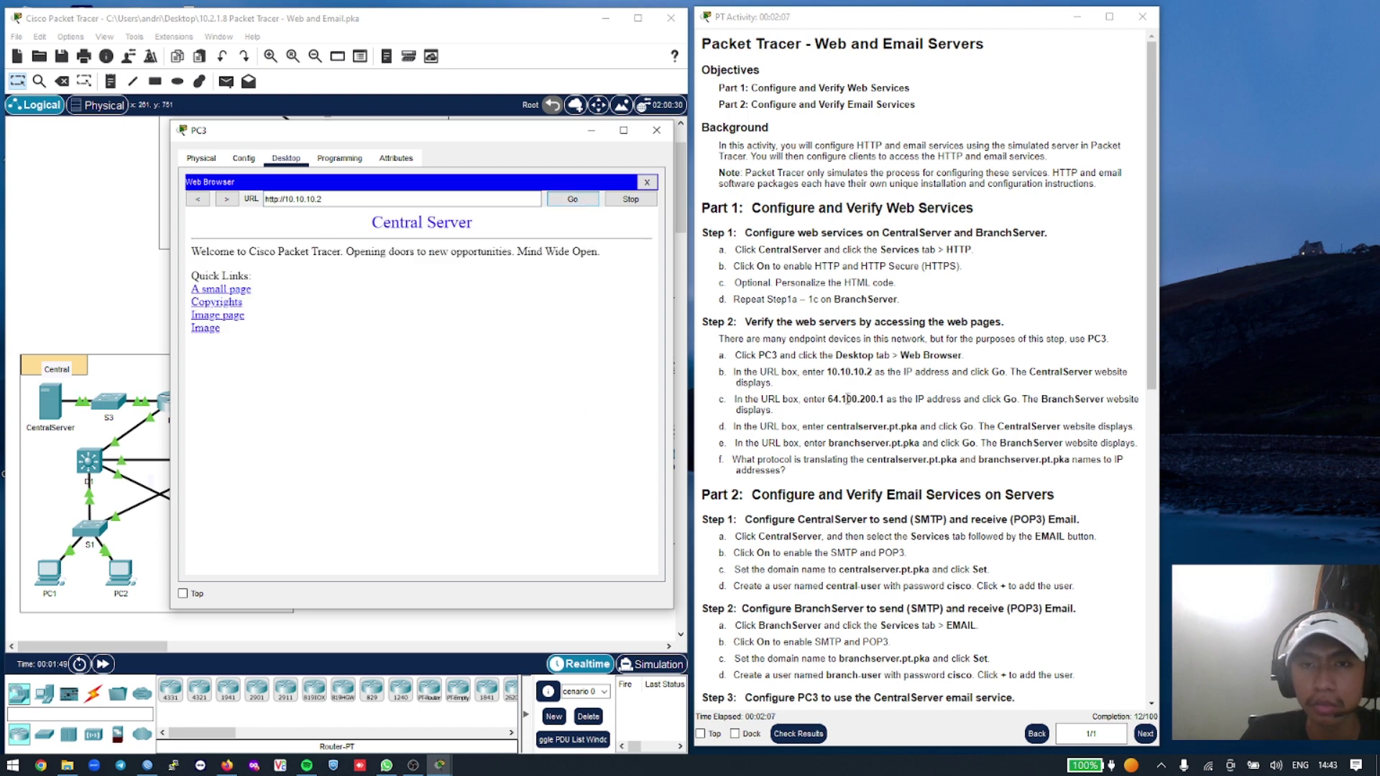
Replace the address in PC3's Web Browser with 64.100.200.1 and load the BranchServer website
{"action": "left_click", "coordinate": [453, 196]}
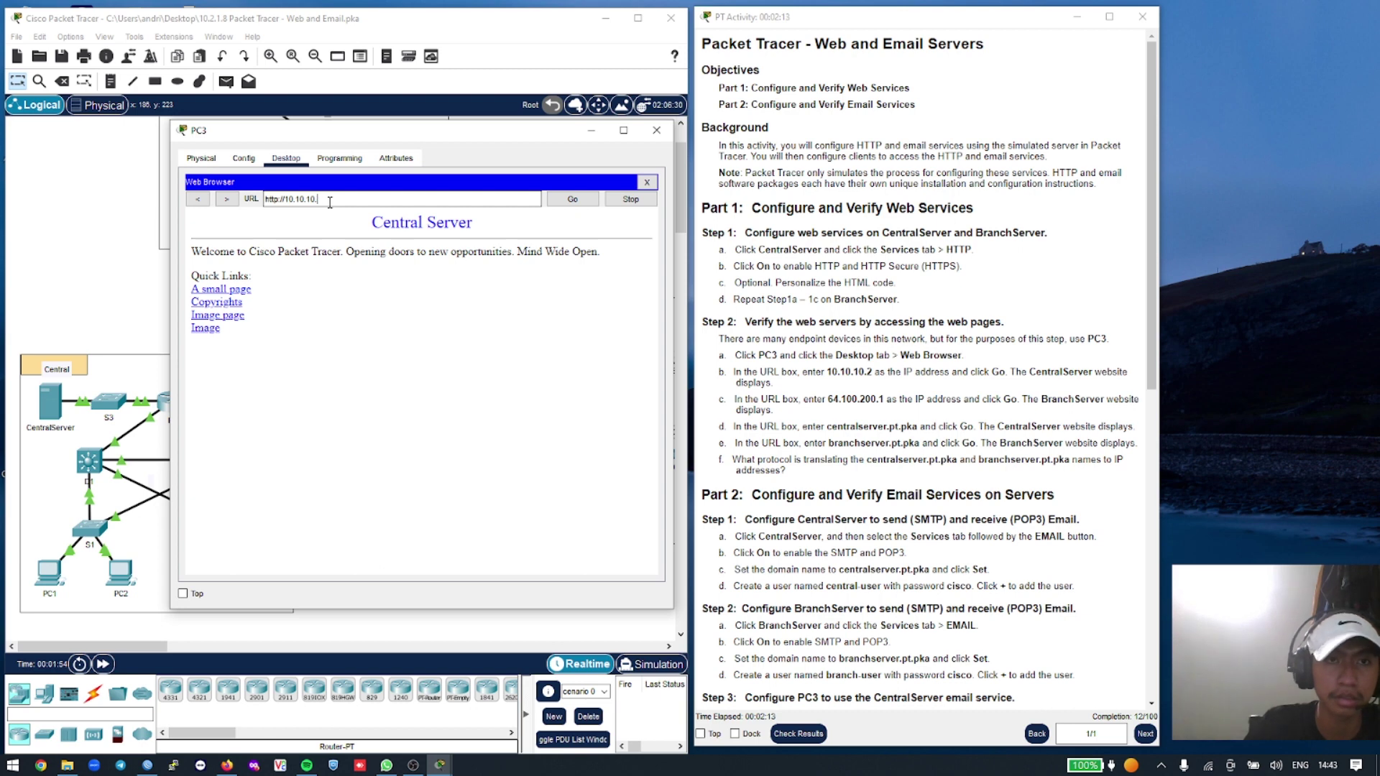
{"action": "key", "text": "BackSpace"}
{"action": "key", "text": "BackSpace"}
{"action": "key", "text": "BackSpace"}
{"action": "key", "text": "BackSpace"}
{"action": "key", "text": "BackSpace"}
{"action": "key", "text": "BackSpace"}
{"action": "key", "text": "BackSpace"}
{"action": "key", "text": "BackSpace"}
{"action": "key", "text": "BackSpace"}
{"action": "key", "text": "BackSpace"}
{"action": "key", "text": "BackSpace"}
{"action": "key", "text": "BackSpace"}
{"action": "key", "text": "BackSpace"}
{"action": "key", "text": "BackSpace"}
{"action": "key", "text": "BackSpace"}
{"action": "key", "text": "BackSpace"}
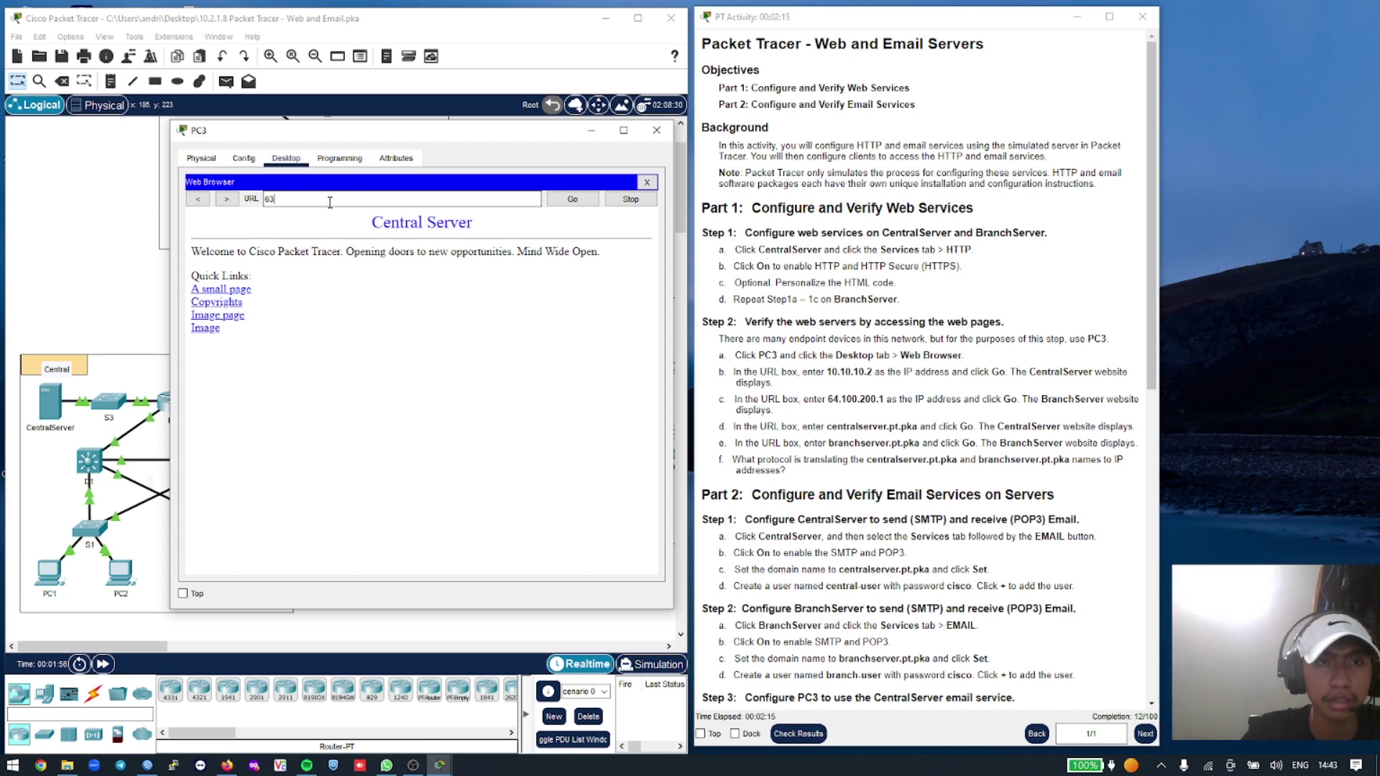
{"action": "type", "text": "64.1"}
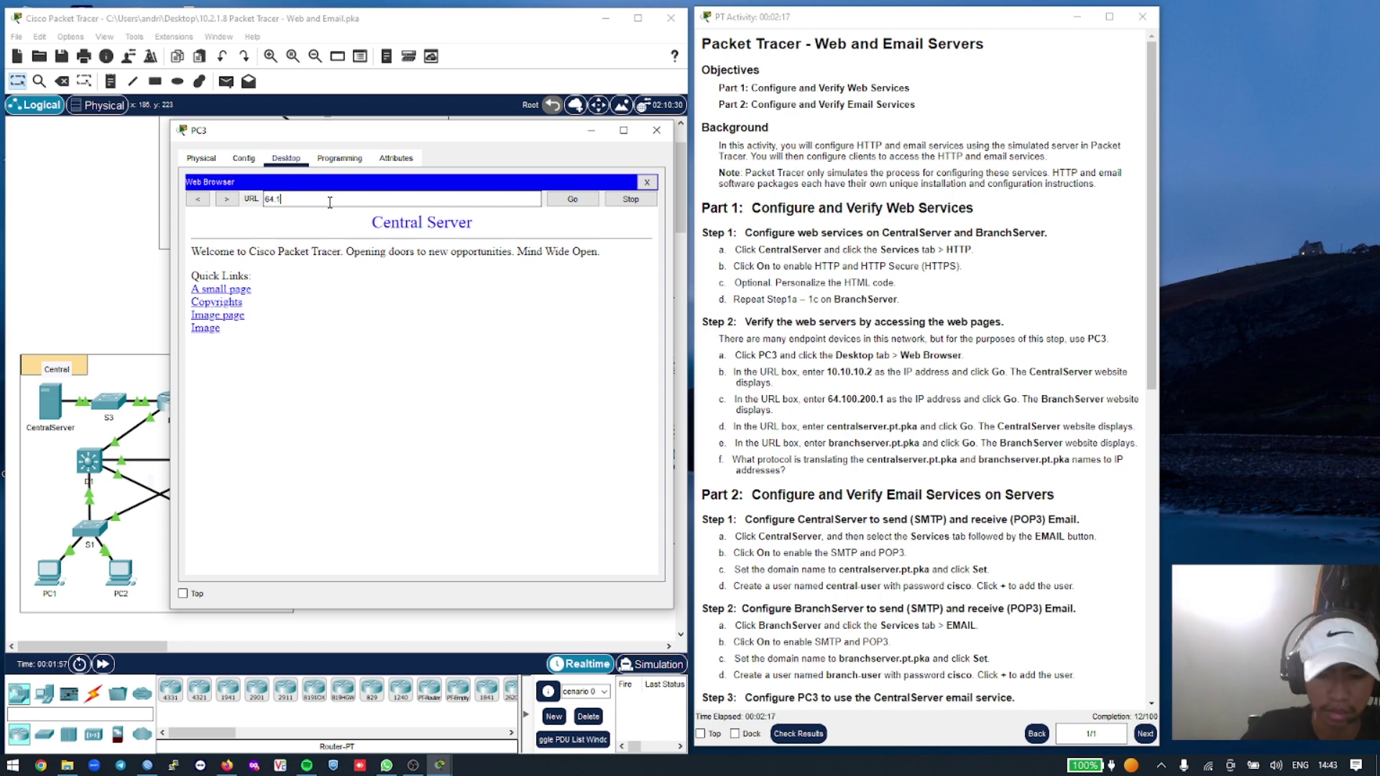
{"action": "type", "text": "00.200"}
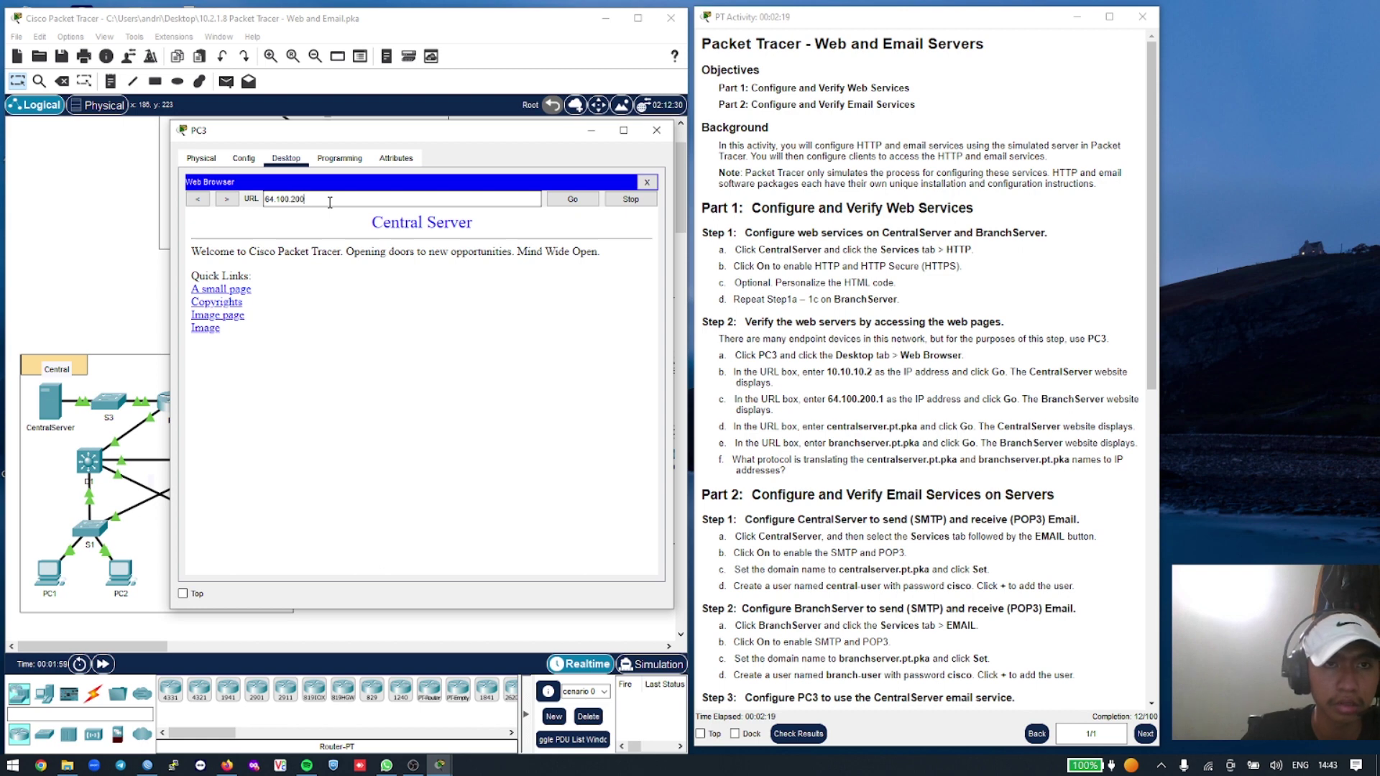
{"action": "type", "text": ".1"}
{"action": "key", "text": "Return"}
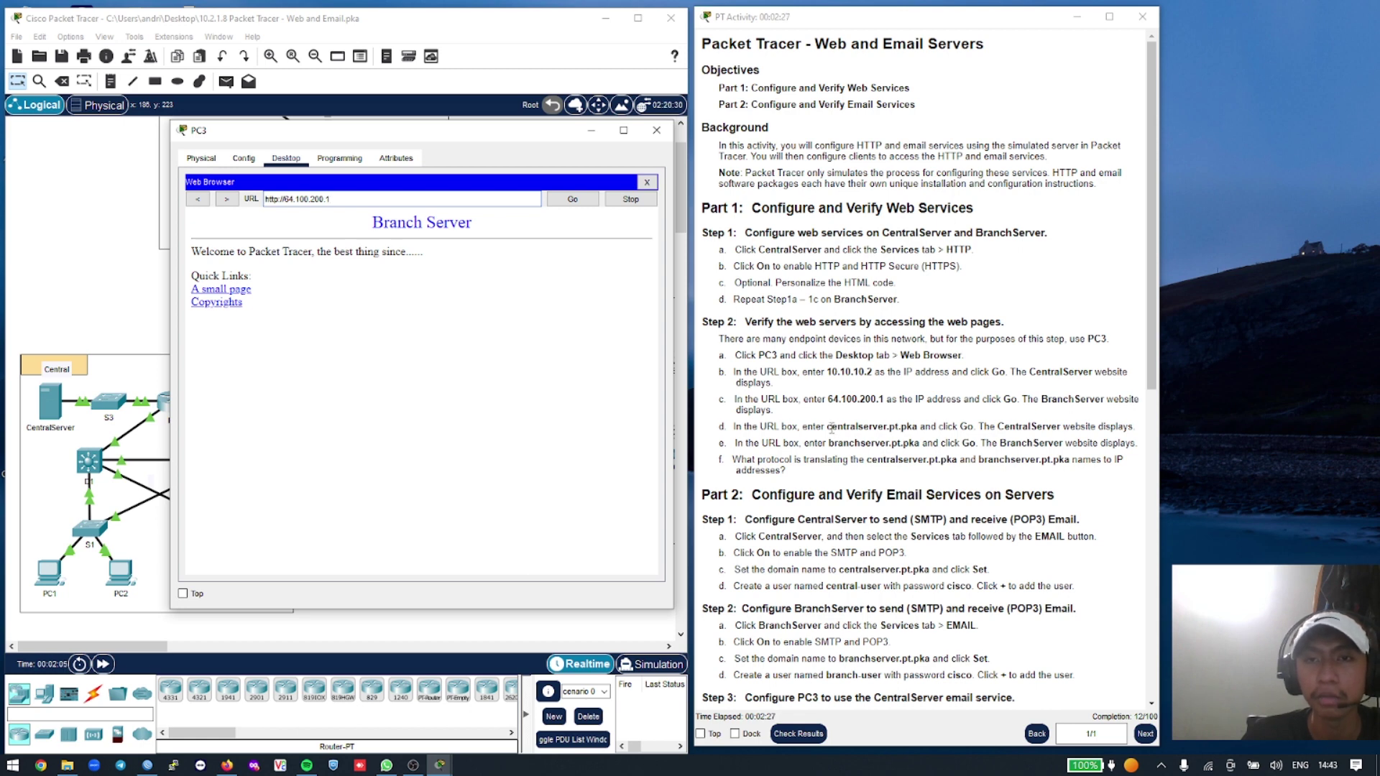
Copy centralserver.pt.pka from the instructions into PC3's Web Browser address and load the CentralServer website
{"action": "left_click_drag", "start_coordinate": [829, 427], "coordinate": [908, 431]}
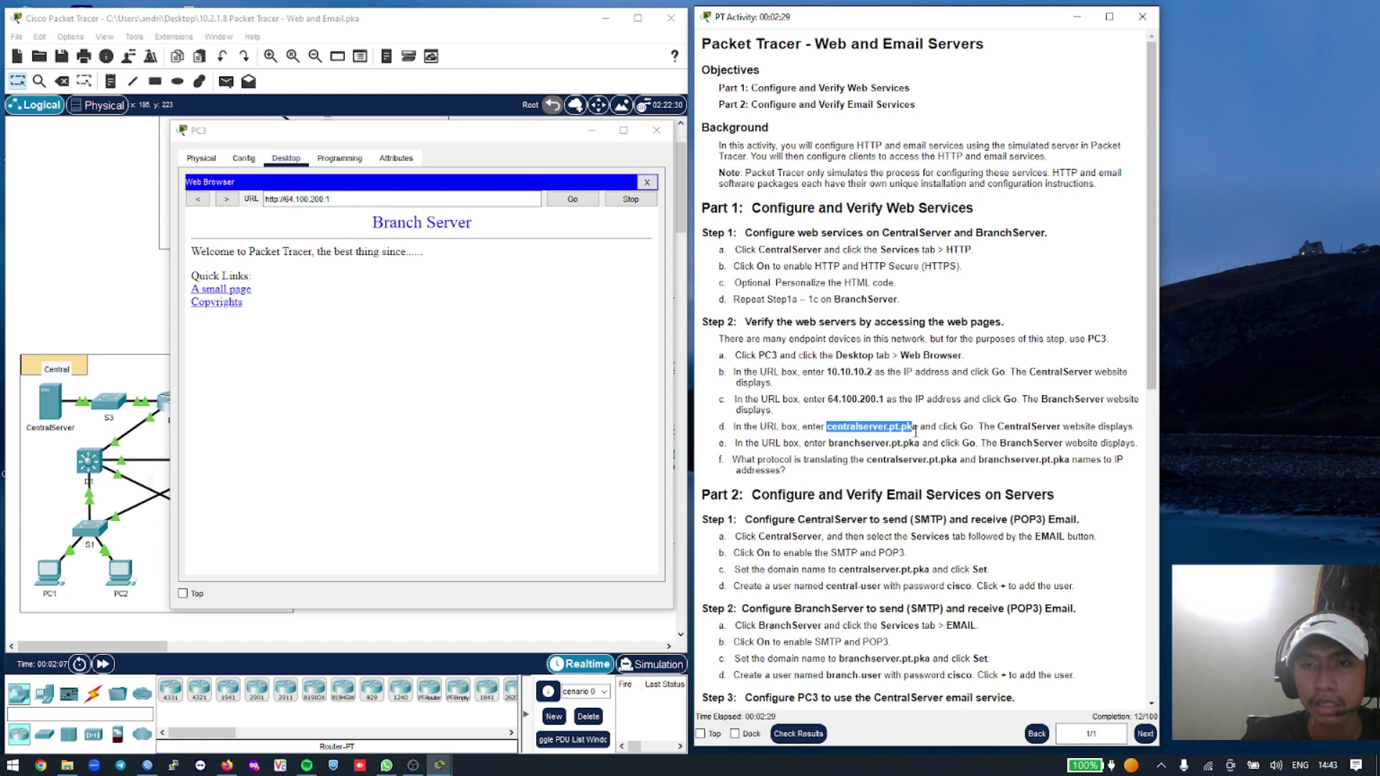
{"action": "right_click", "coordinate": [909, 426]}
{"action": "left_click", "coordinate": [914, 435]}
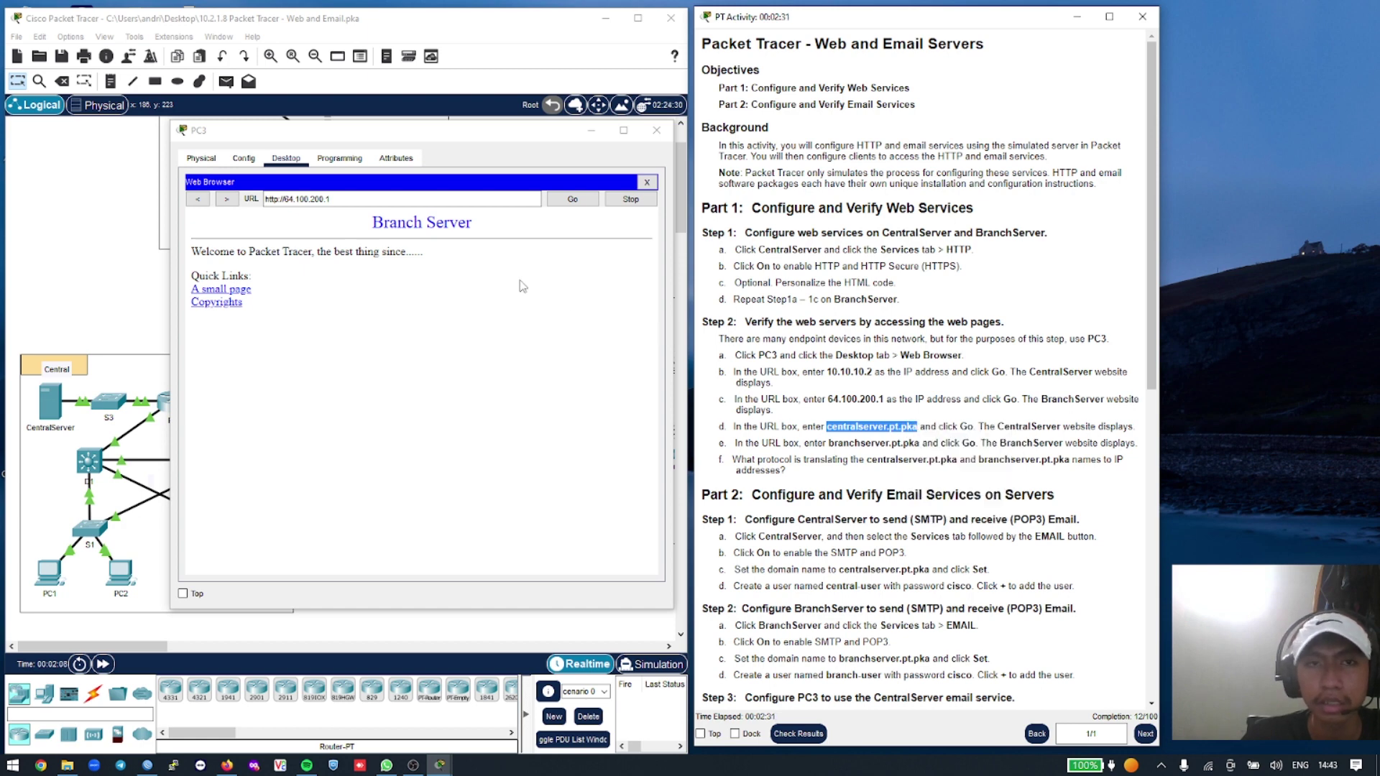
{"action": "triple_click", "coordinate": [440, 201]}
{"action": "key", "text": "ctrl+v"}
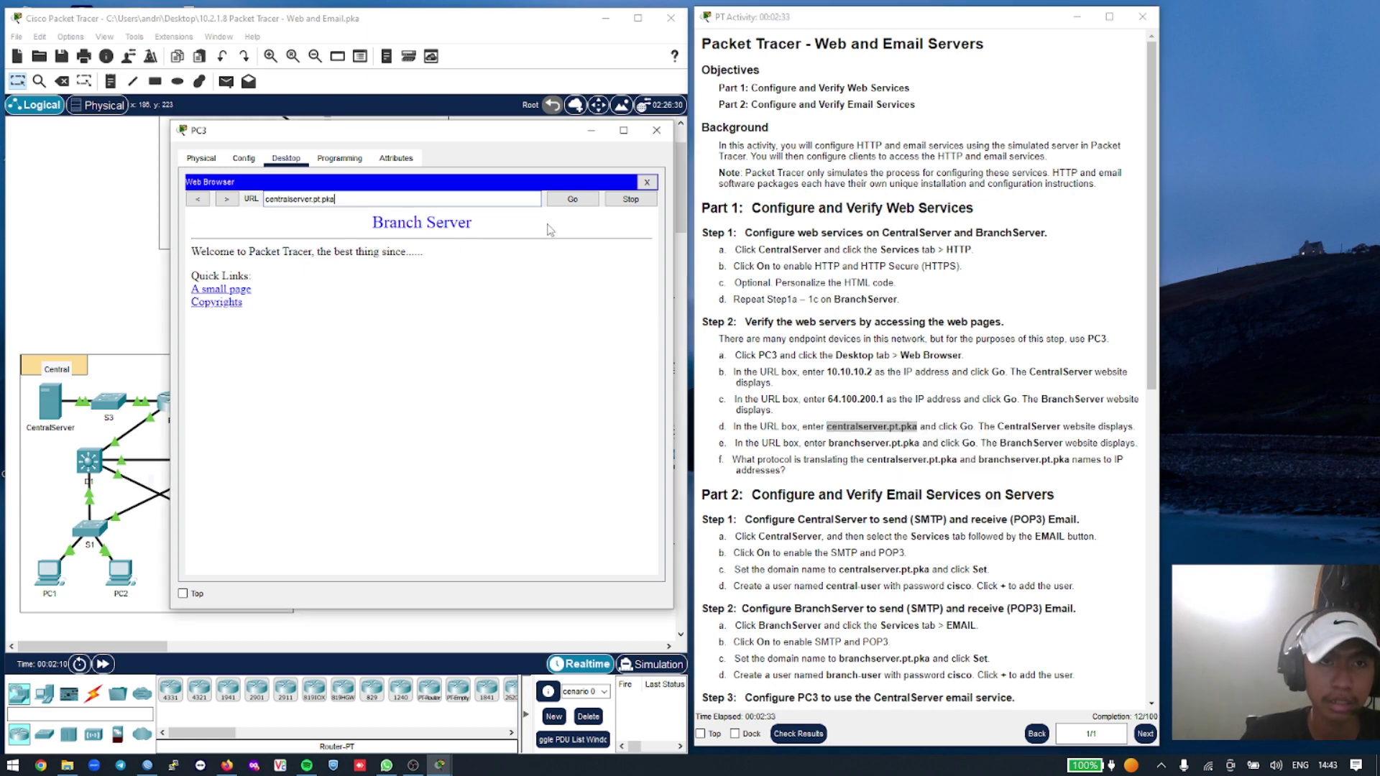
{"action": "left_click", "coordinate": [572, 200]}
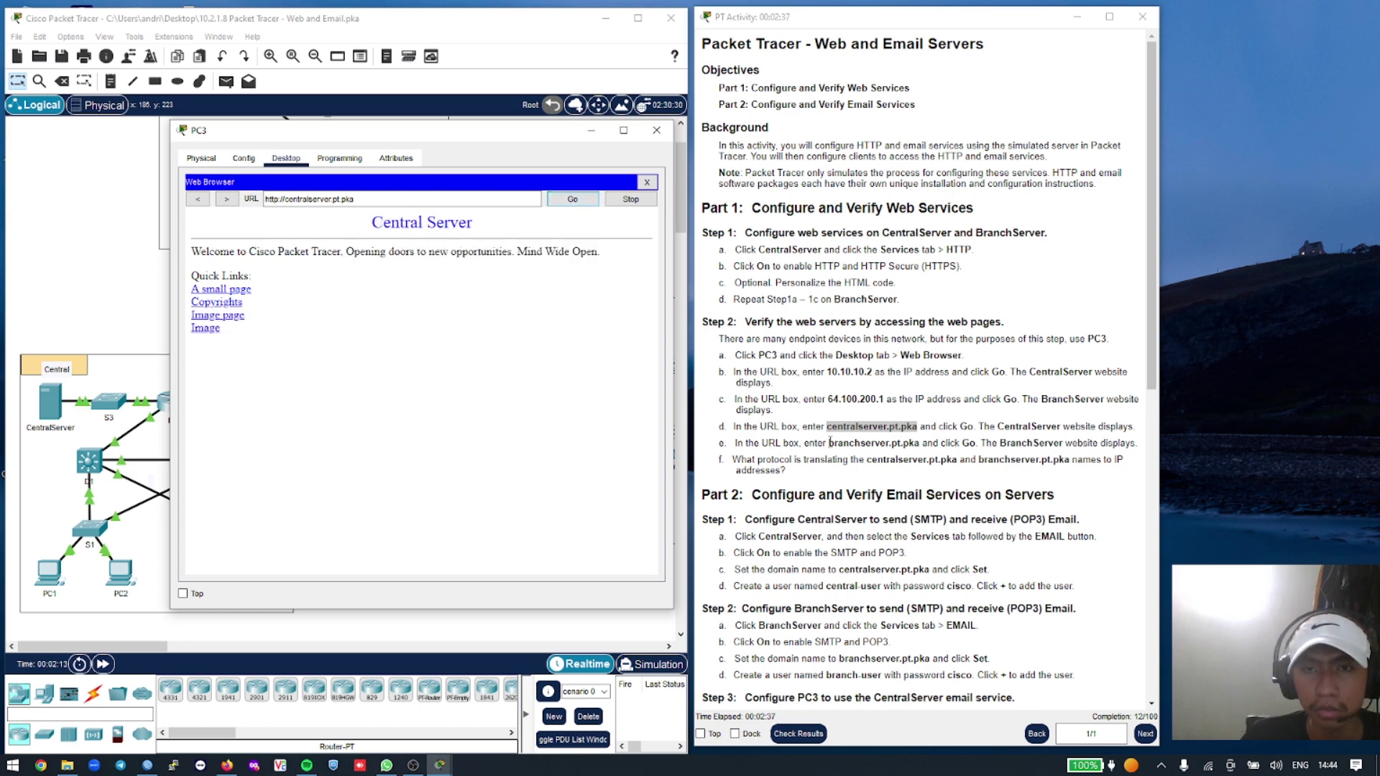
Copy branchserver.pt.pka from the instructions into PC3's Web Browser address and load the BranchServer website
{"action": "left_click_drag", "start_coordinate": [830, 441], "coordinate": [918, 446]}
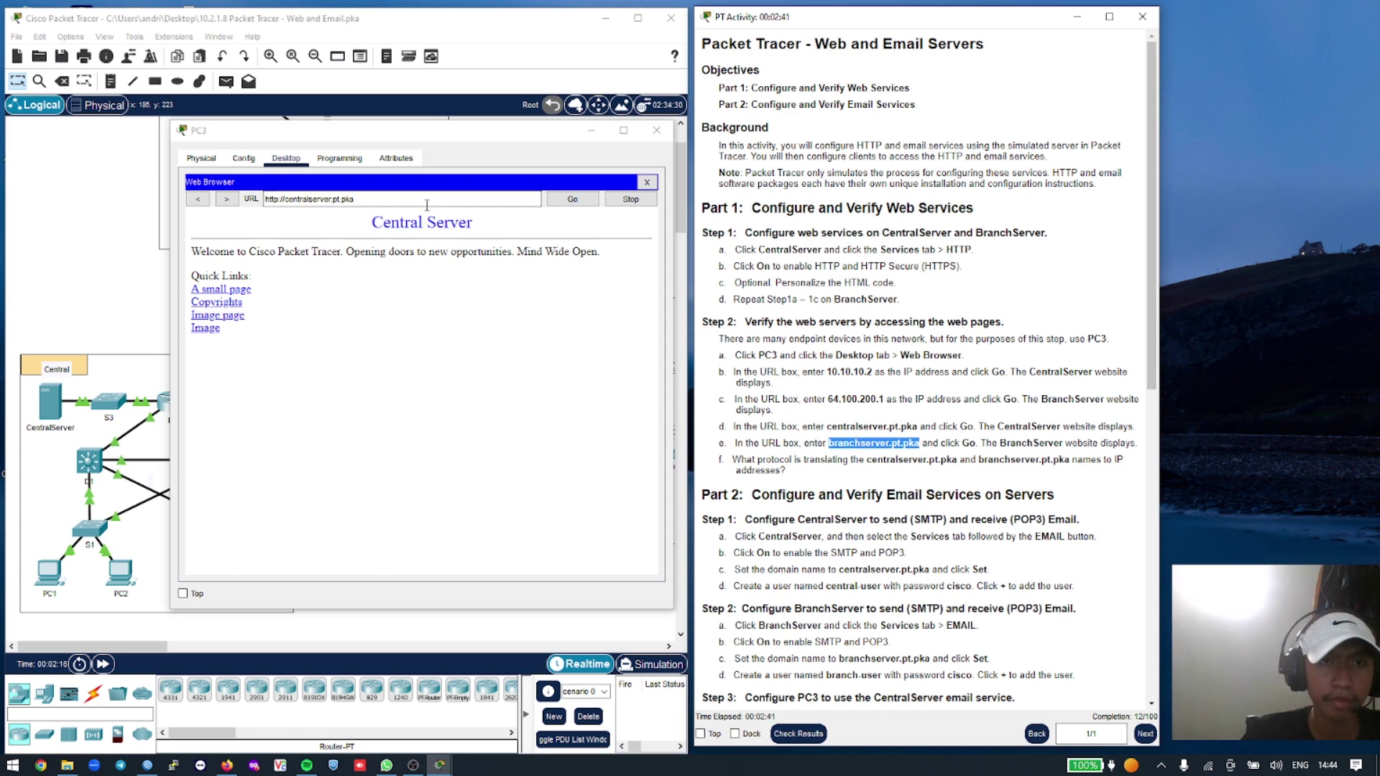
{"action": "triple_click", "coordinate": [473, 199]}
{"action": "key", "text": "ctrl+v"}
{"action": "left_click", "coordinate": [561, 203]}
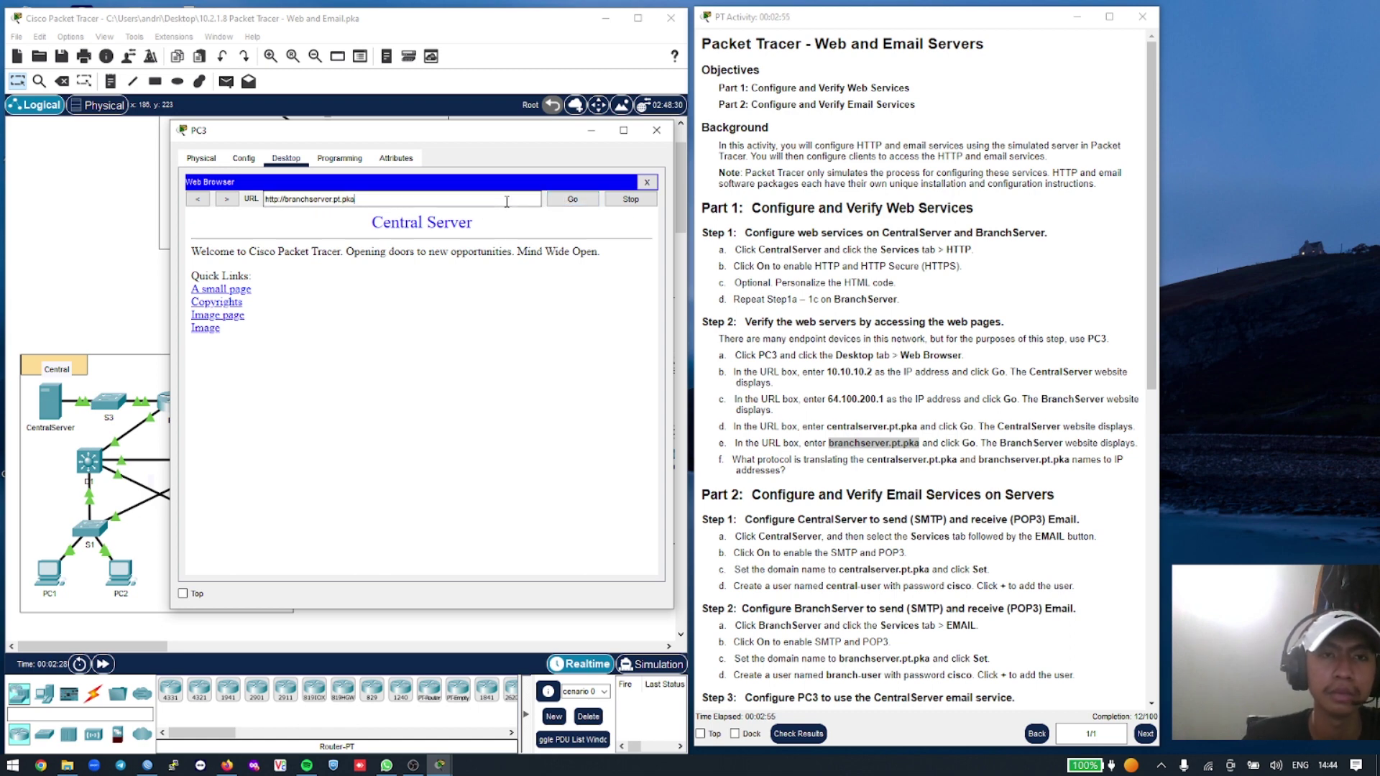
{"action": "left_click", "coordinate": [484, 200]}
{"action": "key", "text": "Return"}
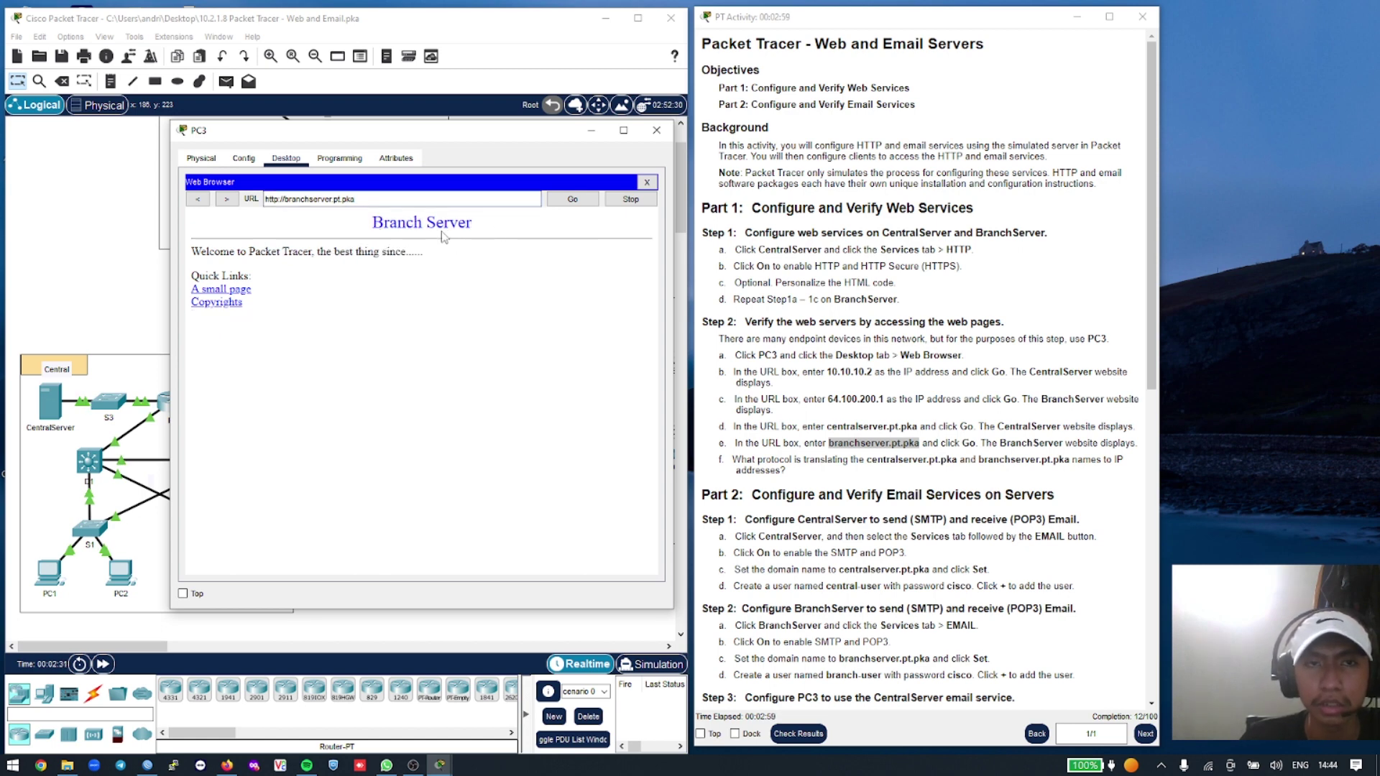
{"action": "scroll", "coordinate": [741, 338], "scroll_direction": "down", "scroll_amount": 3}
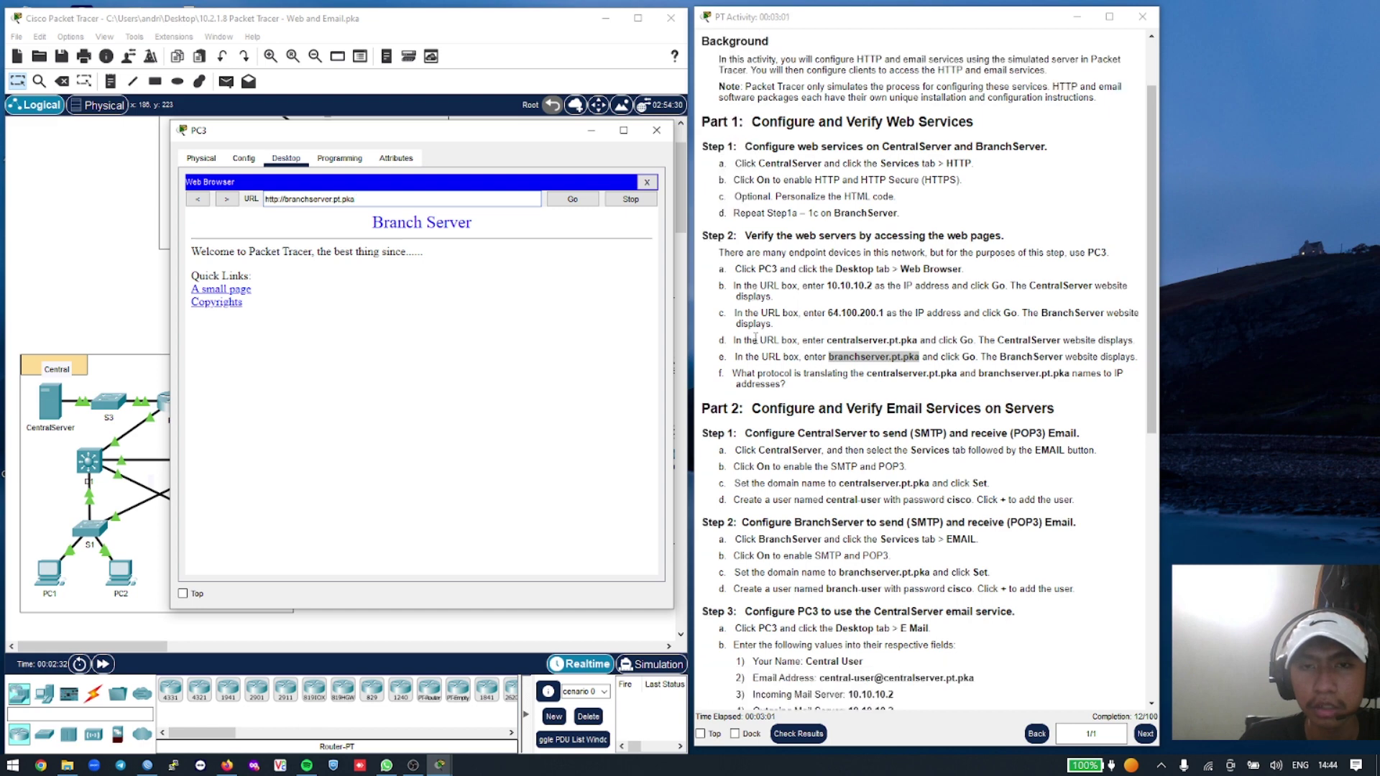
Close PC3's Web Browser and its device window
{"action": "scroll", "coordinate": [760, 351], "scroll_direction": "down", "scroll_amount": 2}
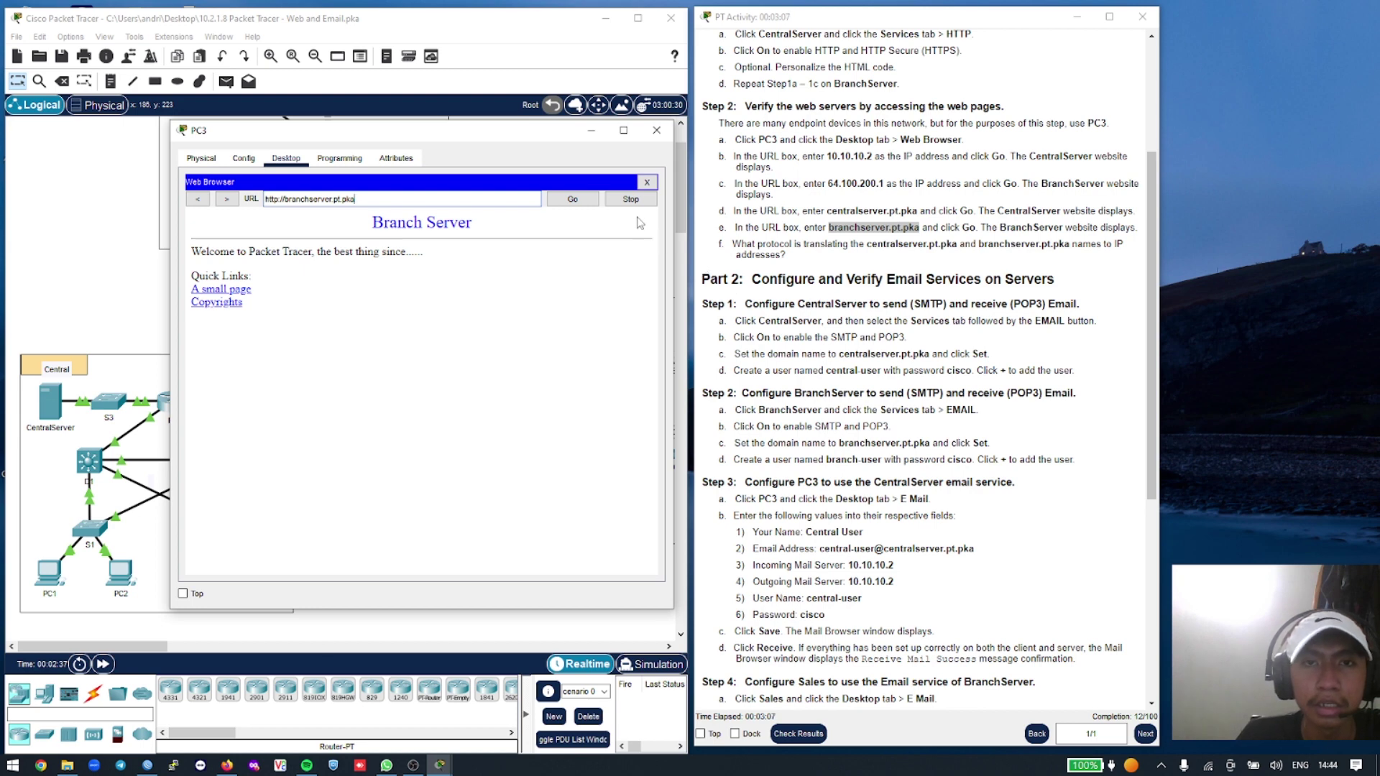
{"action": "left_click", "coordinate": [656, 132]}
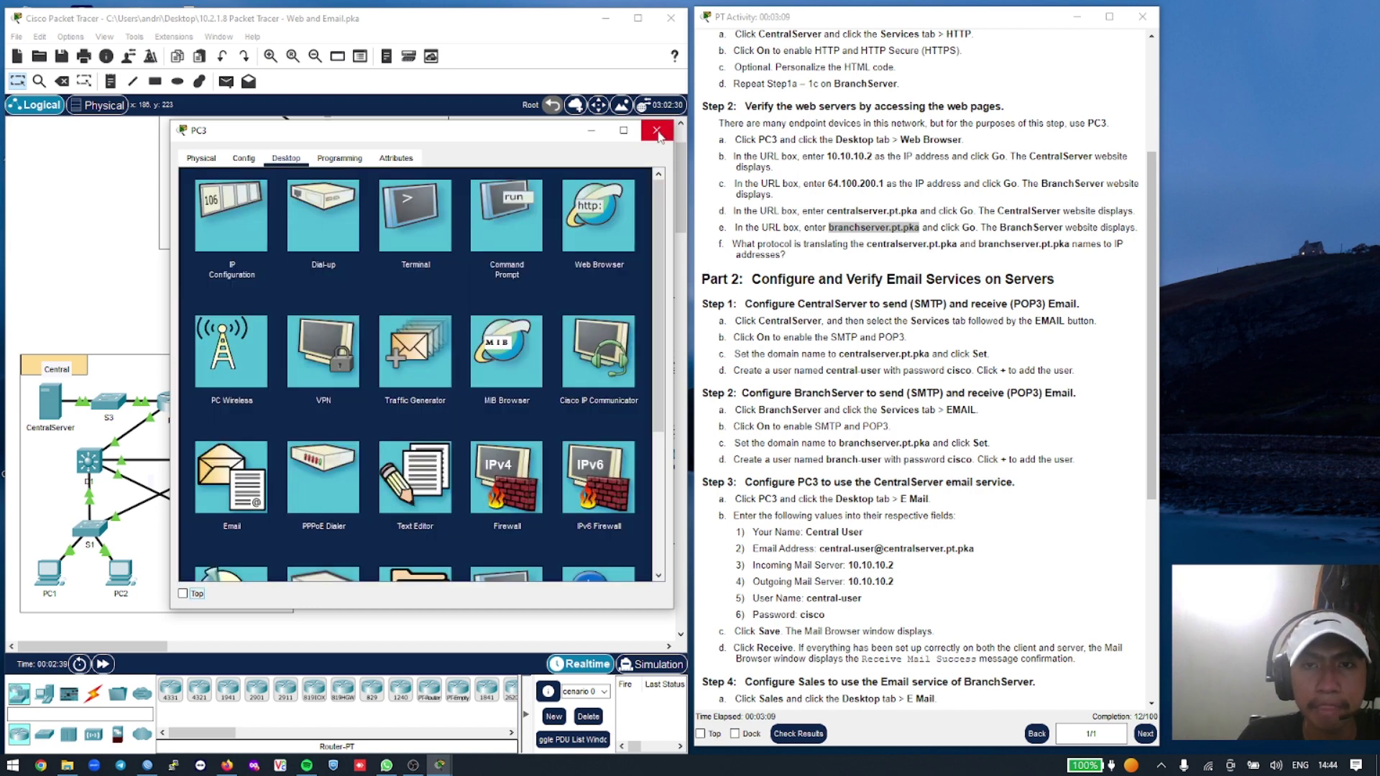
{"action": "left_click", "coordinate": [657, 133]}
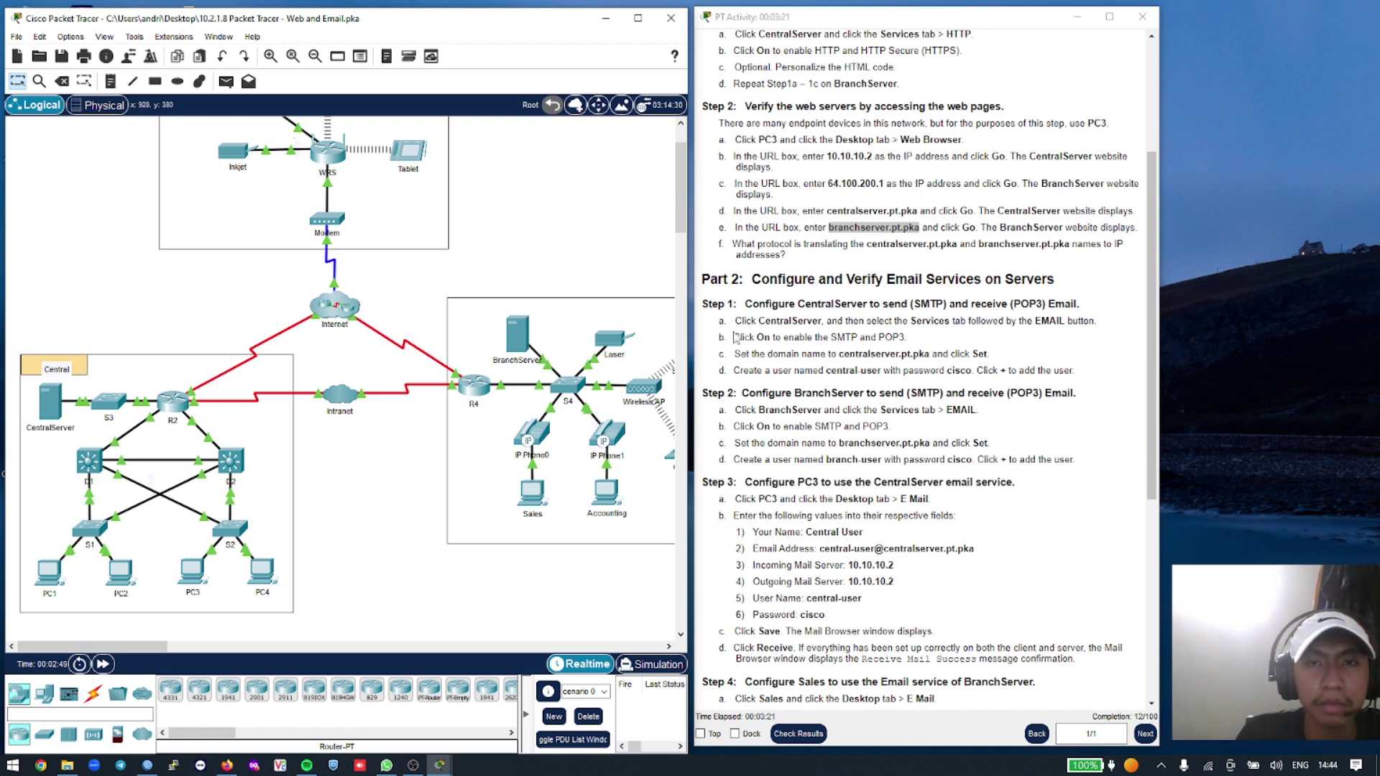
Open CentralServer's email service settings and turn on both SMTP and POP3
{"action": "left_click", "coordinate": [50, 403]}
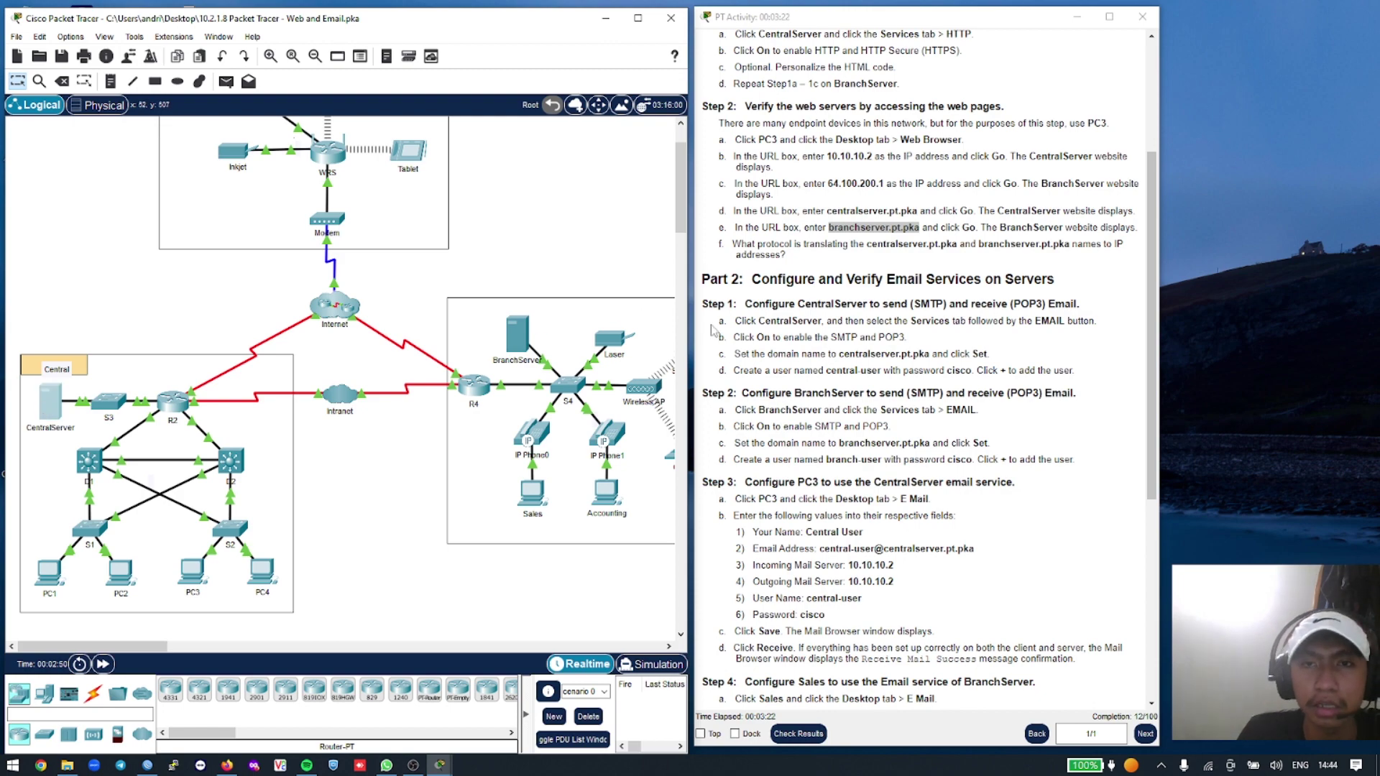
{"action": "left_click_drag", "start_coordinate": [750, 136], "coordinate": [432, 115]}
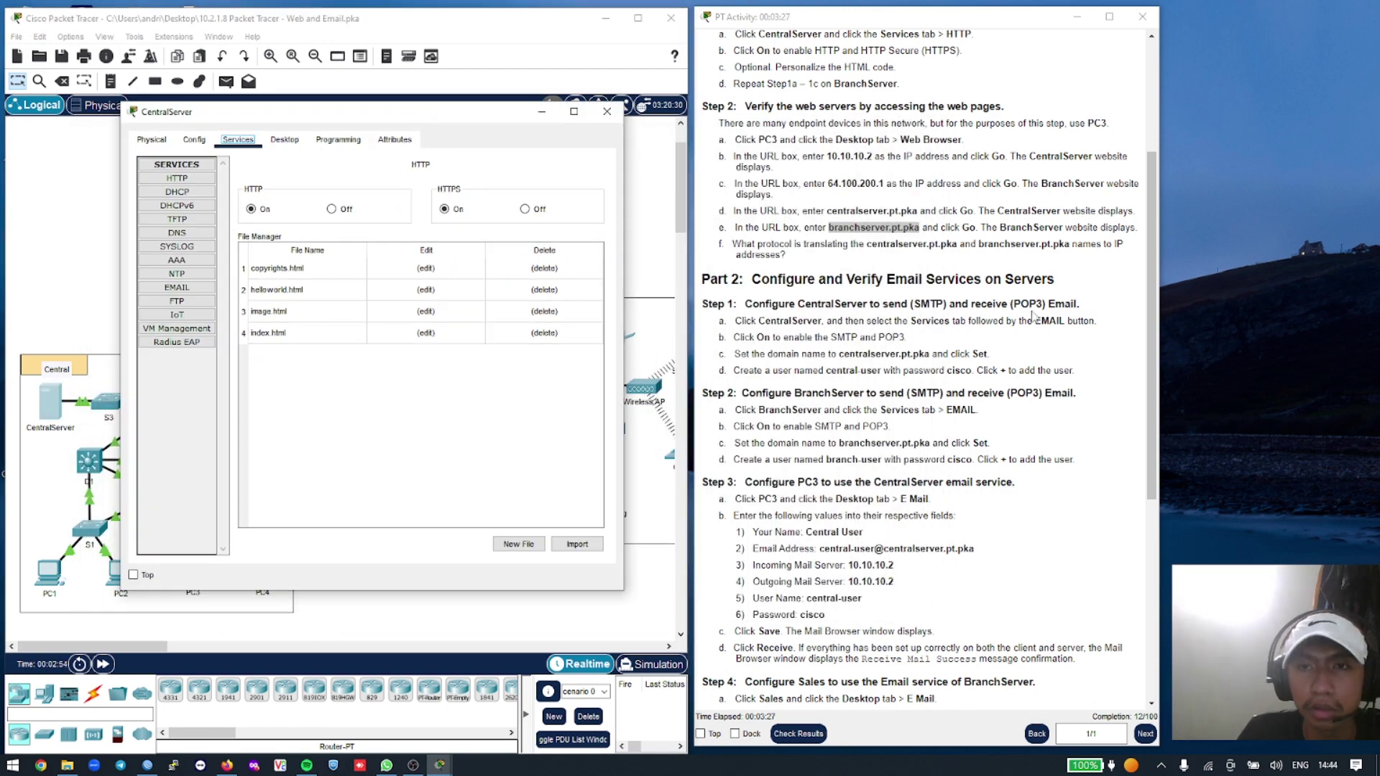
{"action": "left_click", "coordinate": [206, 289]}
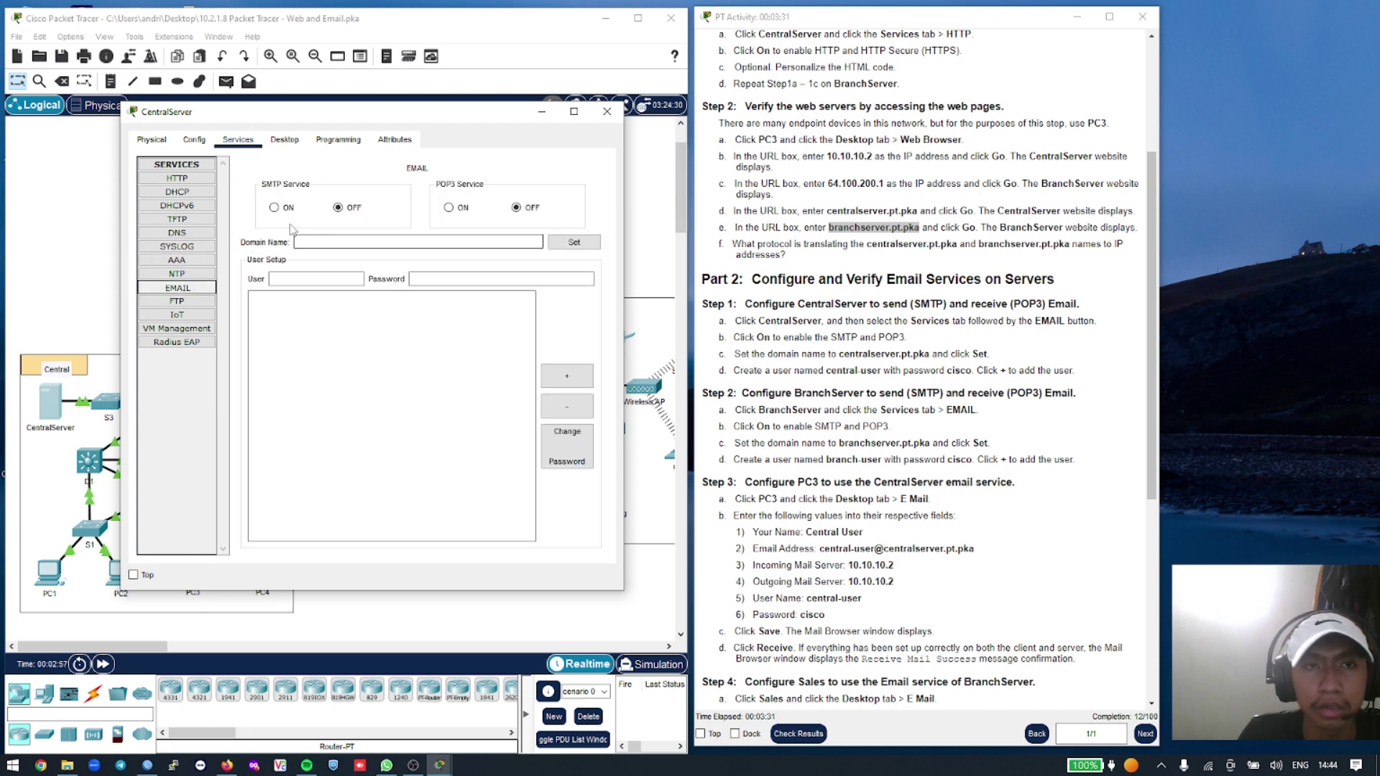
{"action": "left_click", "coordinate": [285, 210]}
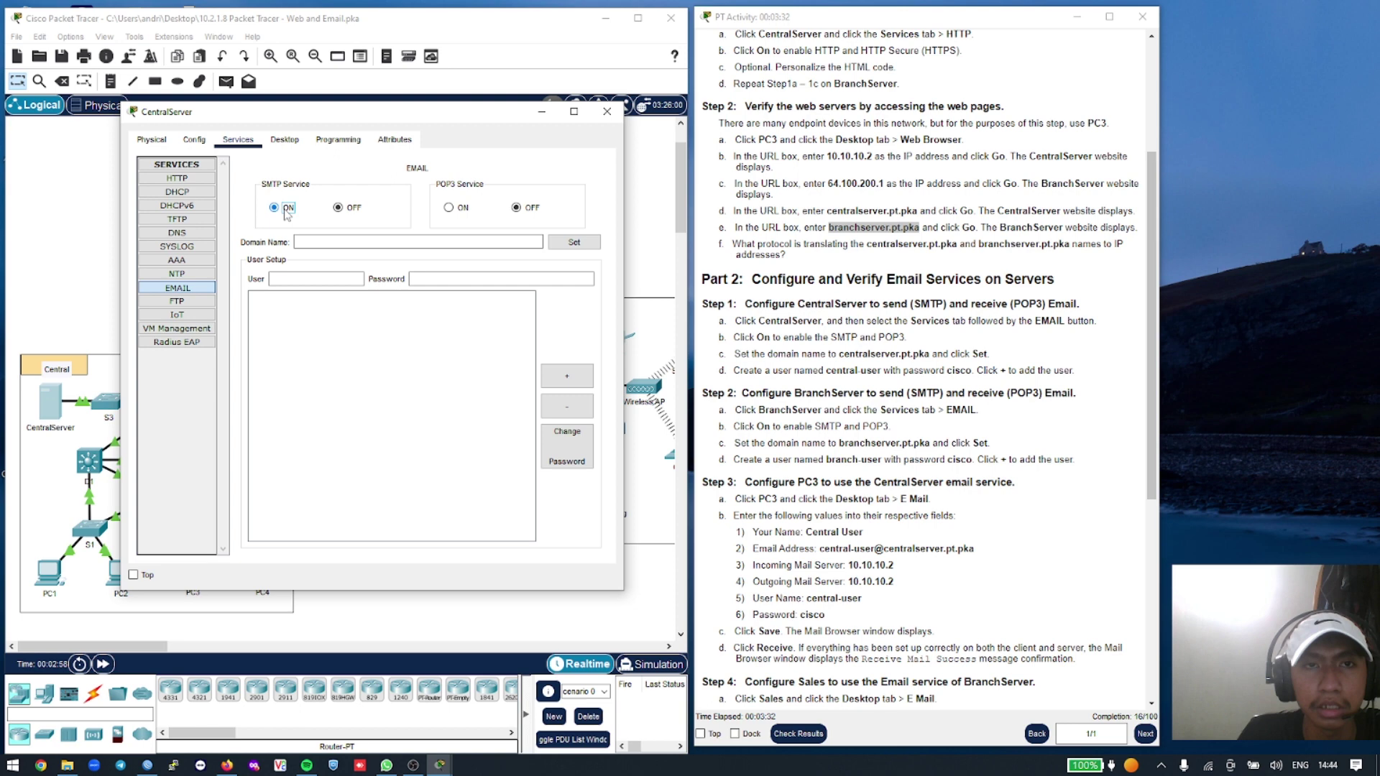
{"action": "left_click", "coordinate": [450, 210]}
Copy centralserver.pt.pka from the instructions into CentralServer's email domain name and set it
{"action": "left_click", "coordinate": [417, 241]}
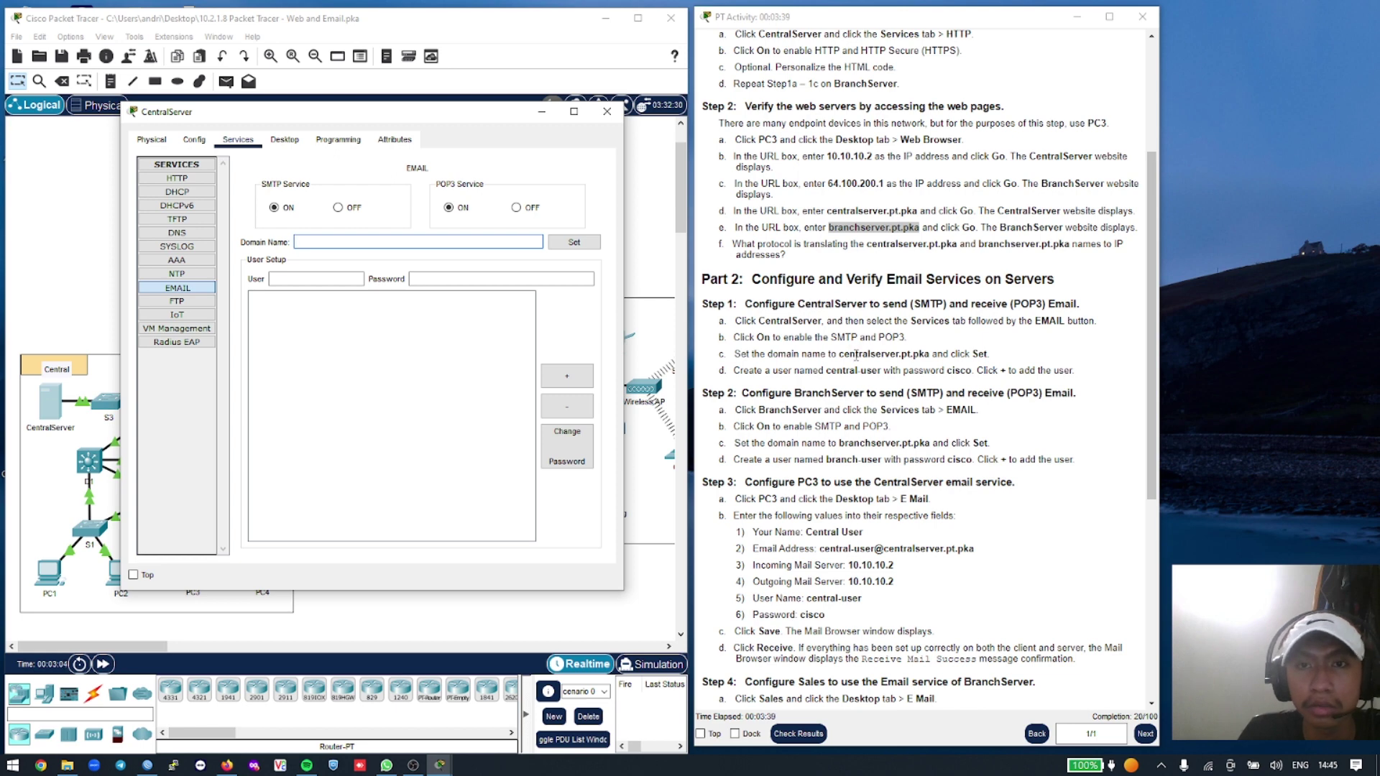
{"action": "left_click_drag", "start_coordinate": [840, 354], "coordinate": [928, 360]}
{"action": "right_click", "coordinate": [929, 360]}
{"action": "left_click", "coordinate": [943, 365]}
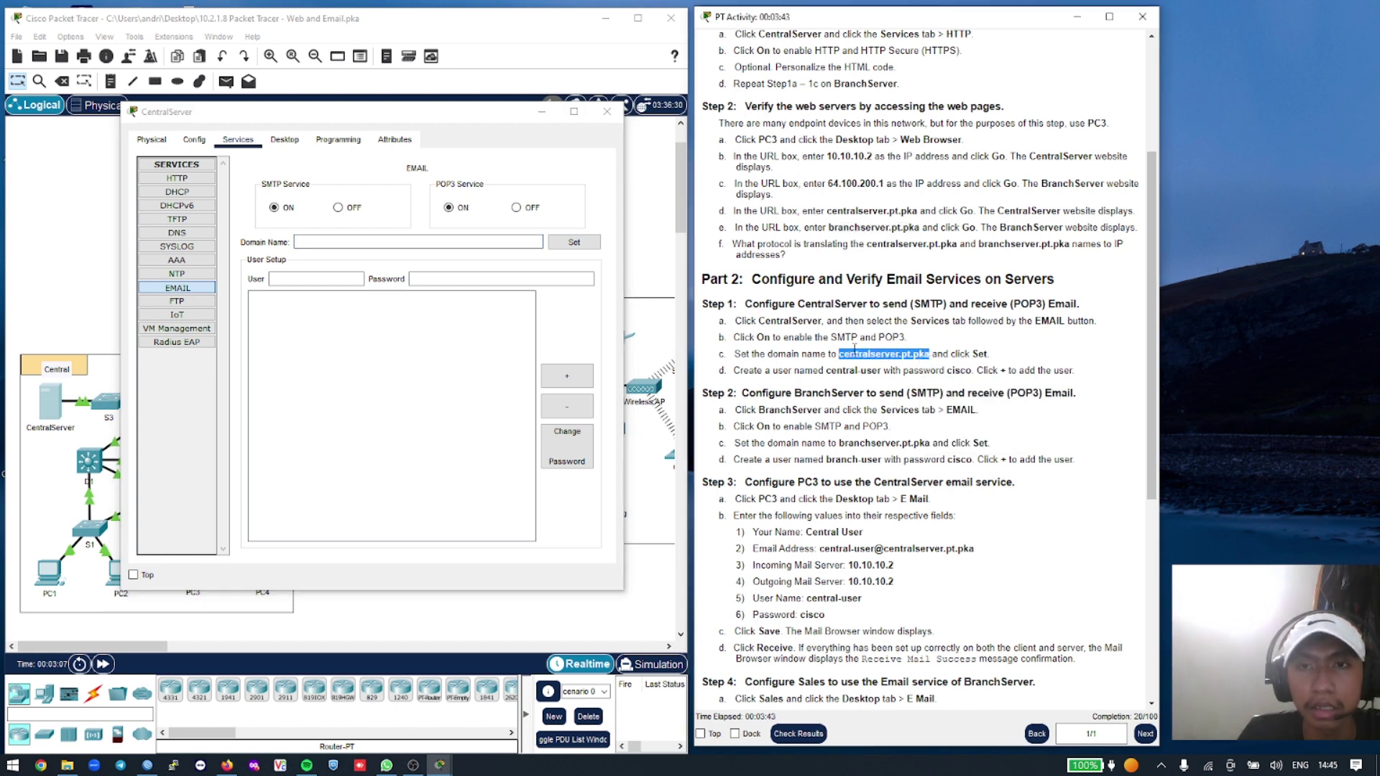
{"action": "left_click", "coordinate": [369, 242]}
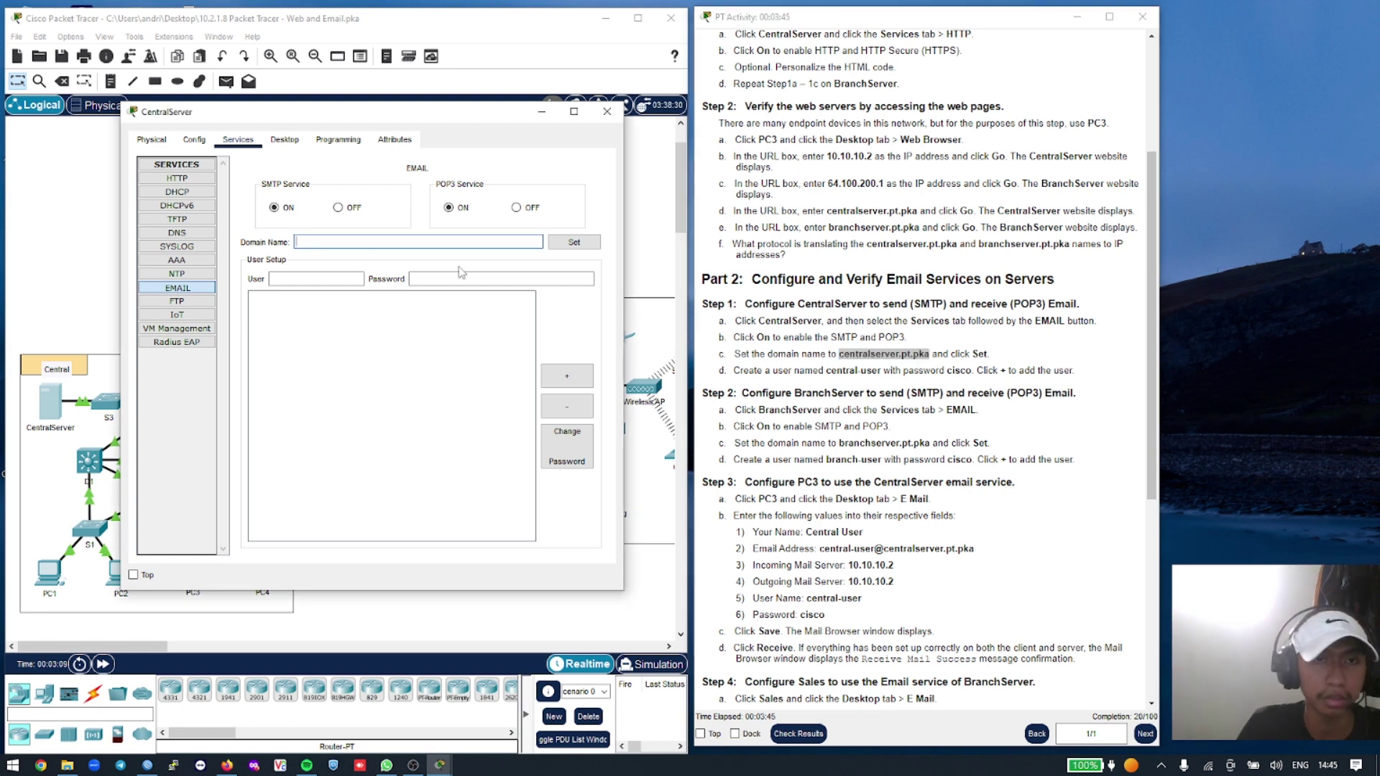
{"action": "key", "text": "ctrl+v"}
{"action": "left_click", "coordinate": [575, 242]}
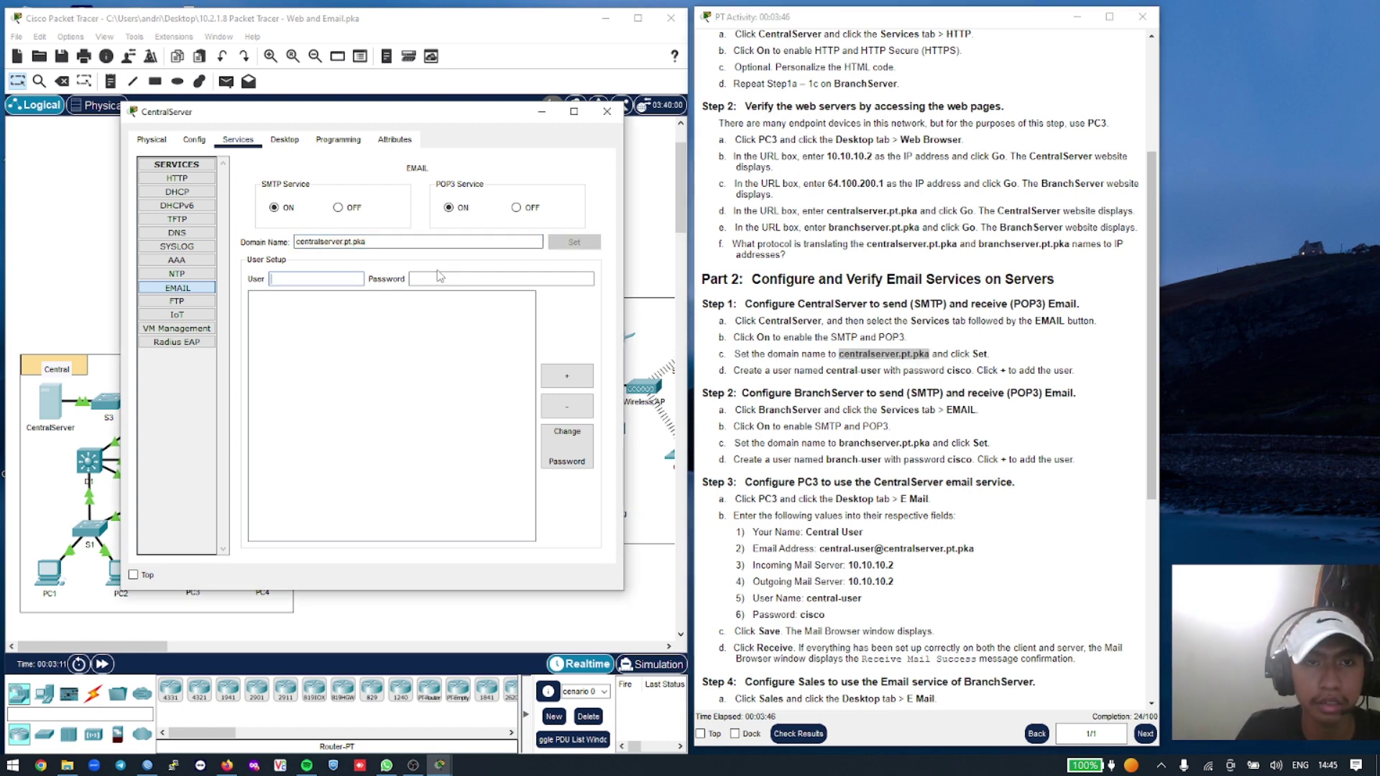
Add the email user central-user with the account password on CentralServer, check the new entry, and close the server window
{"action": "left_click", "coordinate": [350, 279]}
{"action": "type", "text": "central-user"}
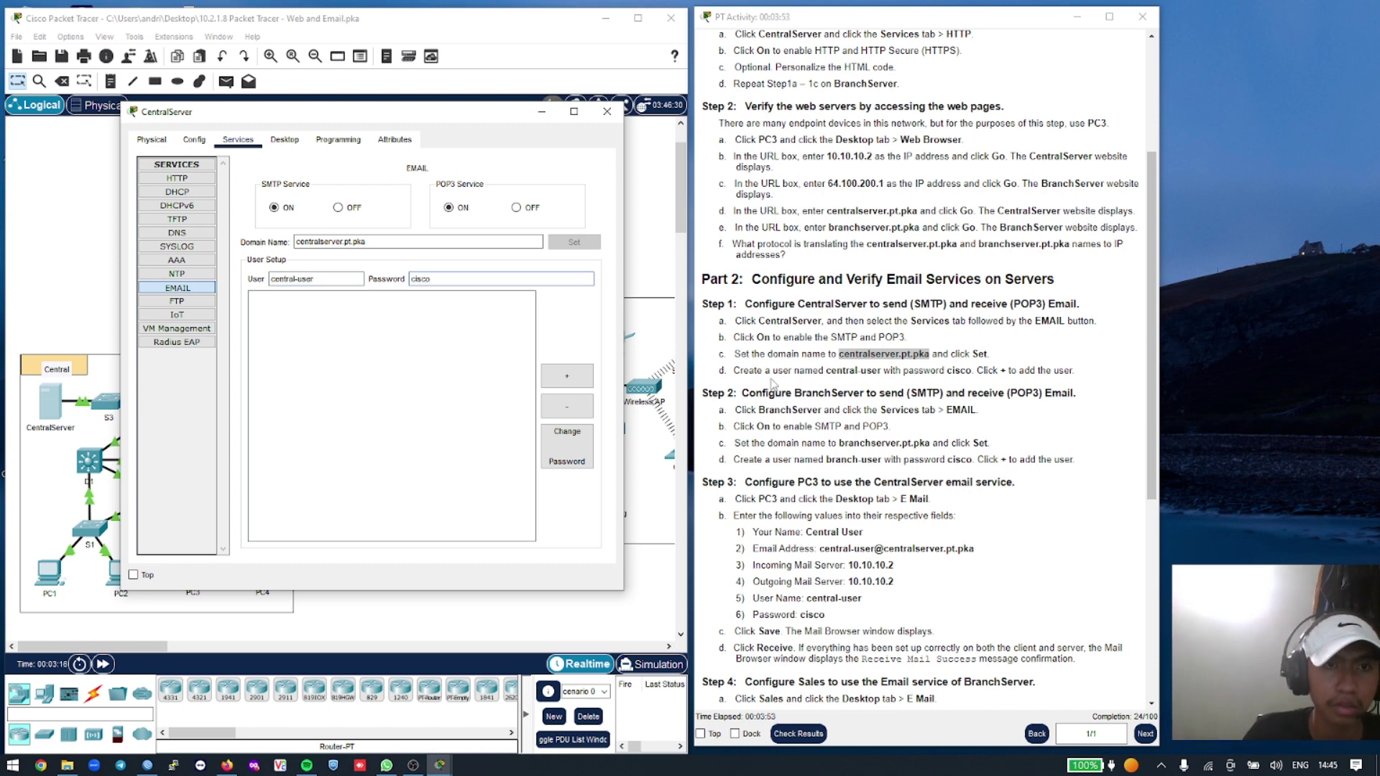
{"action": "left_click", "coordinate": [567, 375]}
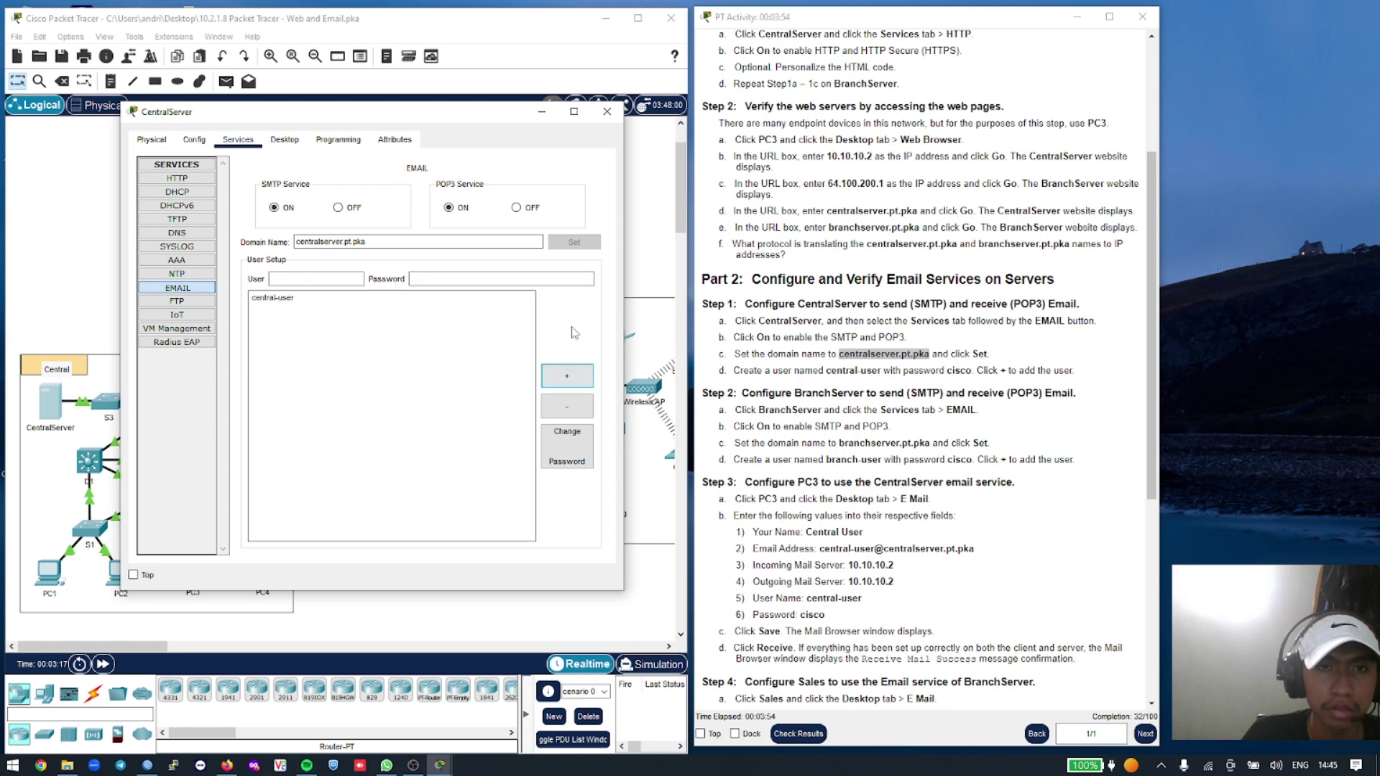
{"action": "left_click", "coordinate": [567, 376]}
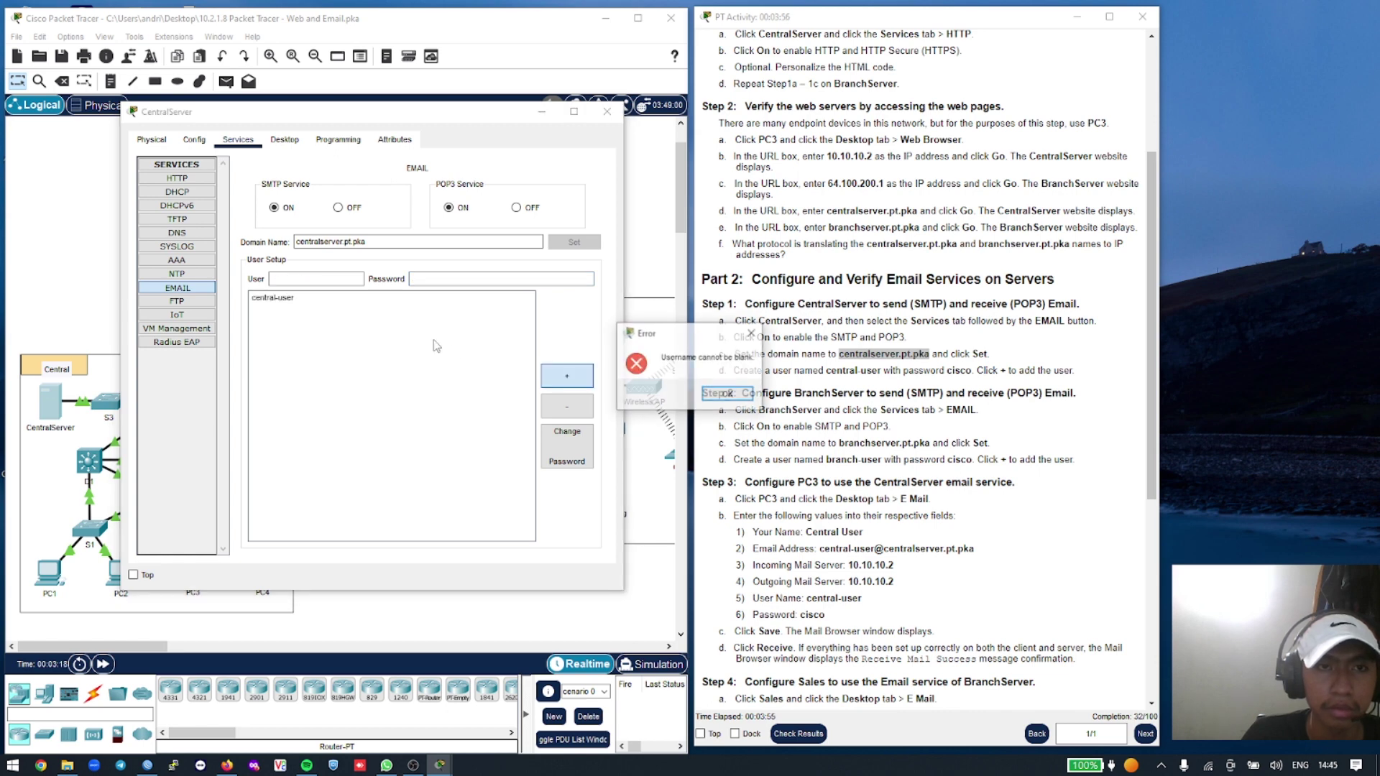
{"action": "left_click", "coordinate": [711, 392]}
{"action": "left_click", "coordinate": [307, 299]}
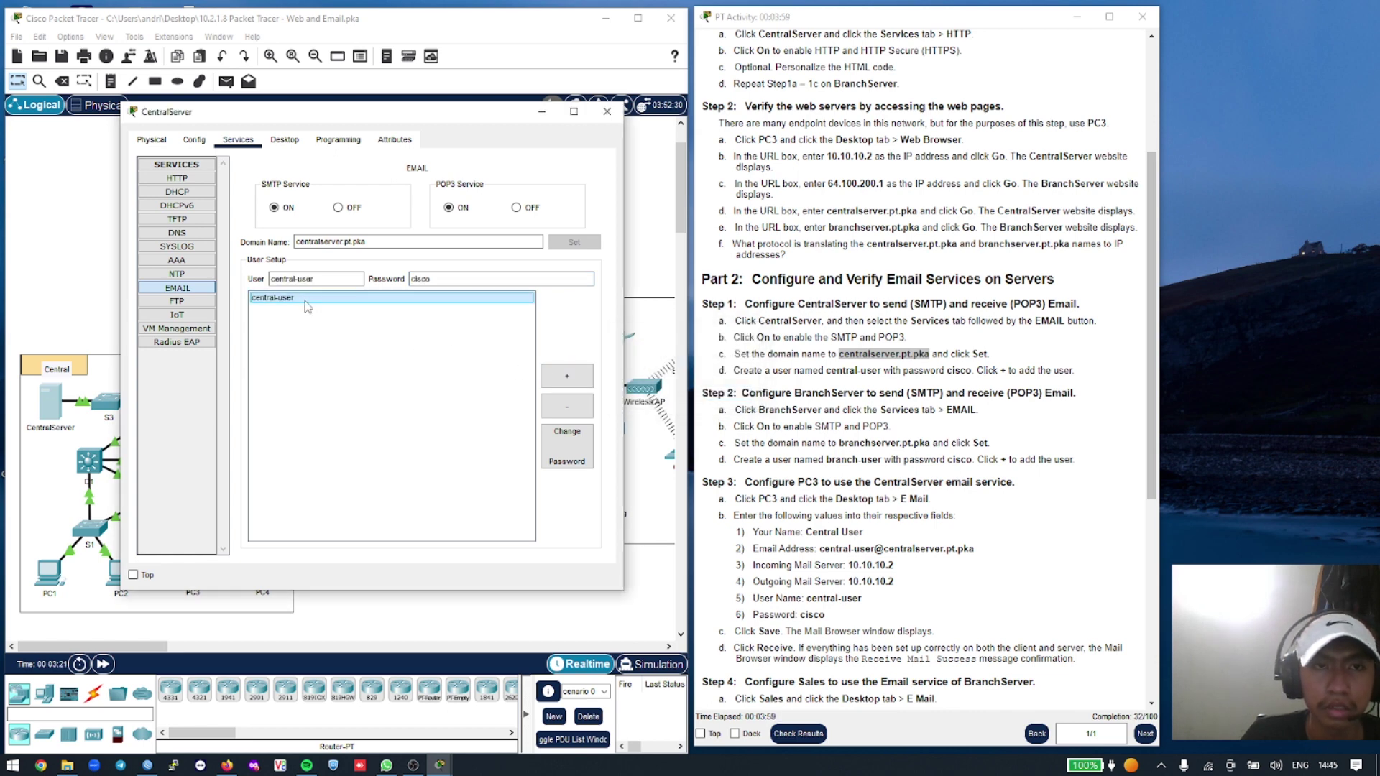
{"action": "left_click", "coordinate": [607, 112]}
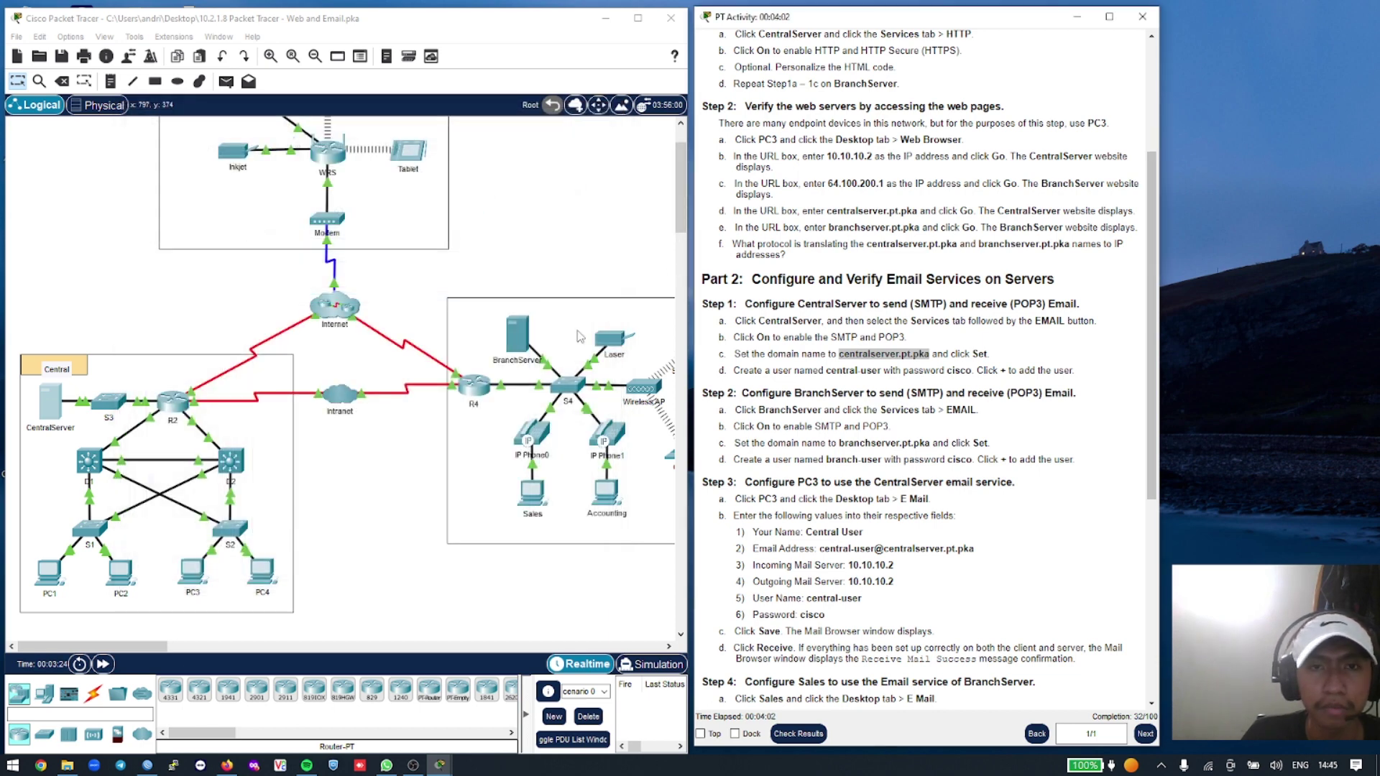
Open BranchServer's email service settings and turn on both SMTP and POP3
{"action": "left_click", "coordinate": [525, 333]}
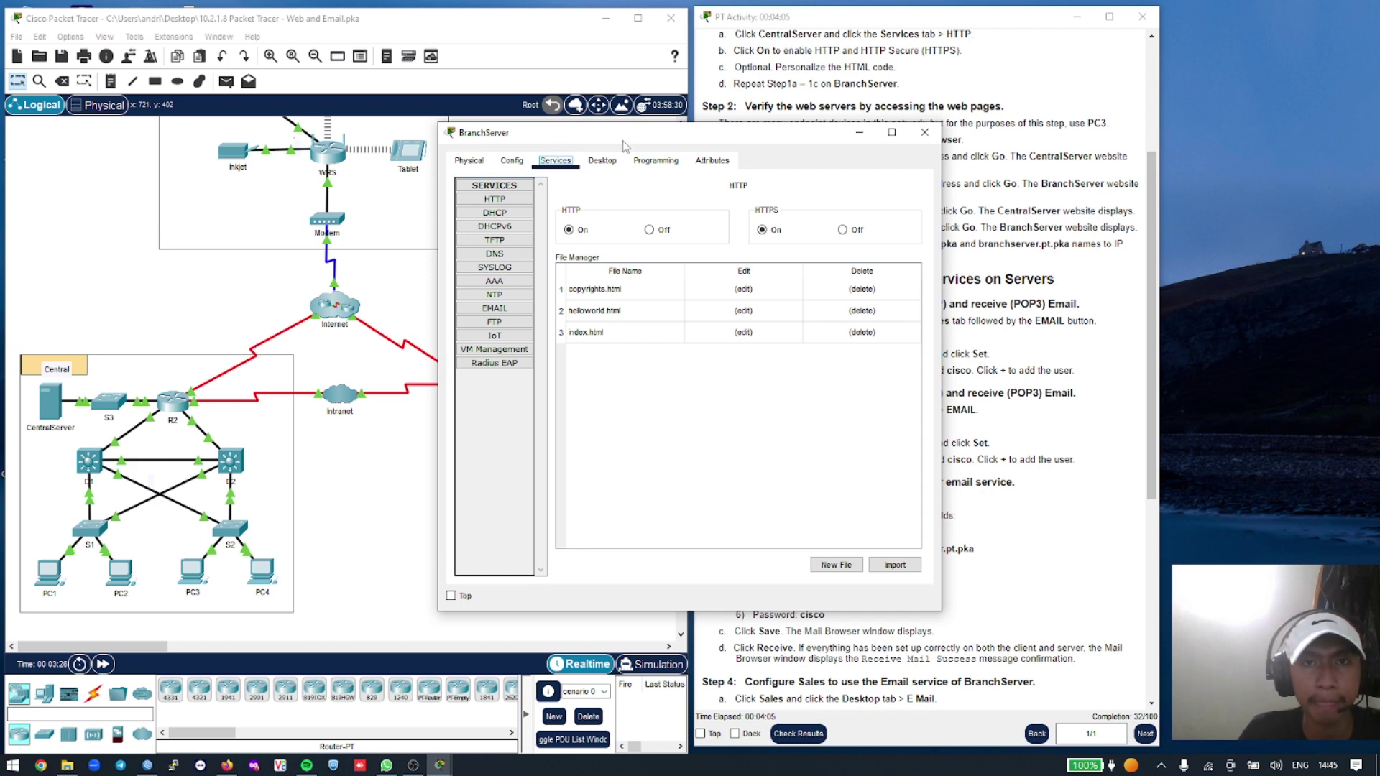
{"action": "left_click_drag", "start_coordinate": [624, 146], "coordinate": [223, 177]}
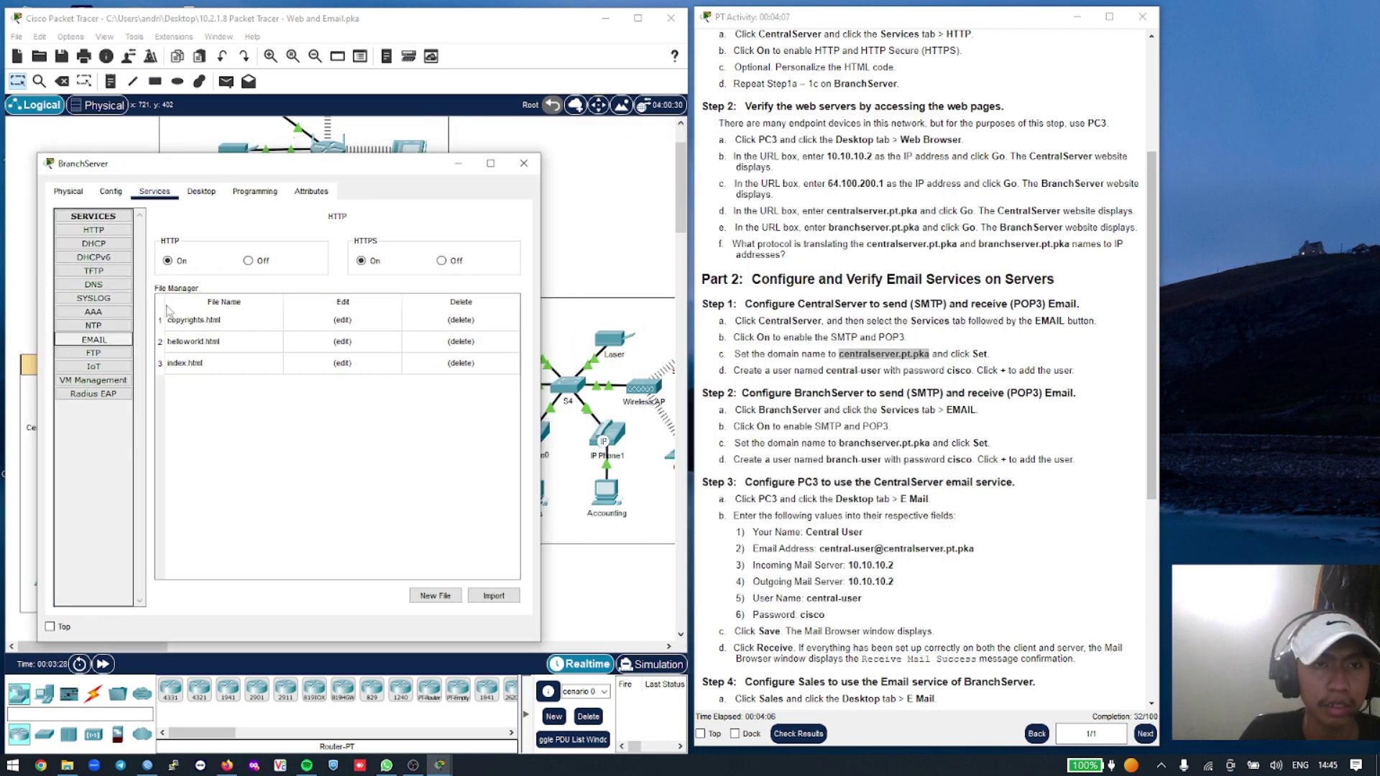
{"action": "left_click", "coordinate": [94, 339]}
{"action": "left_click", "coordinate": [190, 259]}
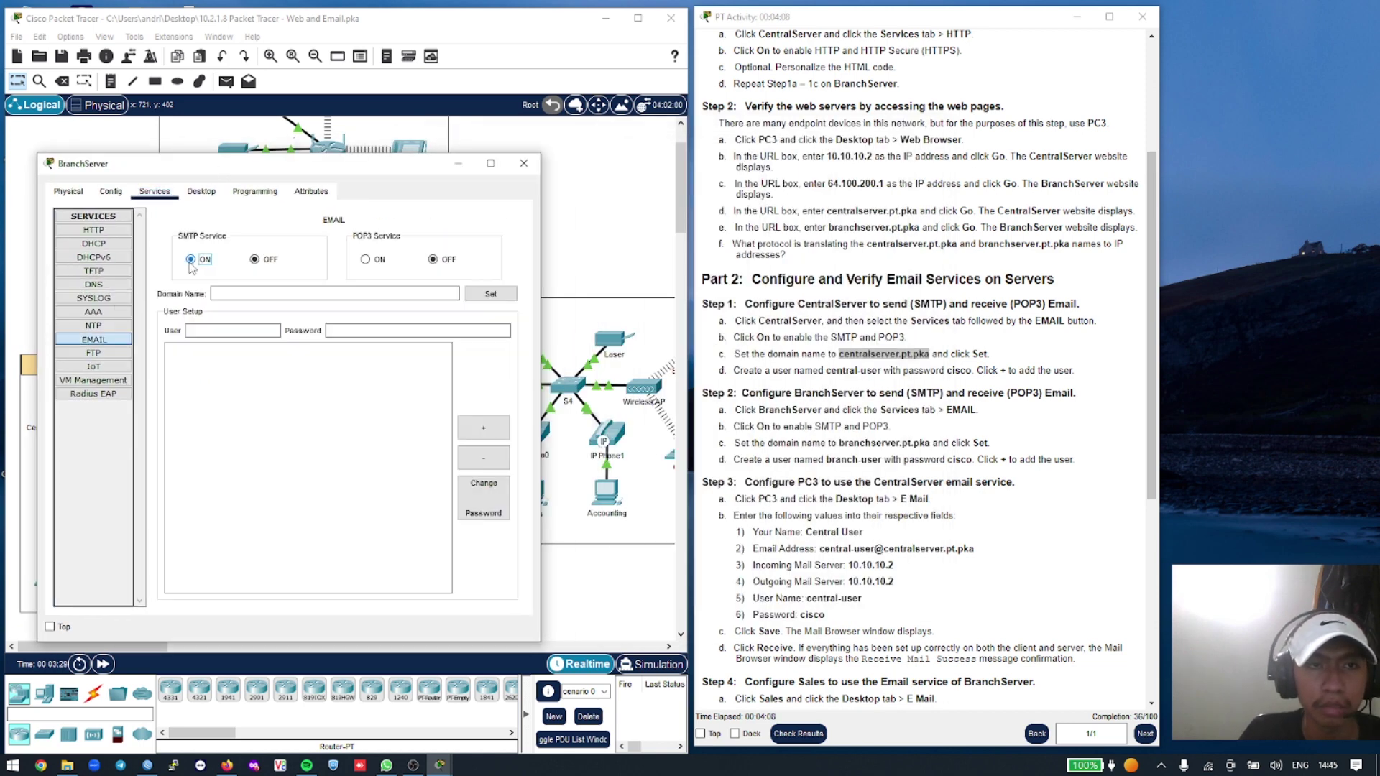
{"action": "left_click", "coordinate": [366, 259]}
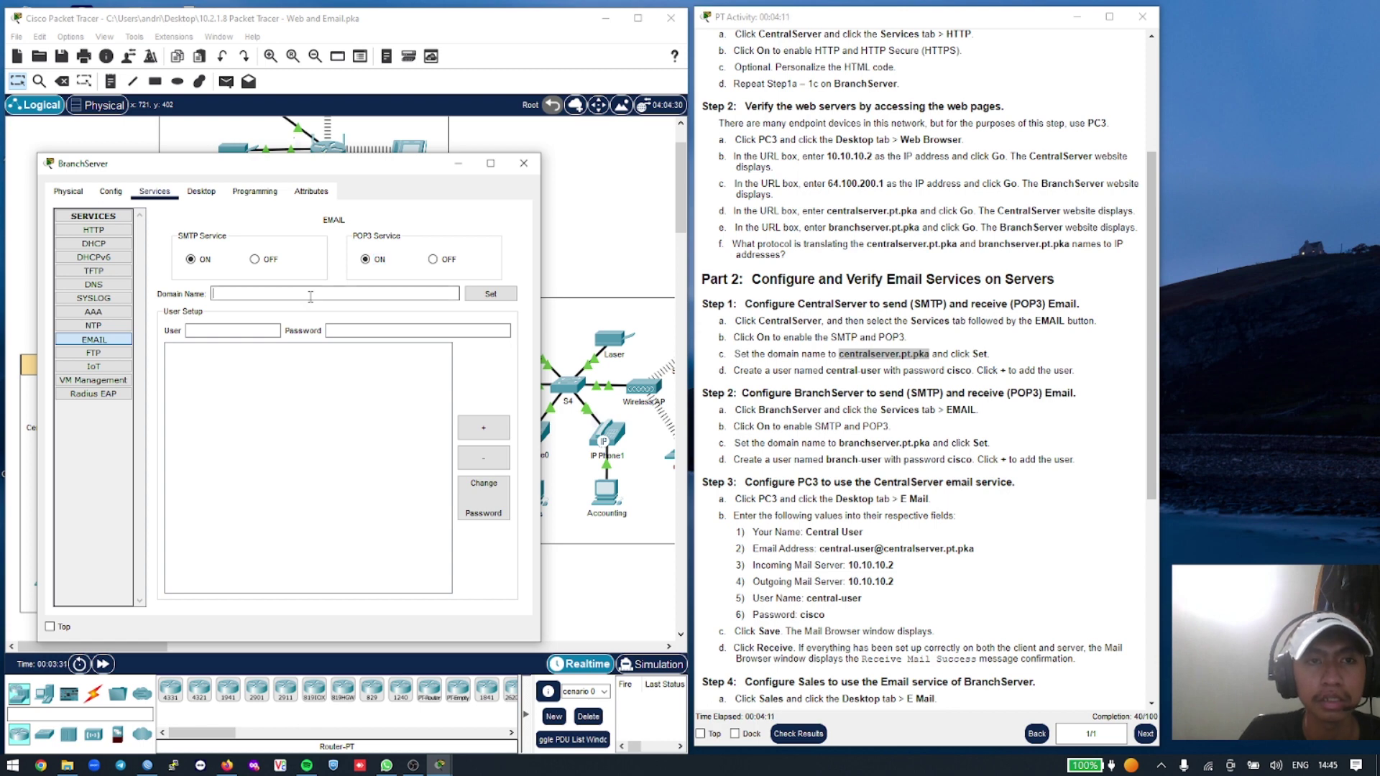
Copy branchserver.pt.pka from the instructions into BranchServer's email domain name and set it
{"action": "left_click", "coordinate": [351, 294]}
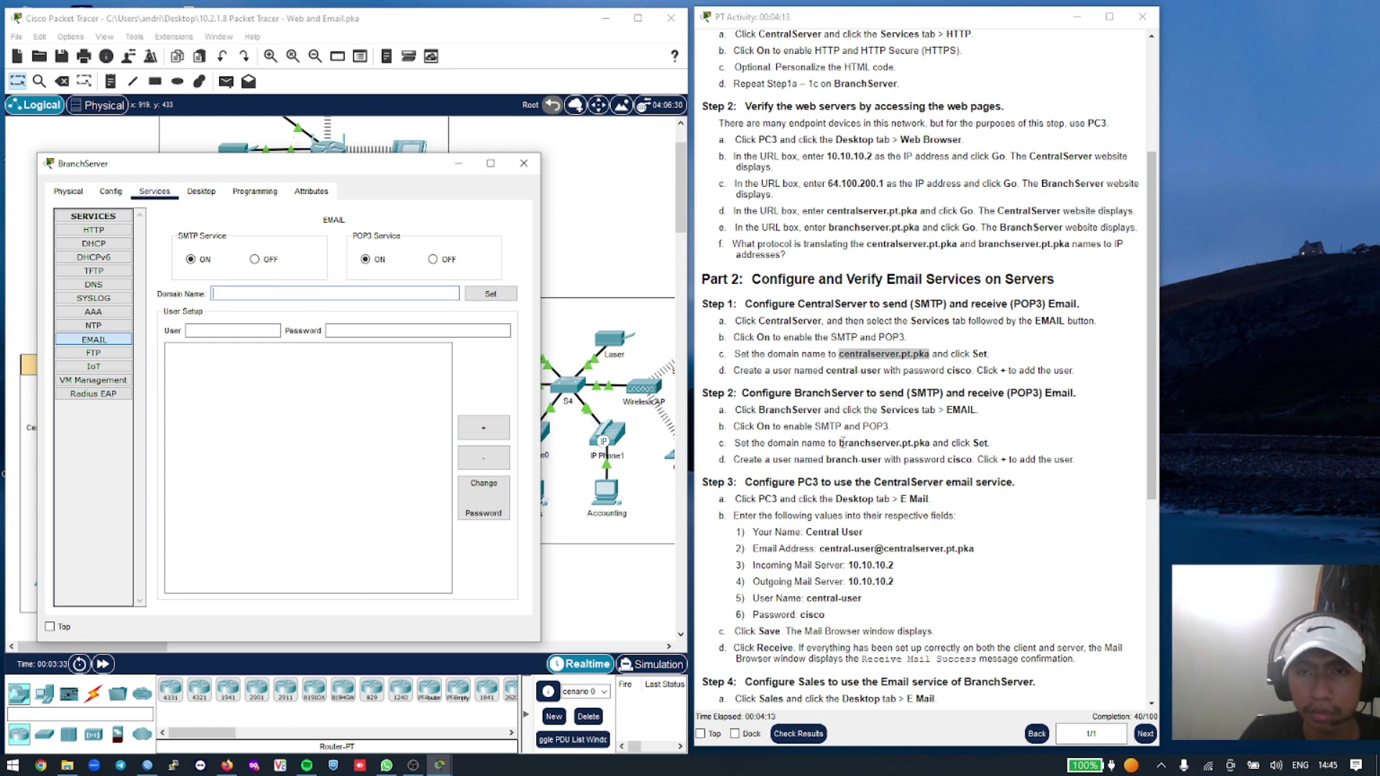
{"action": "left_click_drag", "start_coordinate": [841, 443], "coordinate": [930, 447]}
{"action": "right_click", "coordinate": [932, 447]}
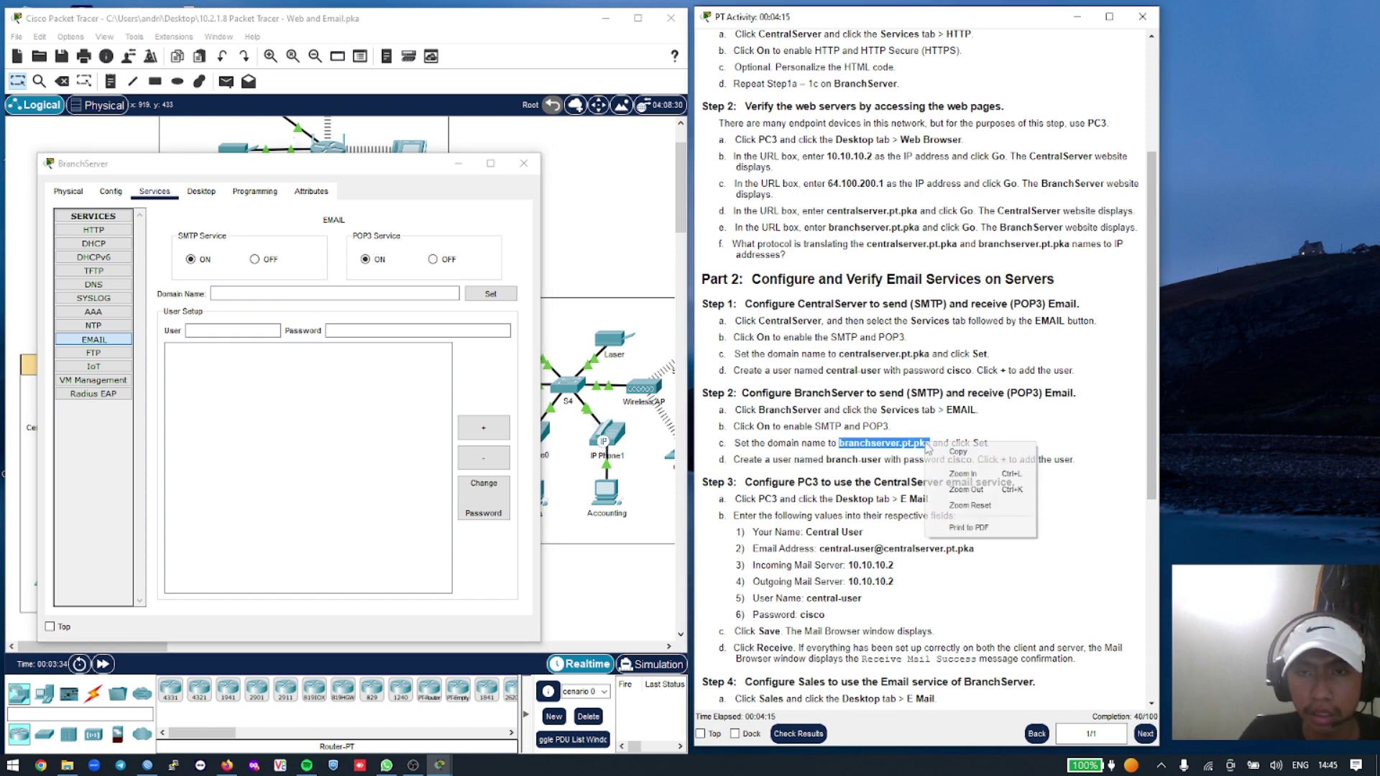
{"action": "left_click", "coordinate": [970, 481]}
{"action": "left_click", "coordinate": [237, 294]}
{"action": "key", "text": "ctrl+v"}
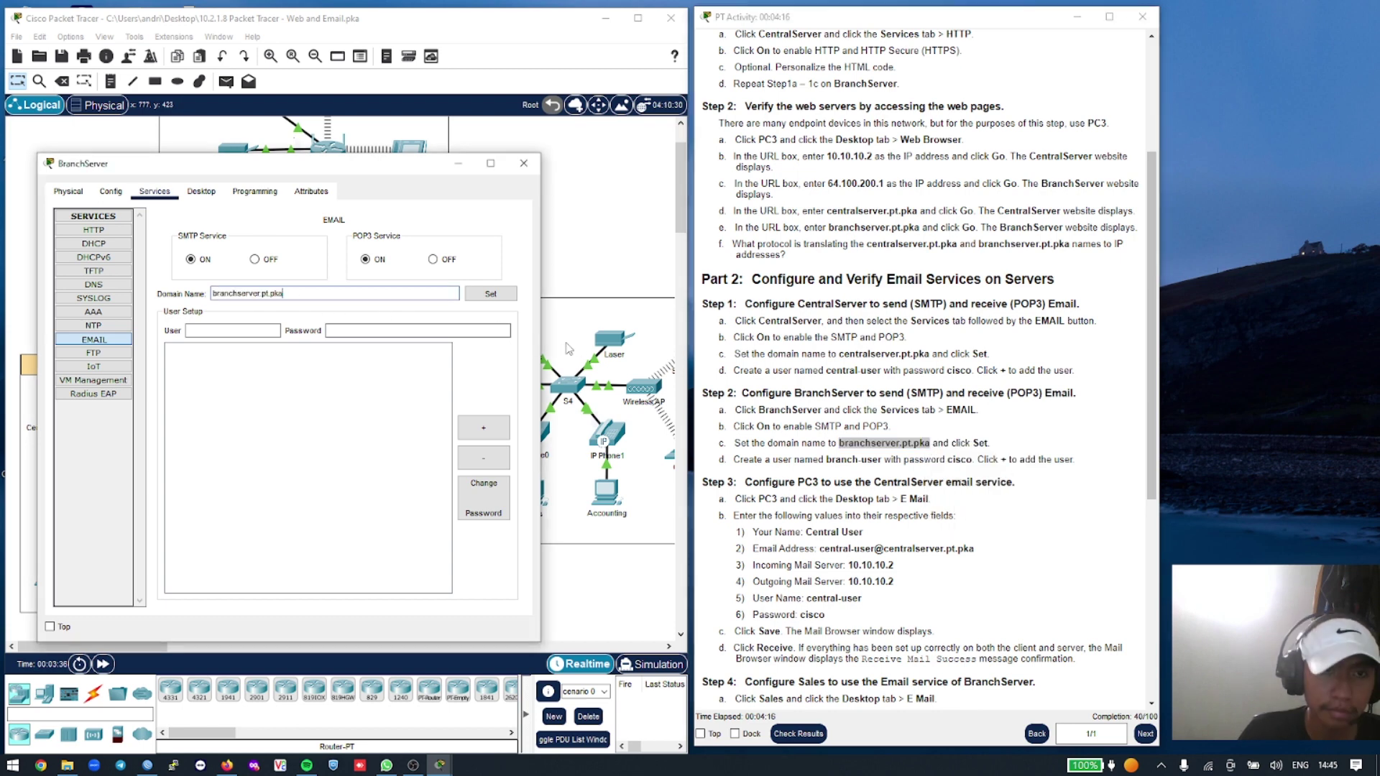
{"action": "left_click", "coordinate": [491, 293]}
Add the email user branch-user with the account password on BranchServer and close the server window
{"action": "left_click", "coordinate": [244, 331]}
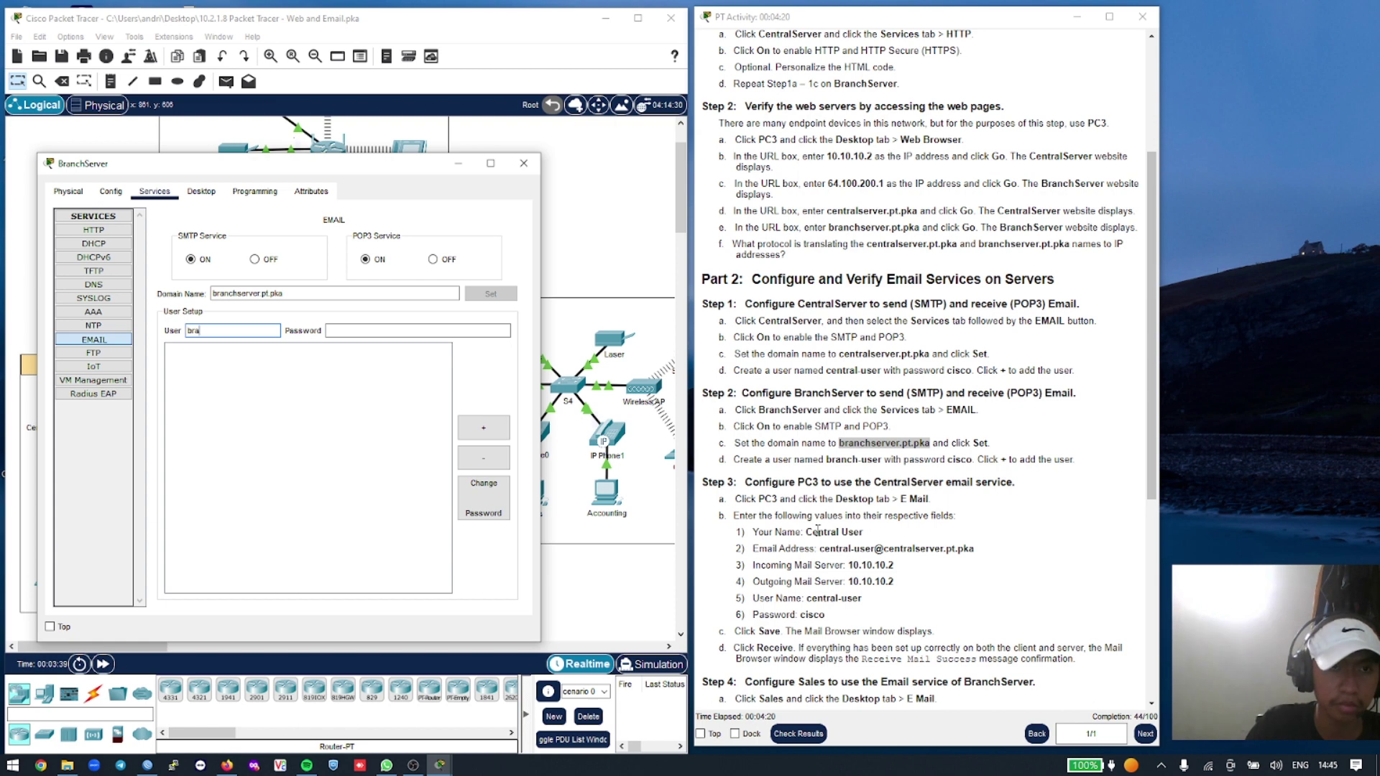
{"action": "type", "text": "branch-user"}
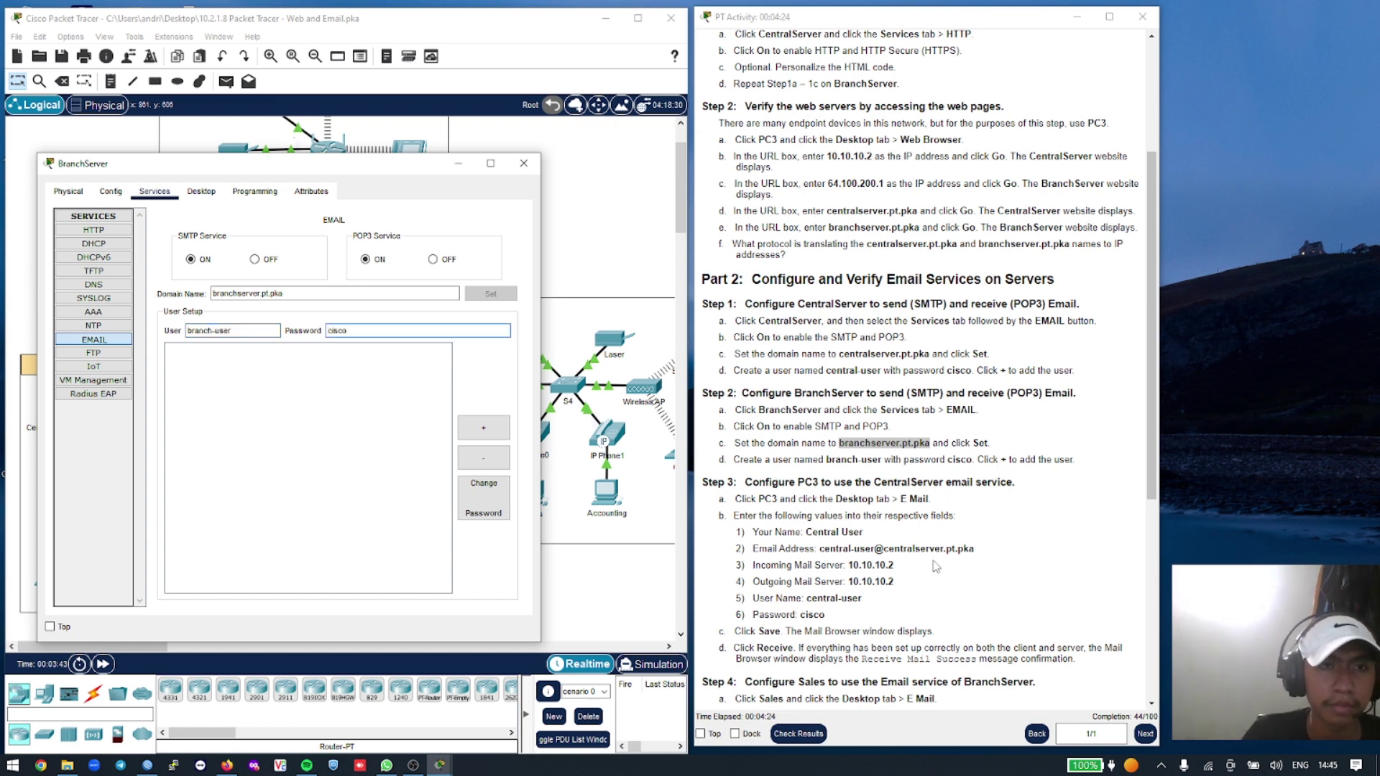
{"action": "left_click", "coordinate": [483, 427]}
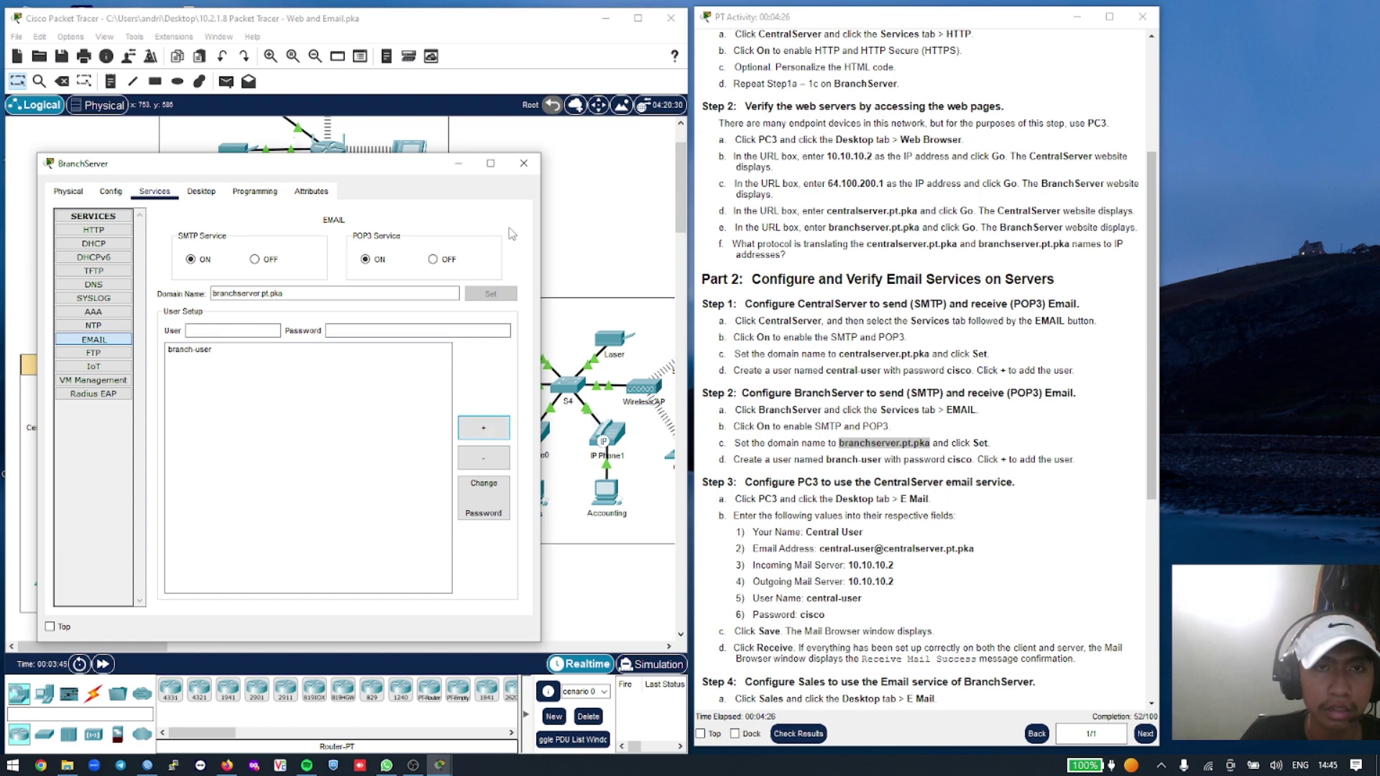
{"action": "left_click", "coordinate": [524, 163]}
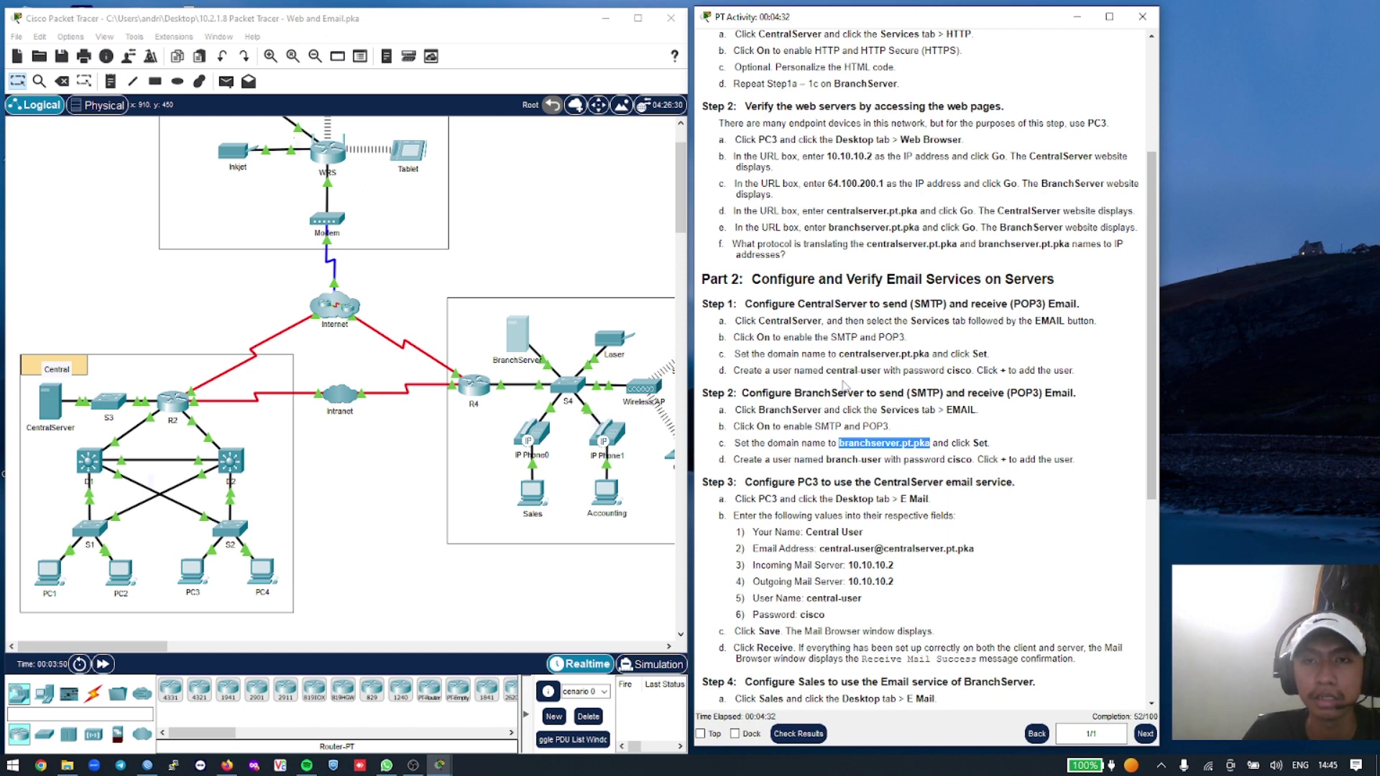
Open the Email application on PC3's desktop to reach its mail configuration, with the Step 3 instructions in view
{"action": "scroll", "coordinate": [846, 389], "scroll_direction": "down", "scroll_amount": 1}
{"action": "scroll", "coordinate": [845, 394], "scroll_direction": "down", "scroll_amount": 1}
{"action": "left_click", "coordinate": [798, 381]}
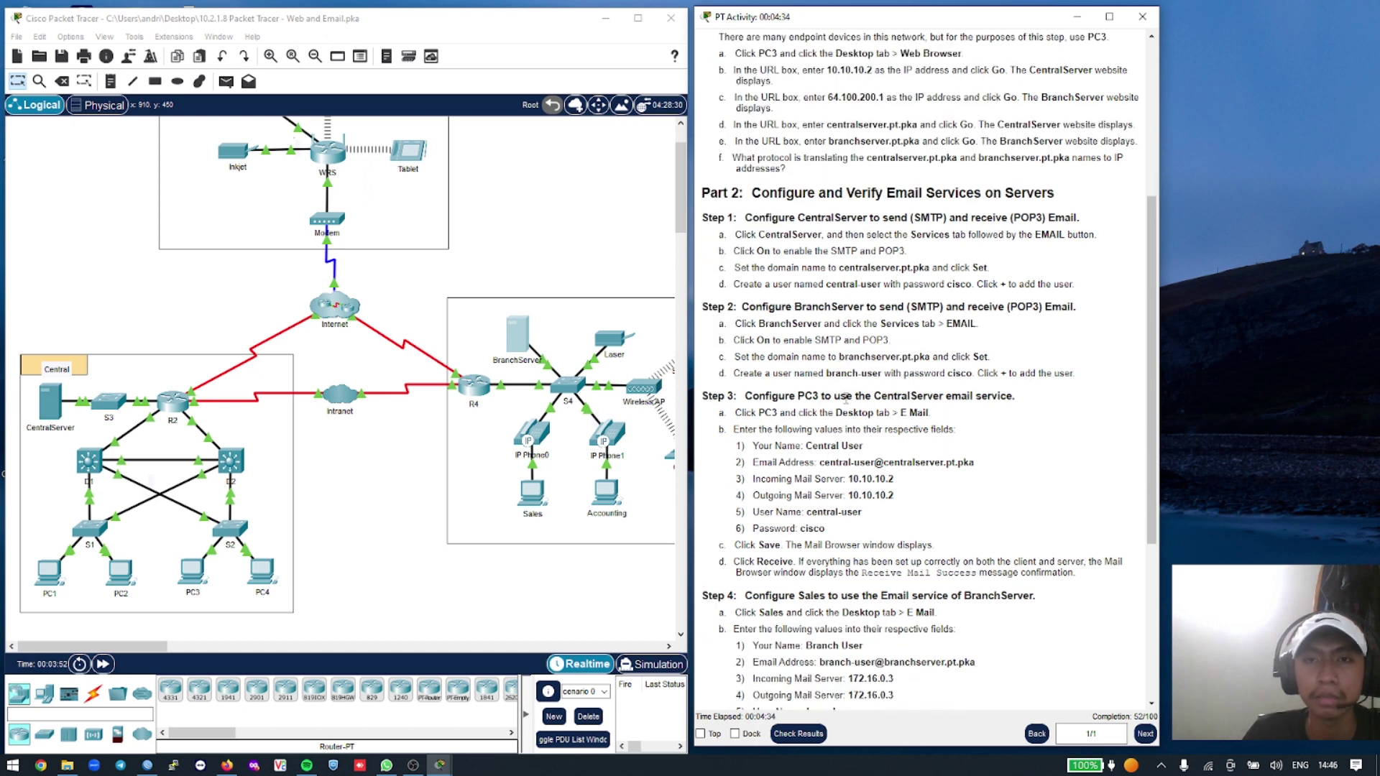
{"action": "scroll", "coordinate": [798, 381], "scroll_direction": "down", "scroll_amount": 2}
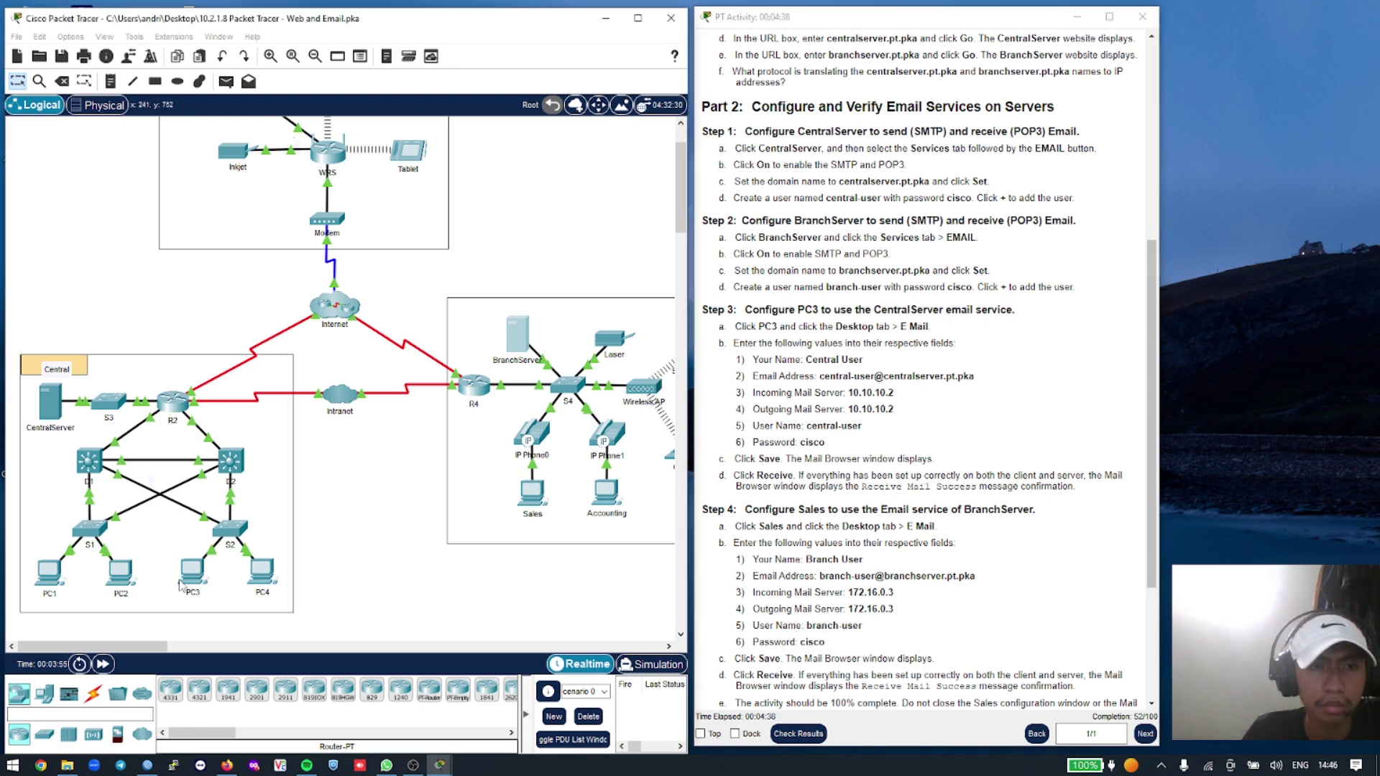
{"action": "left_click", "coordinate": [180, 586]}
{"action": "left_click", "coordinate": [453, 413]}
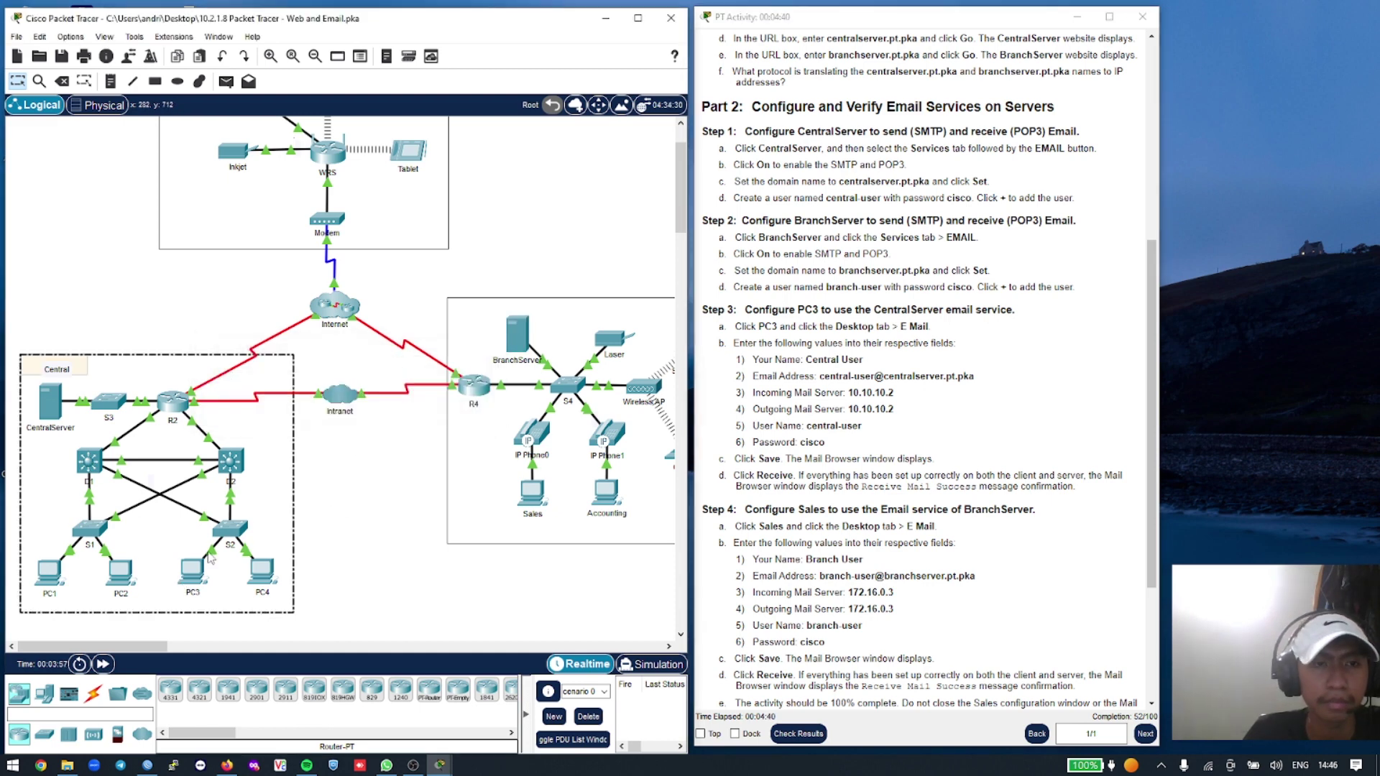
{"action": "left_click", "coordinate": [192, 571]}
{"action": "left_click", "coordinate": [554, 160]}
{"action": "left_click_drag", "start_coordinate": [551, 137], "coordinate": [202, 131]}
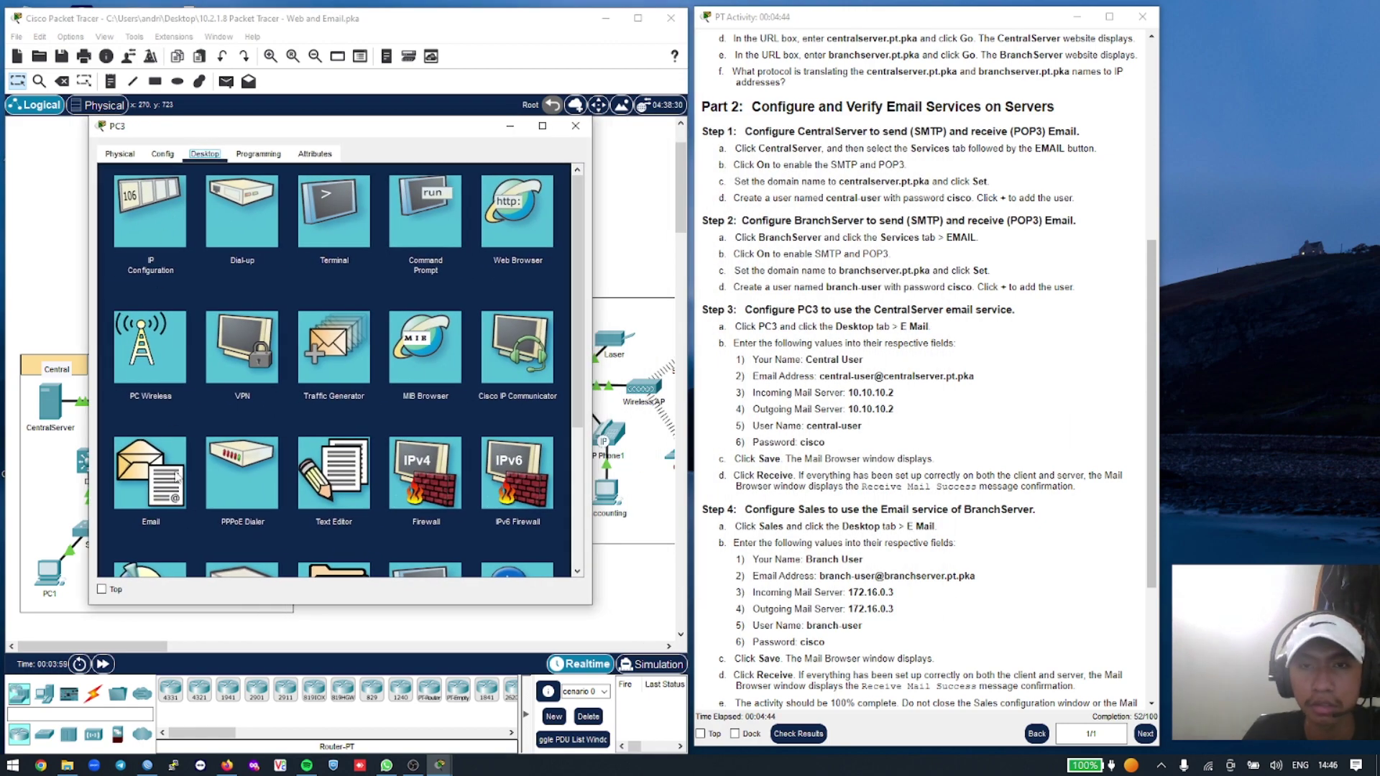
{"action": "scroll", "coordinate": [859, 498], "scroll_direction": "down", "scroll_amount": 1}
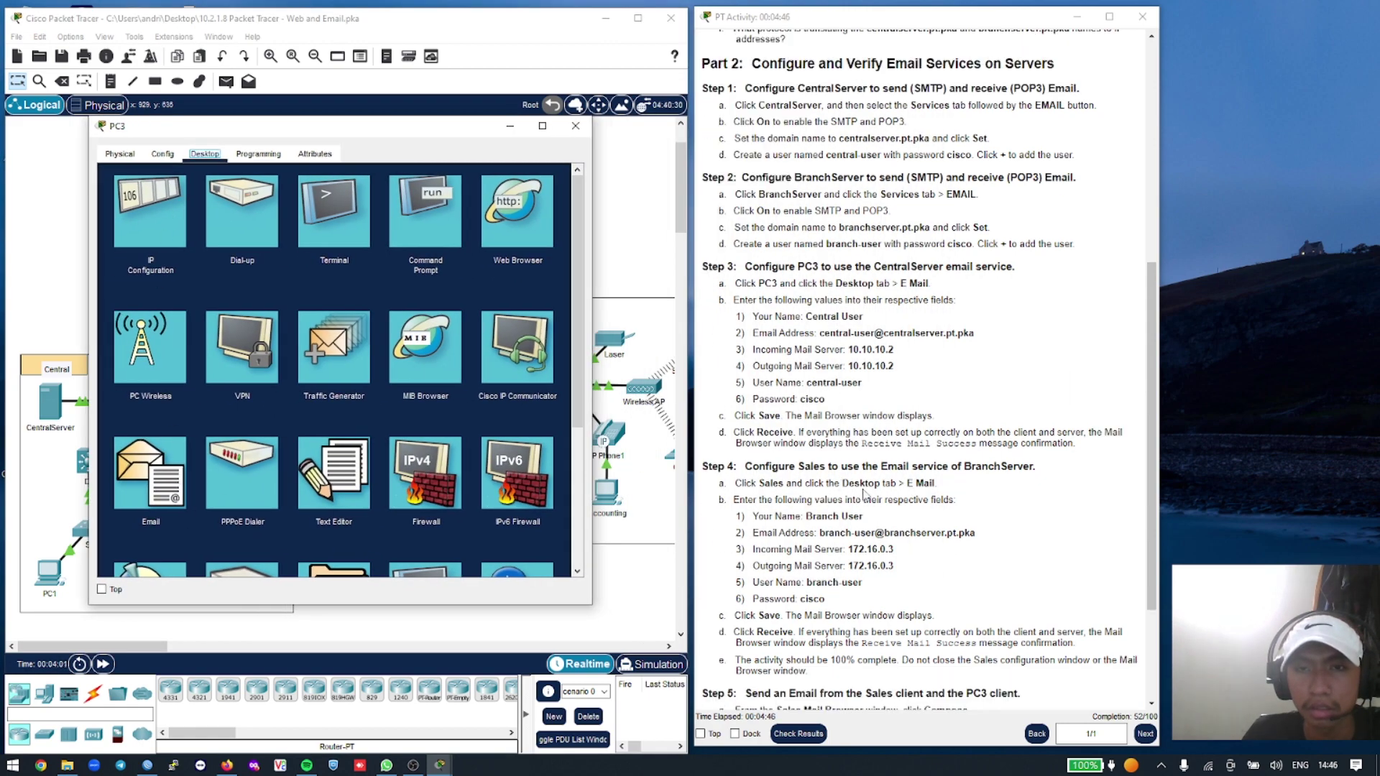
{"action": "left_click", "coordinate": [148, 447]}
{"action": "scroll", "coordinate": [862, 534], "scroll_direction": "down", "scroll_amount": 1}
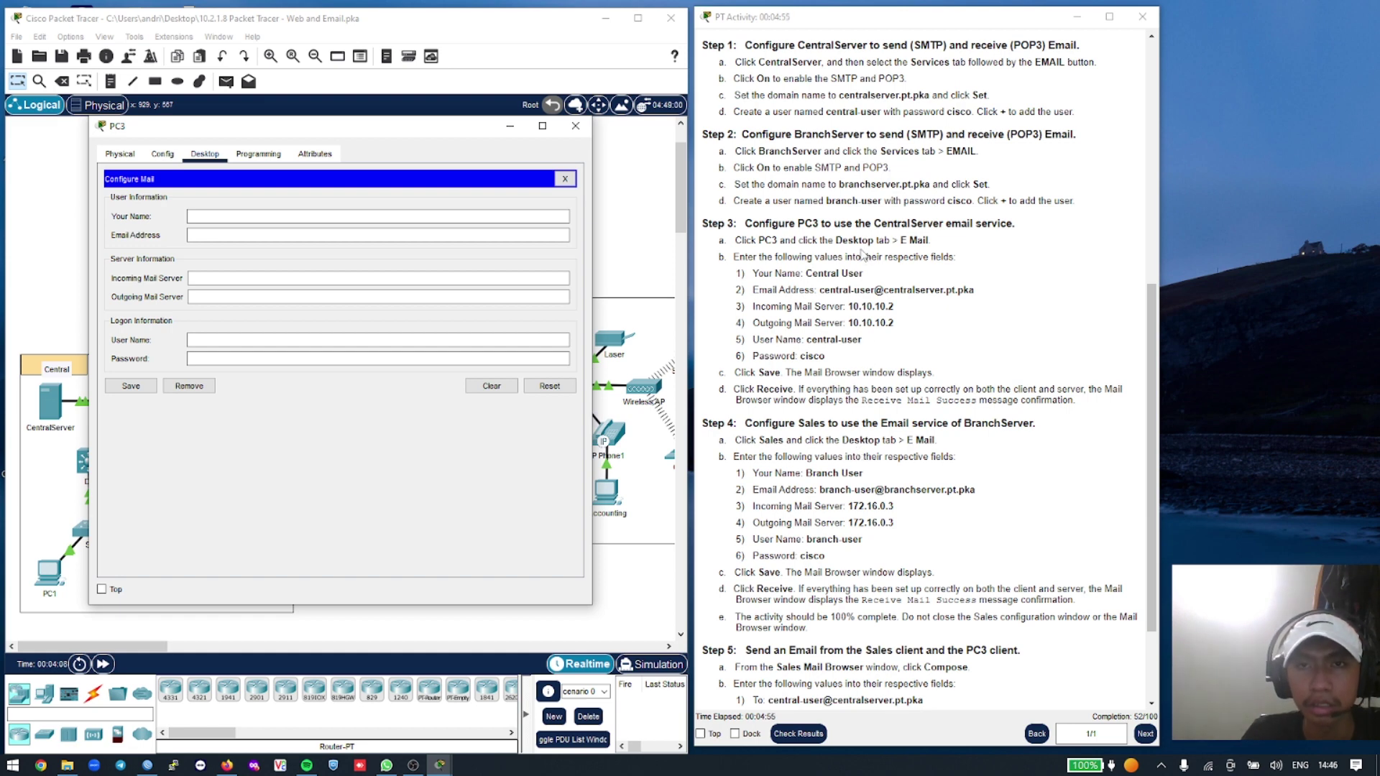
Reopen PC3's mail configuration, enter Central User as the name, and copy the central user's email address from Step 3 into its field
{"action": "left_click", "coordinate": [565, 179]}
{"action": "left_click", "coordinate": [512, 219]}
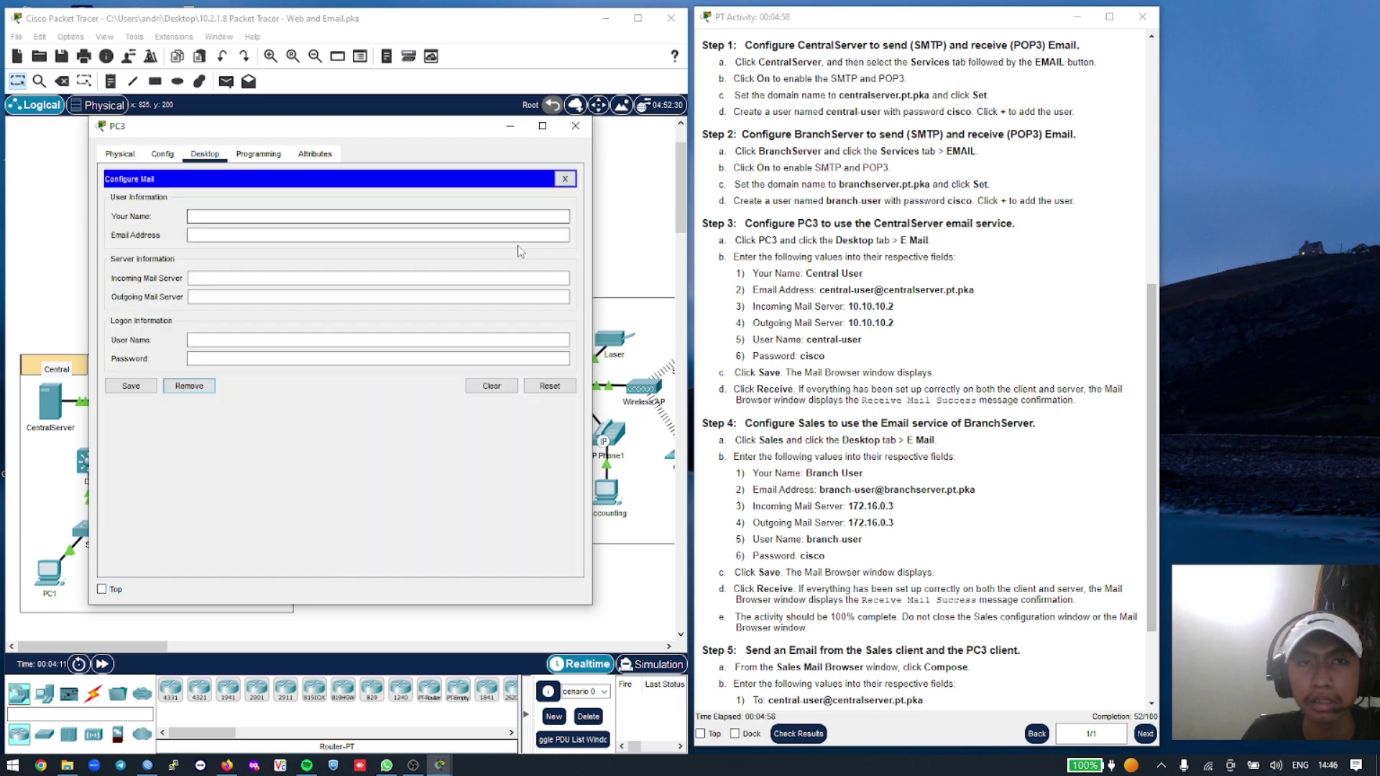
{"action": "left_click", "coordinate": [311, 218]}
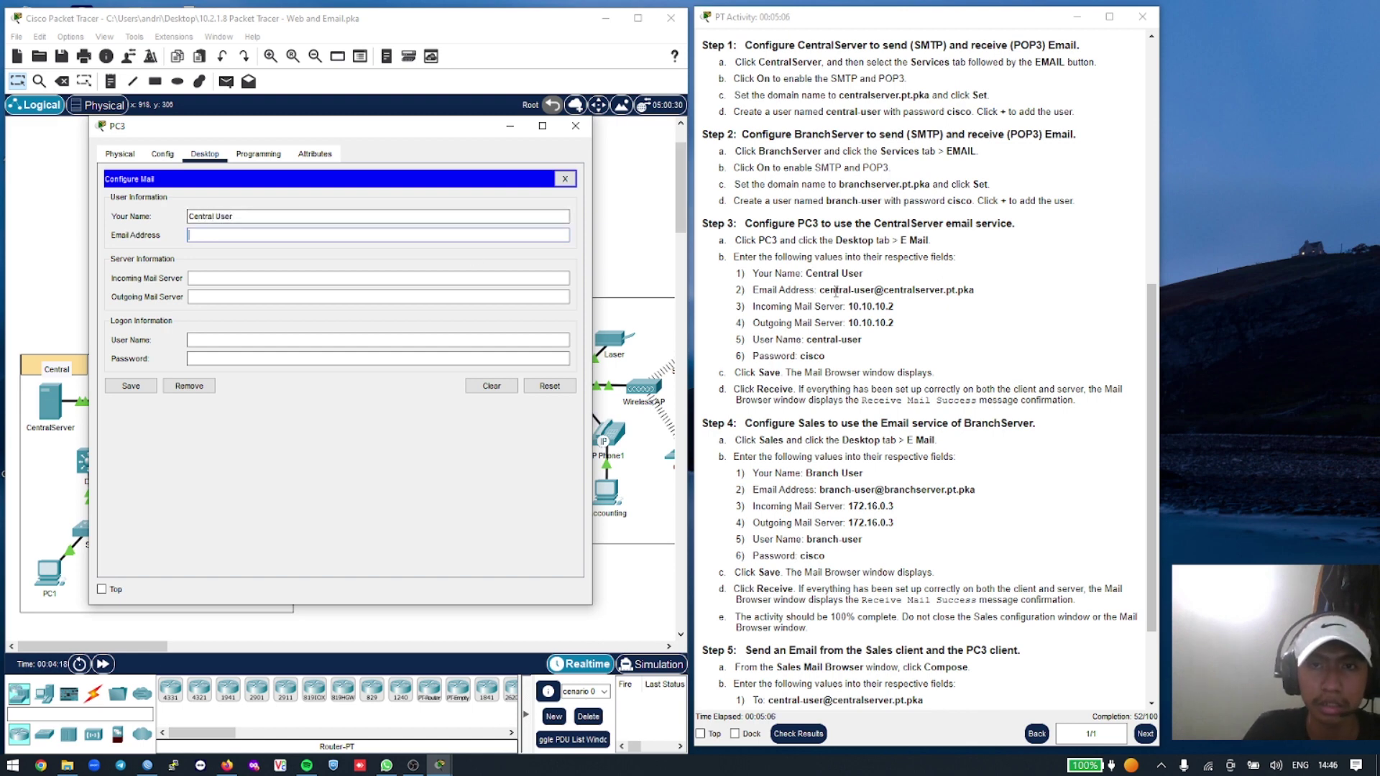
{"action": "left_click_drag", "start_coordinate": [820, 290], "coordinate": [1000, 300]}
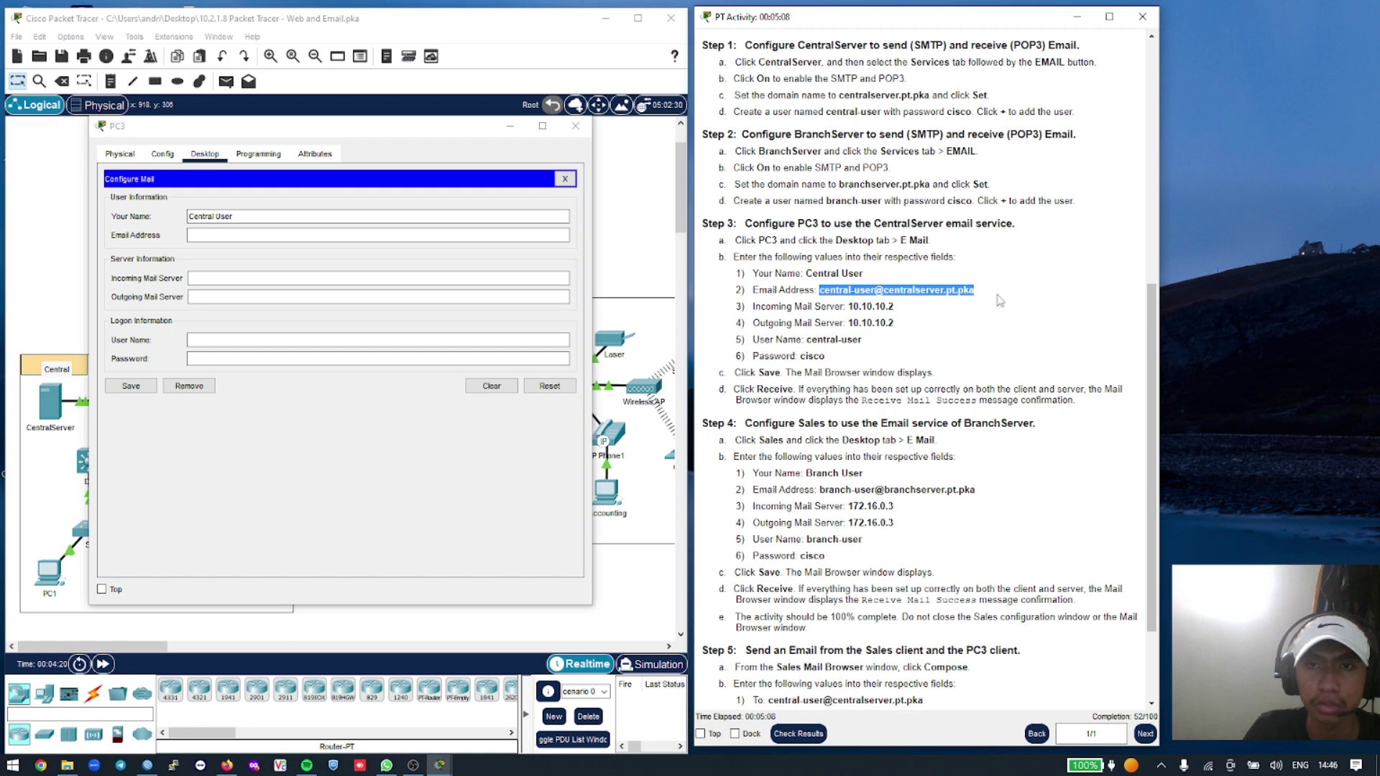
{"action": "right_click", "coordinate": [950, 293]}
{"action": "left_click", "coordinate": [978, 300]}
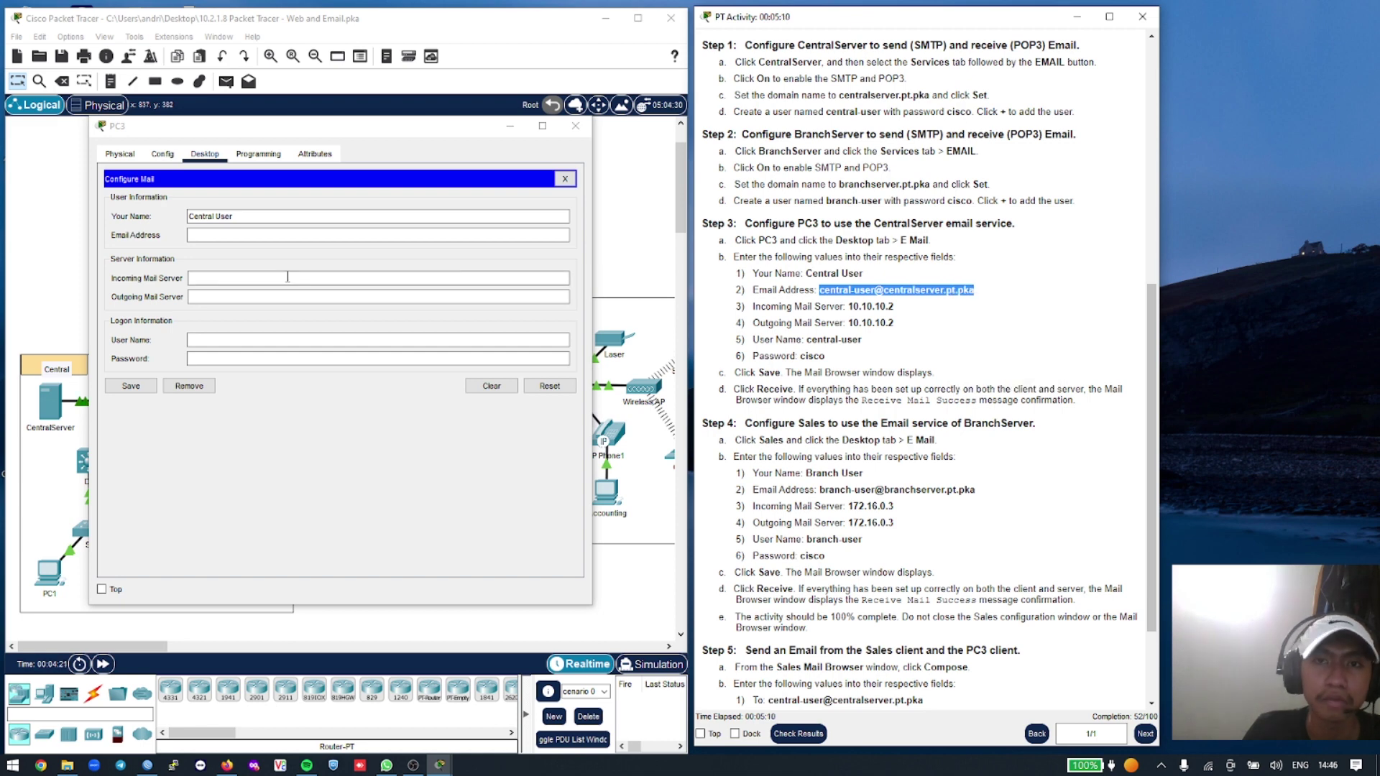
{"action": "right_click", "coordinate": [202, 237]}
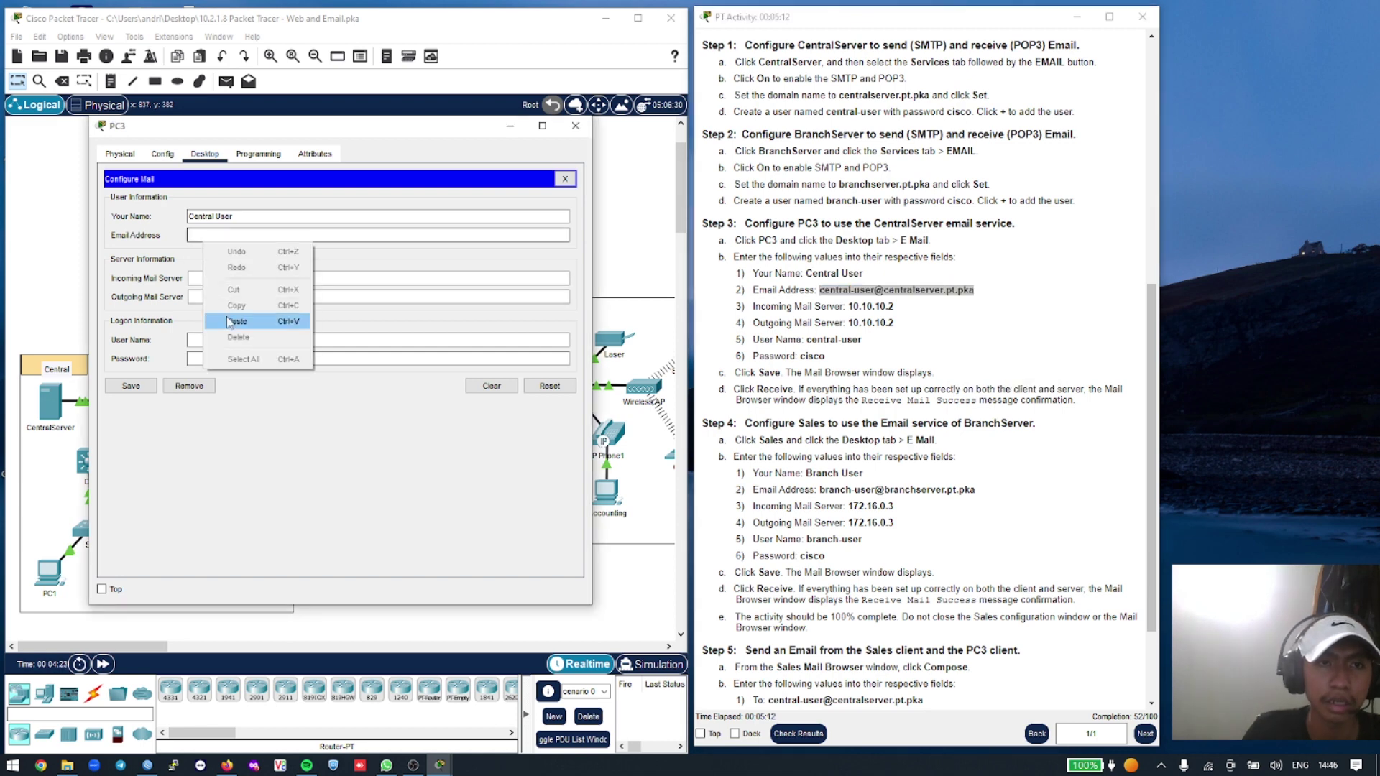
{"action": "left_click", "coordinate": [231, 314]}
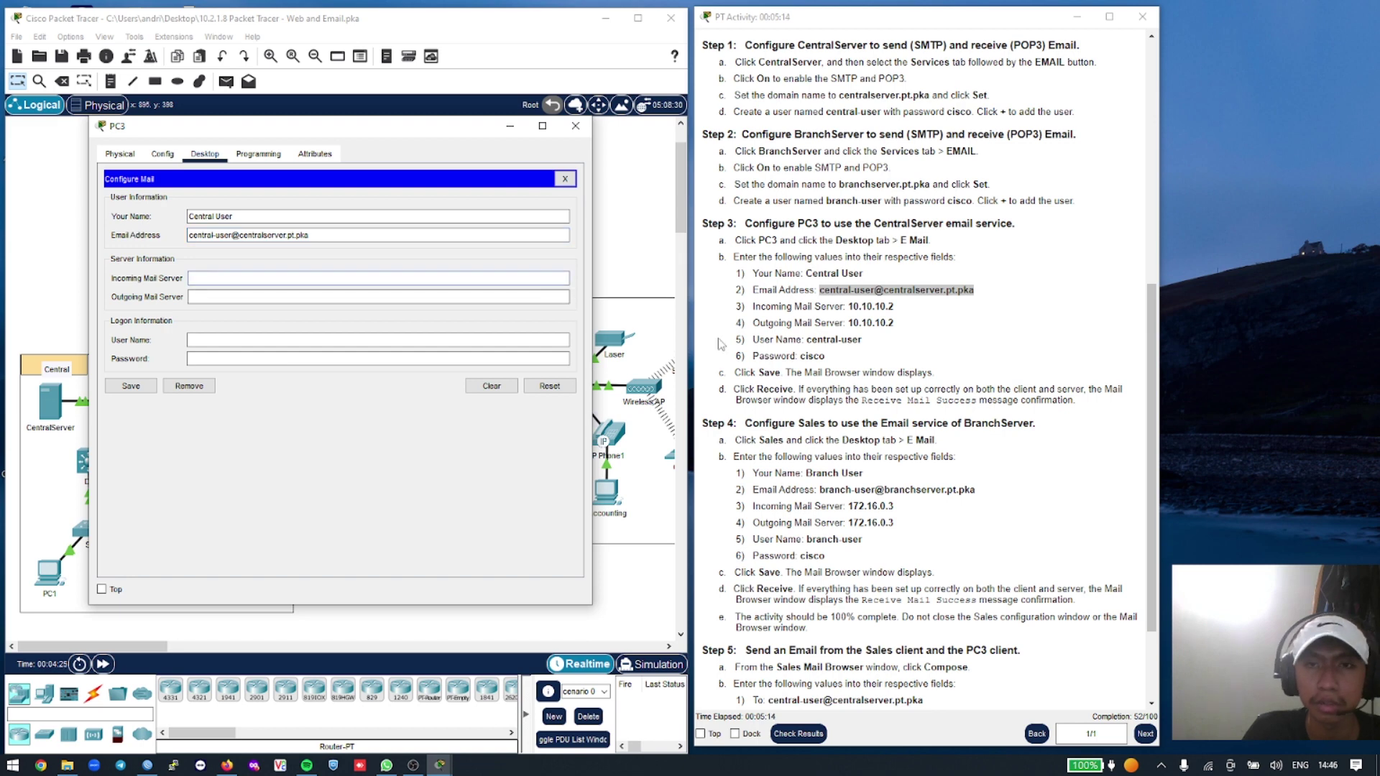
Copy 10.10.10.2 from the instructions into PC3's incoming and outgoing mail server settings
{"action": "left_click_drag", "start_coordinate": [849, 307], "coordinate": [894, 307]}
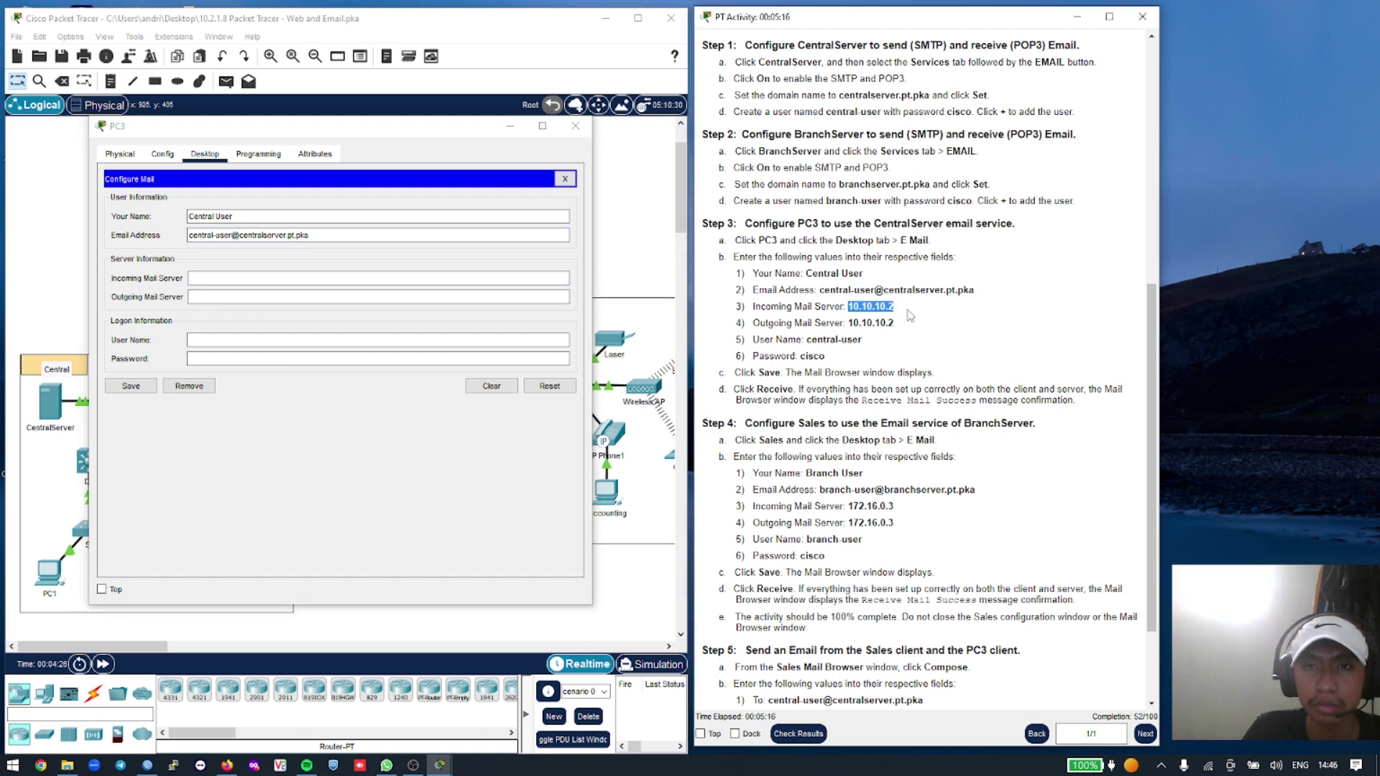
{"action": "right_click", "coordinate": [890, 306]}
{"action": "left_click", "coordinate": [907, 319]}
{"action": "left_click", "coordinate": [288, 278]}
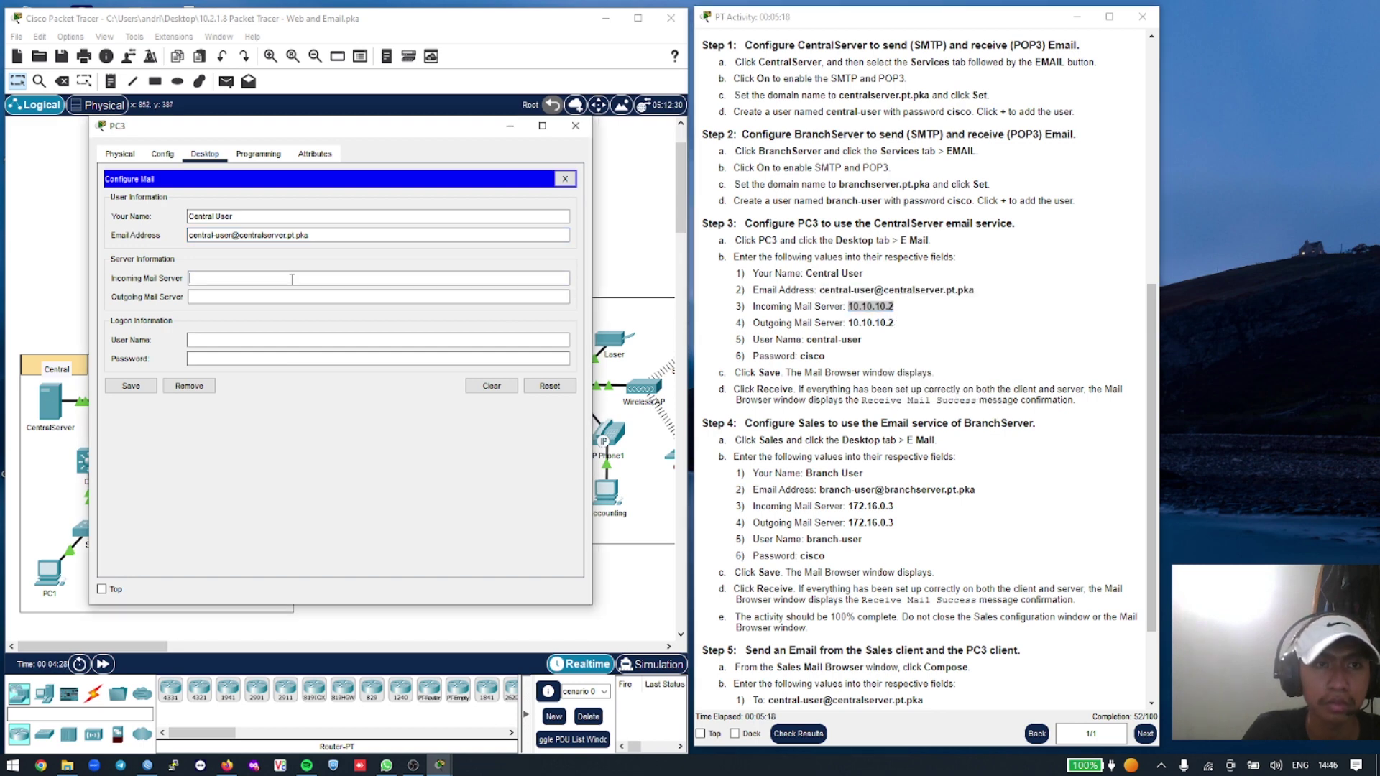
{"action": "right_click", "coordinate": [288, 279]}
{"action": "left_click", "coordinate": [321, 360]}
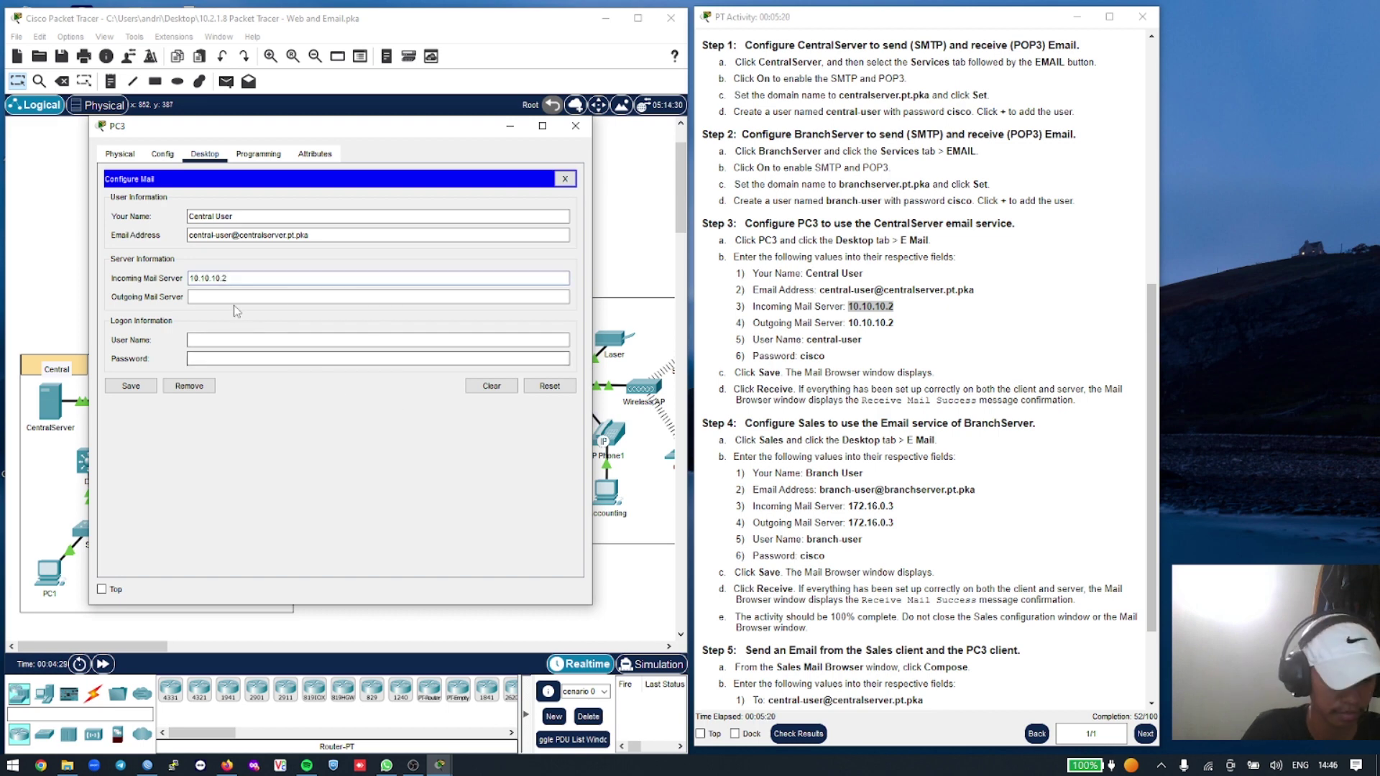
{"action": "key", "text": "ctrl+v"}
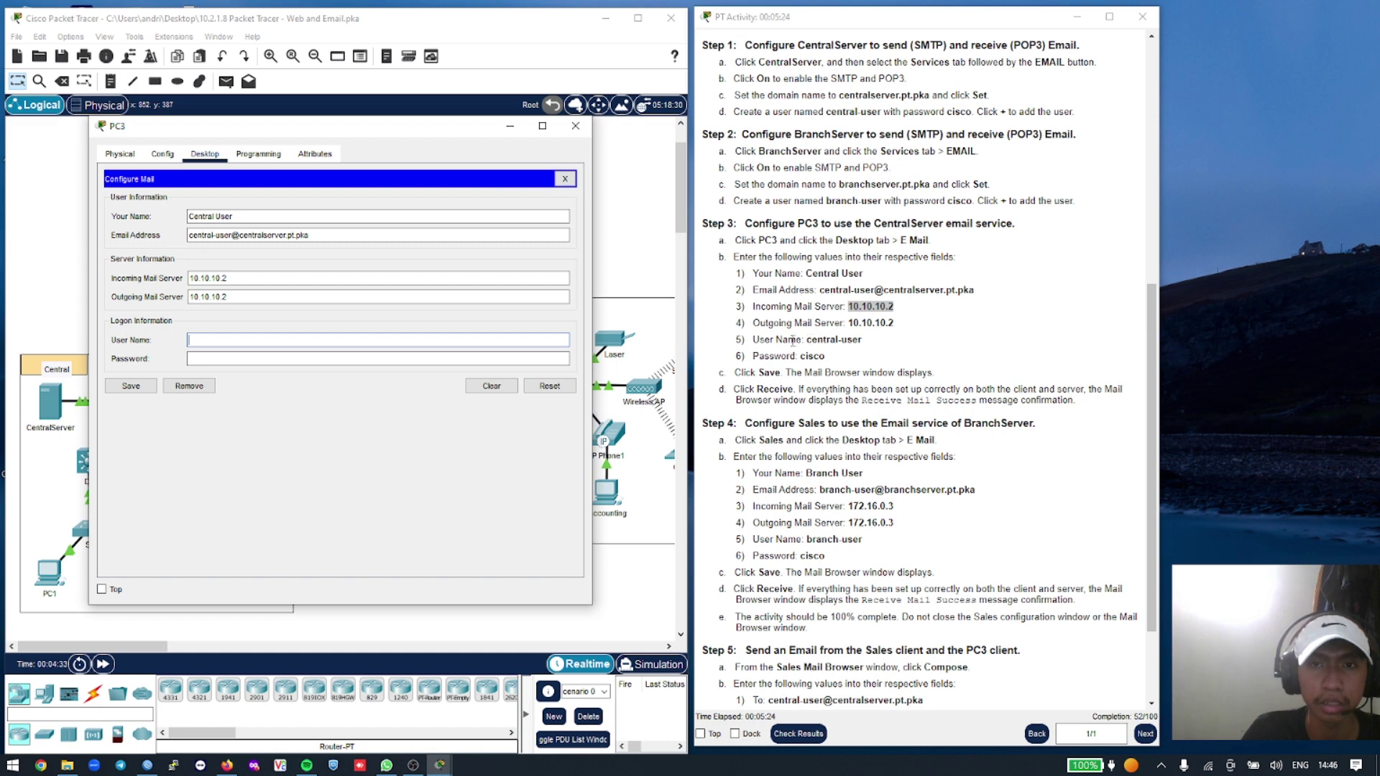
Enter central-user and the account password as PC3's logon information, and save the mail configuration
{"action": "type", "text": "central-user"}
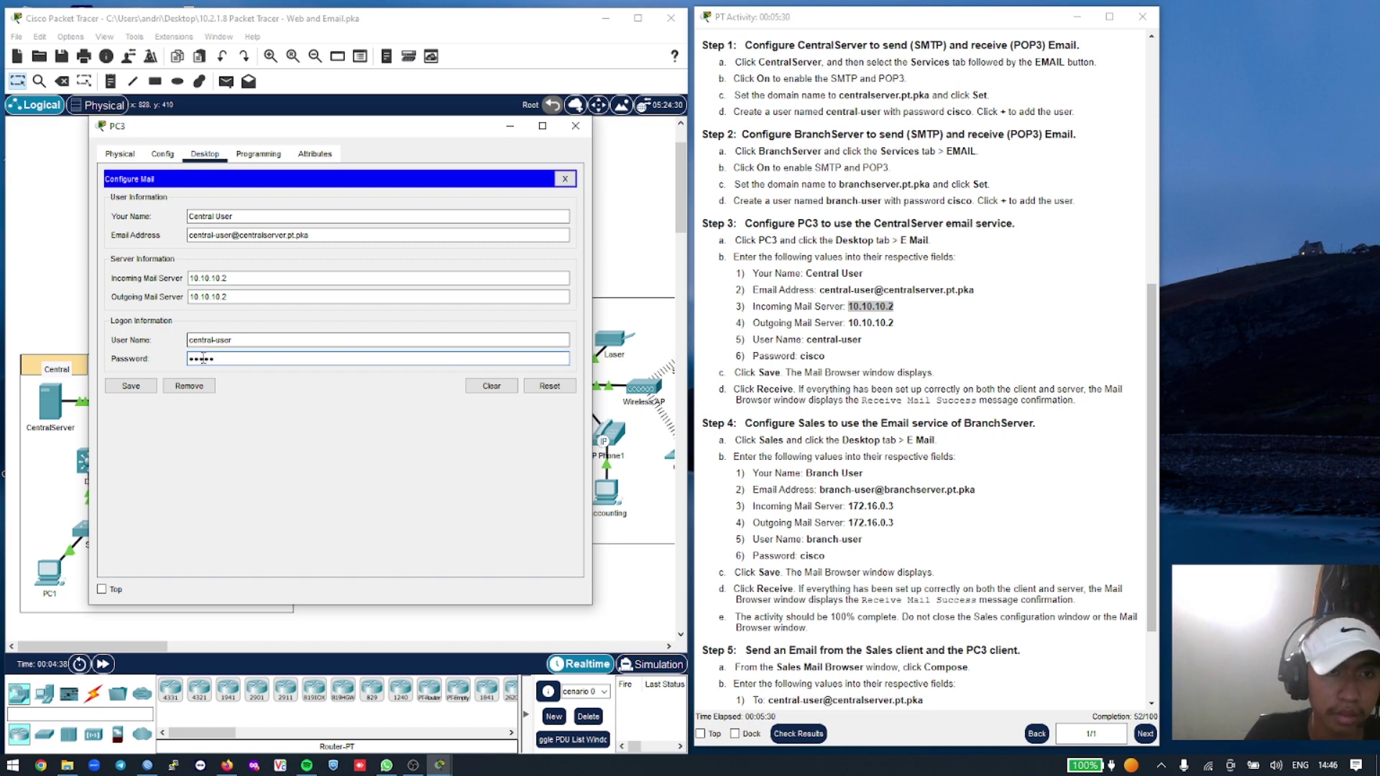
{"action": "left_click", "coordinate": [130, 386]}
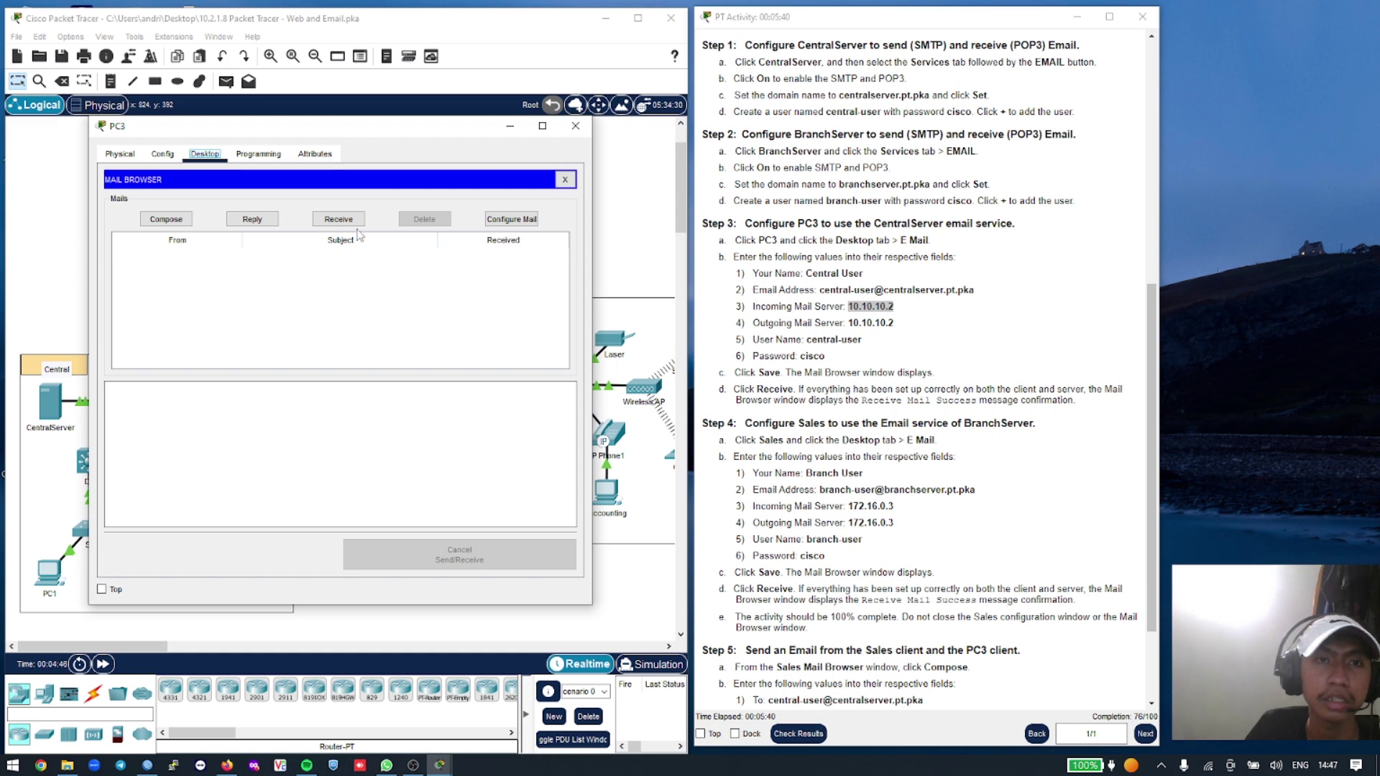
Receive mail on PC3 from its mail server and close the mail browser and the PC3 window
{"action": "left_click", "coordinate": [338, 219]}
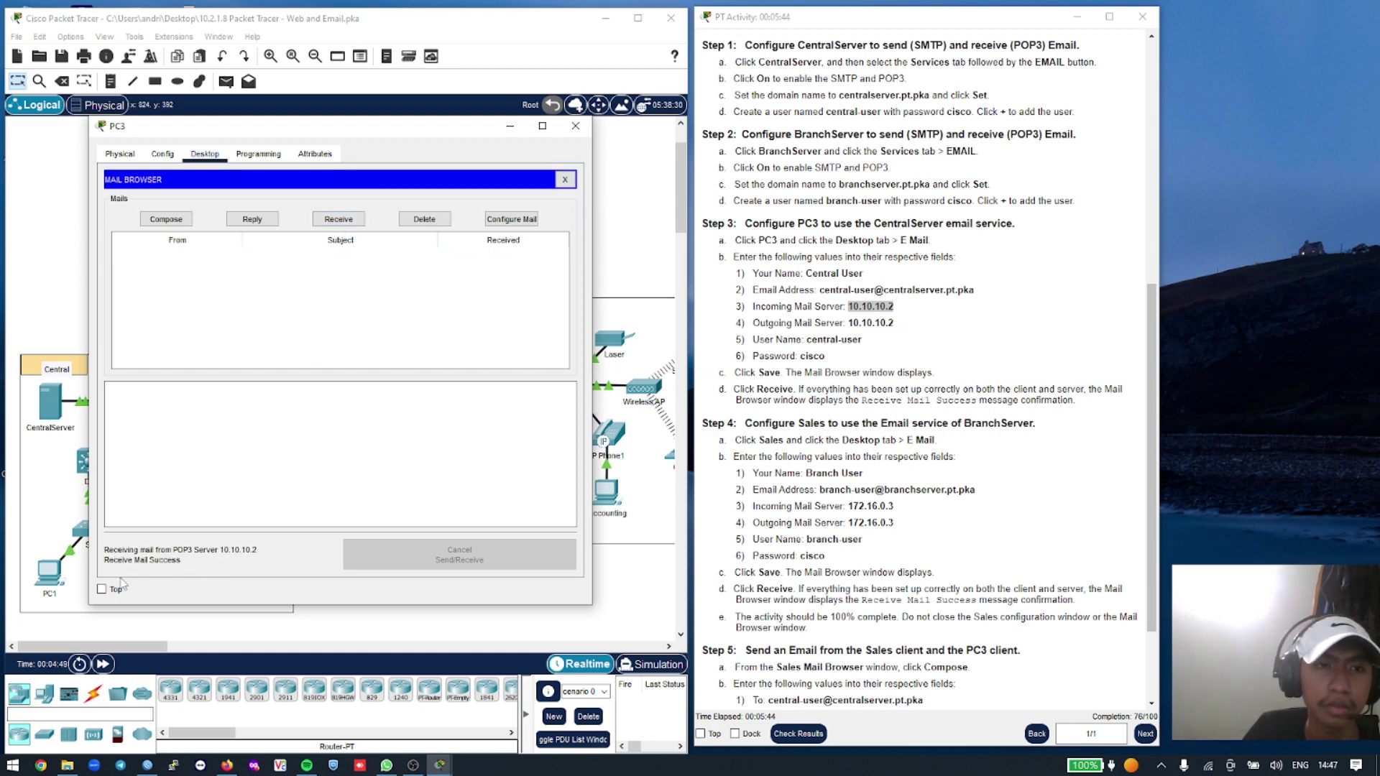
{"action": "left_click", "coordinate": [565, 179]}
{"action": "left_click", "coordinate": [576, 126]}
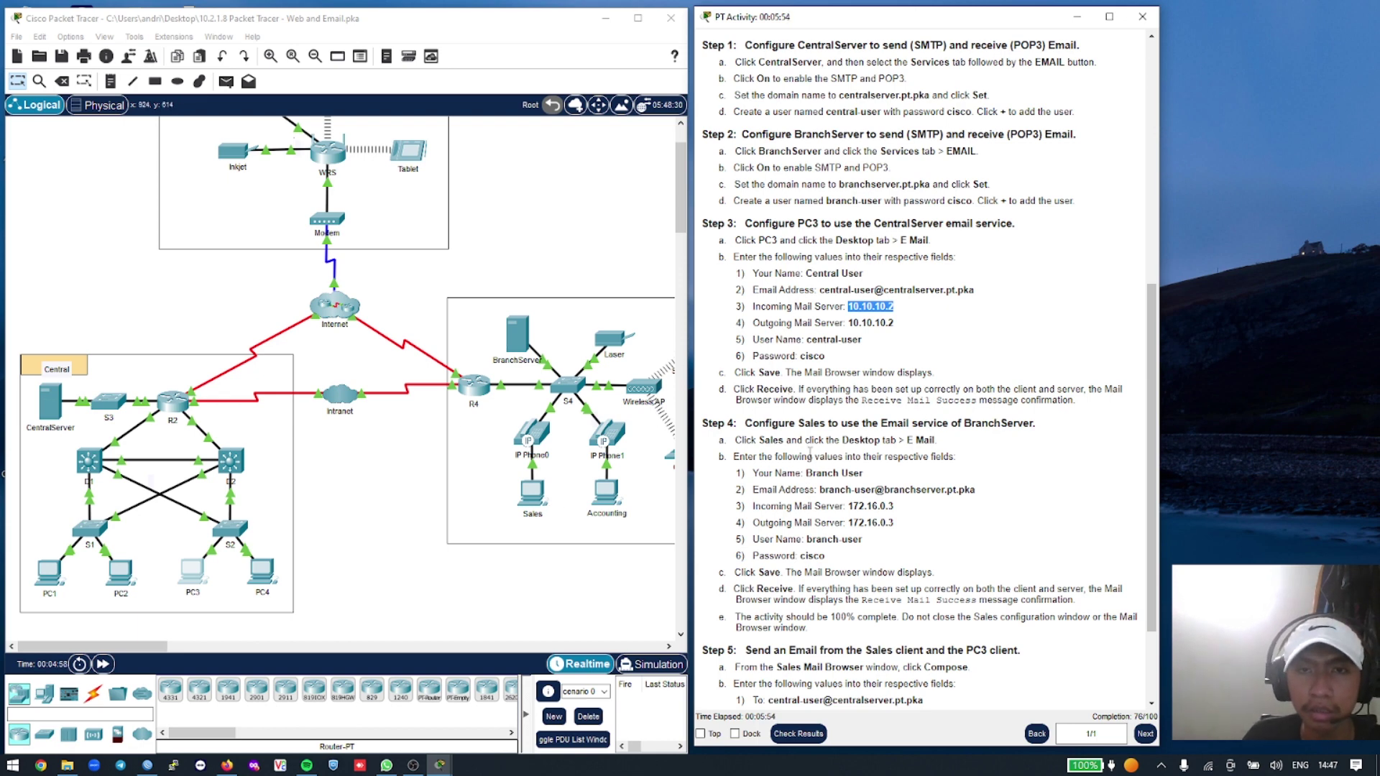
Open the Email application on the Sales computer's desktop, keeping the Step 4 instructions in view
{"action": "left_click", "coordinate": [532, 495]}
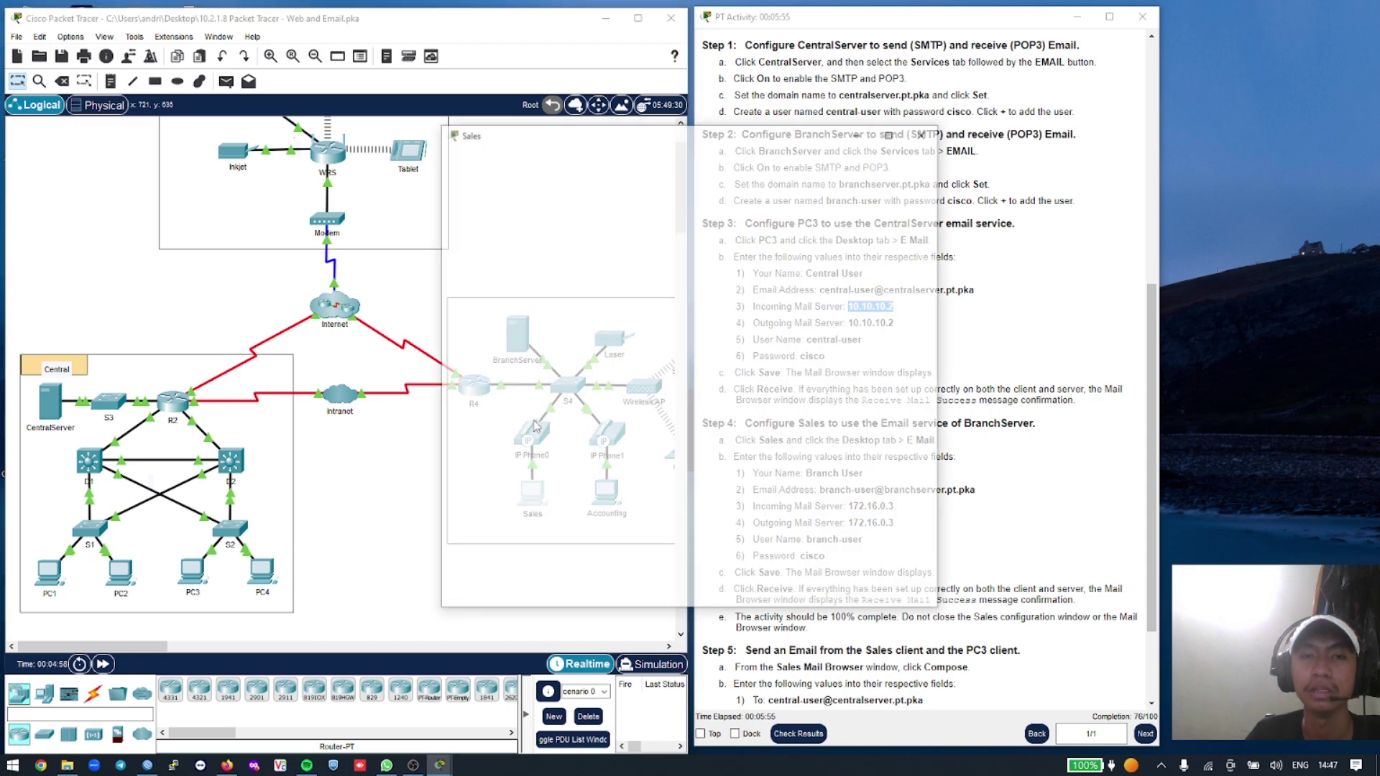
{"action": "left_click", "coordinate": [553, 161]}
{"action": "left_click_drag", "start_coordinate": [566, 138], "coordinate": [196, 85]}
{"action": "left_click", "coordinate": [137, 388]}
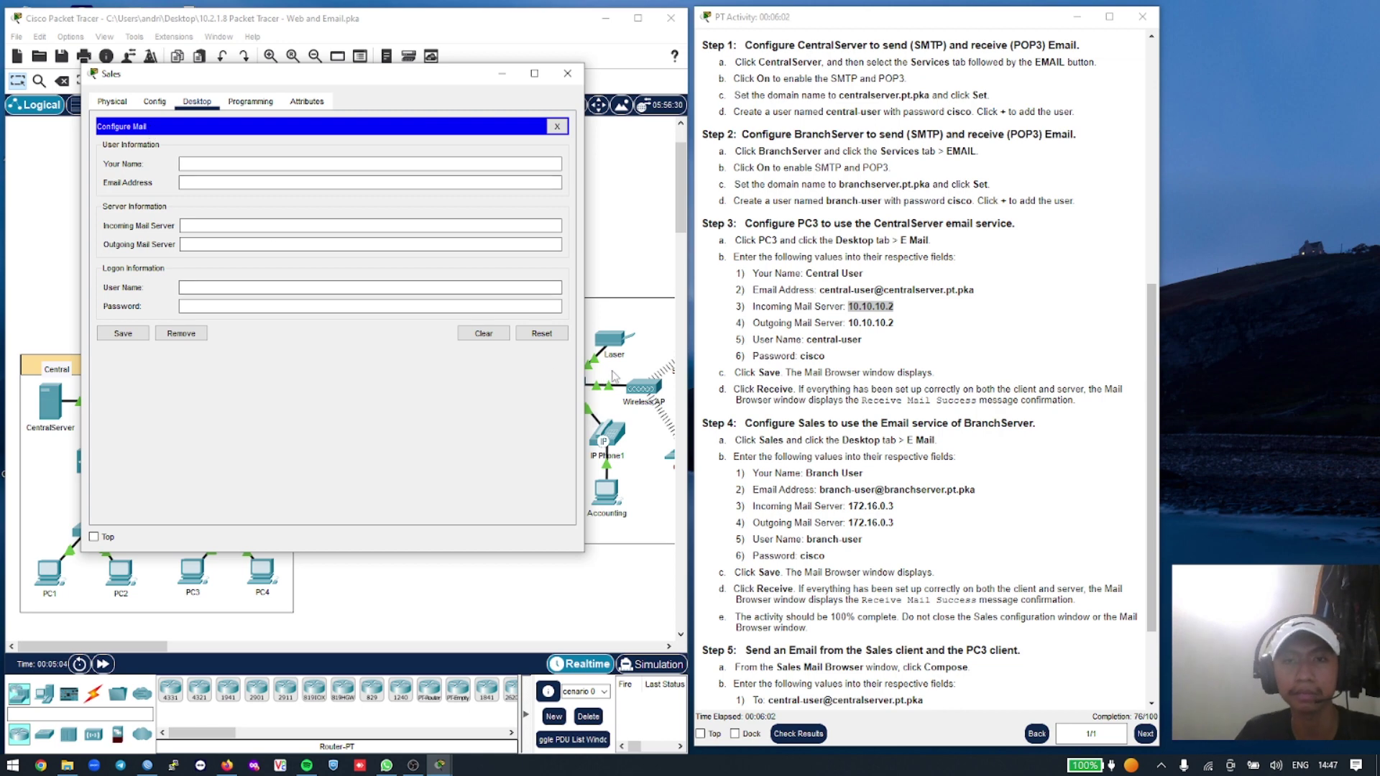
Enter Brach User as the name on Sales and copy the branch user's email address from Step 4 into its field
{"action": "left_click", "coordinate": [192, 163]}
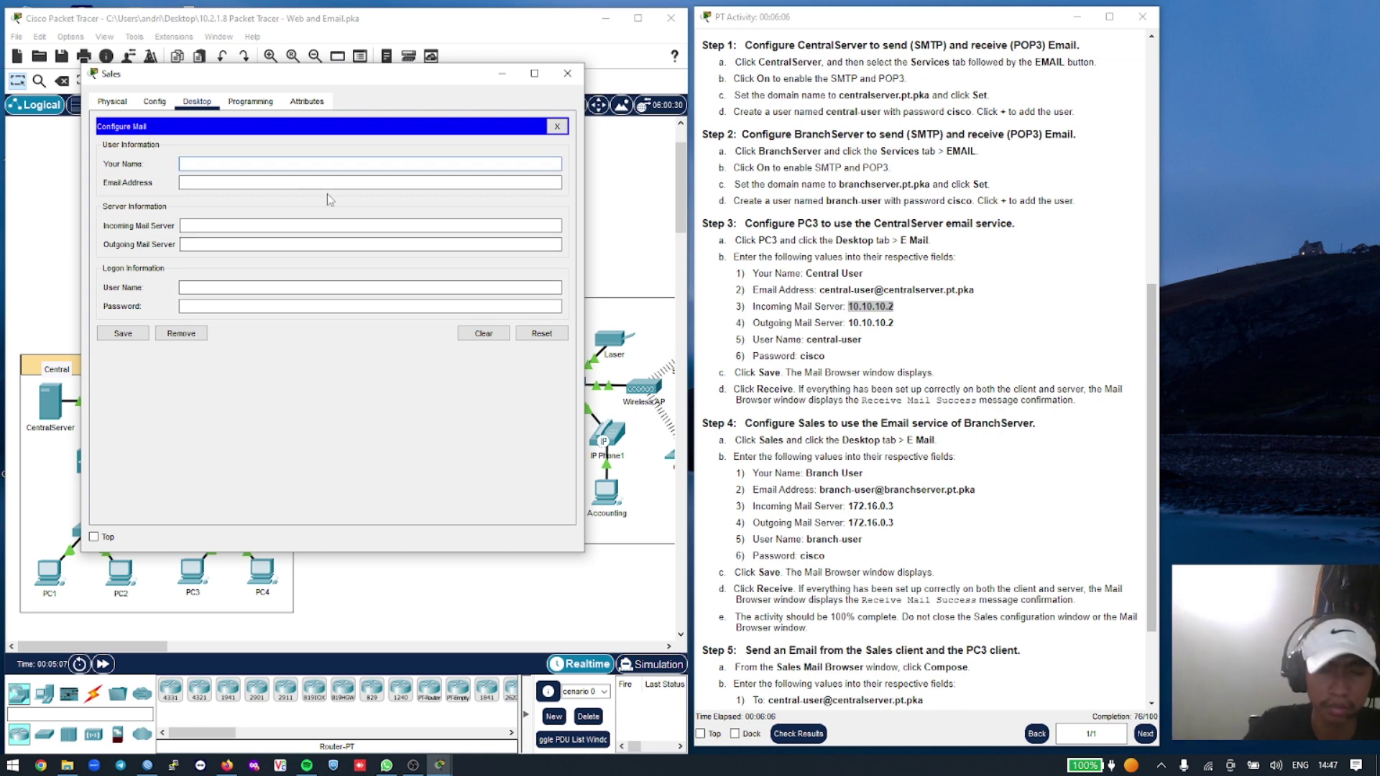
{"action": "type", "text": "Brach User"}
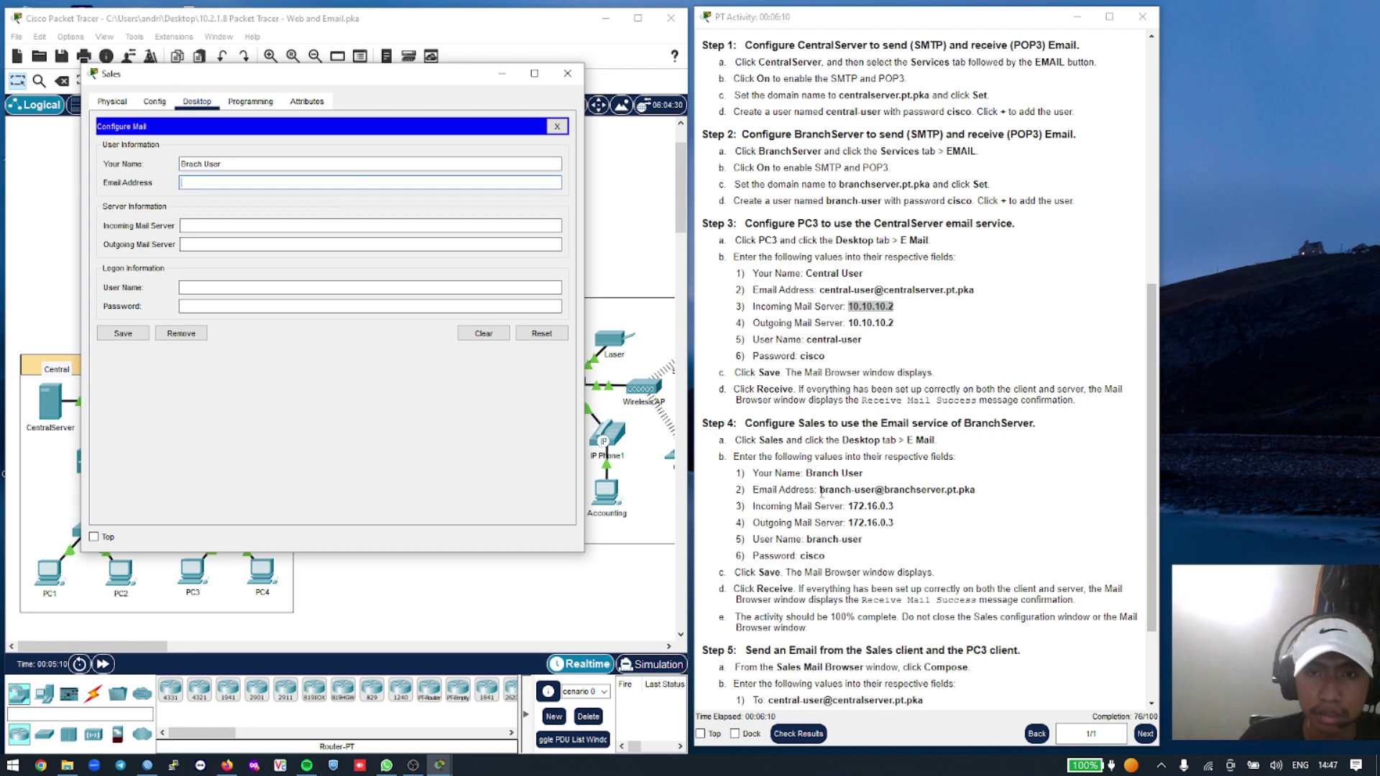
{"action": "left_click_drag", "start_coordinate": [820, 491], "coordinate": [970, 493]}
{"action": "right_click", "coordinate": [970, 494]}
{"action": "left_click", "coordinate": [979, 504]}
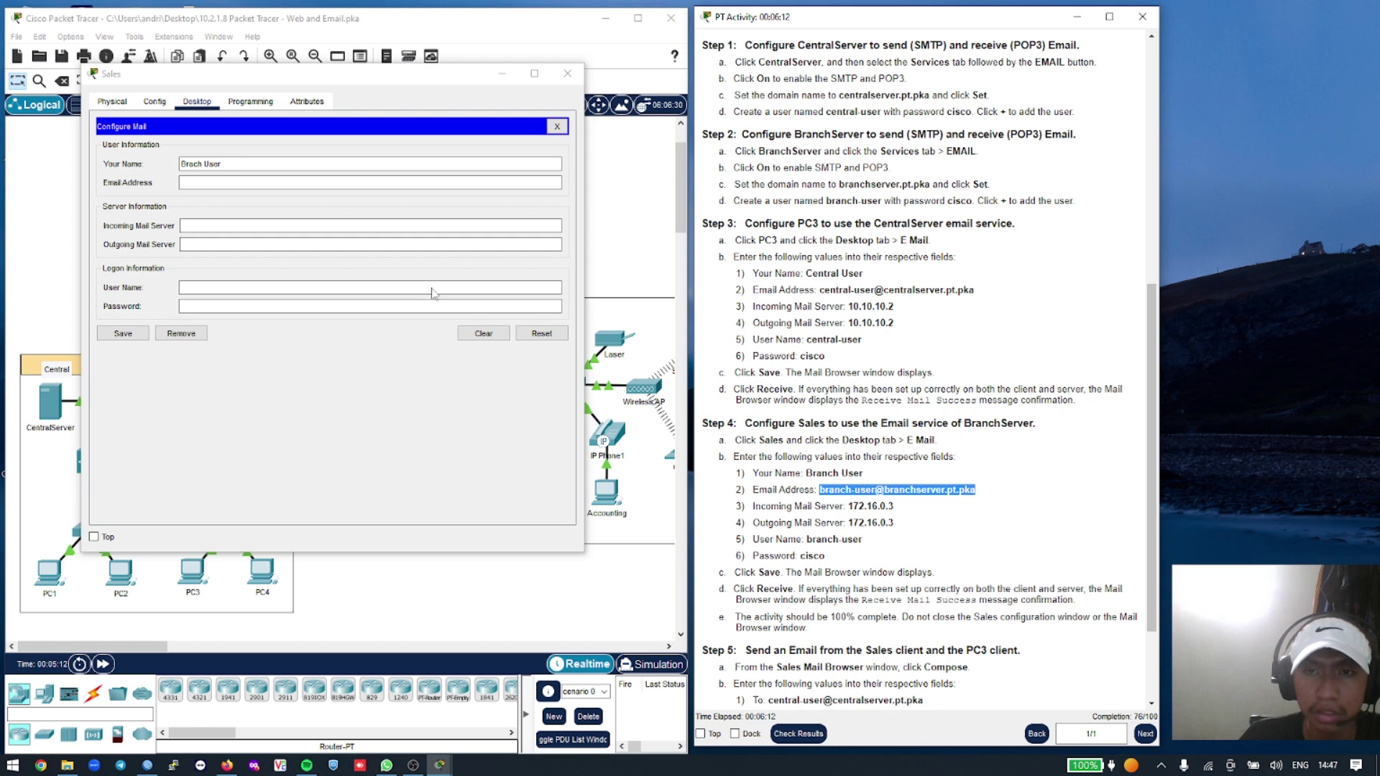
{"action": "left_click", "coordinate": [193, 184]}
{"action": "right_click", "coordinate": [193, 184]}
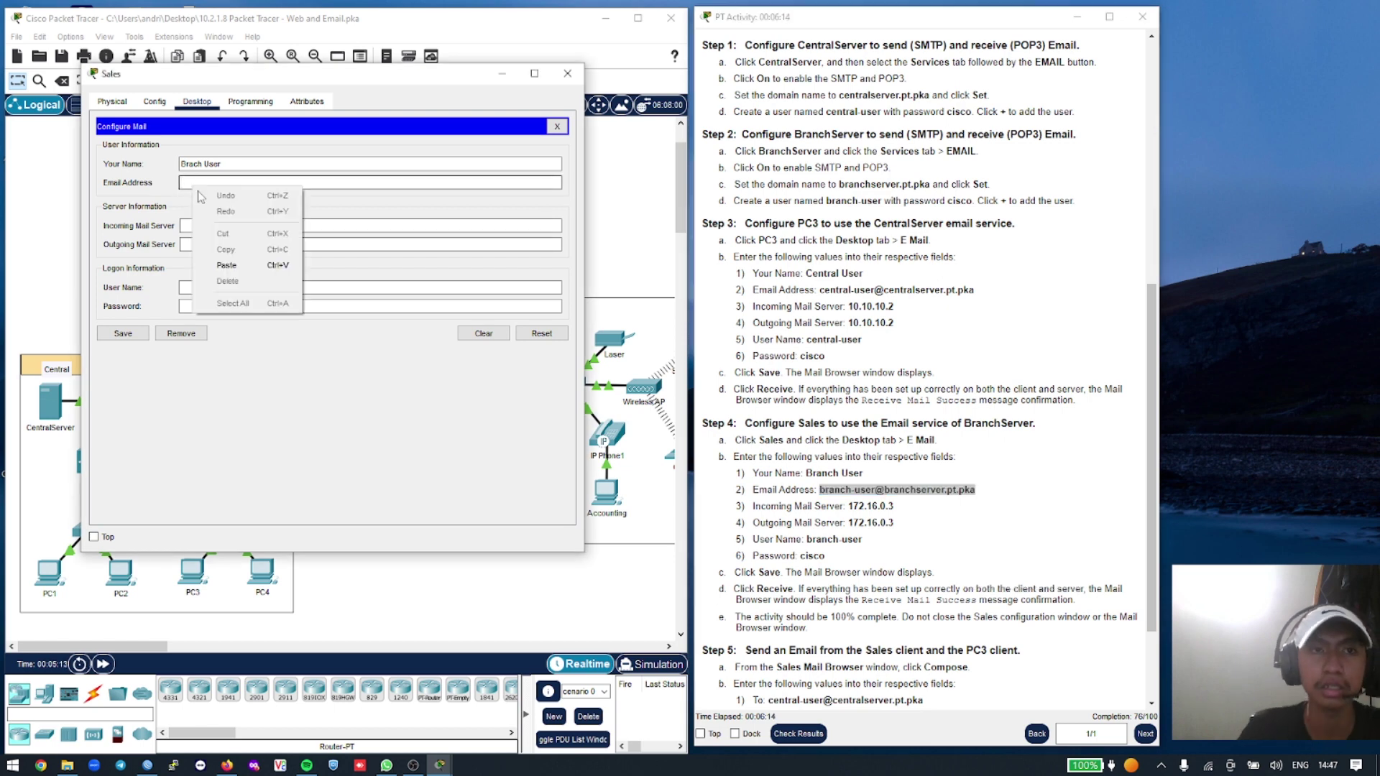
{"action": "left_click", "coordinate": [246, 272]}
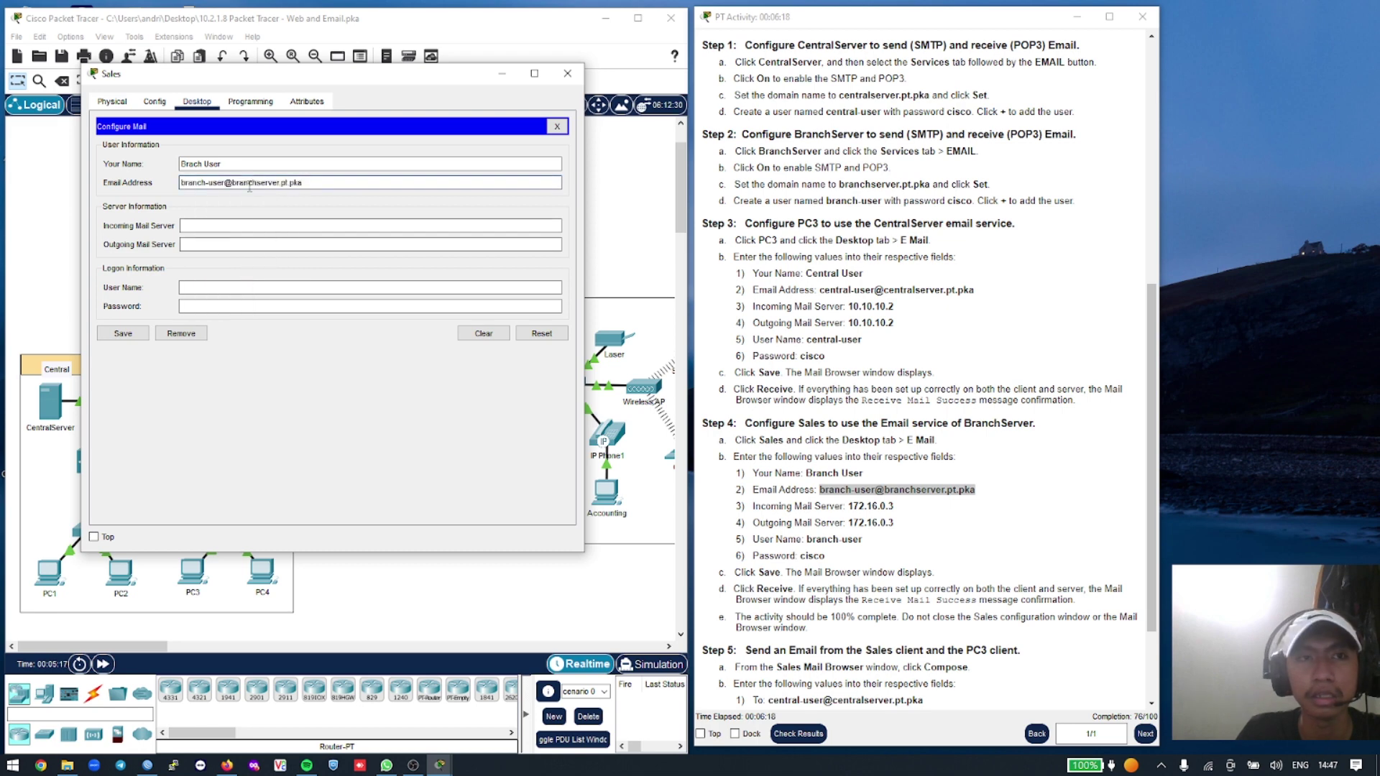
Copy 172.16.0.3 from the instructions into Sales' incoming and outgoing mail server settings
{"action": "left_click", "coordinate": [244, 225]}
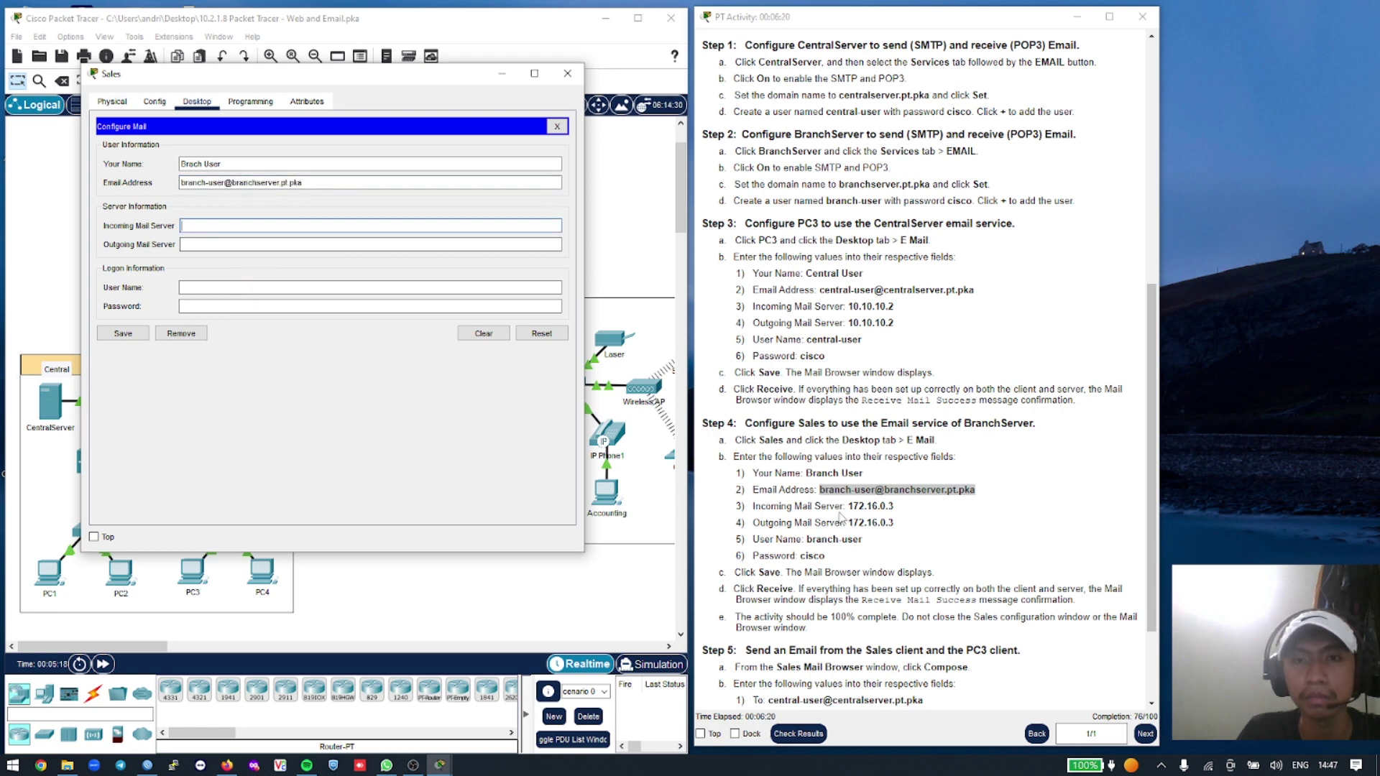
{"action": "left_click_drag", "start_coordinate": [849, 506], "coordinate": [896, 516]}
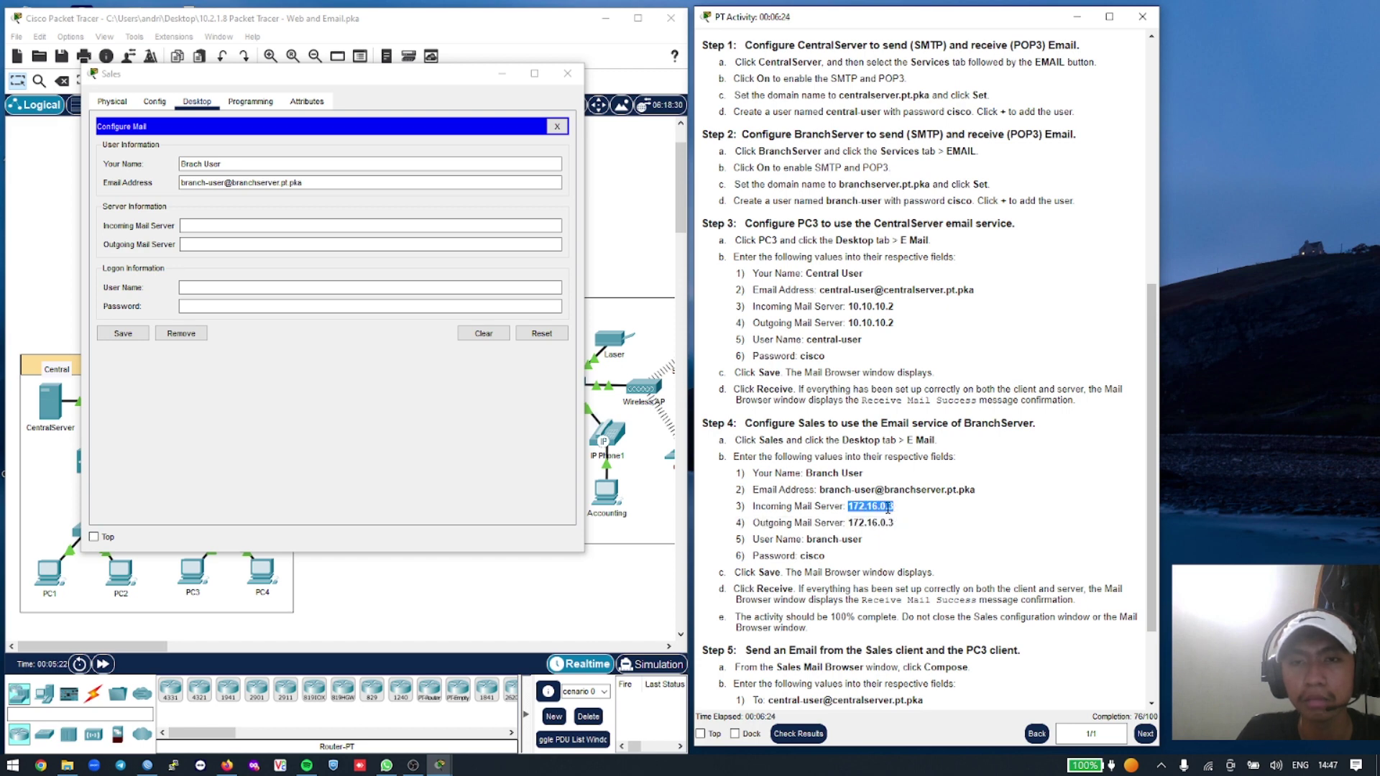
{"action": "right_click", "coordinate": [888, 508]}
{"action": "left_click", "coordinate": [927, 515]}
{"action": "left_click", "coordinate": [312, 229]}
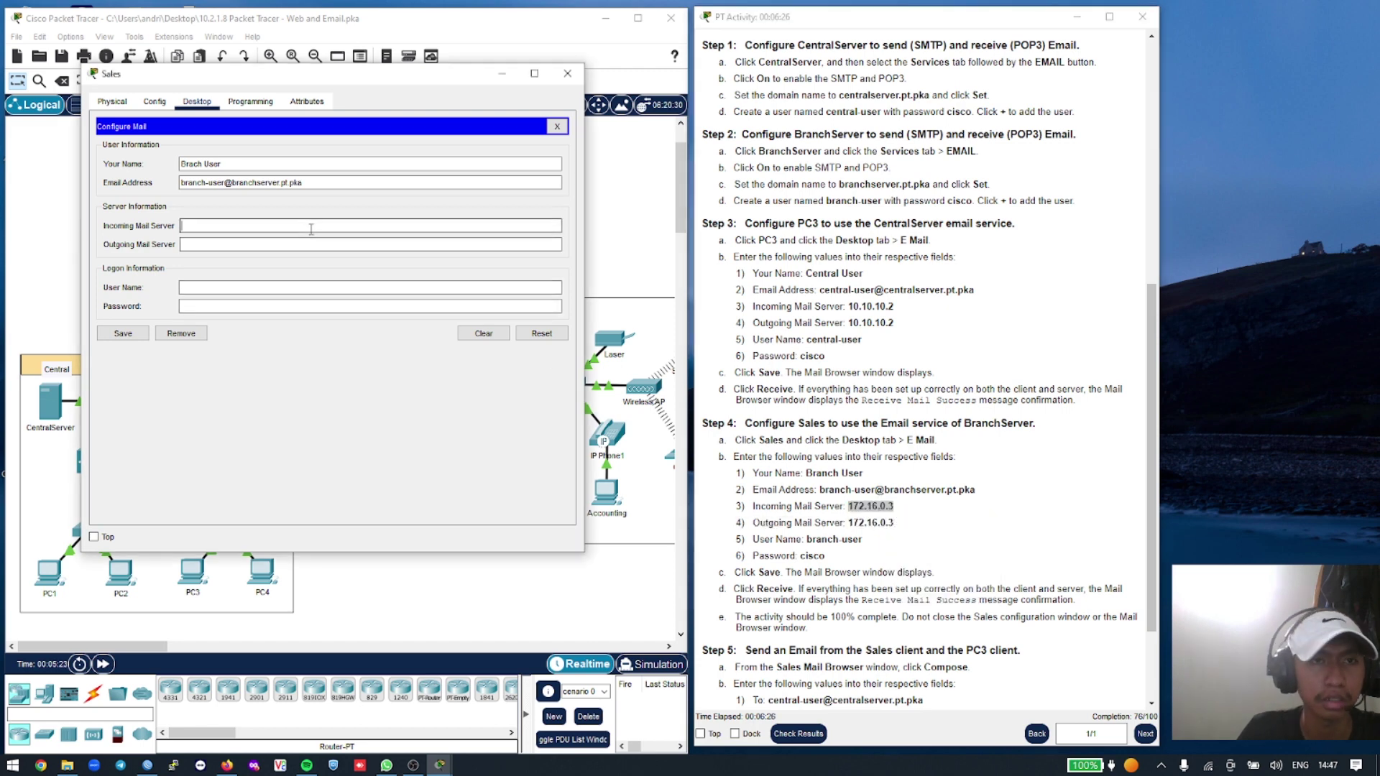
{"action": "key", "text": "ctrl+v"}
{"action": "left_click", "coordinate": [262, 244]}
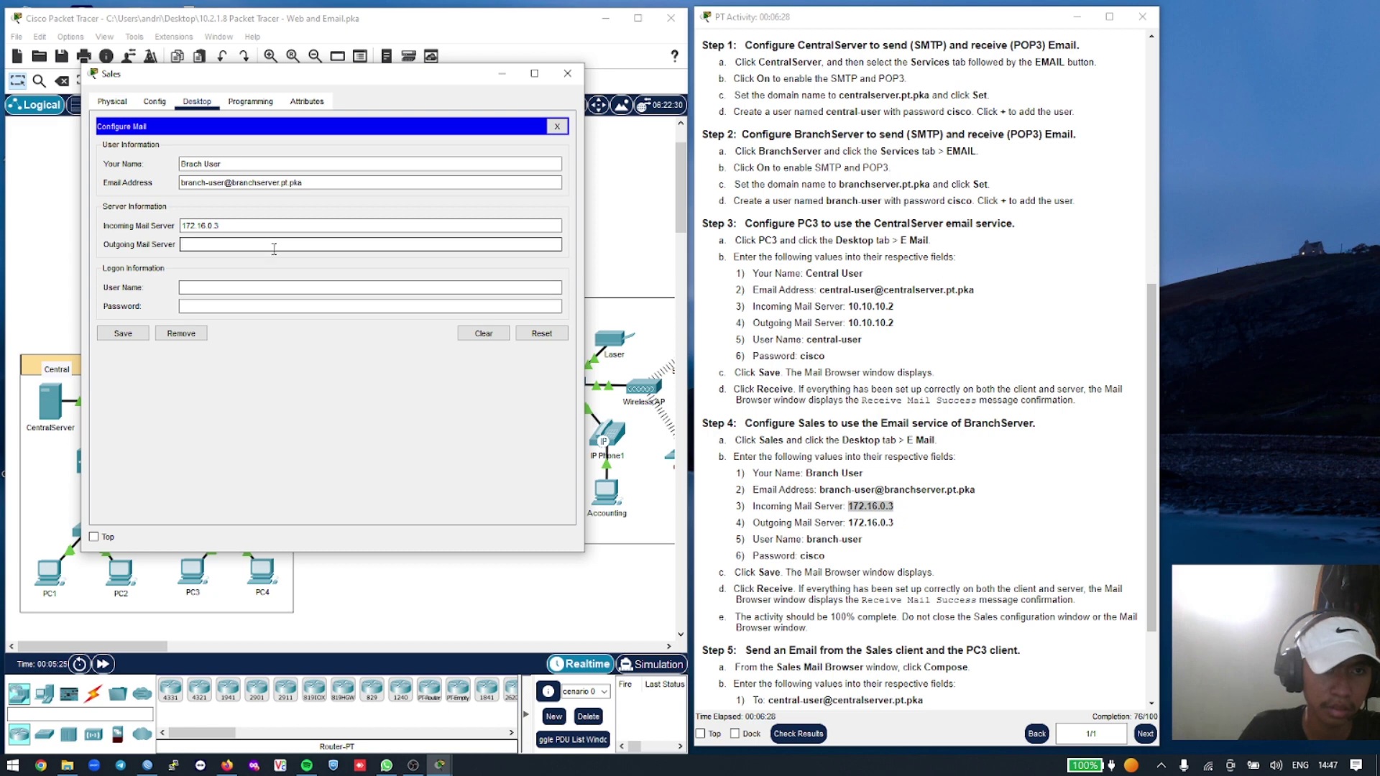
{"action": "key", "text": "ctrl+v"}
Enter branch-user and the account password as Sales' logon information, and save the mail configuration
{"action": "left_click", "coordinate": [181, 288]}
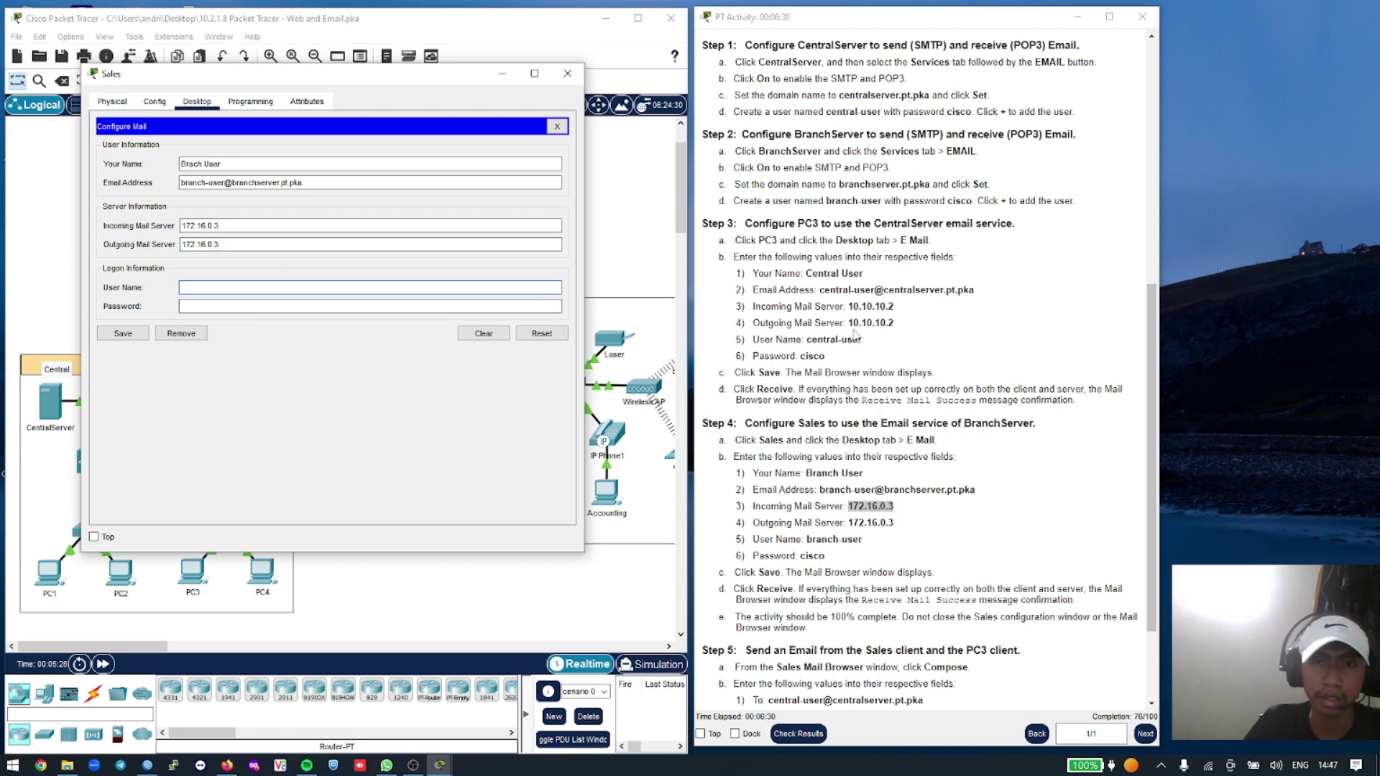
{"action": "type", "text": "bran"}
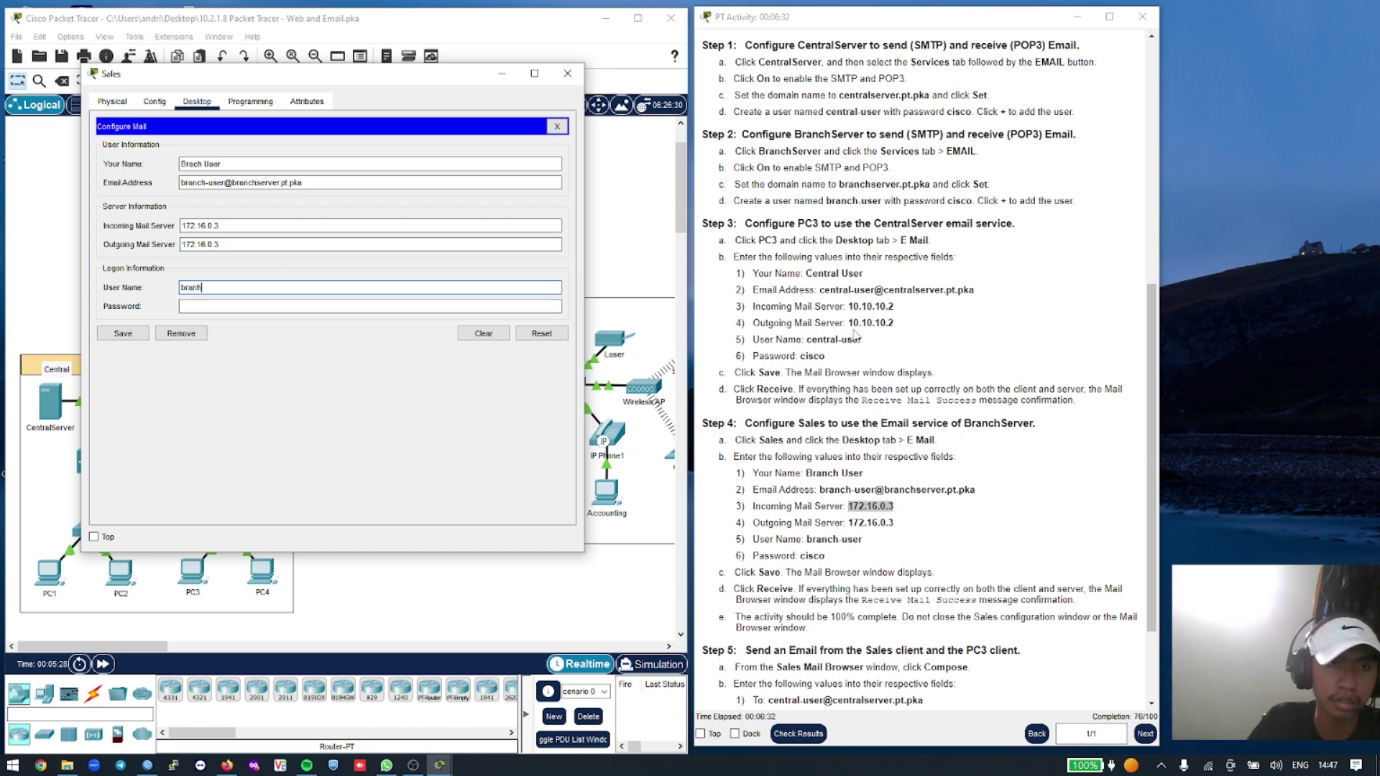
{"action": "type", "text": "ch-users"}
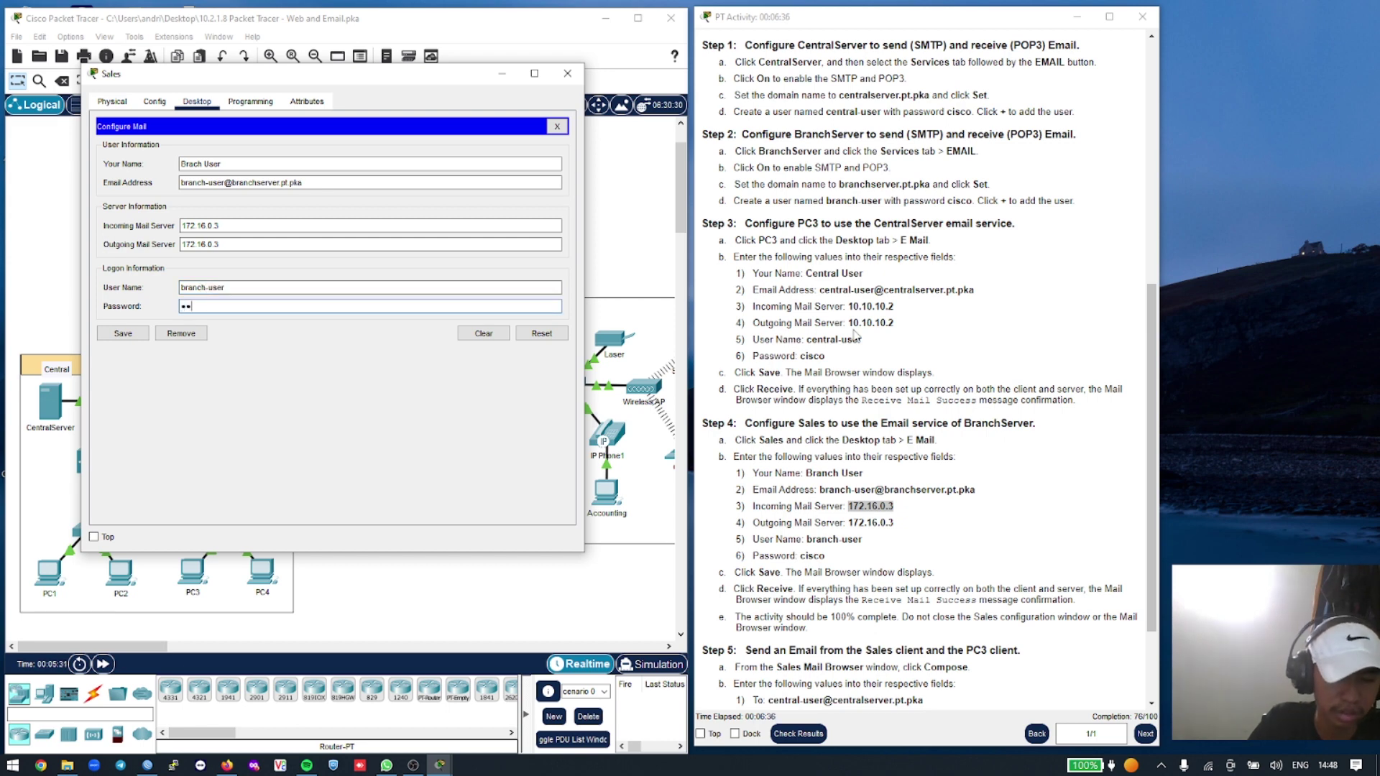
{"action": "left_click", "coordinate": [134, 334]}
Try to receive mail on Sales from BranchServer, dismissing the error and requesting it a second time
{"action": "left_click", "coordinate": [332, 169]}
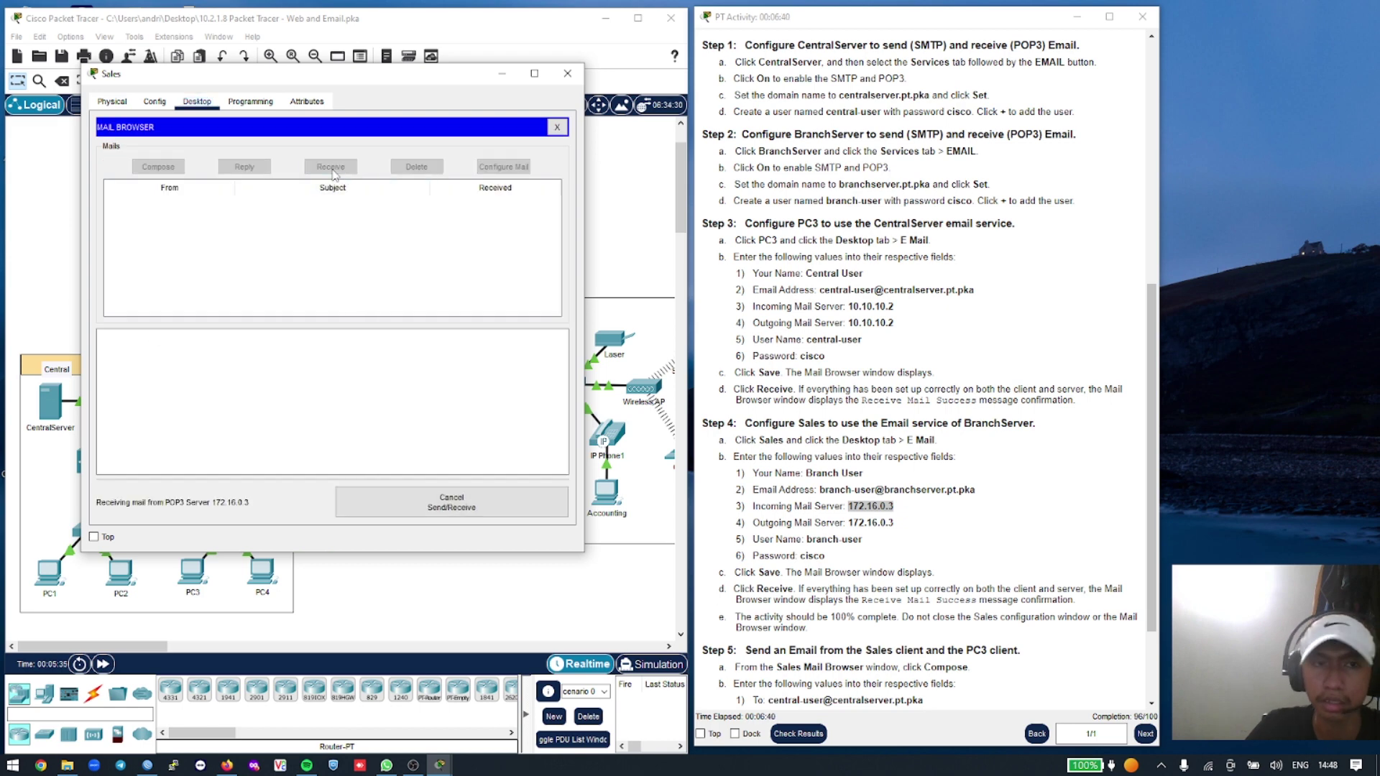
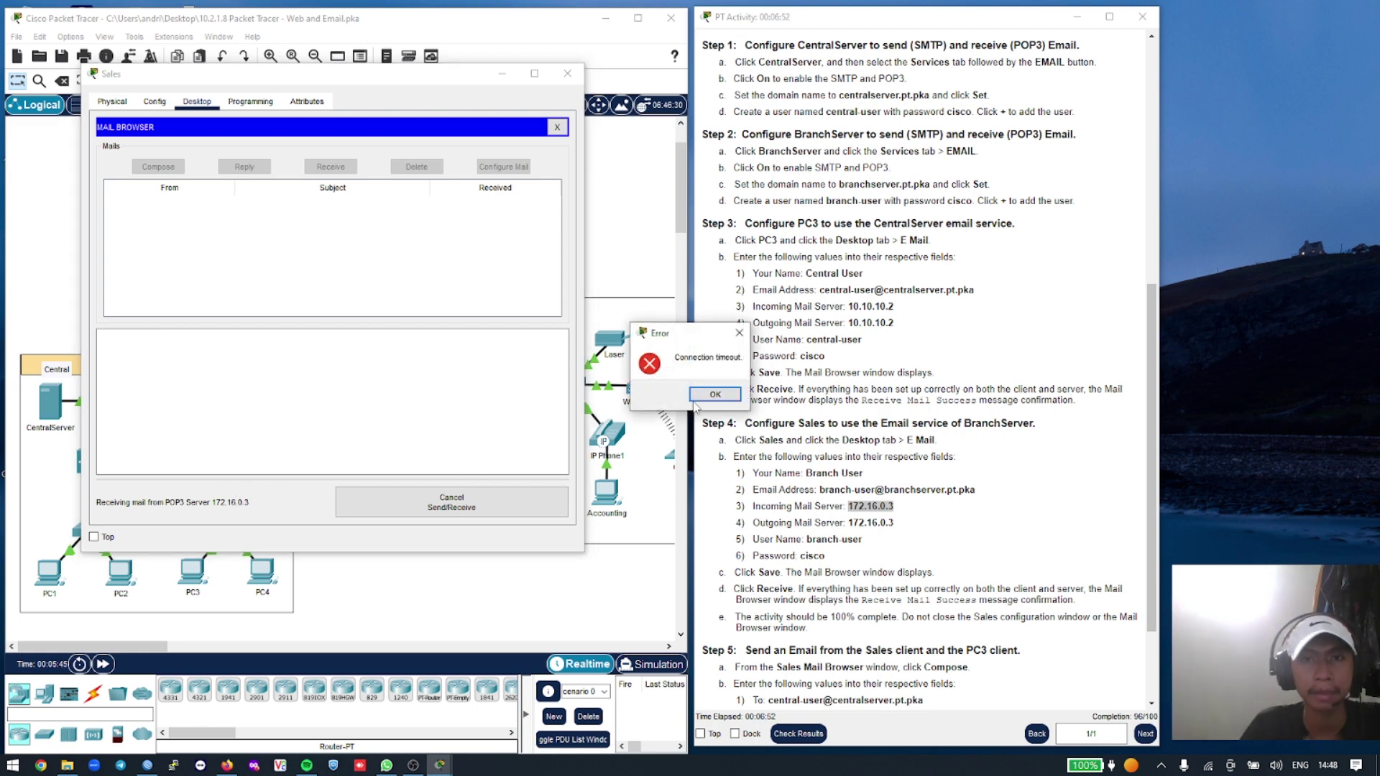
{"action": "left_click", "coordinate": [716, 395]}
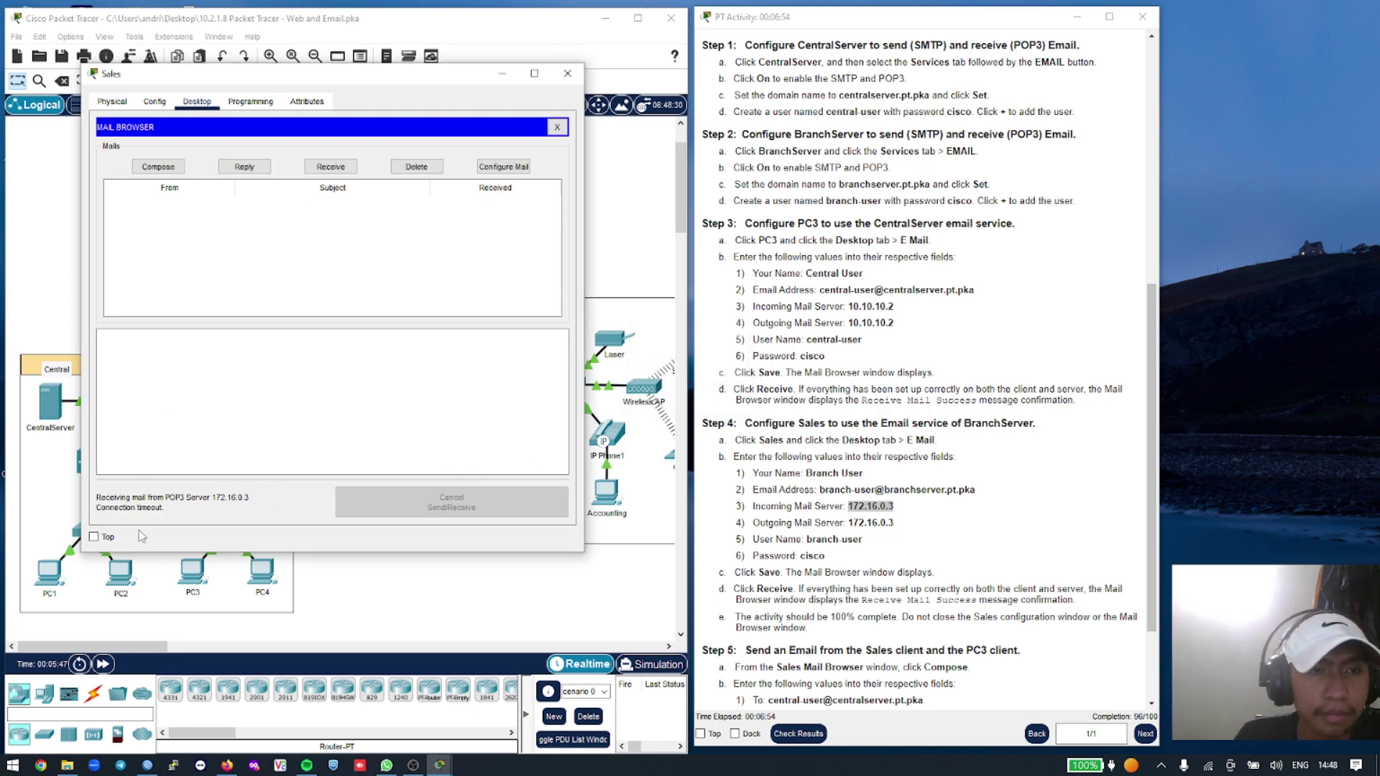
{"action": "left_click", "coordinate": [325, 168]}
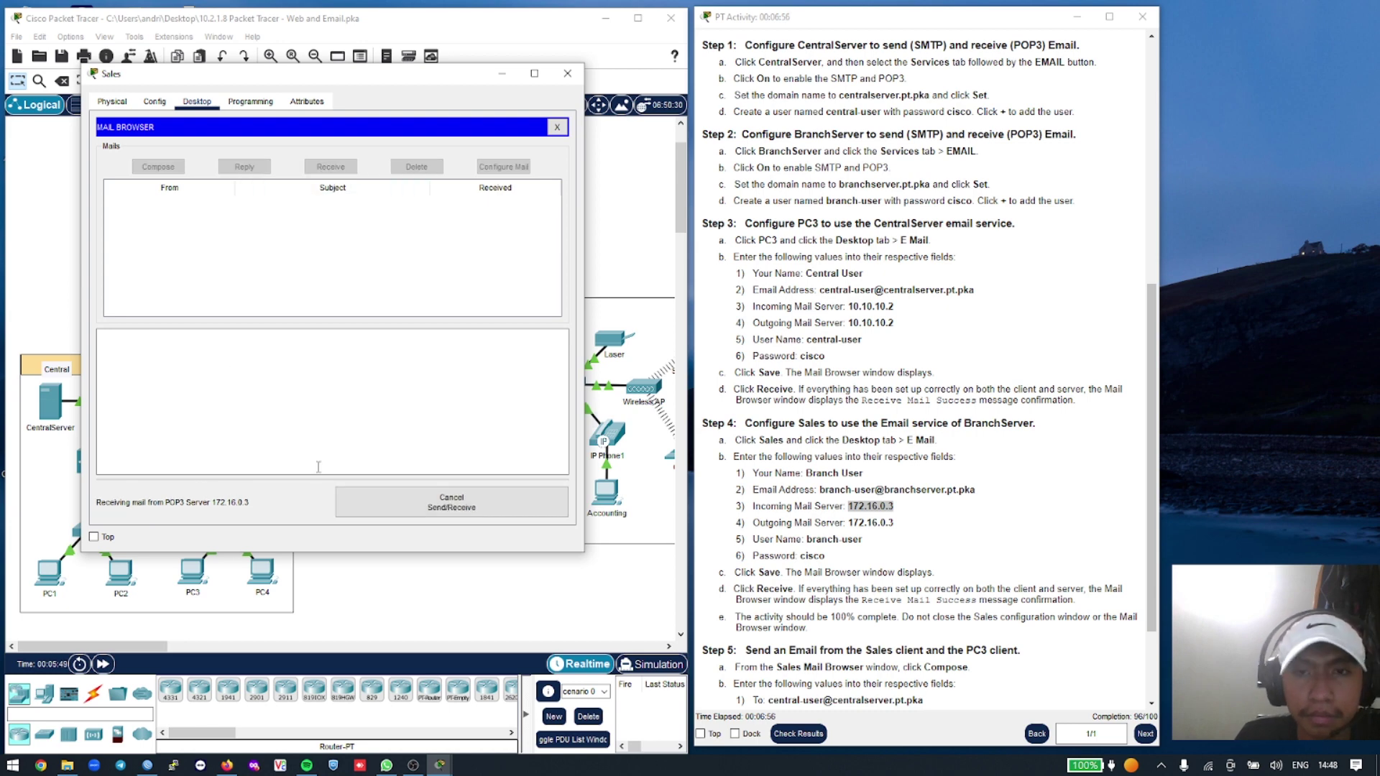
Reopen the mail configuration on Sales and correct the name to Branch User
{"action": "left_click", "coordinate": [557, 128]}
{"action": "left_click", "coordinate": [171, 411]}
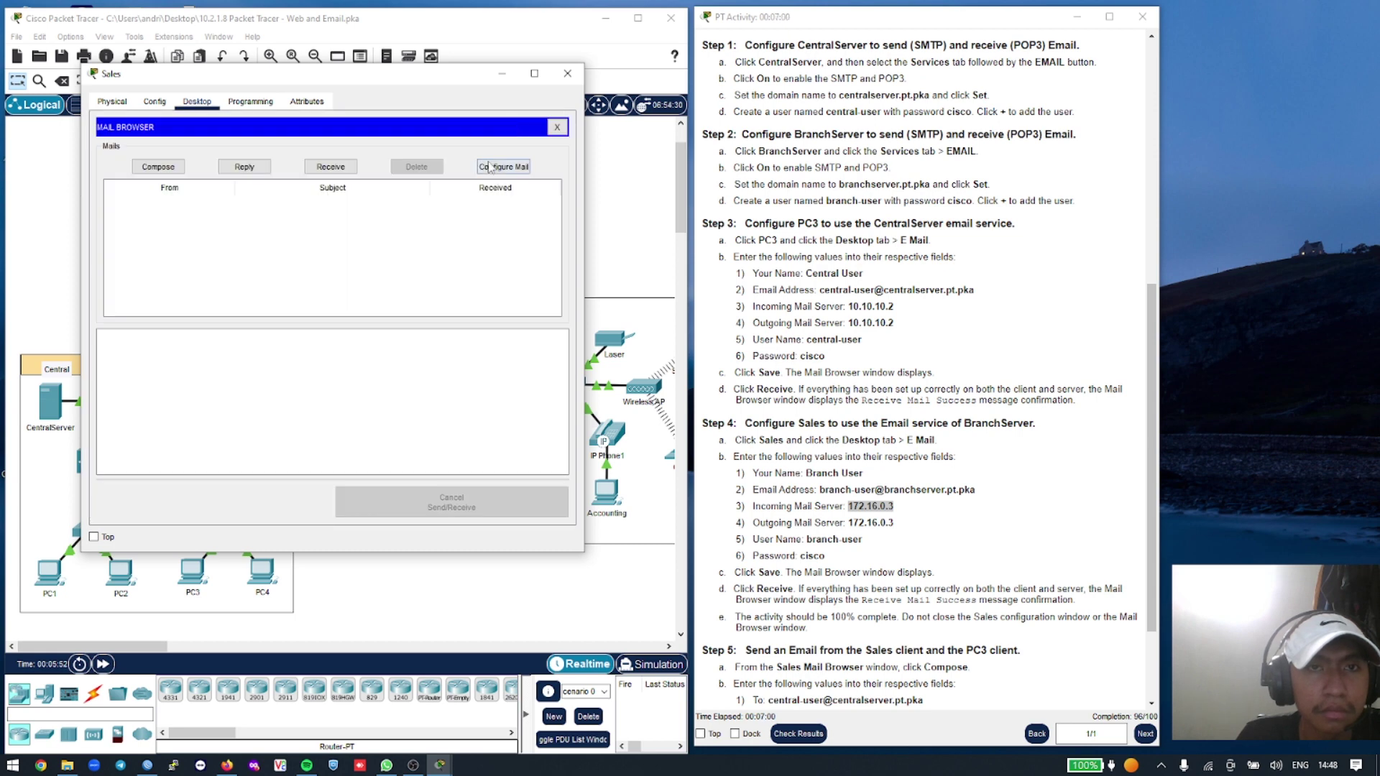
{"action": "left_click", "coordinate": [489, 167]}
{"action": "left_click_drag", "start_coordinate": [214, 226], "coordinate": [162, 228]}
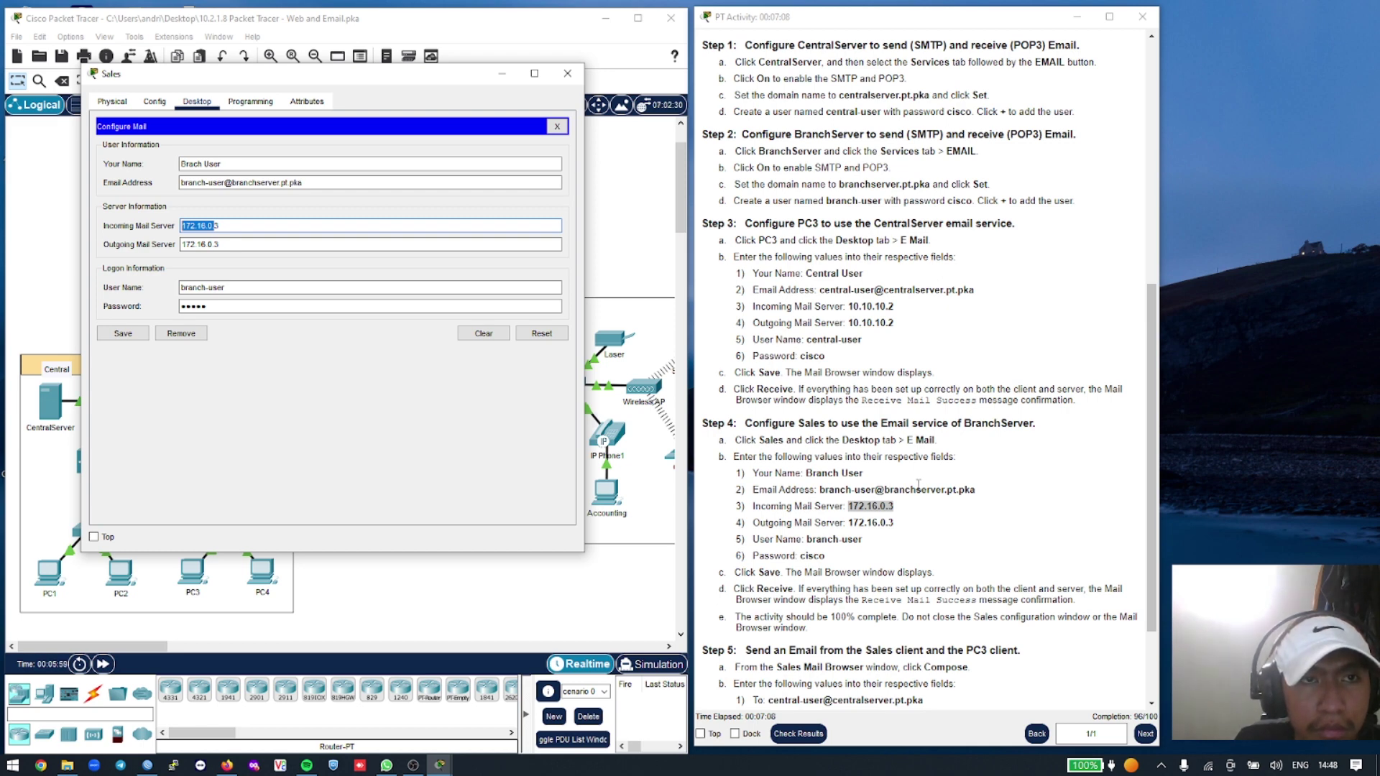
{"action": "left_click", "coordinate": [197, 162]}
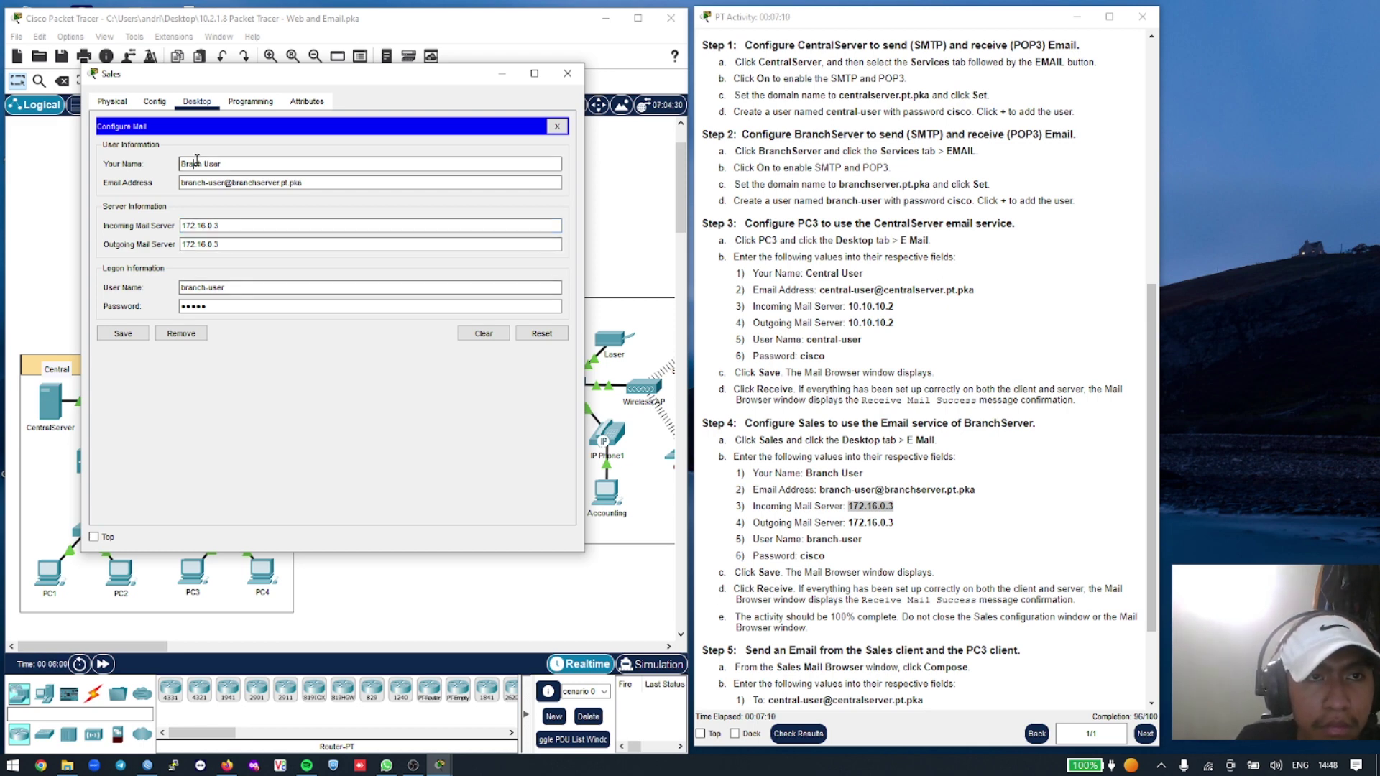
{"action": "type", "text": "n"}
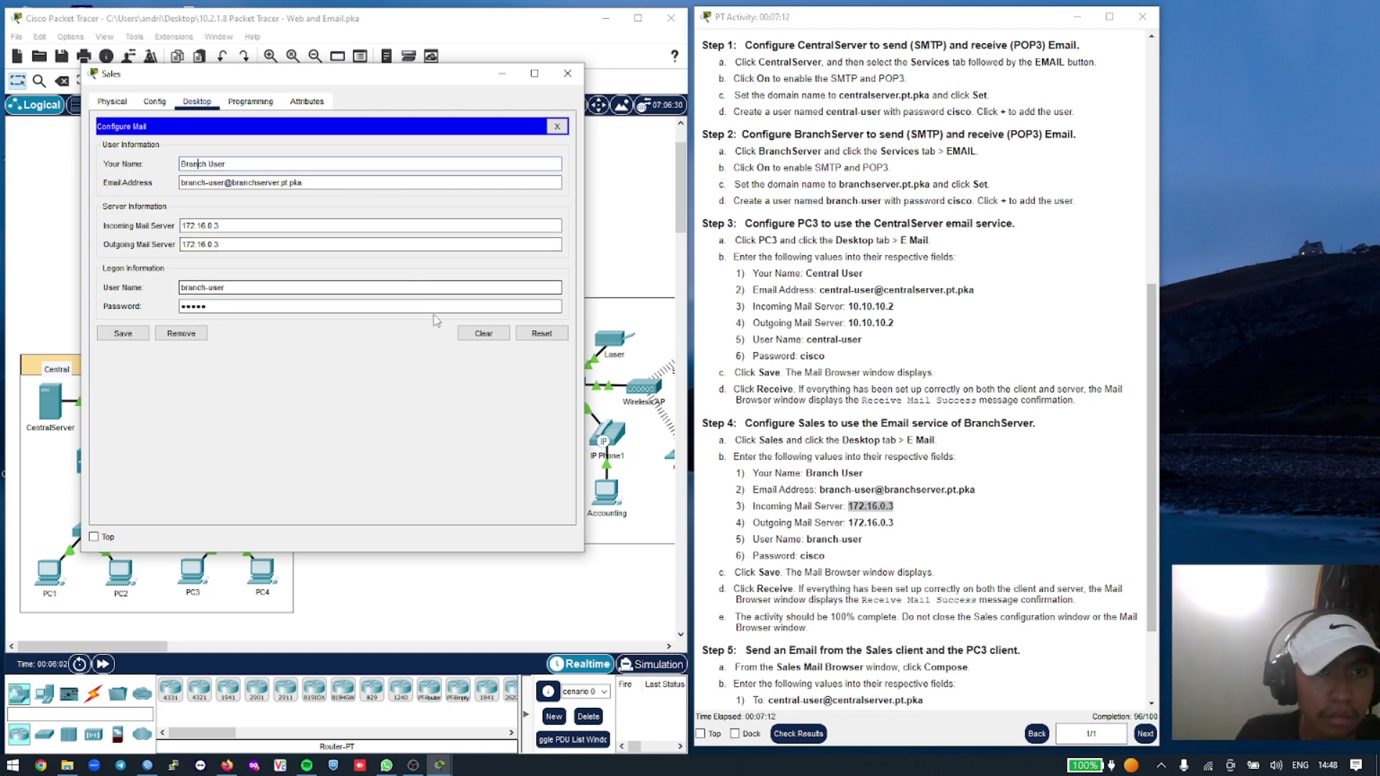
Re-enter 172.16.0.3 as Sales' incoming and outgoing mail server and save the mail configuration
{"action": "left_click_drag", "start_coordinate": [260, 225], "coordinate": [181, 225]}
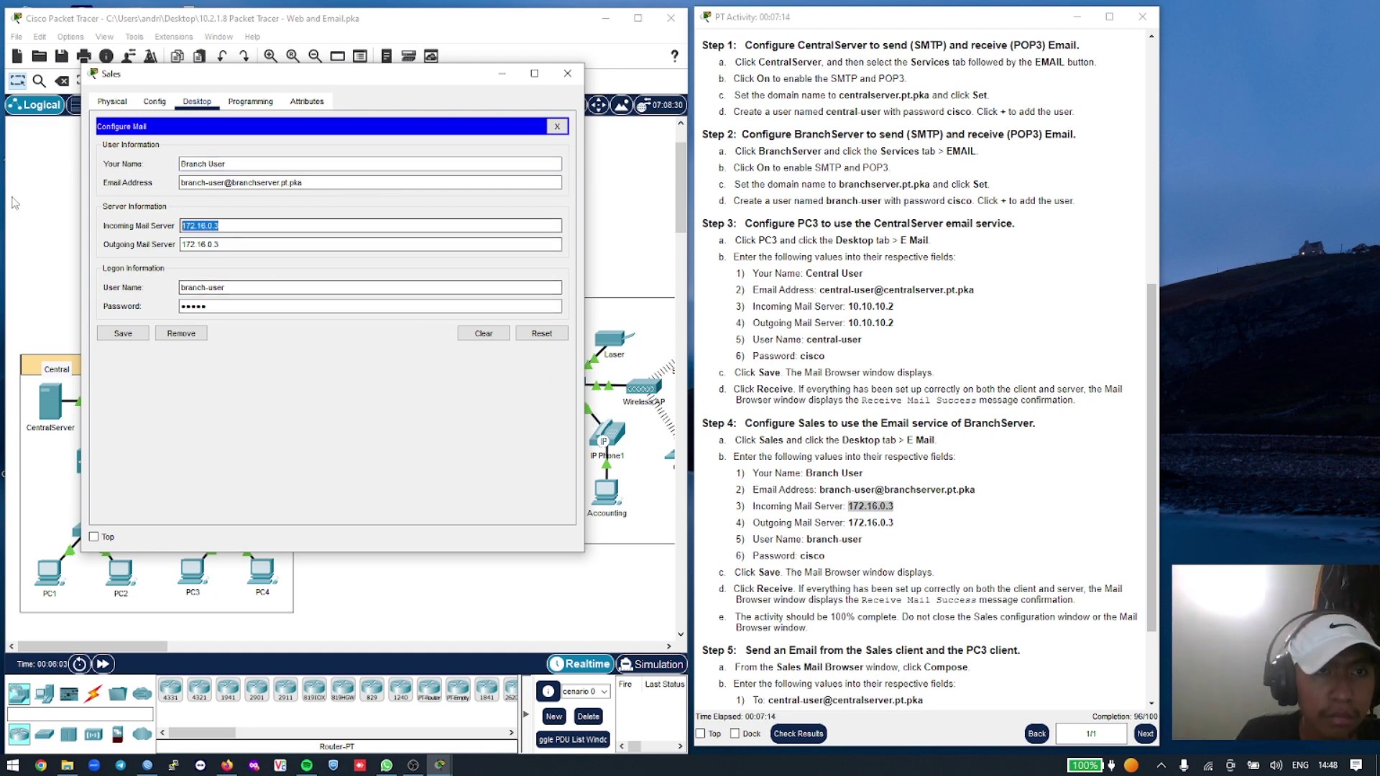
{"action": "type", "text": "172"}
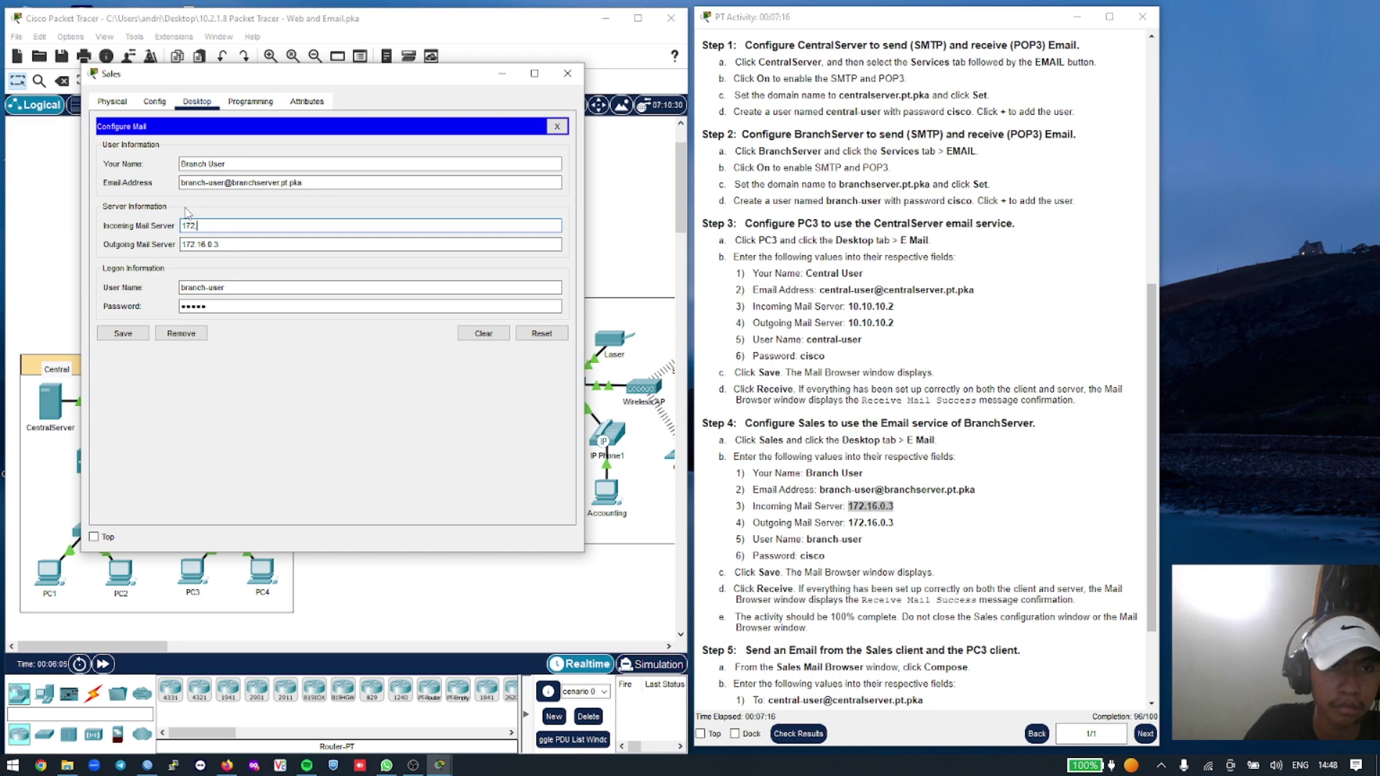
{"action": "type", "text": ".16"}
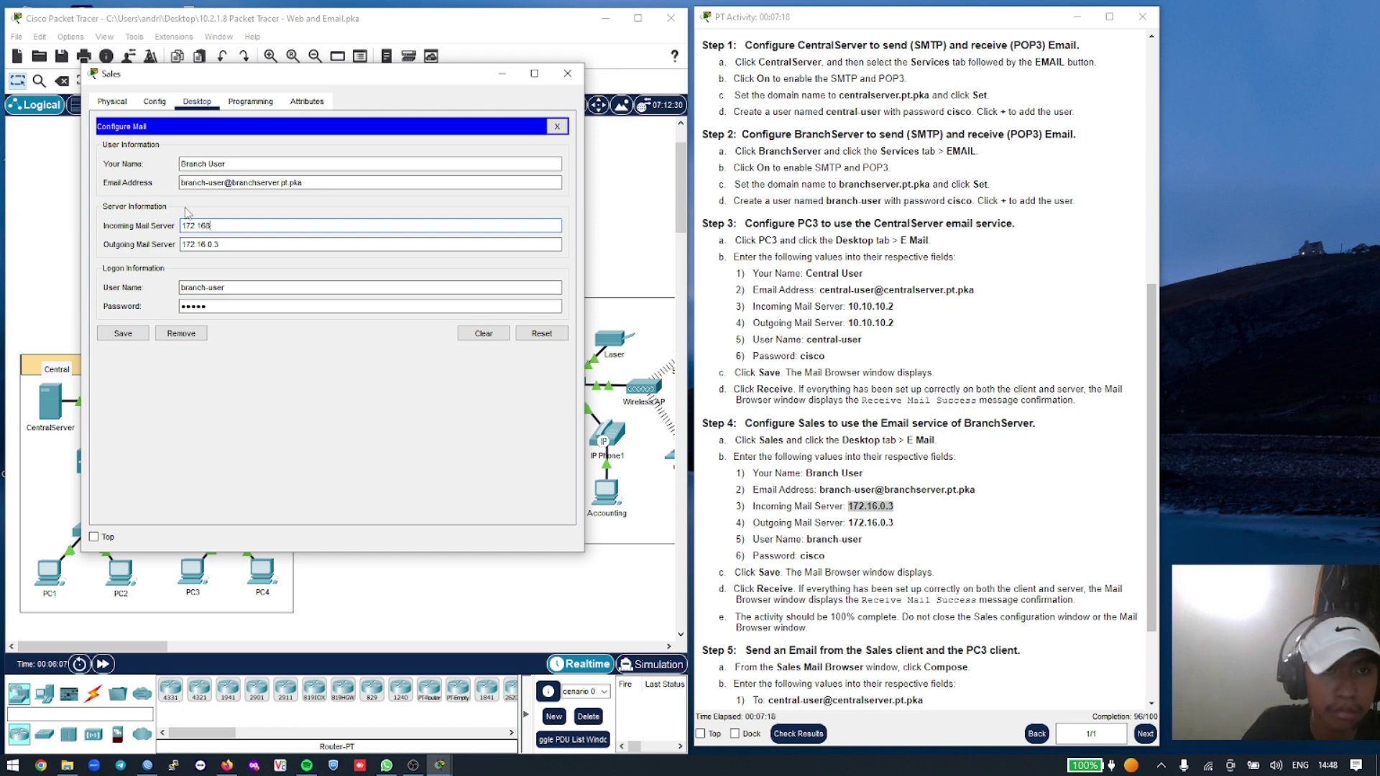
{"action": "type", "text": ".0.3"}
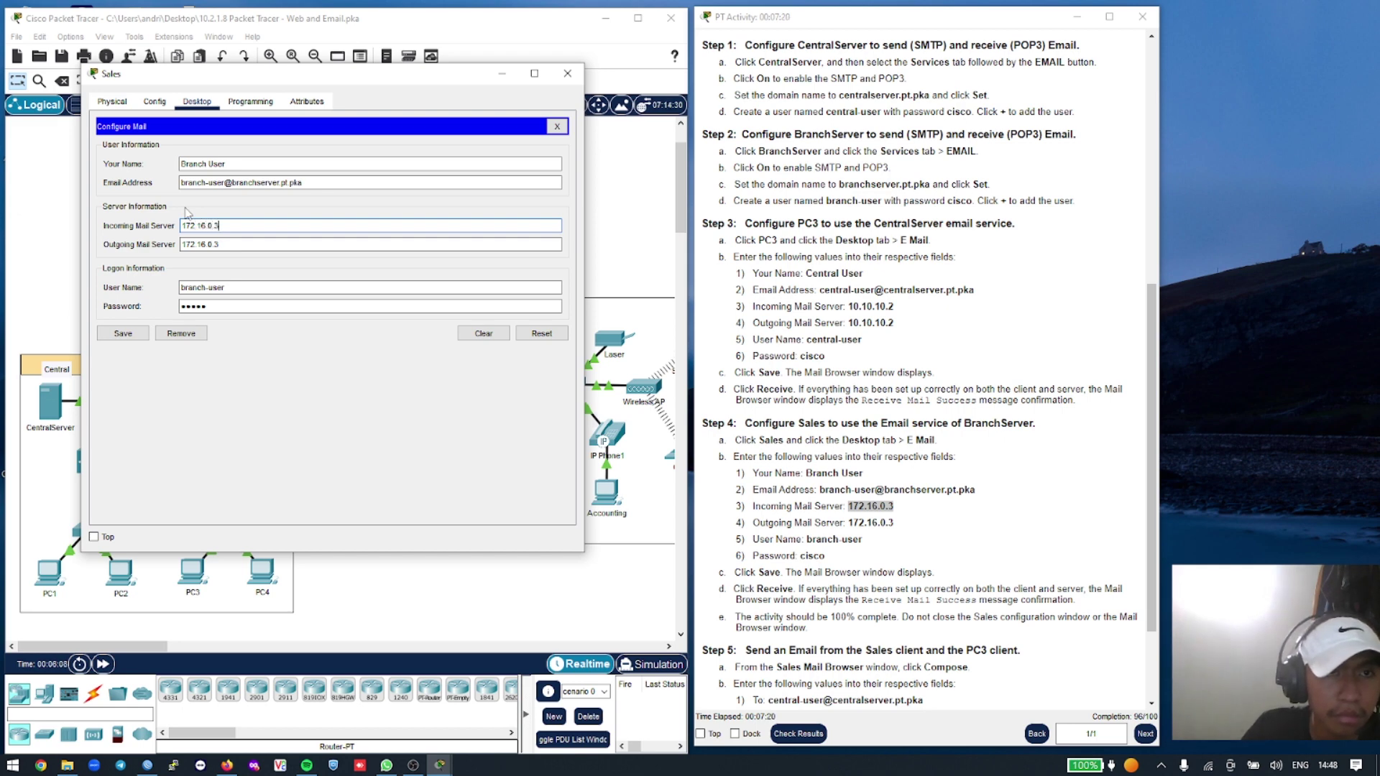
{"action": "key", "text": "ctrl+a"}
{"action": "key", "text": "ctrl+c"}
{"action": "key", "text": "Tab"}
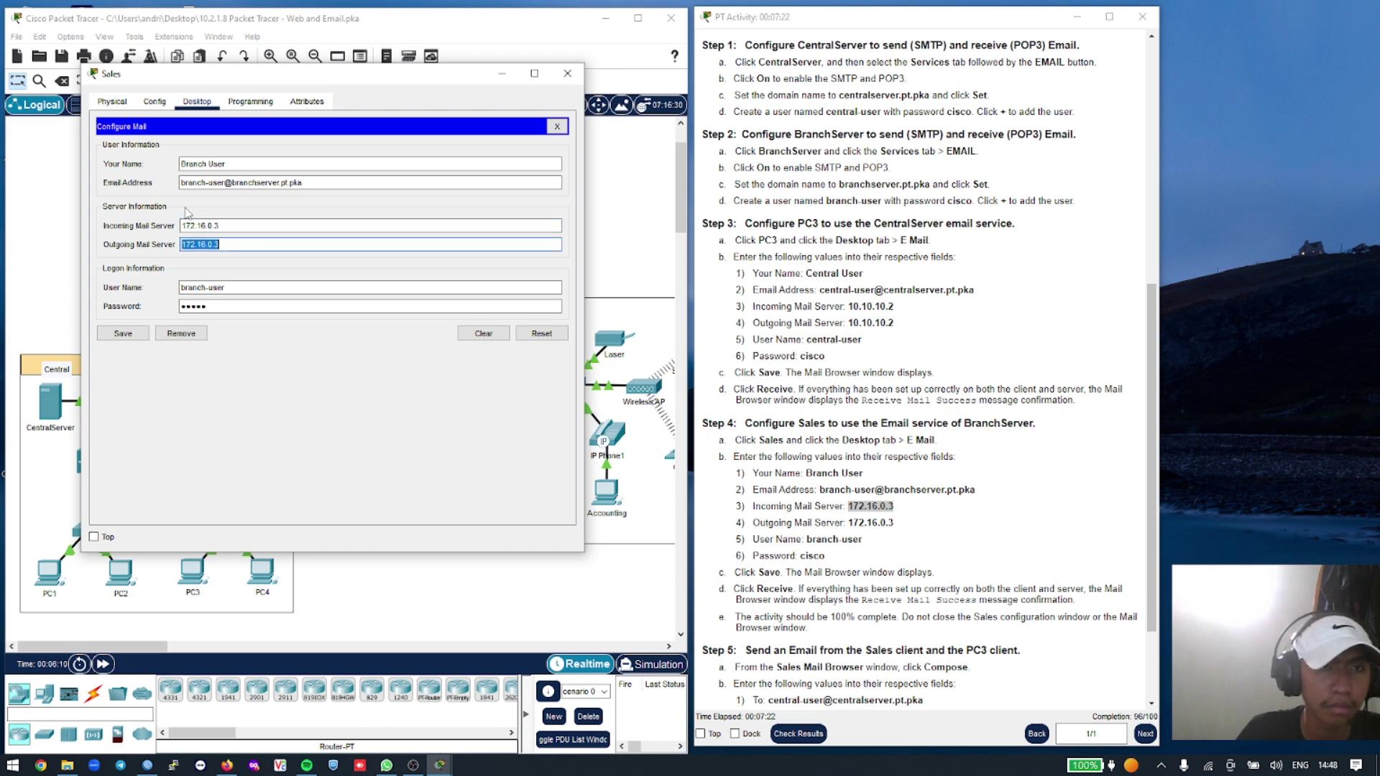
{"action": "key", "text": "ctrl+v"}
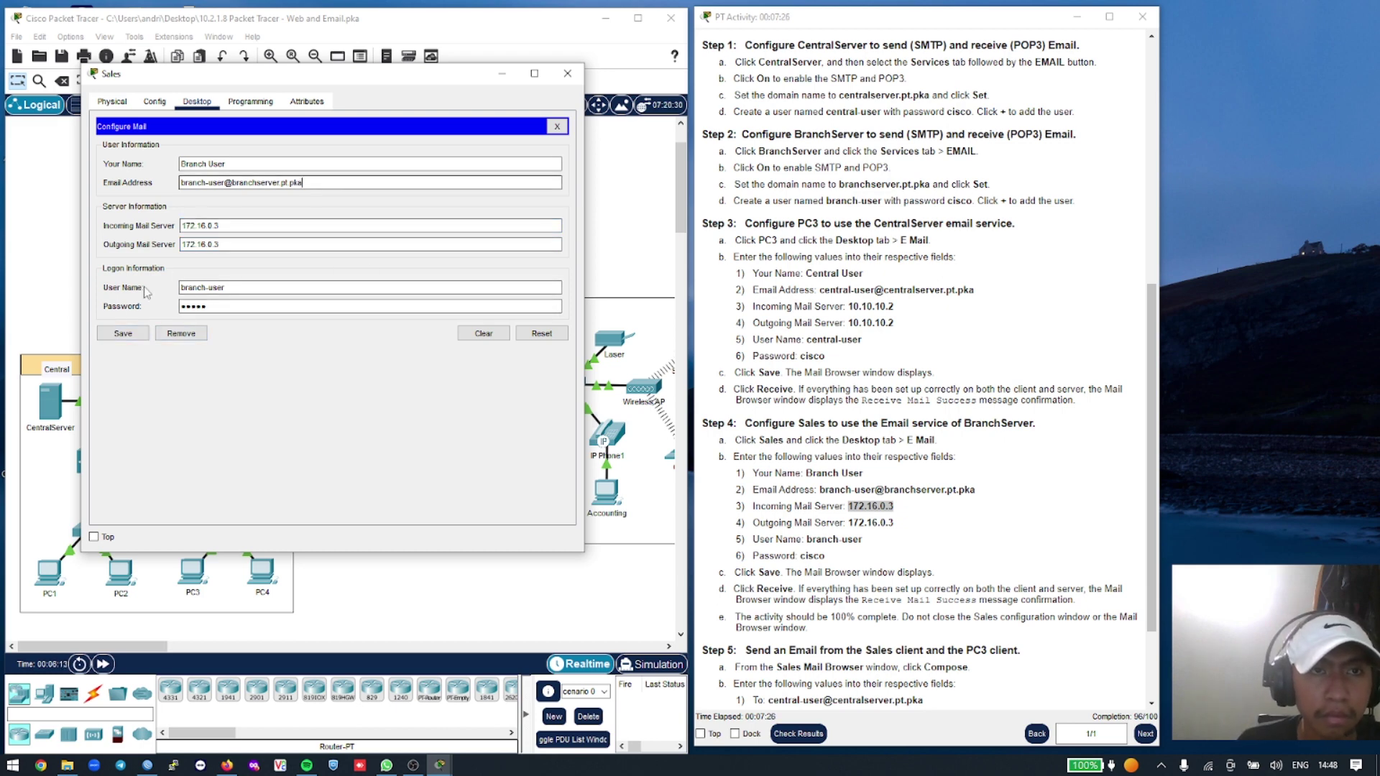
{"action": "left_click", "coordinate": [123, 333]}
Try to receive mail on Sales from BranchServer, then dismiss the error and close the Sales window
{"action": "left_click", "coordinate": [328, 167]}
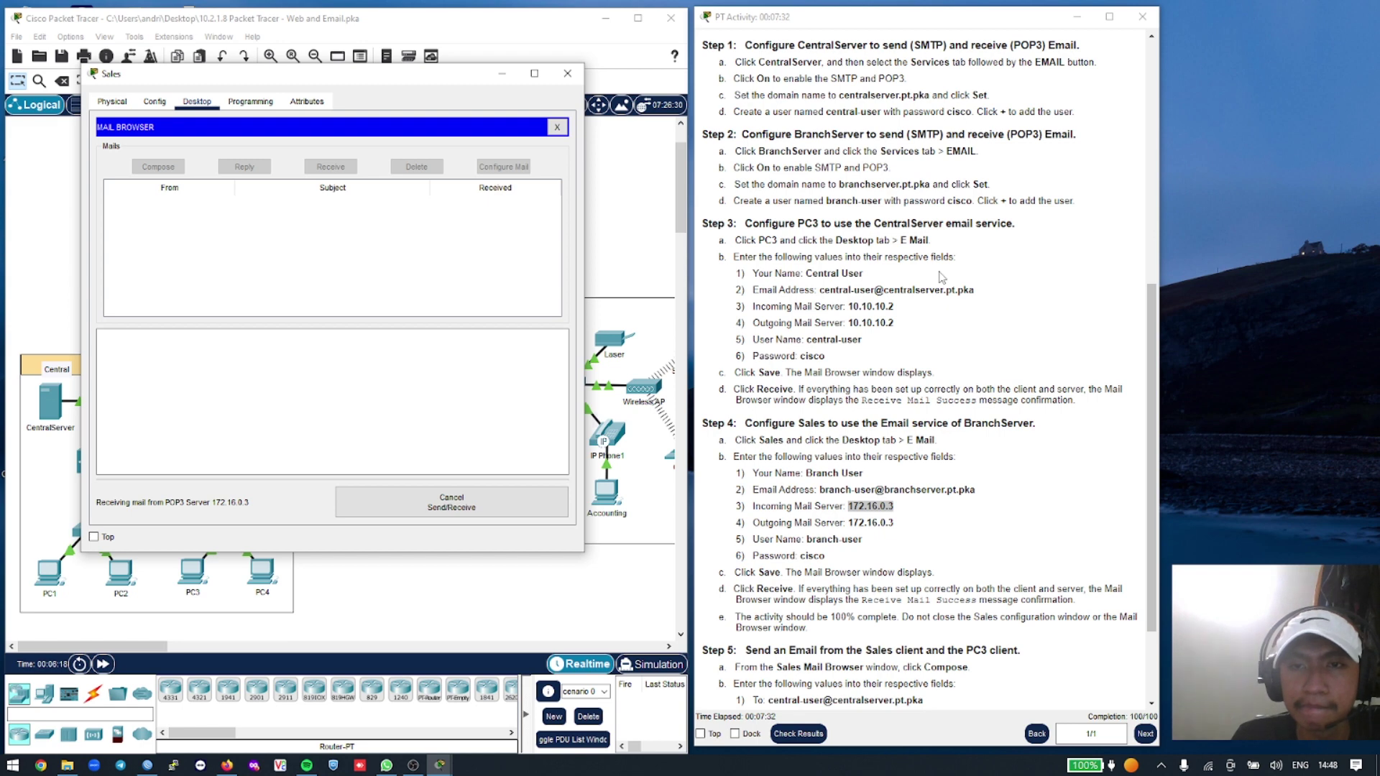
{"action": "scroll", "coordinate": [940, 281], "scroll_direction": "down", "scroll_amount": 1}
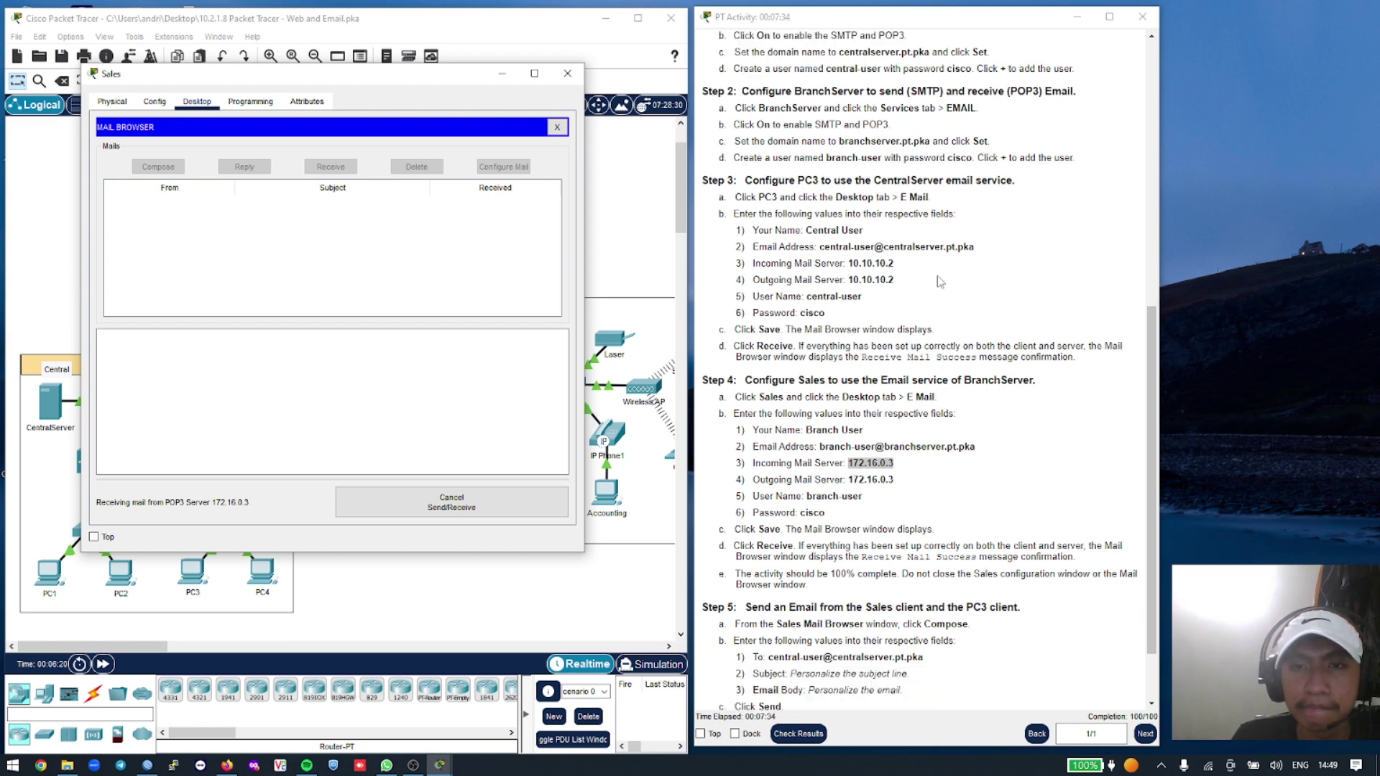
{"action": "scroll", "coordinate": [940, 280], "scroll_direction": "up", "scroll_amount": 3}
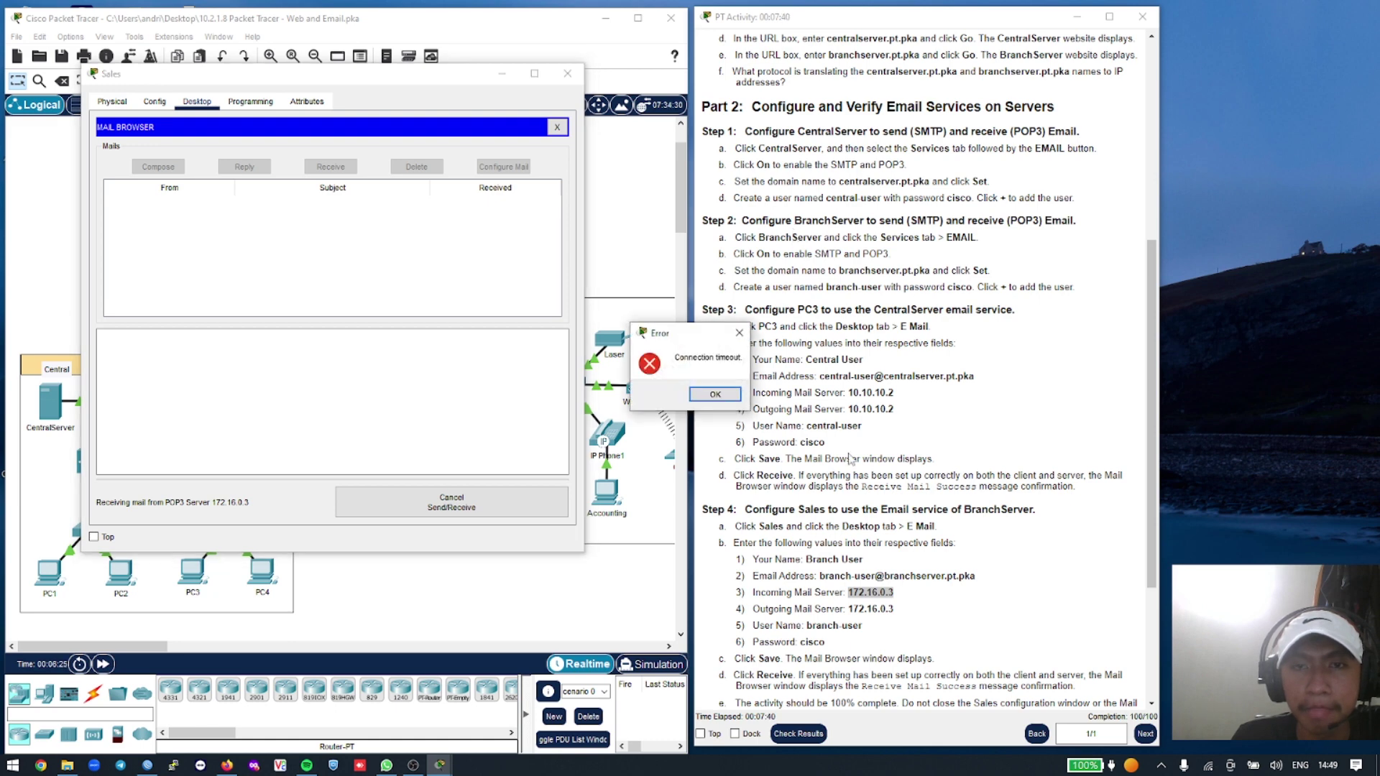
{"action": "left_click", "coordinate": [716, 395]}
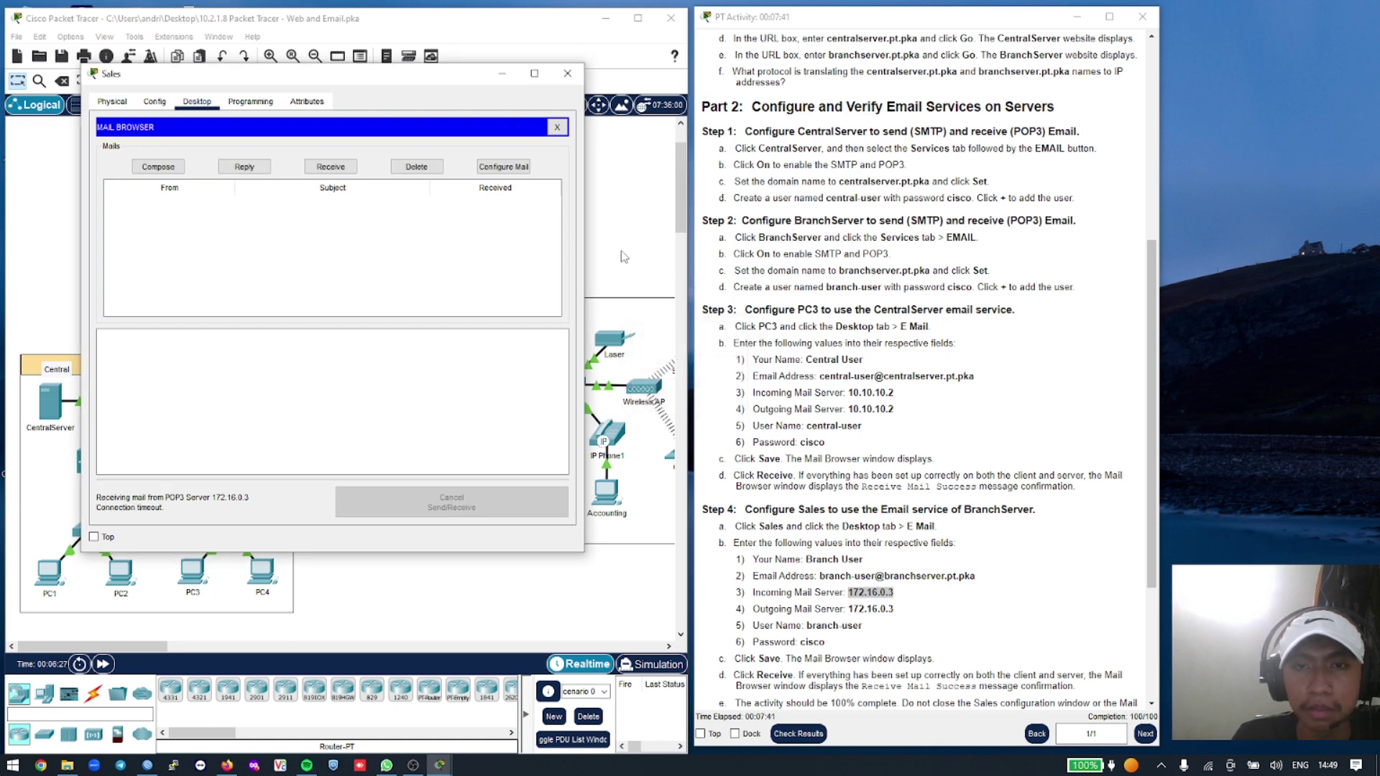
{"action": "left_click", "coordinate": [557, 127]}
{"action": "left_click", "coordinate": [567, 74]}
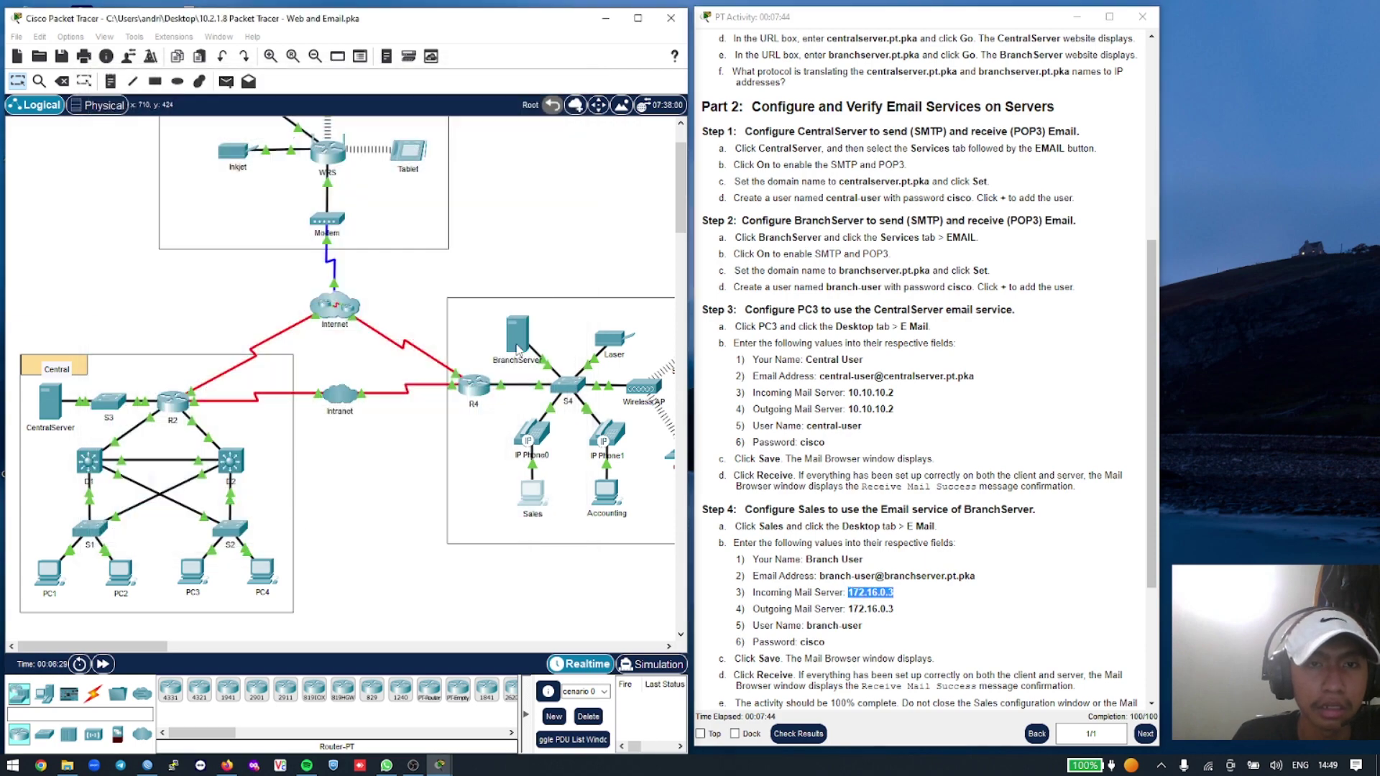
Open BranchServer's email service and copy branchserver.pt.pka from Step 2 of the instructions into its domain name
{"action": "left_click", "coordinate": [501, 332]}
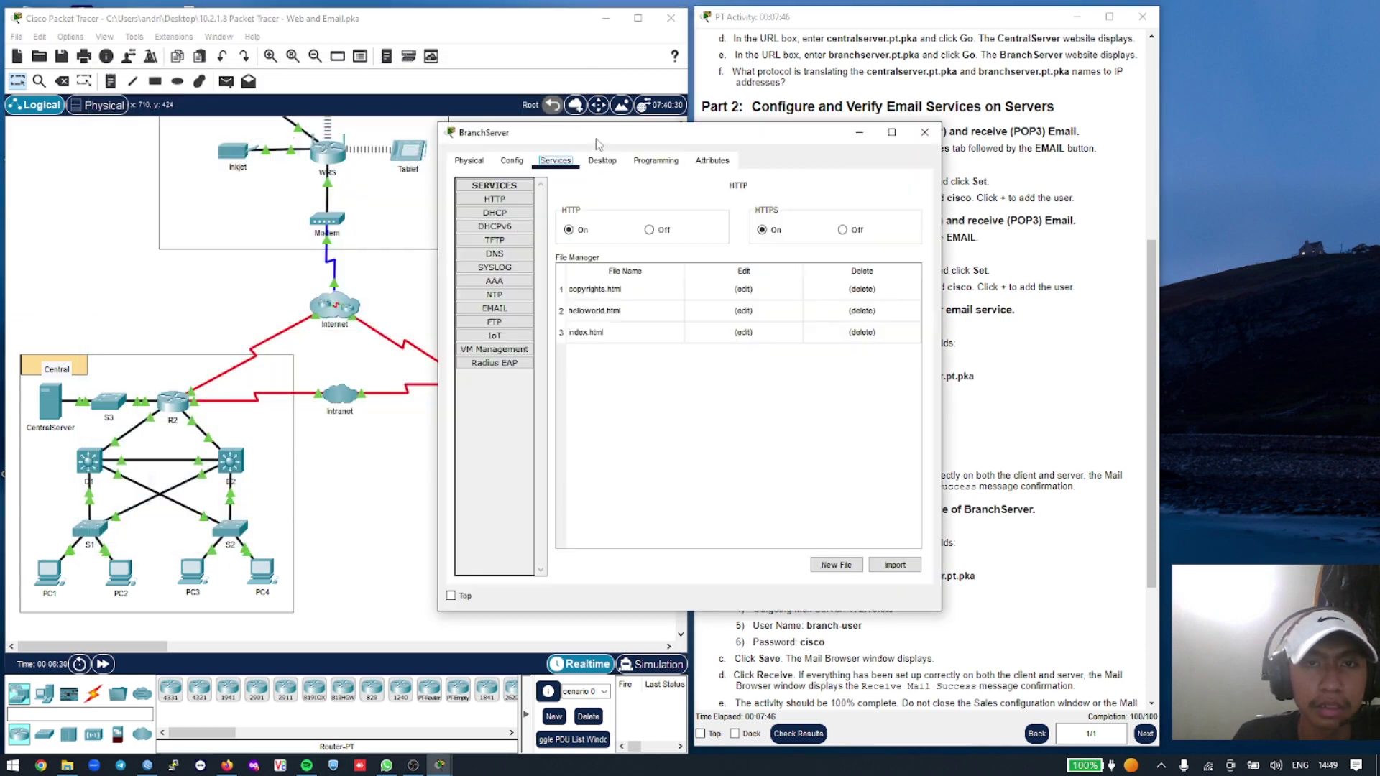
{"action": "left_click_drag", "start_coordinate": [595, 137], "coordinate": [321, 127]}
{"action": "left_click", "coordinate": [245, 299]}
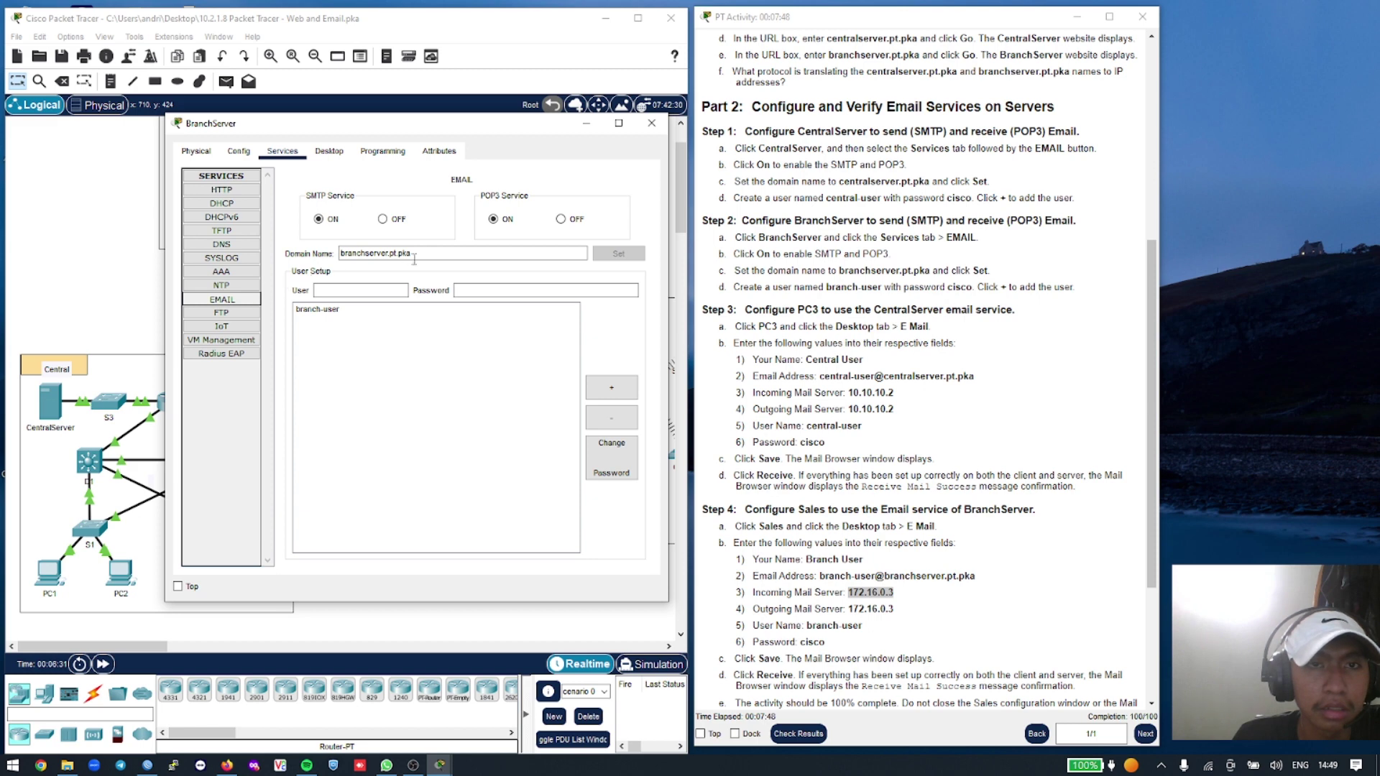
{"action": "left_click", "coordinate": [460, 253]}
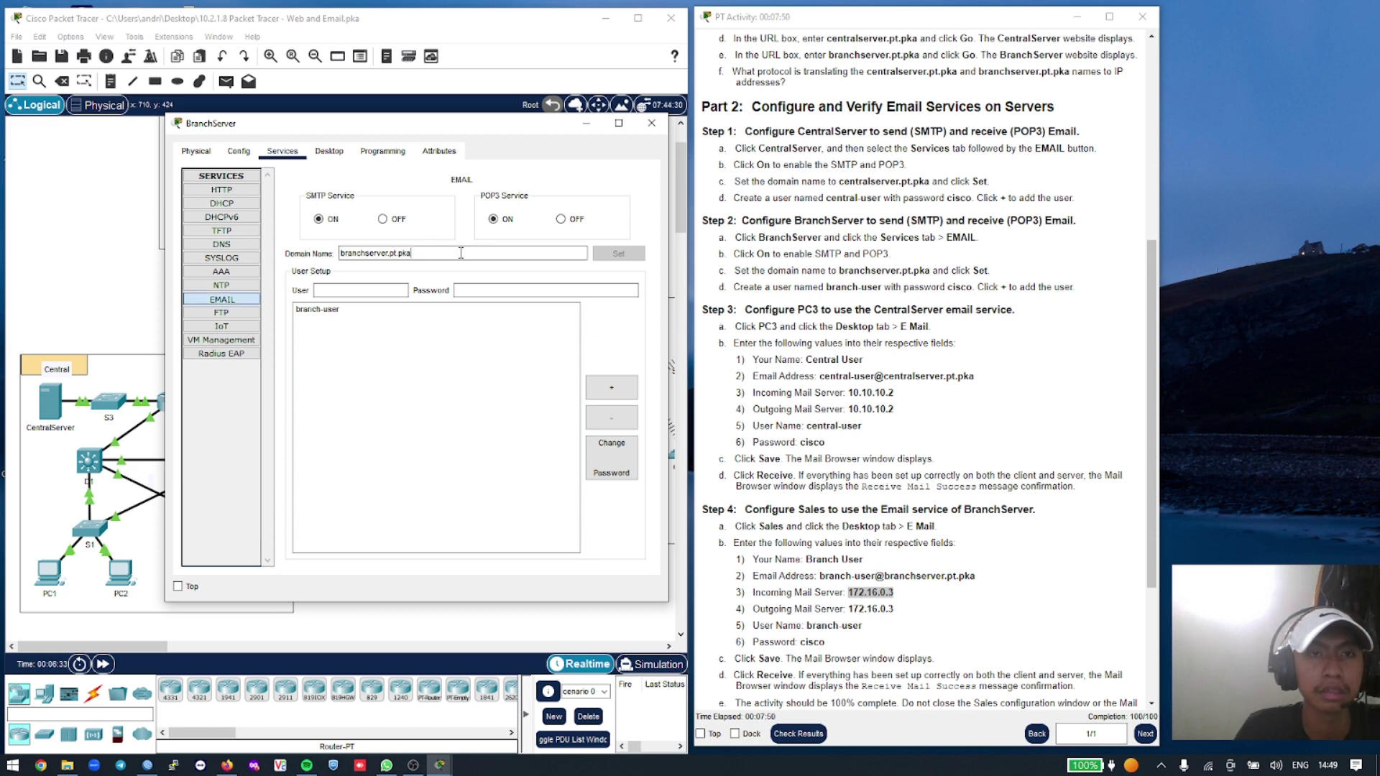
{"action": "double_click", "coordinate": [503, 257]}
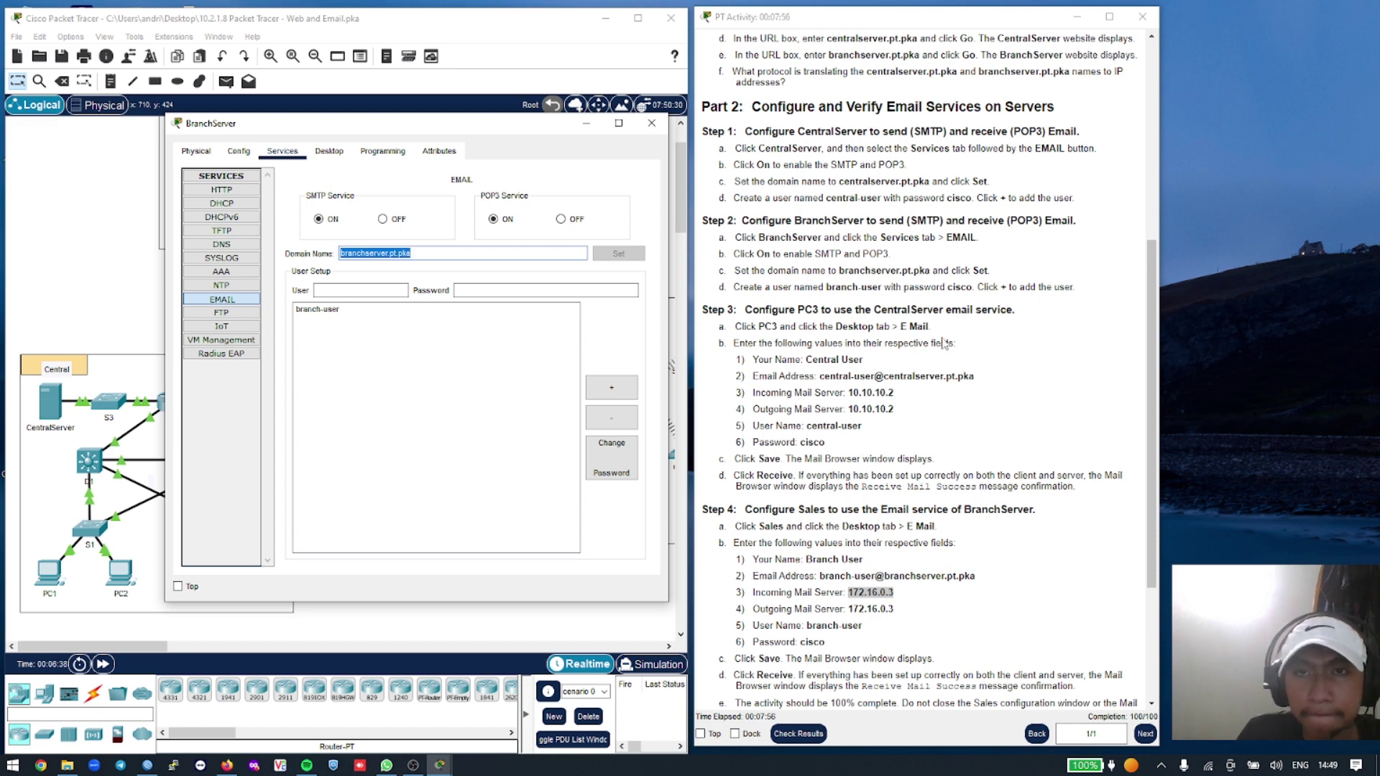
{"action": "scroll", "coordinate": [944, 344], "scroll_direction": "up", "scroll_amount": 1}
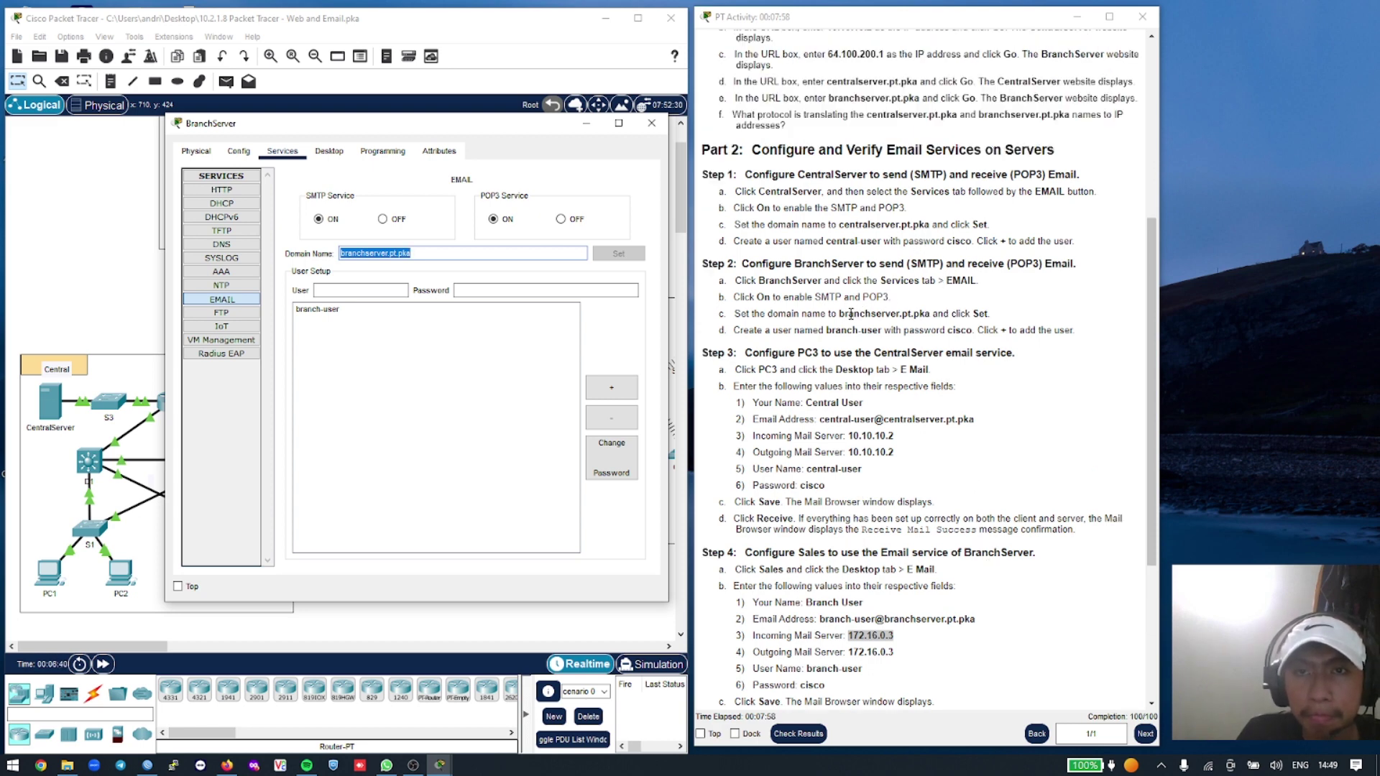
{"action": "left_click_drag", "start_coordinate": [839, 314], "coordinate": [929, 316]}
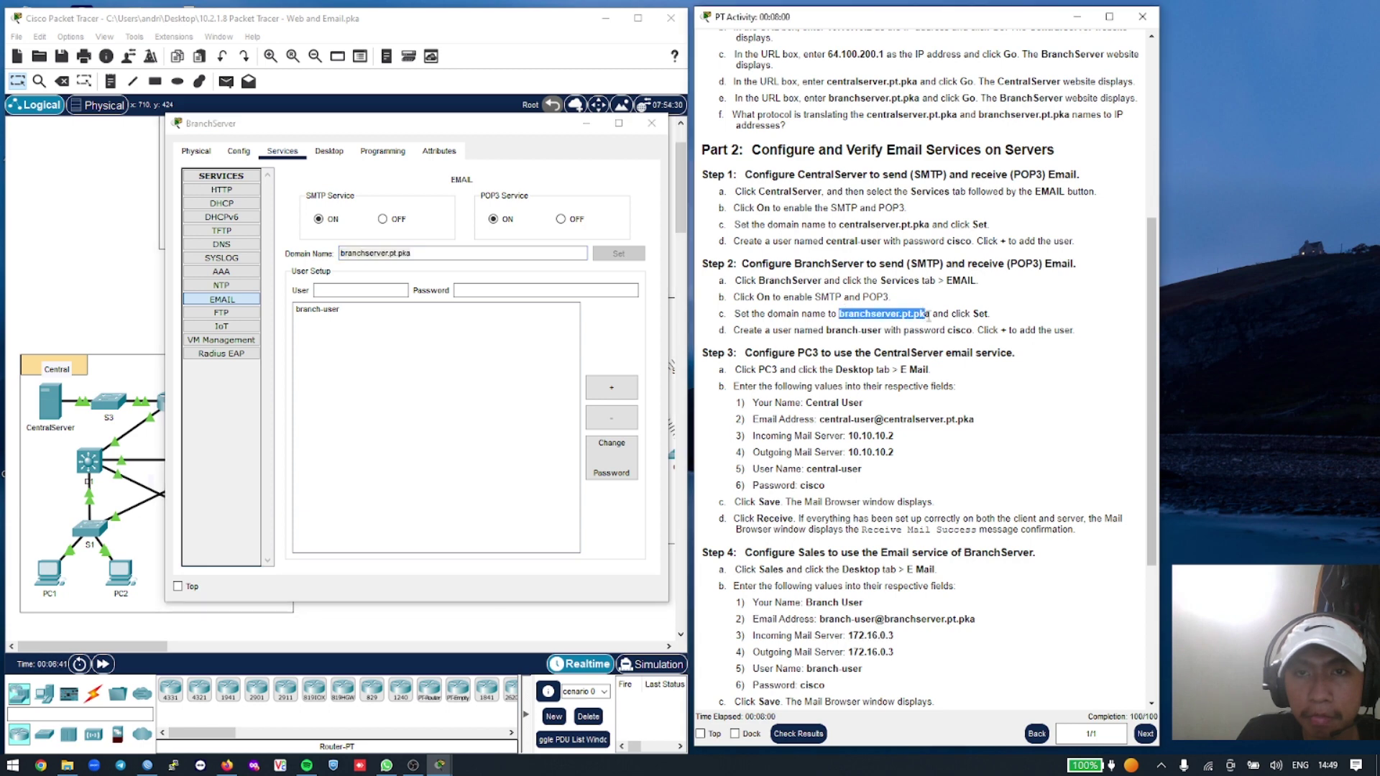
{"action": "right_click", "coordinate": [928, 314]}
{"action": "left_click", "coordinate": [949, 324]}
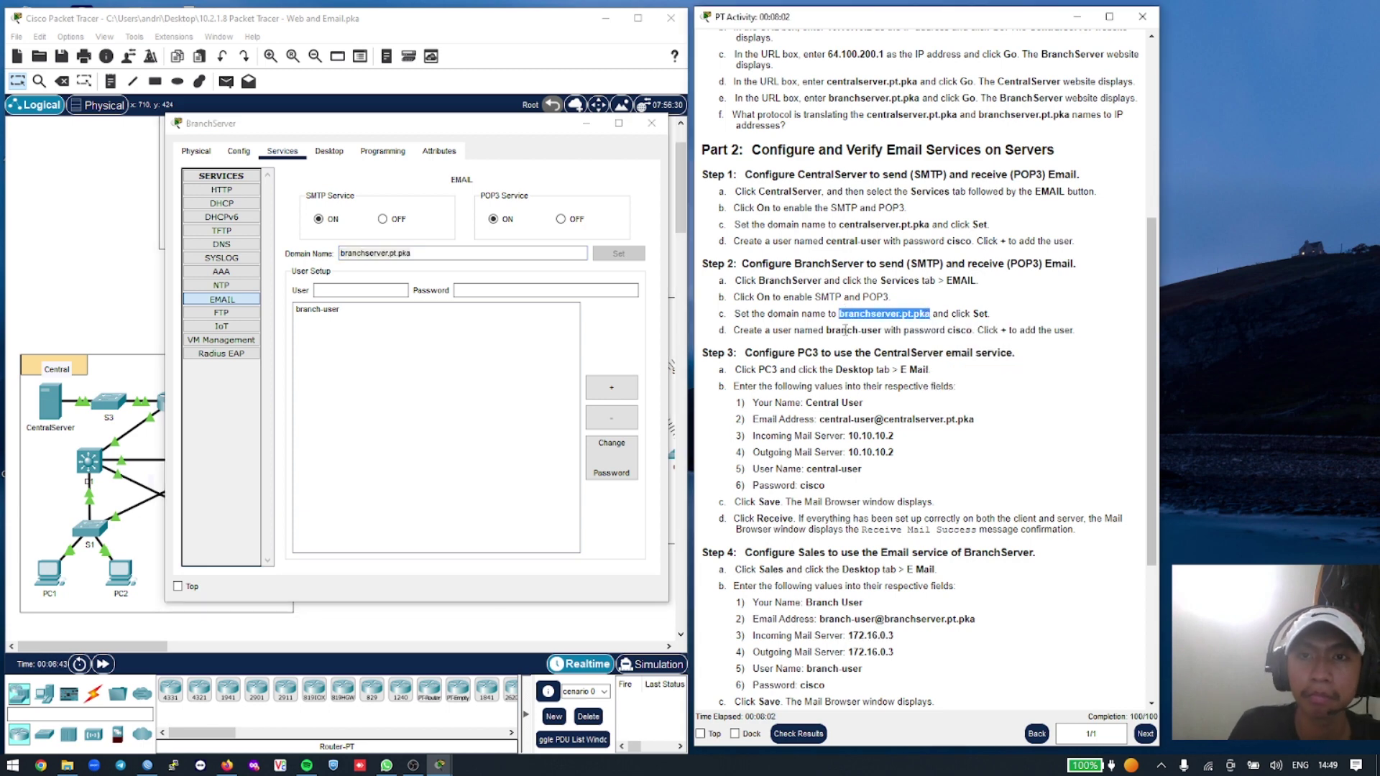
{"action": "left_click", "coordinate": [435, 261]}
{"action": "key", "text": "ctrl+v"}
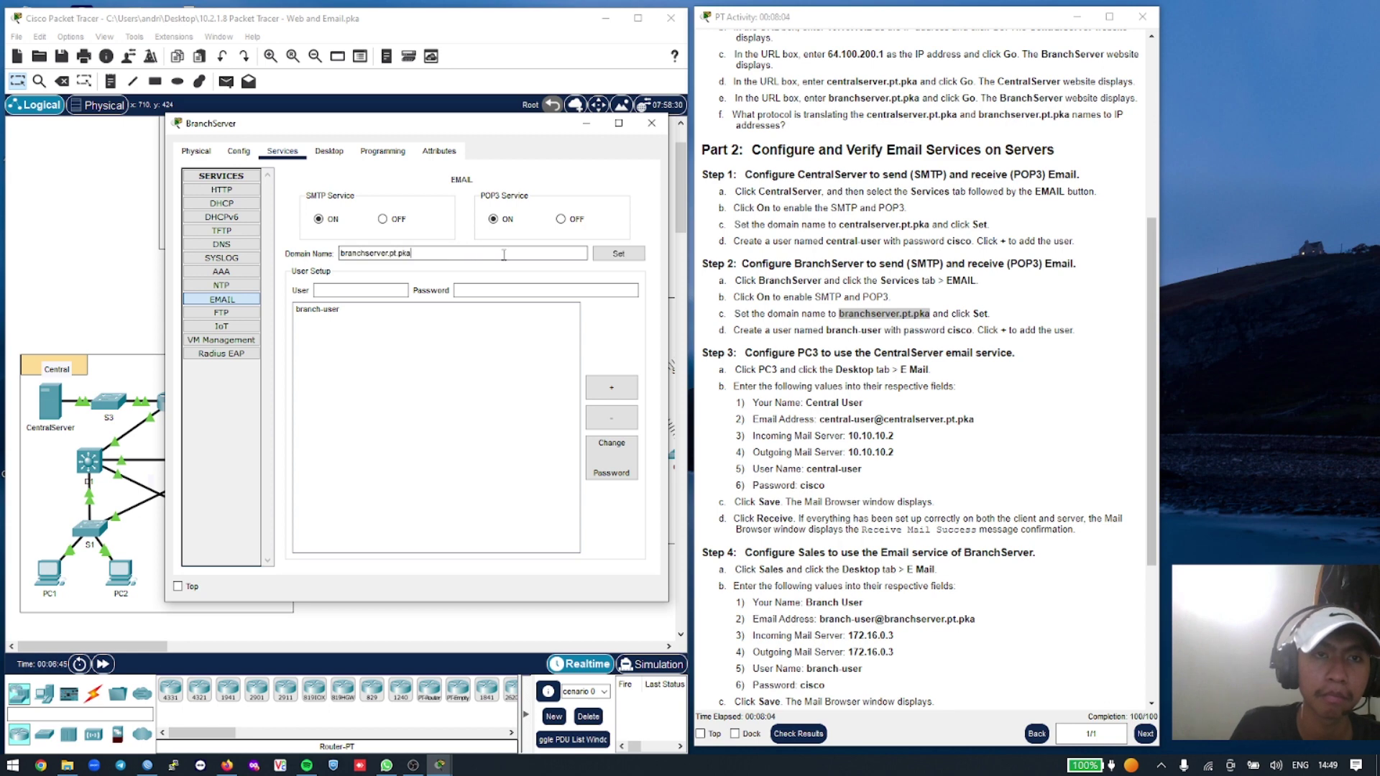
Remove the branch-user account from BranchServer's email users and apply the domain name
{"action": "left_click", "coordinate": [387, 314]}
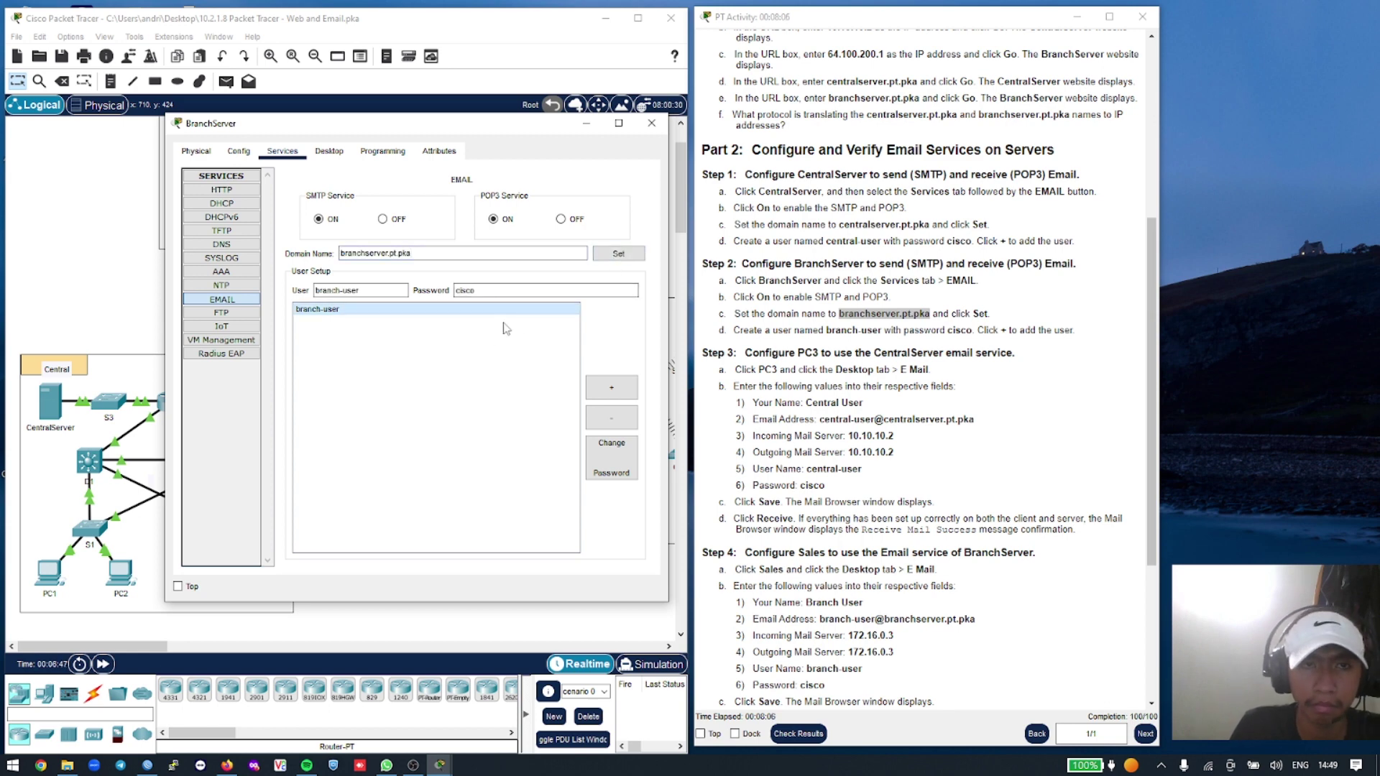
{"action": "left_click", "coordinate": [608, 420]}
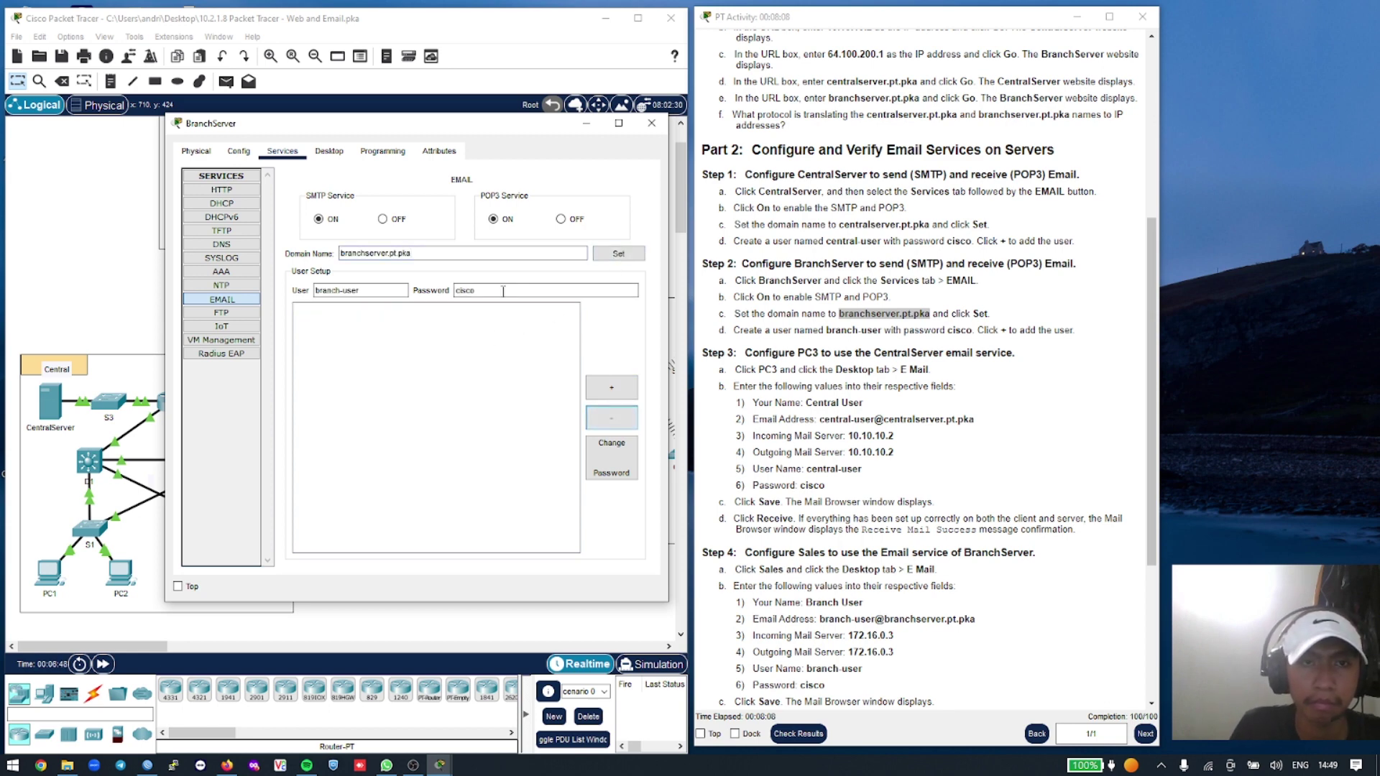
{"action": "left_click", "coordinate": [615, 255]}
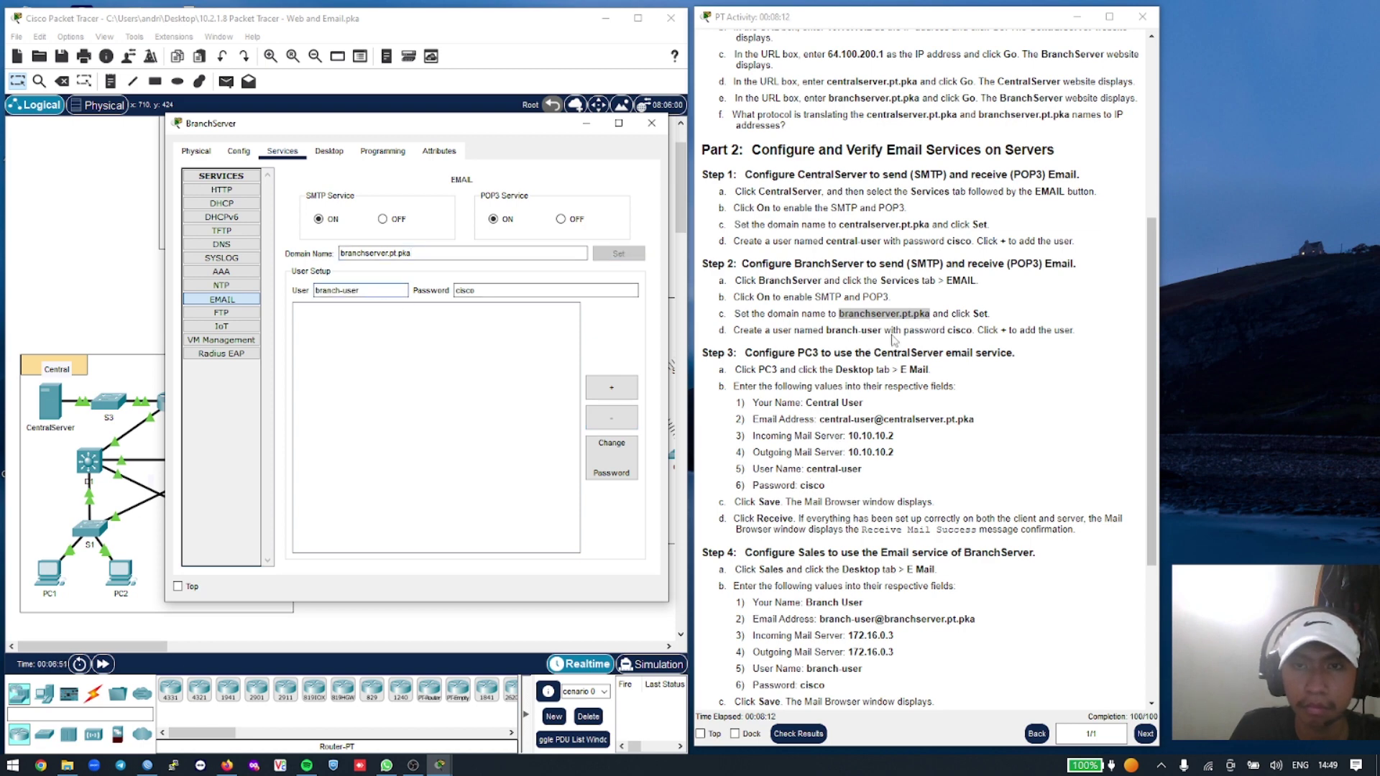
Copy branch-user from Step 2 as the user name, add the email account with its password again, and close BranchServer
{"action": "mouse_move", "coordinate": [826, 331]}
{"action": "left_mouse_down"}
{"action": "mouse_move", "coordinate": [878, 336]}
{"action": "mouse_move", "coordinate": [829, 331]}
{"action": "left_mouse_up"}
{"action": "key", "text": "ctrl+c"}
{"action": "right_click", "coordinate": [876, 336]}
{"action": "left_click", "coordinate": [878, 330]}
{"action": "right_click", "coordinate": [832, 331]}
{"action": "left_click", "coordinate": [855, 337]}
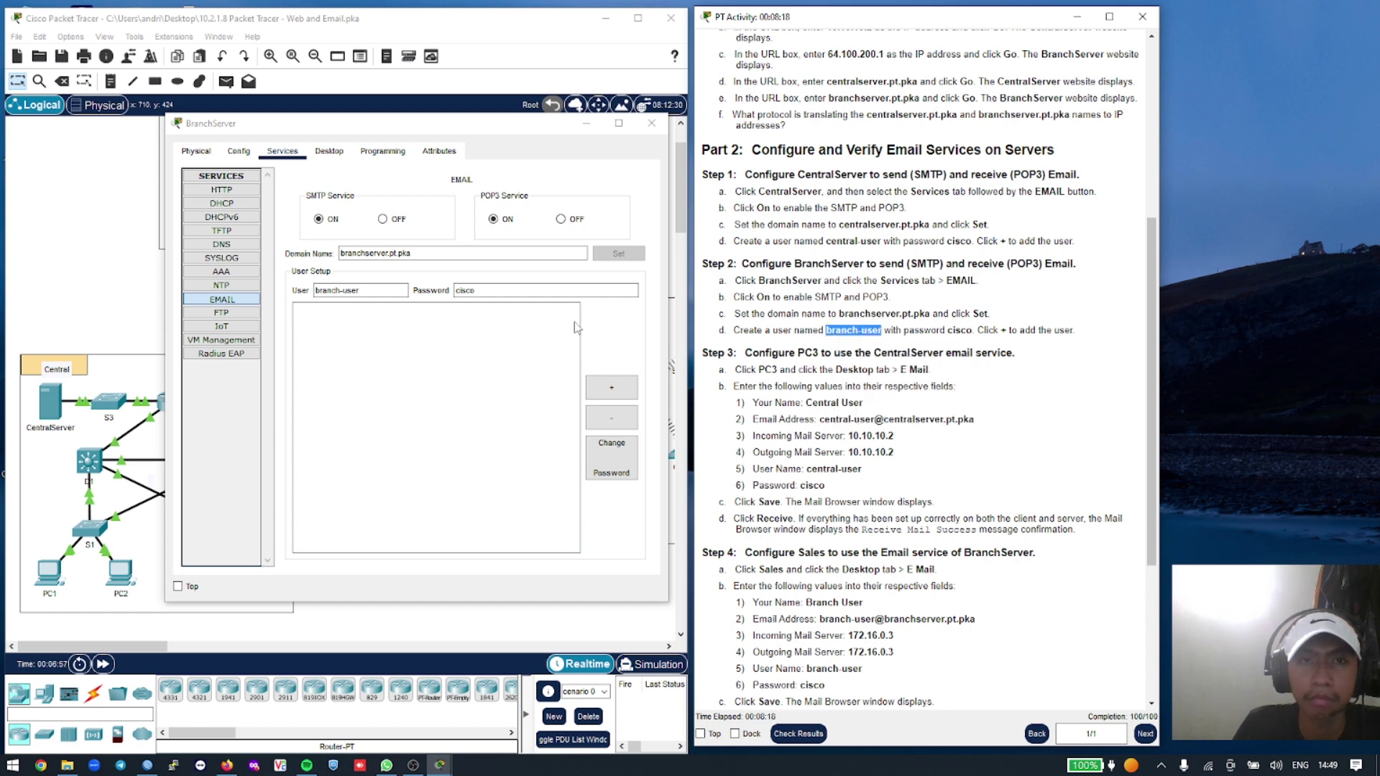
{"action": "left_click_drag", "start_coordinate": [399, 290], "coordinate": [286, 292]}
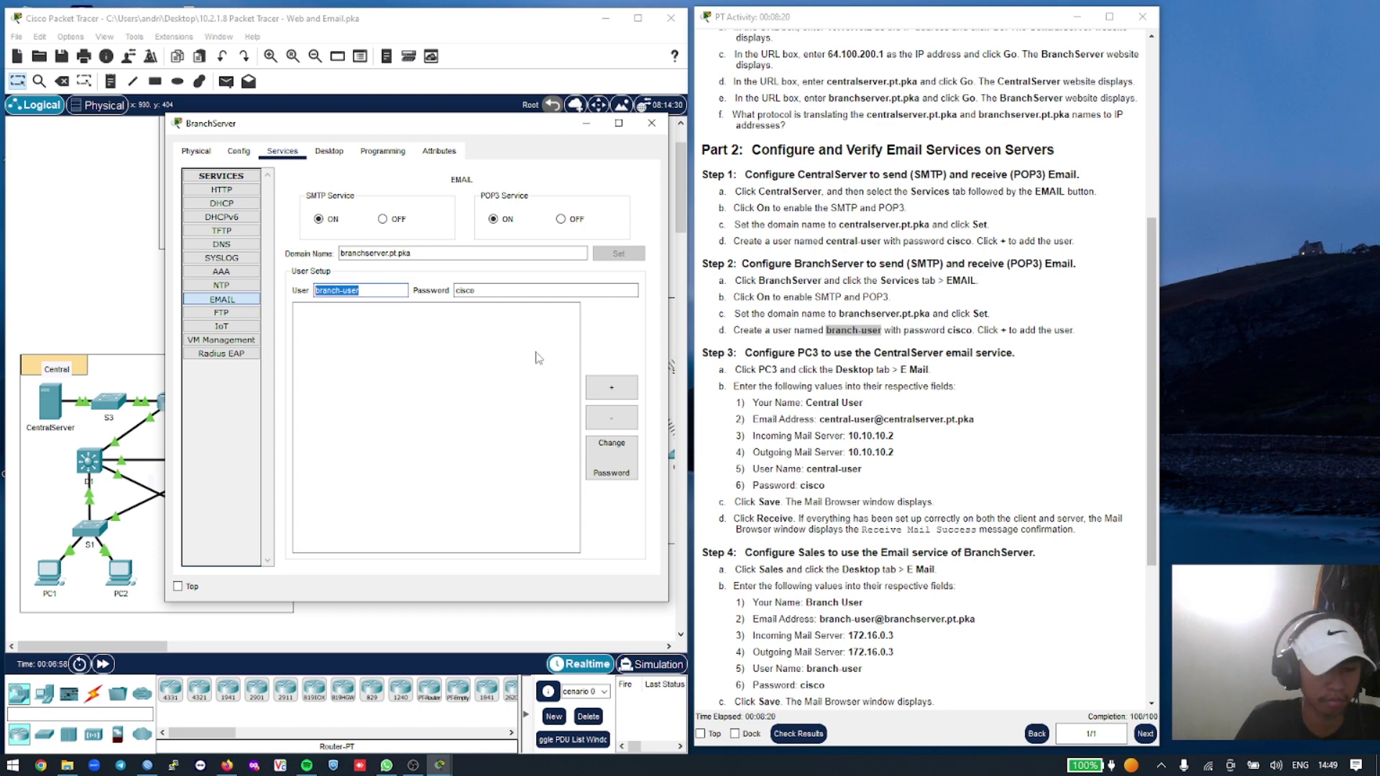
{"action": "key", "text": "ctrl+v"}
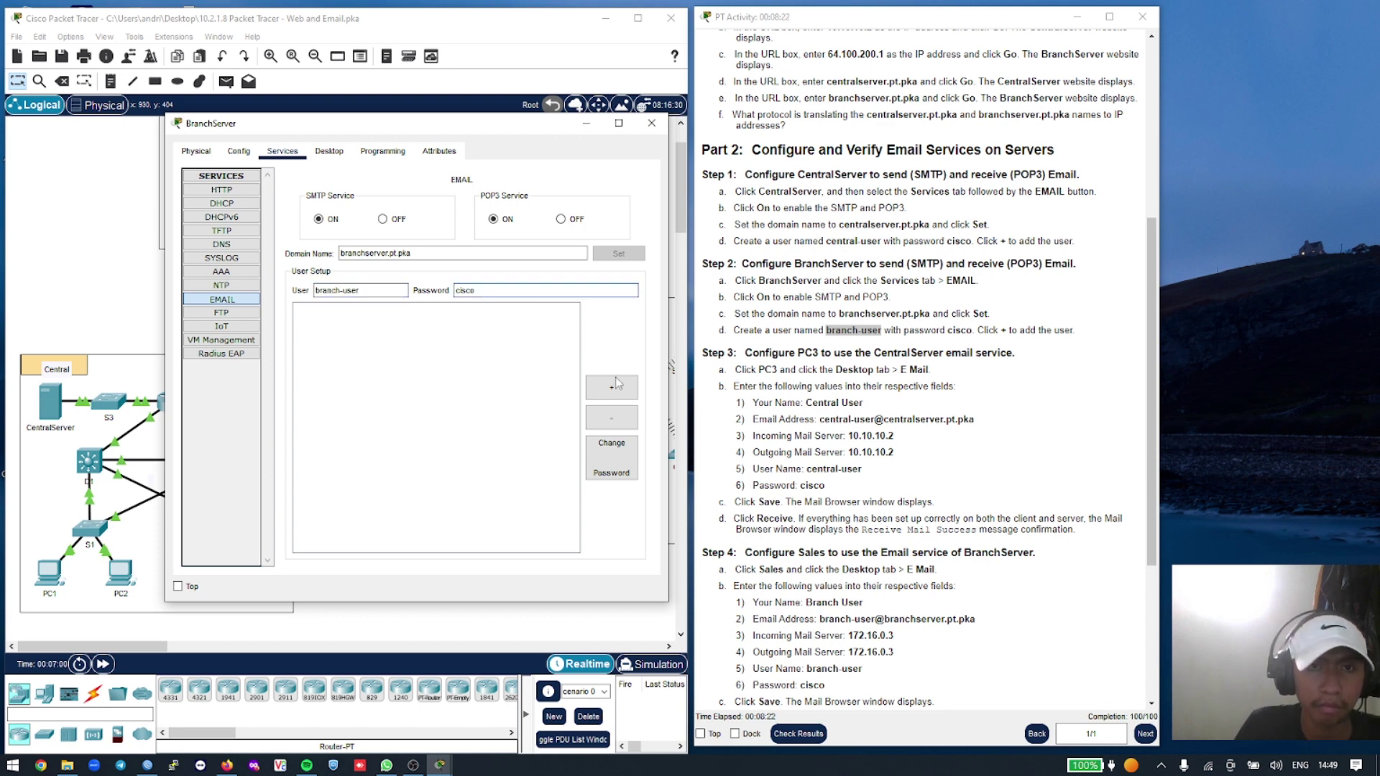
{"action": "left_click", "coordinate": [612, 388]}
{"action": "left_click", "coordinate": [652, 123]}
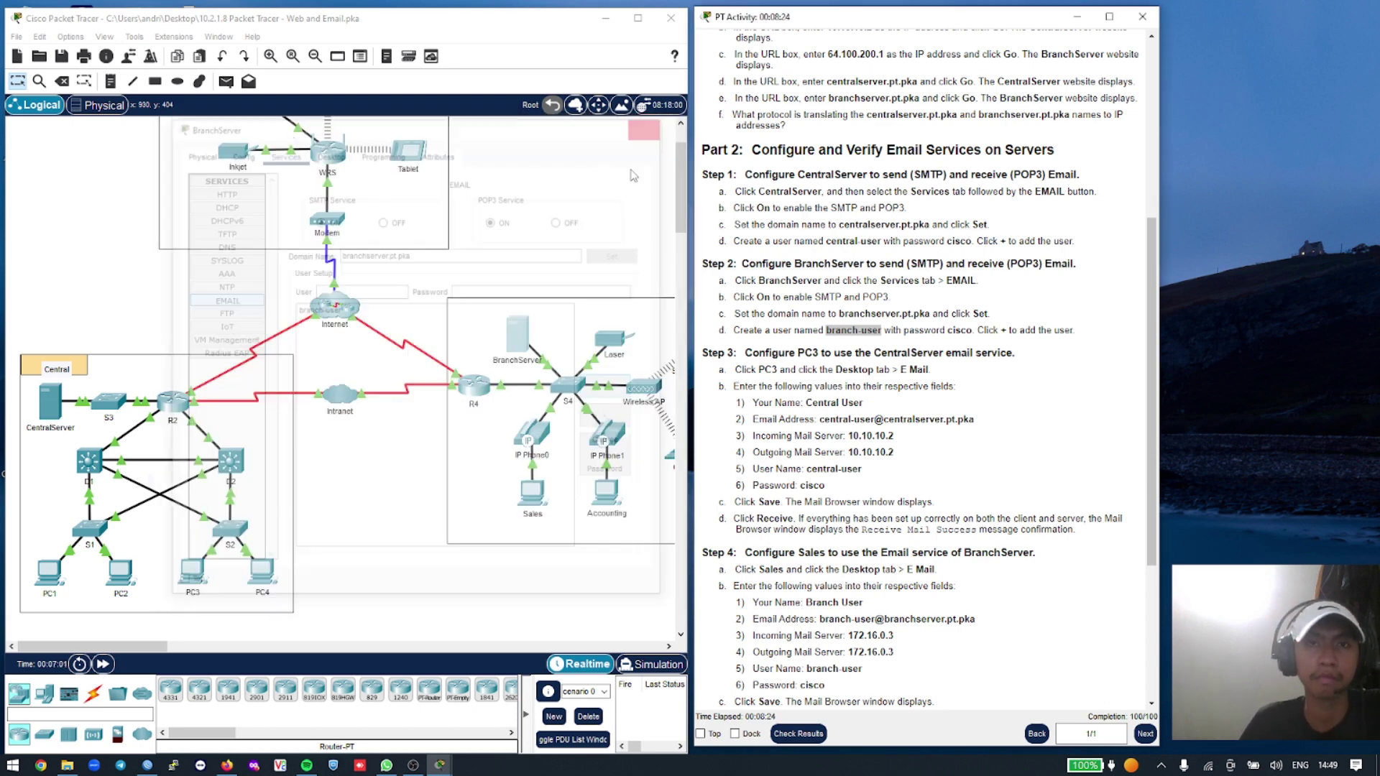
Open the mail configuration on Sales, re-enter the account password and save the settings
{"action": "left_click", "coordinate": [531, 500]}
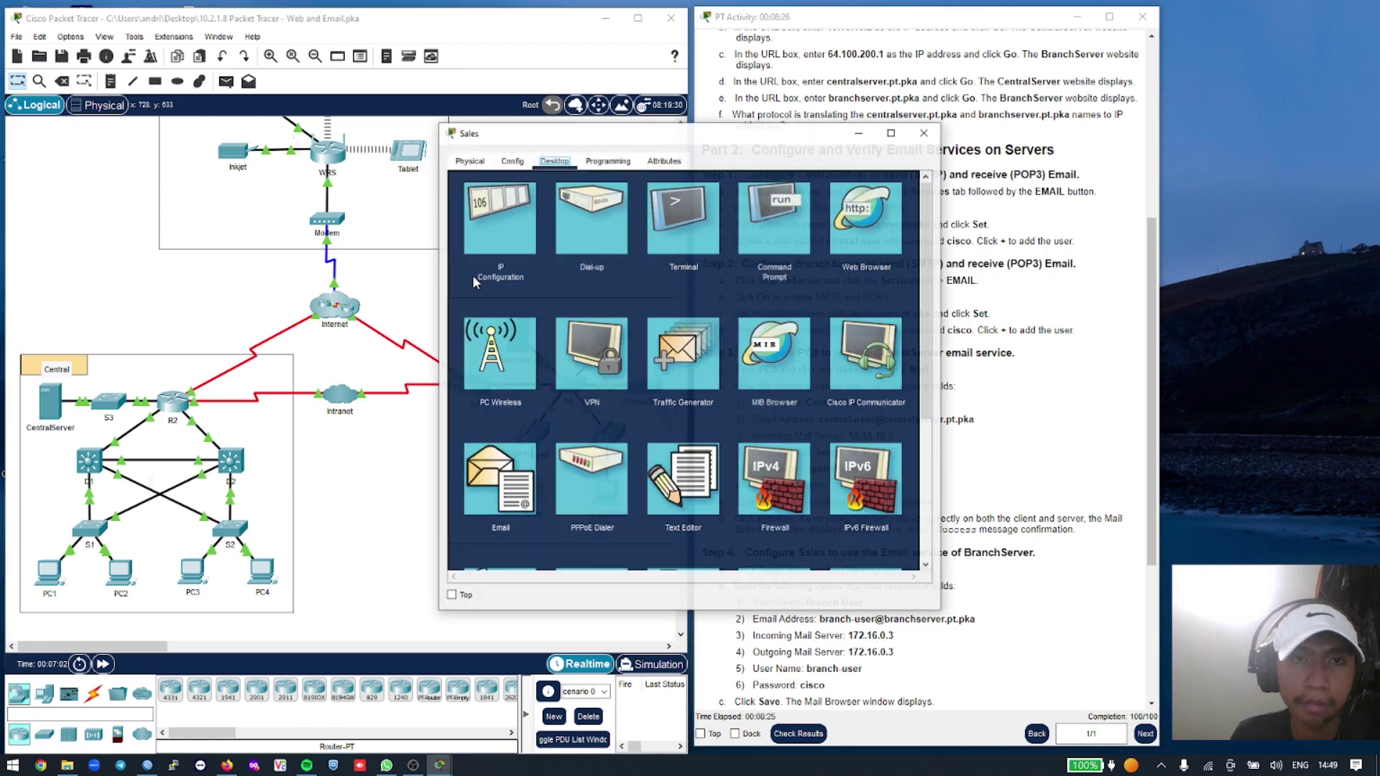
{"action": "left_click_drag", "start_coordinate": [597, 135], "coordinate": [266, 143]}
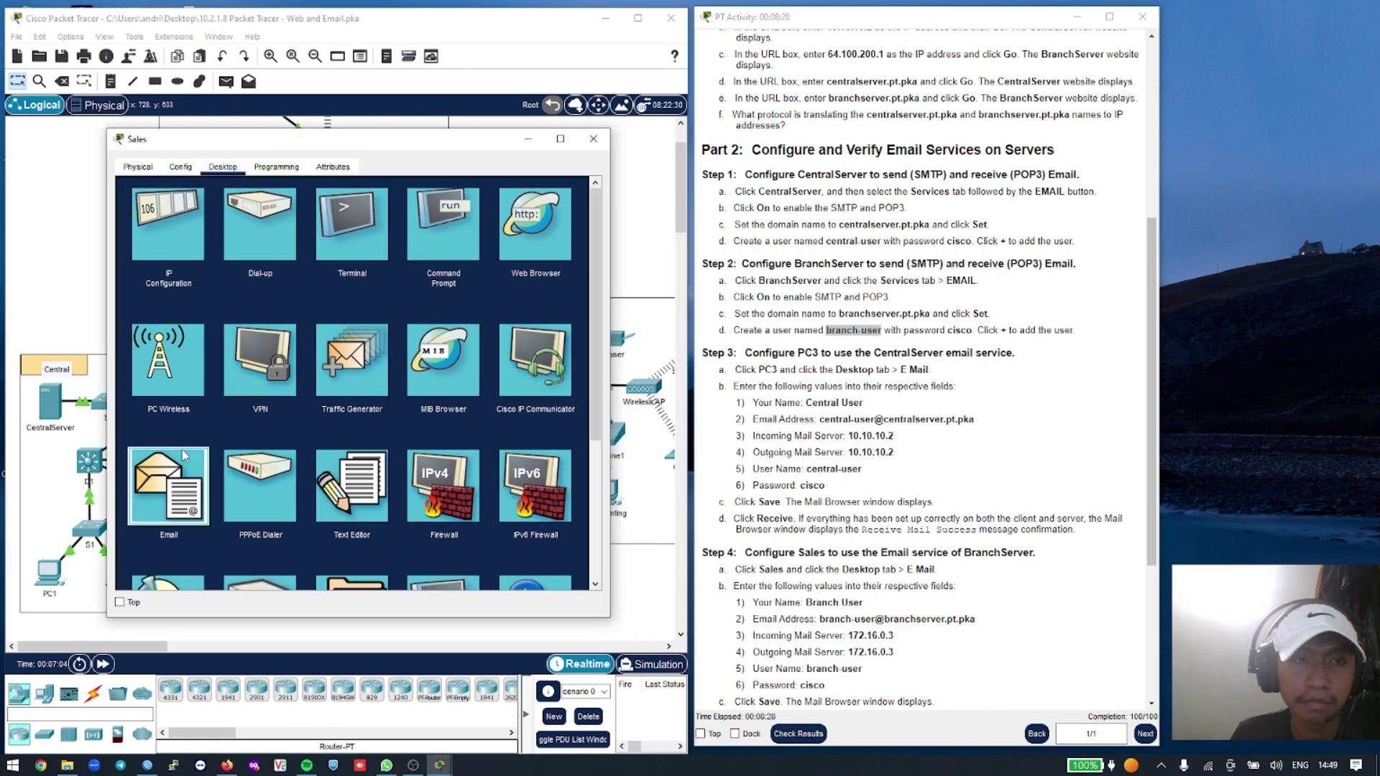
{"action": "left_click", "coordinate": [168, 485]}
{"action": "left_click", "coordinate": [529, 231]}
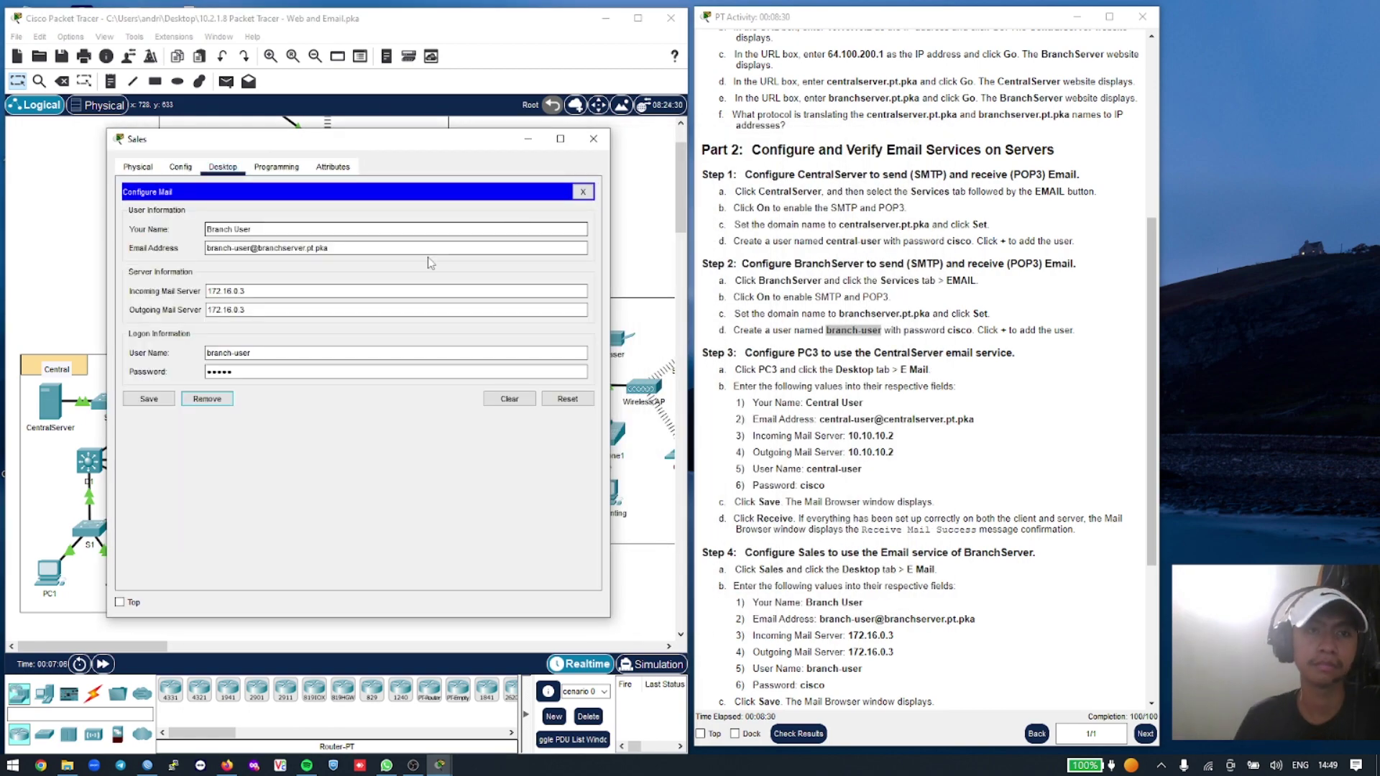
{"action": "left_click", "coordinate": [419, 229]}
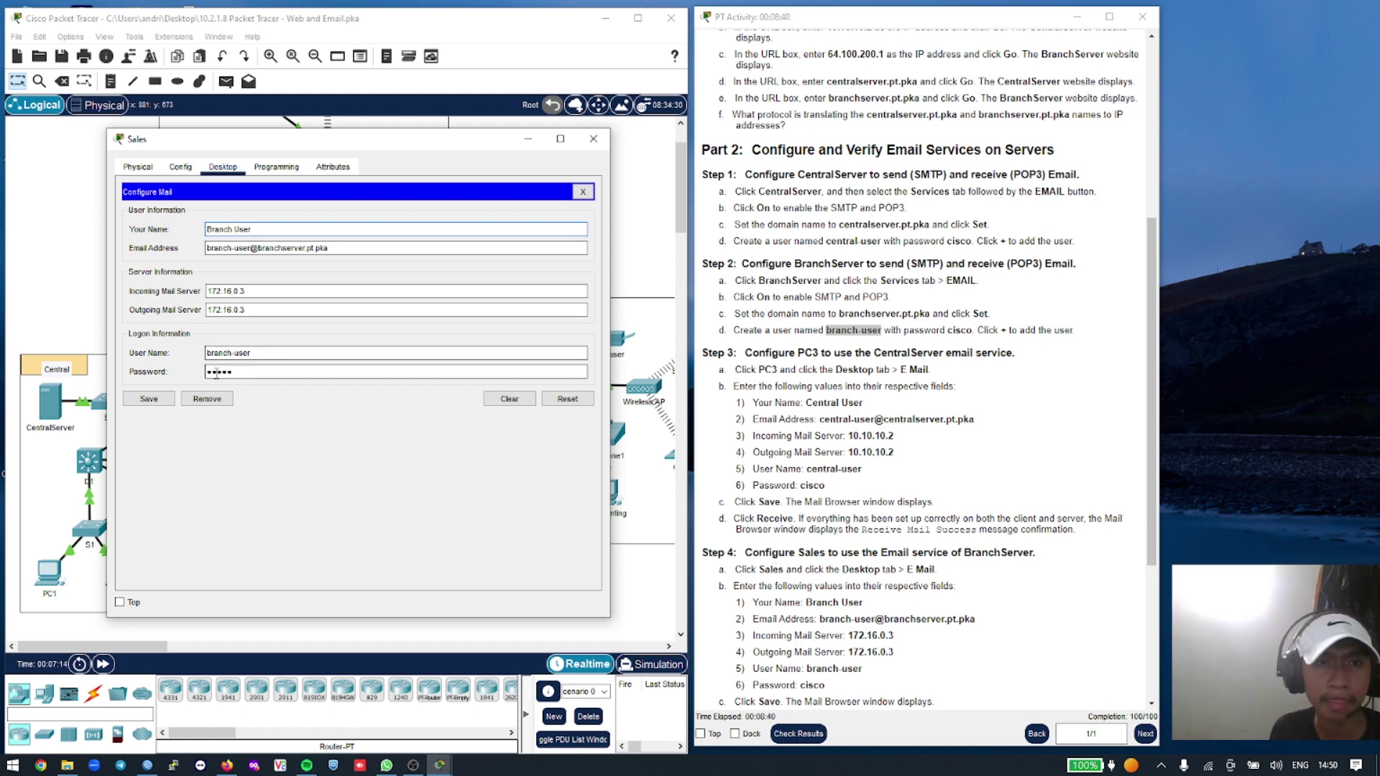
{"action": "double_click", "coordinate": [255, 372]}
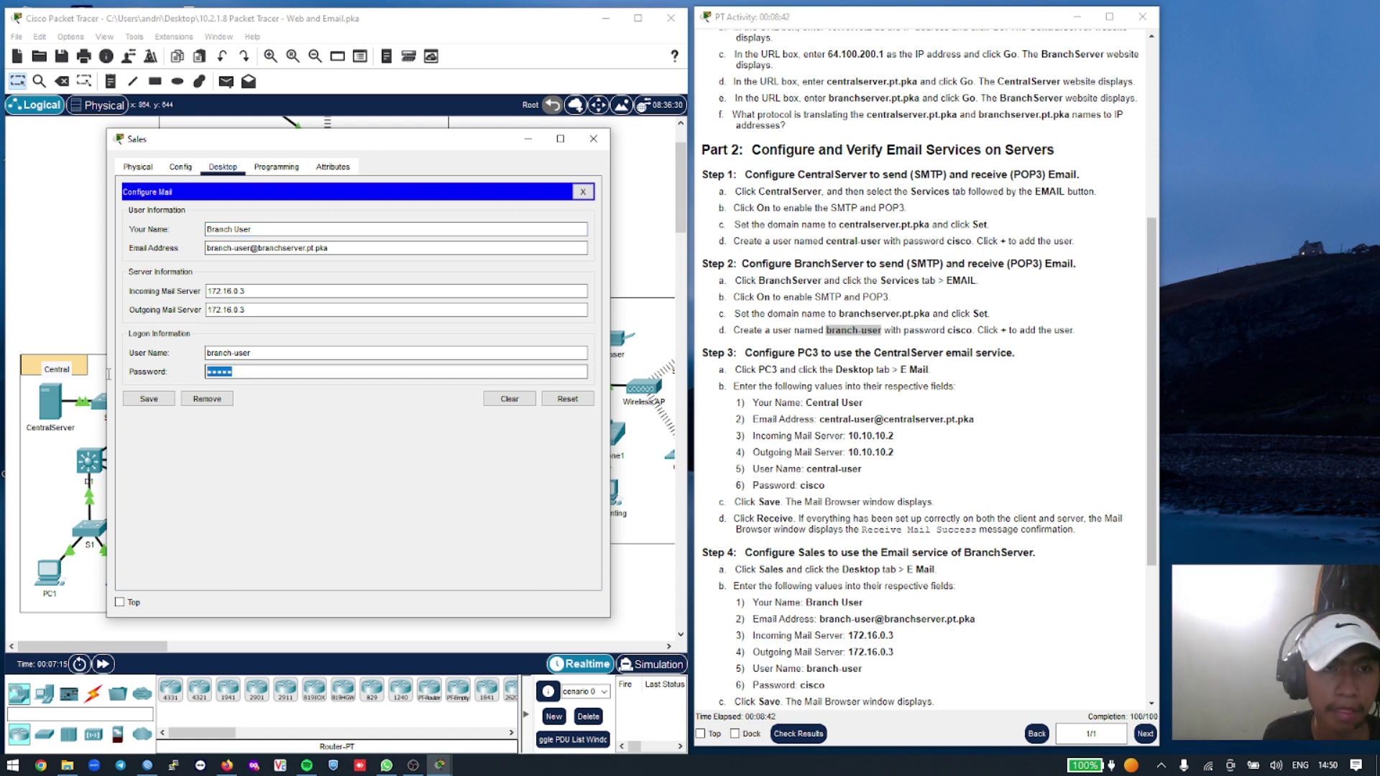
{"action": "type", "text": "ci"}
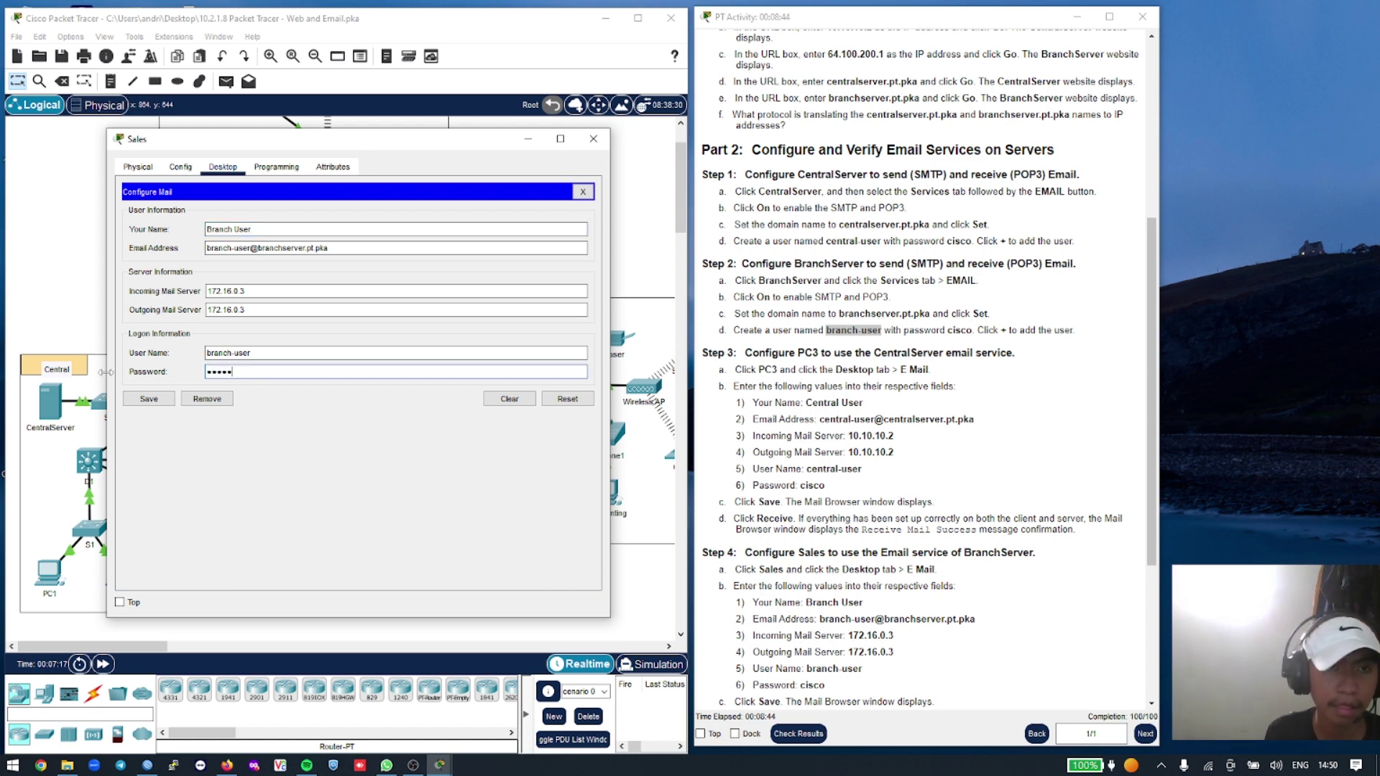
{"action": "left_click", "coordinate": [149, 398]}
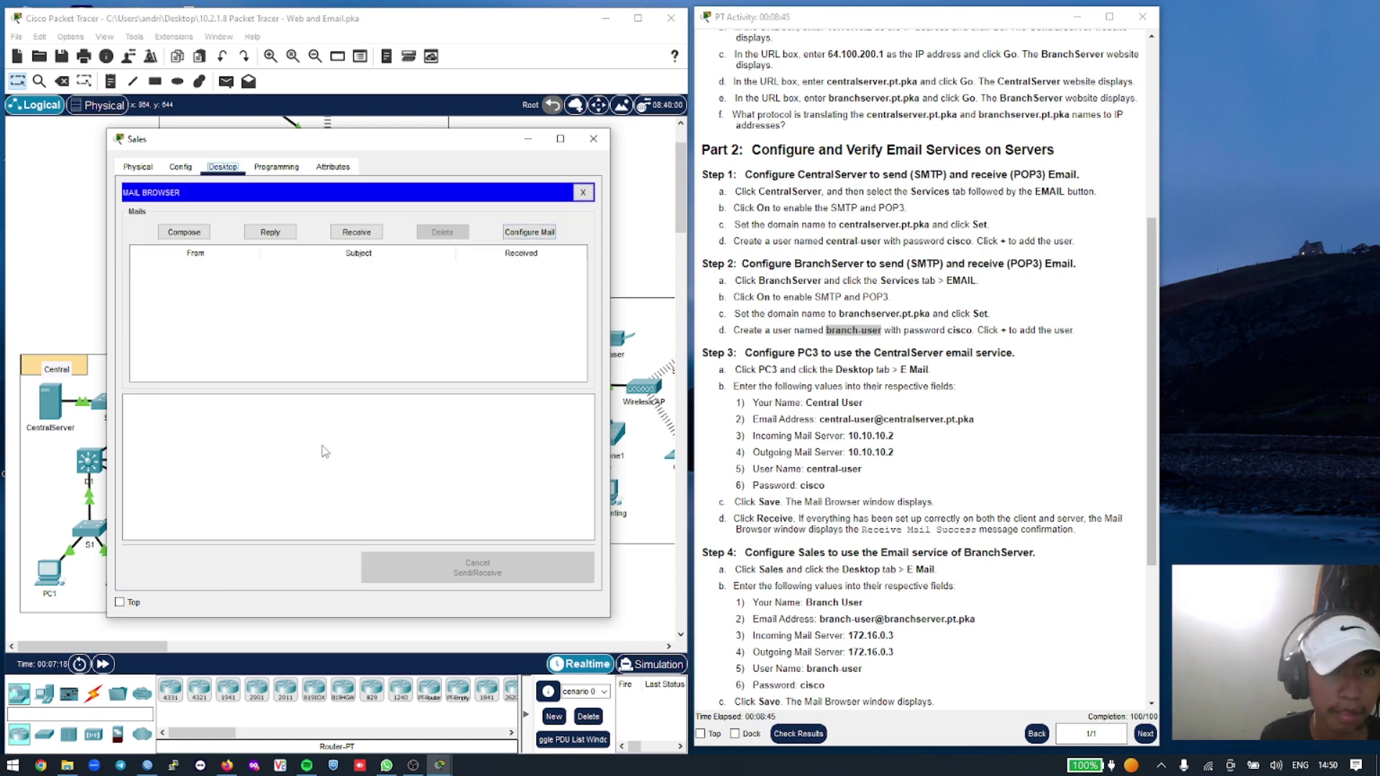
Try to receive mail on Sales from BranchServer, then close the mail browser
{"action": "left_click", "coordinate": [357, 233]}
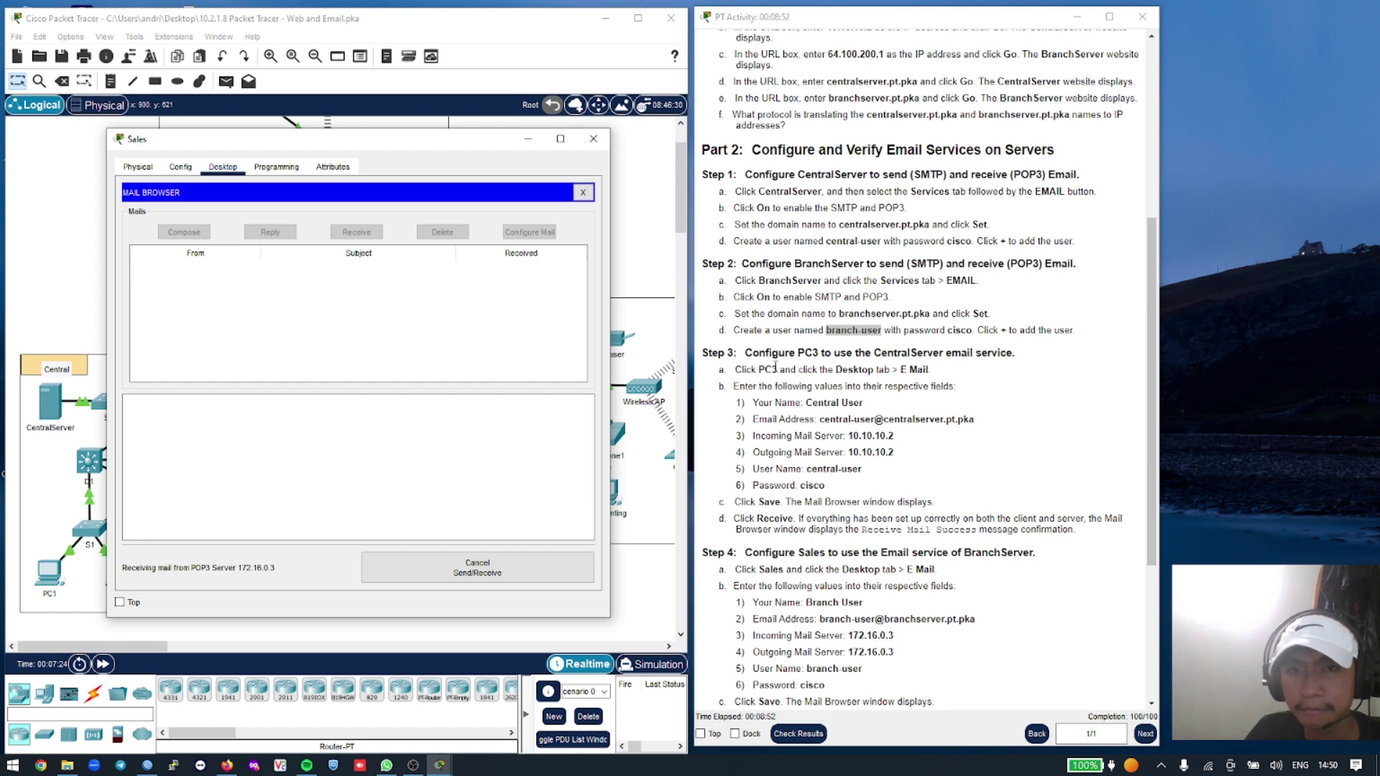
{"action": "scroll", "coordinate": [932, 583], "scroll_direction": "down", "scroll_amount": 1}
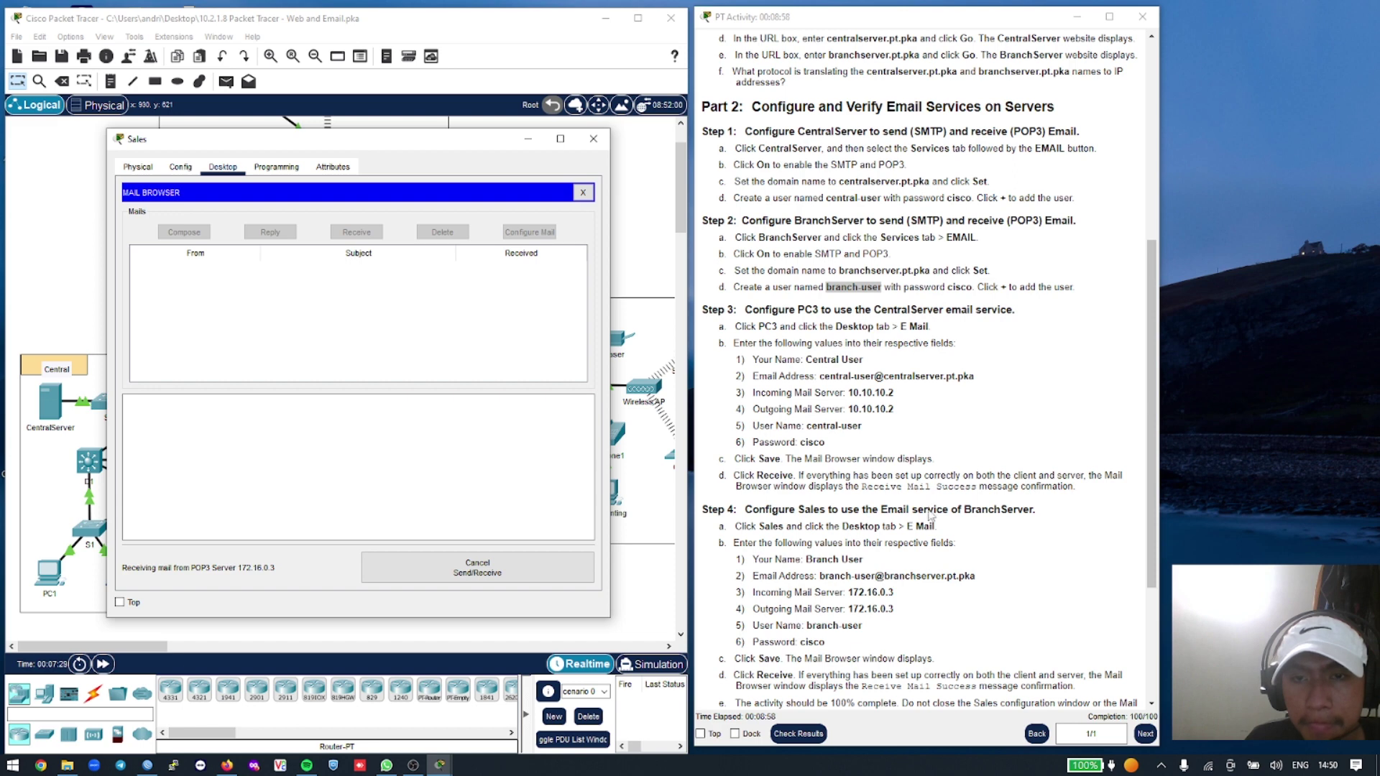
{"action": "left_click", "coordinate": [723, 400]}
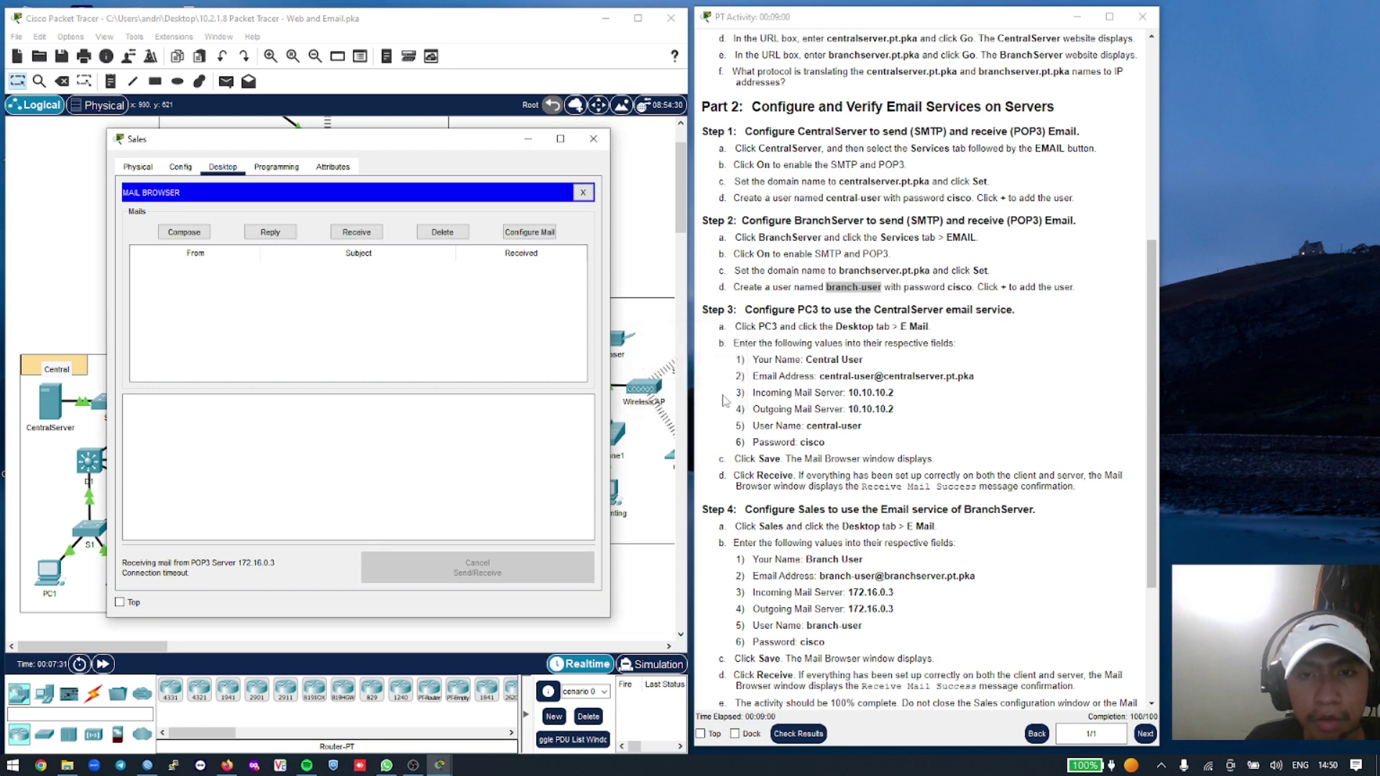
{"action": "left_click", "coordinate": [583, 192]}
Check the gateway and DNS settings of Sales and review the earlier activity instructions
{"action": "left_click", "coordinate": [180, 167]}
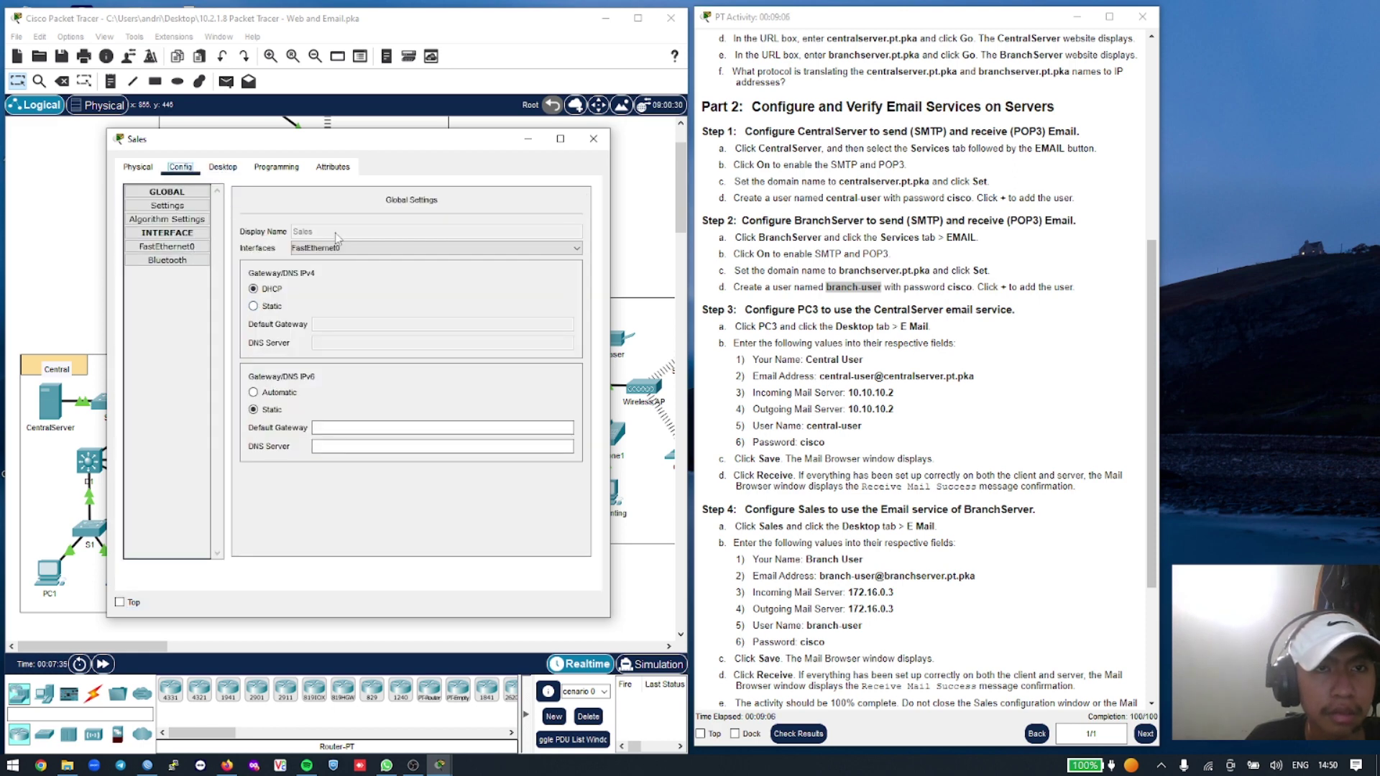
{"action": "scroll", "coordinate": [767, 296], "scroll_direction": "up", "scroll_amount": 1}
{"action": "scroll", "coordinate": [767, 296], "scroll_direction": "up", "scroll_amount": 1}
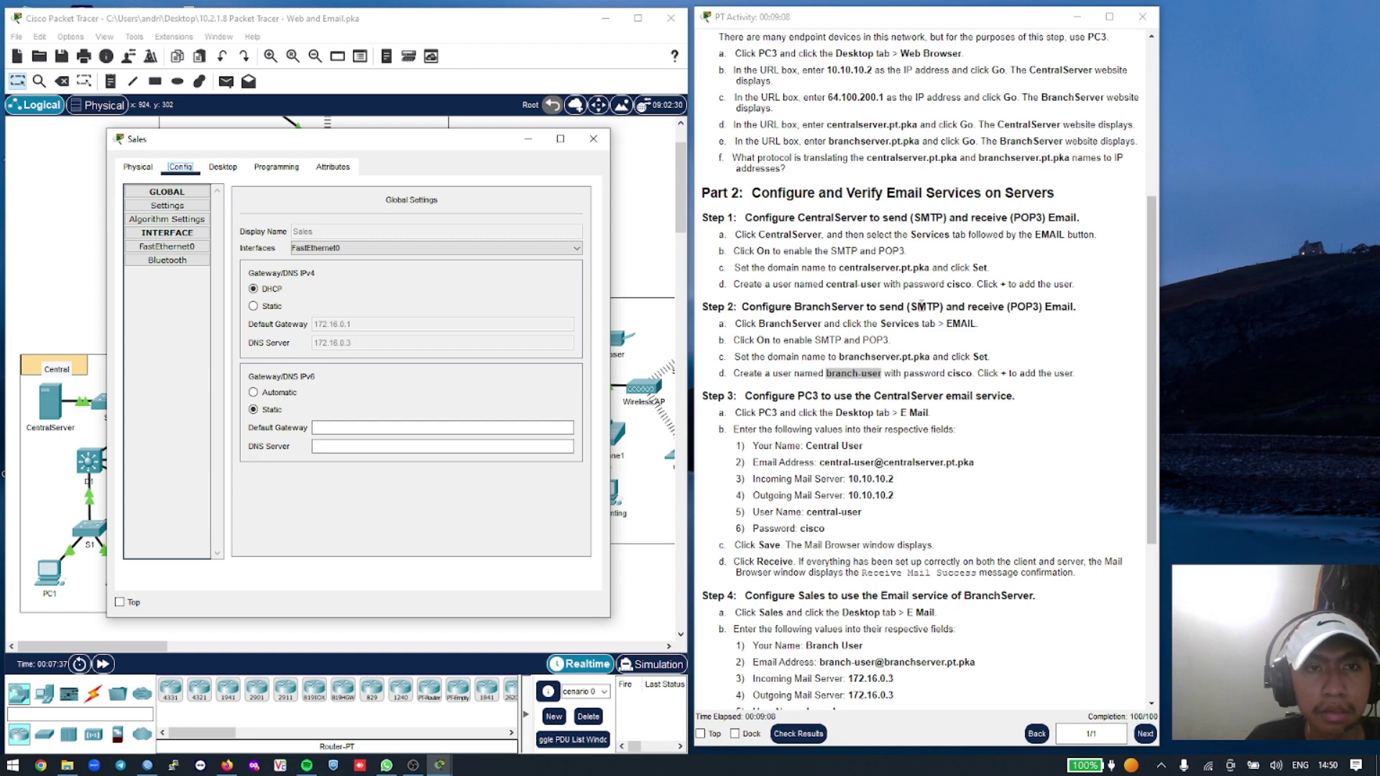
{"action": "scroll", "coordinate": [922, 304], "scroll_direction": "up", "scroll_amount": 7}
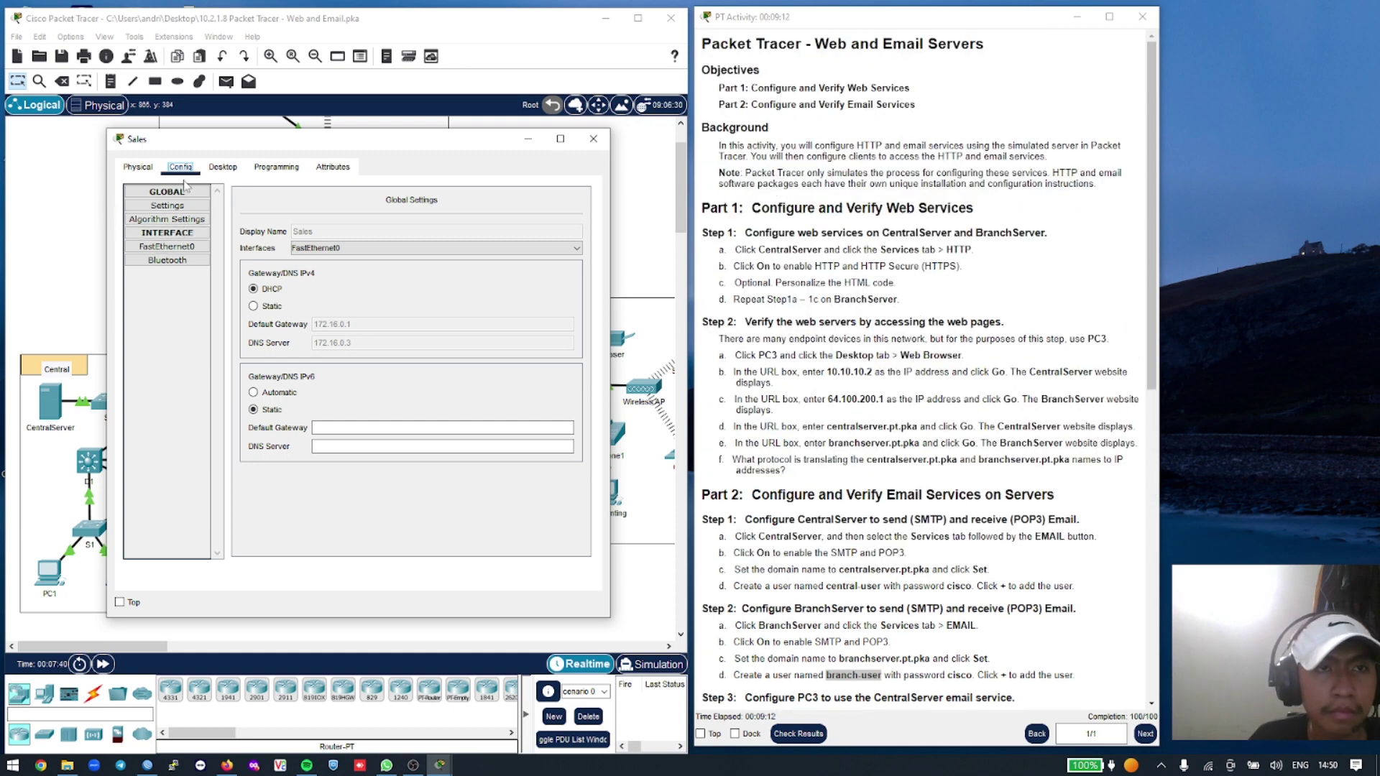
Save the existing mail configuration on Sales again, receive mail from BranchServer, and close the Sales window
{"action": "left_click", "coordinate": [223, 168]}
{"action": "left_click", "coordinate": [170, 476]}
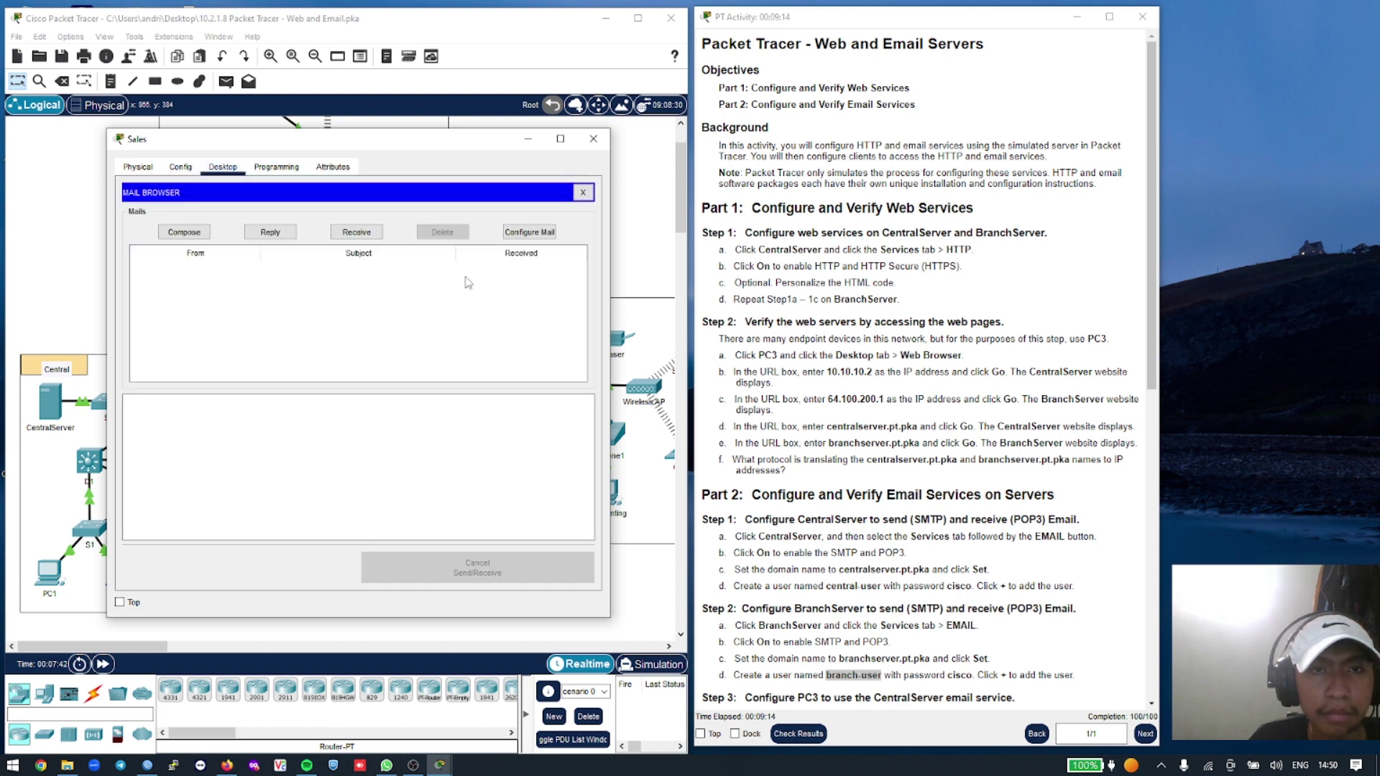
{"action": "left_click", "coordinate": [512, 232]}
{"action": "left_click", "coordinate": [155, 406]}
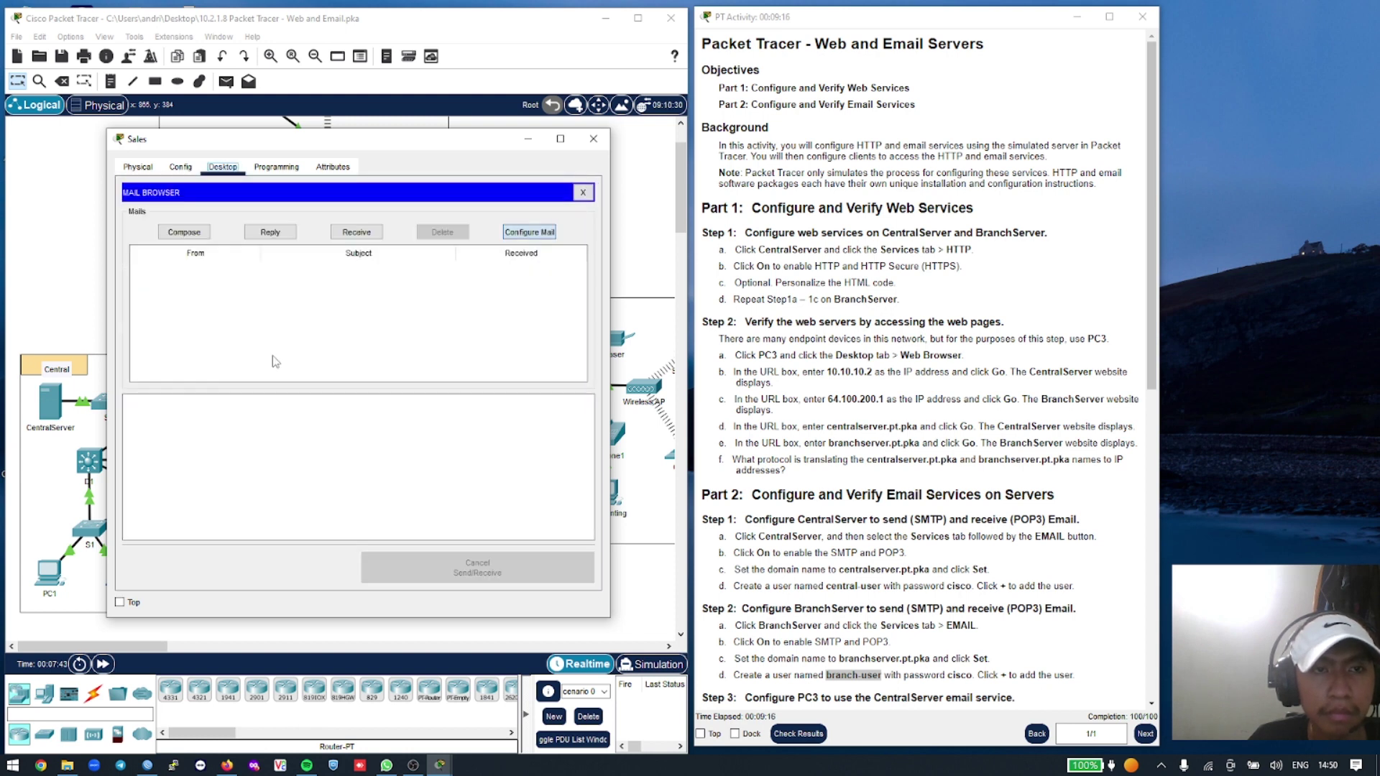
{"action": "left_click", "coordinate": [357, 233]}
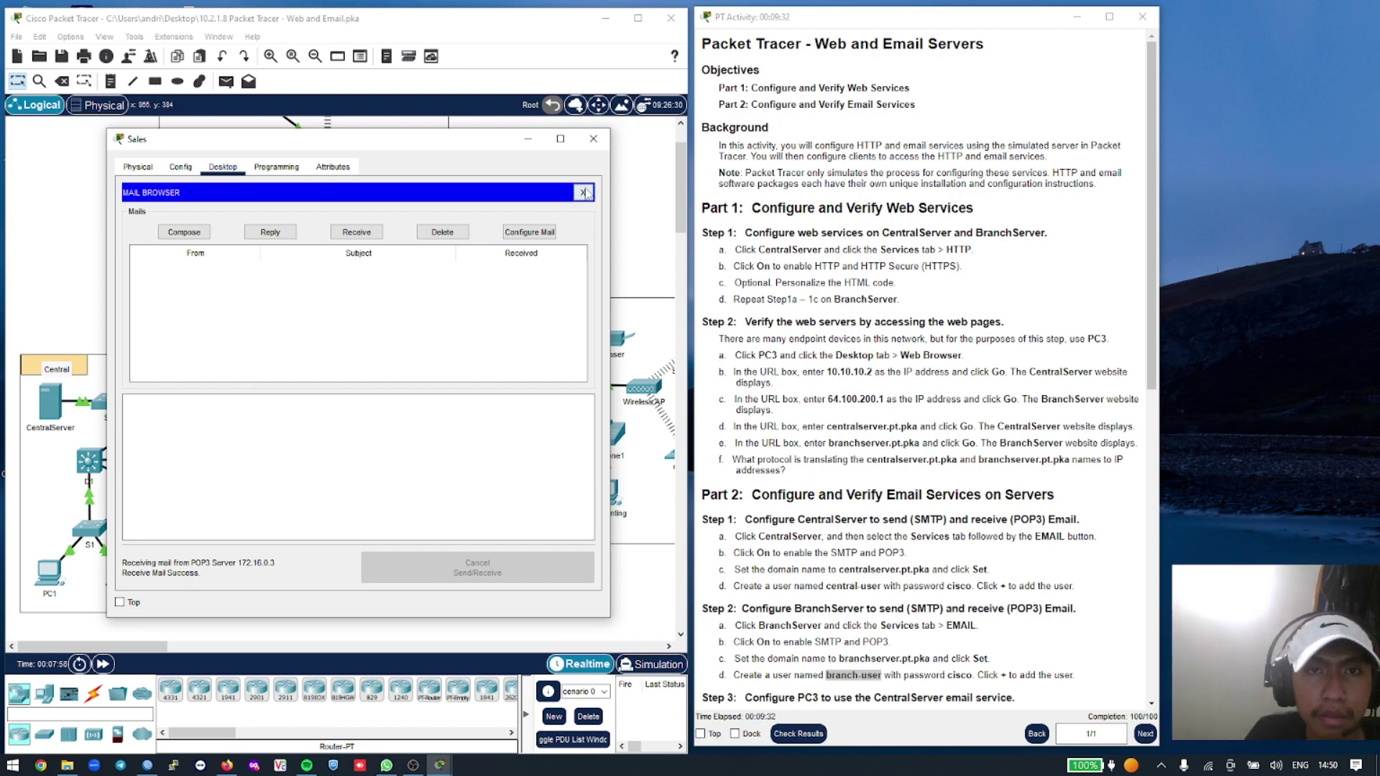
{"action": "left_click", "coordinate": [583, 192]}
{"action": "left_click", "coordinate": [593, 141]}
Bring up Step 5 of the instructions and start composing a new email on Sales
{"action": "scroll", "coordinate": [828, 368], "scroll_direction": "down", "scroll_amount": 5}
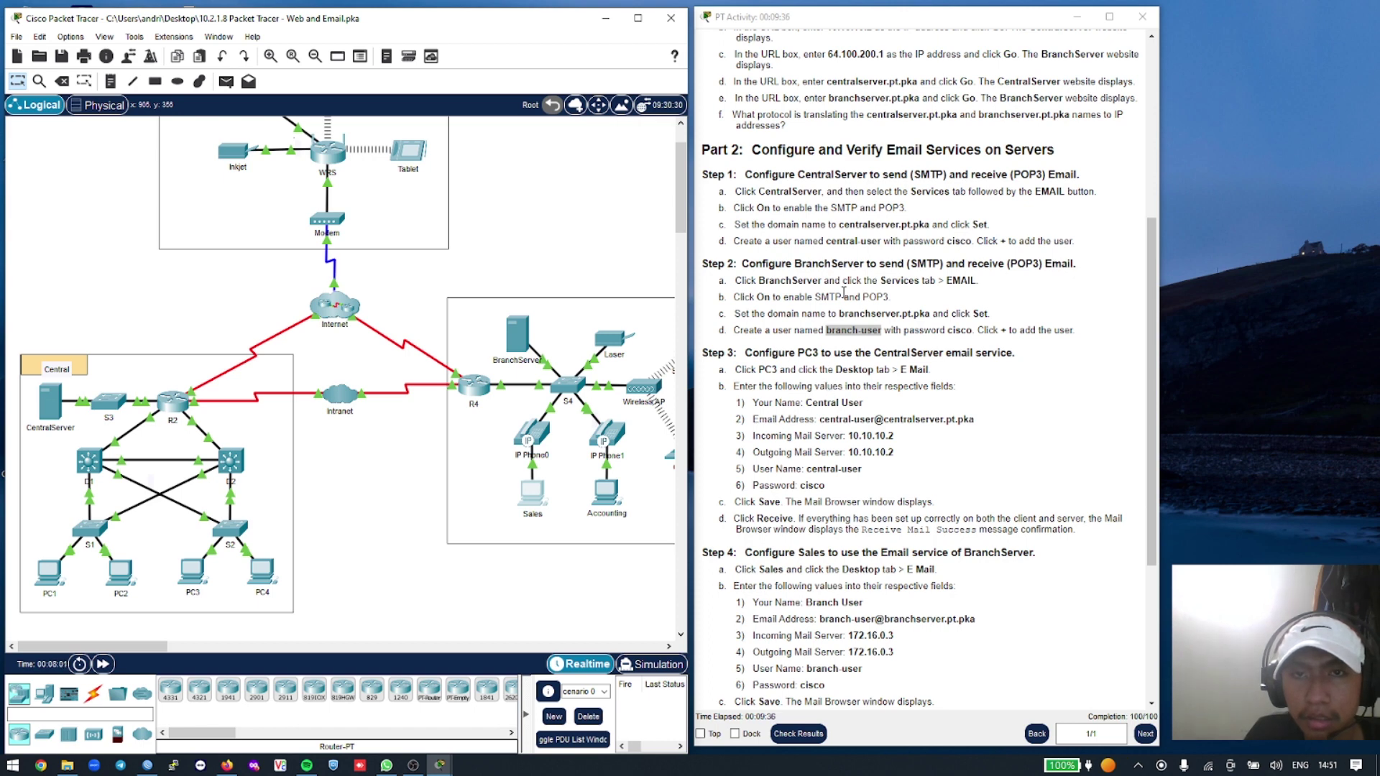
{"action": "scroll", "coordinate": [874, 486], "scroll_direction": "down", "scroll_amount": 3}
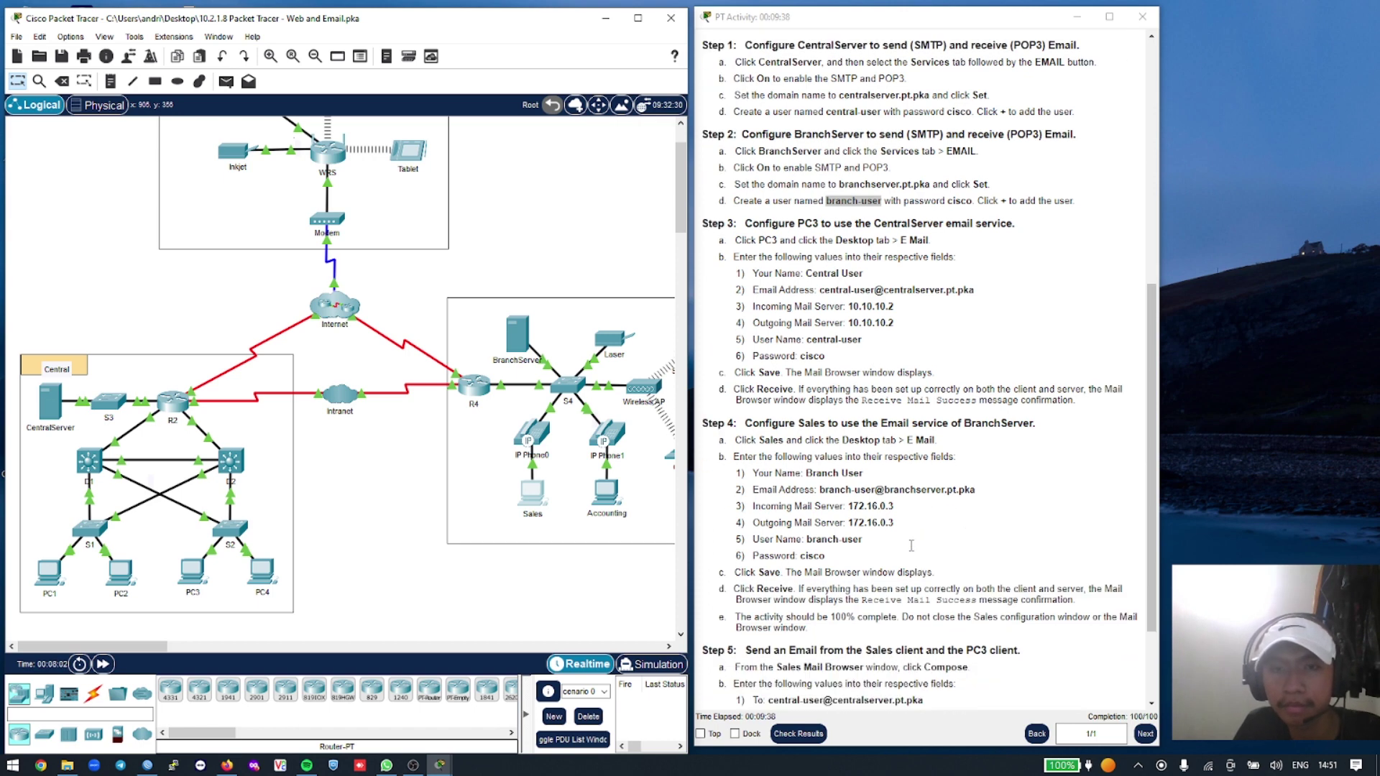
{"action": "scroll", "coordinate": [913, 550], "scroll_direction": "down", "scroll_amount": 3}
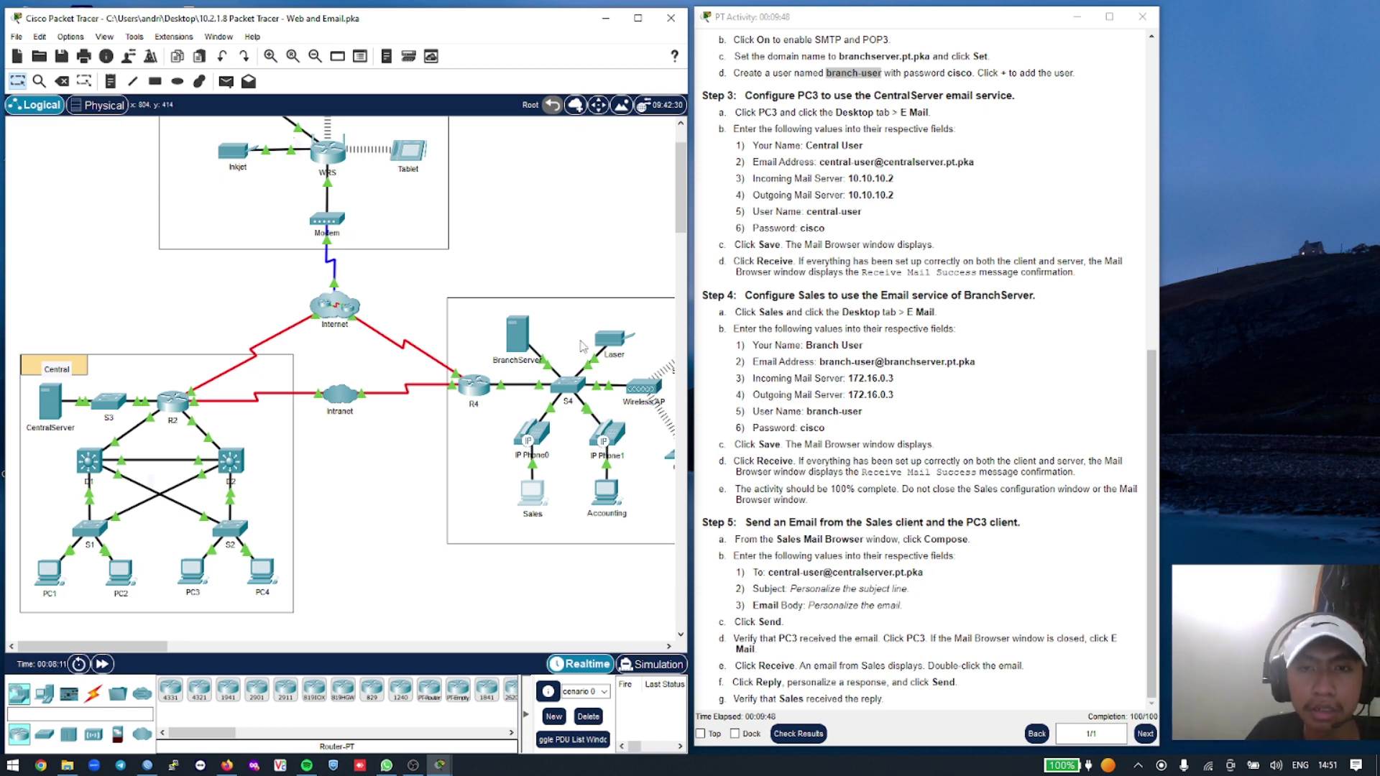
{"action": "left_click", "coordinate": [532, 495]}
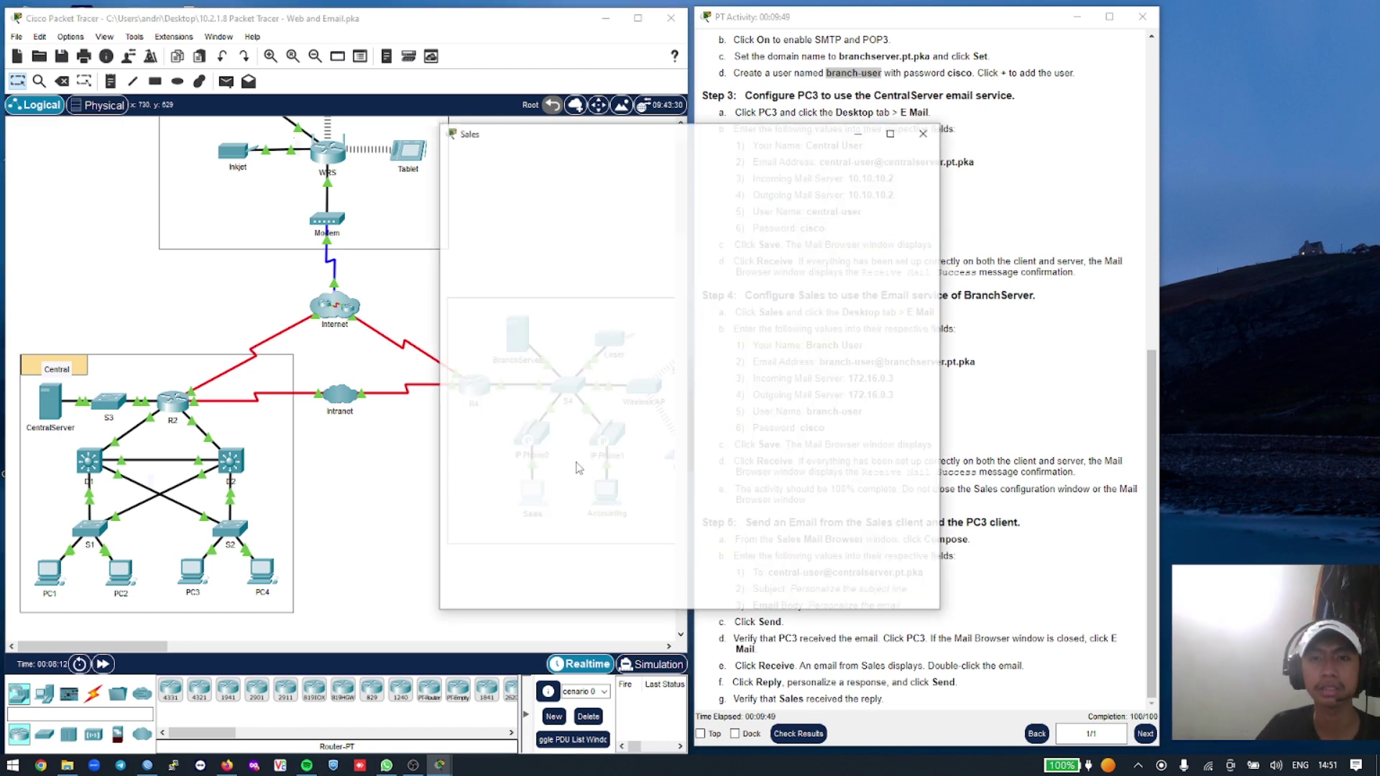
{"action": "left_click_drag", "start_coordinate": [668, 136], "coordinate": [354, 149]}
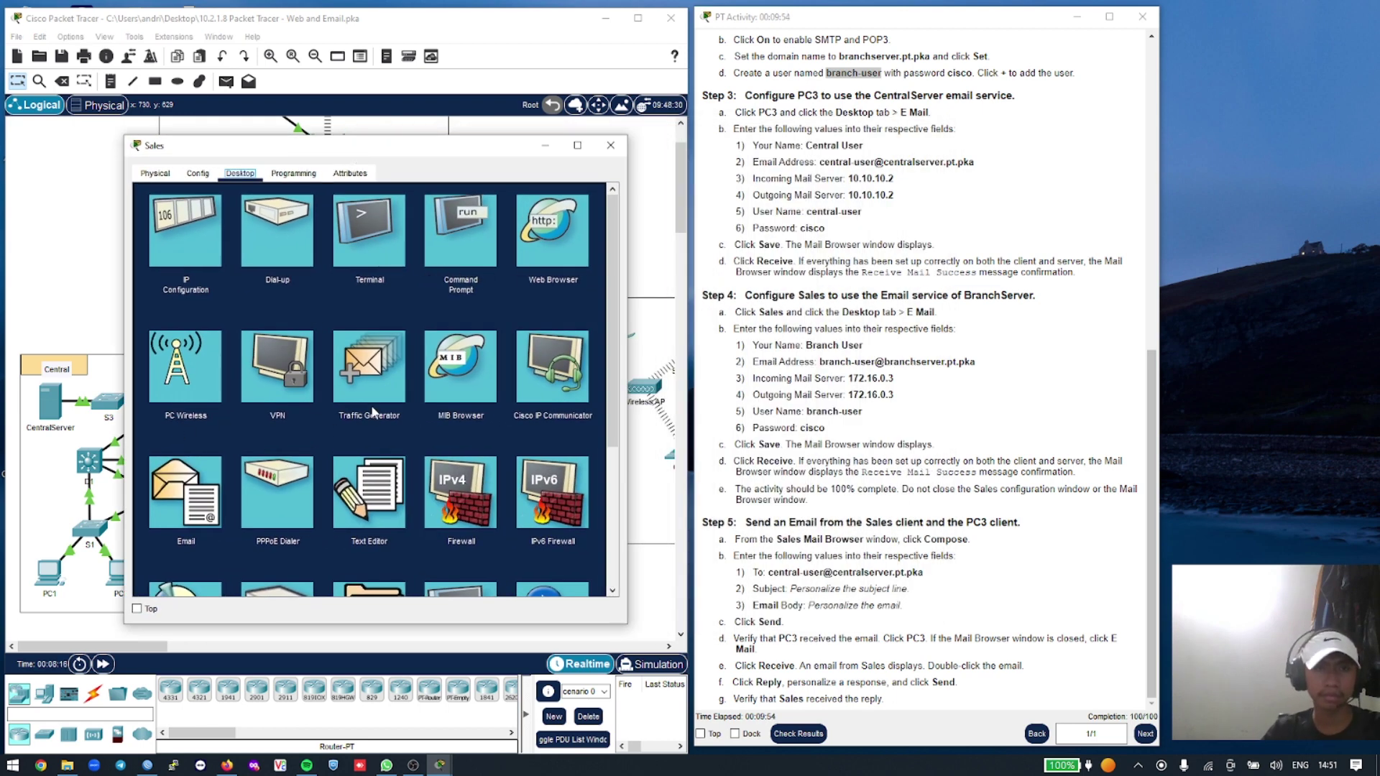
{"action": "left_click", "coordinate": [208, 507]}
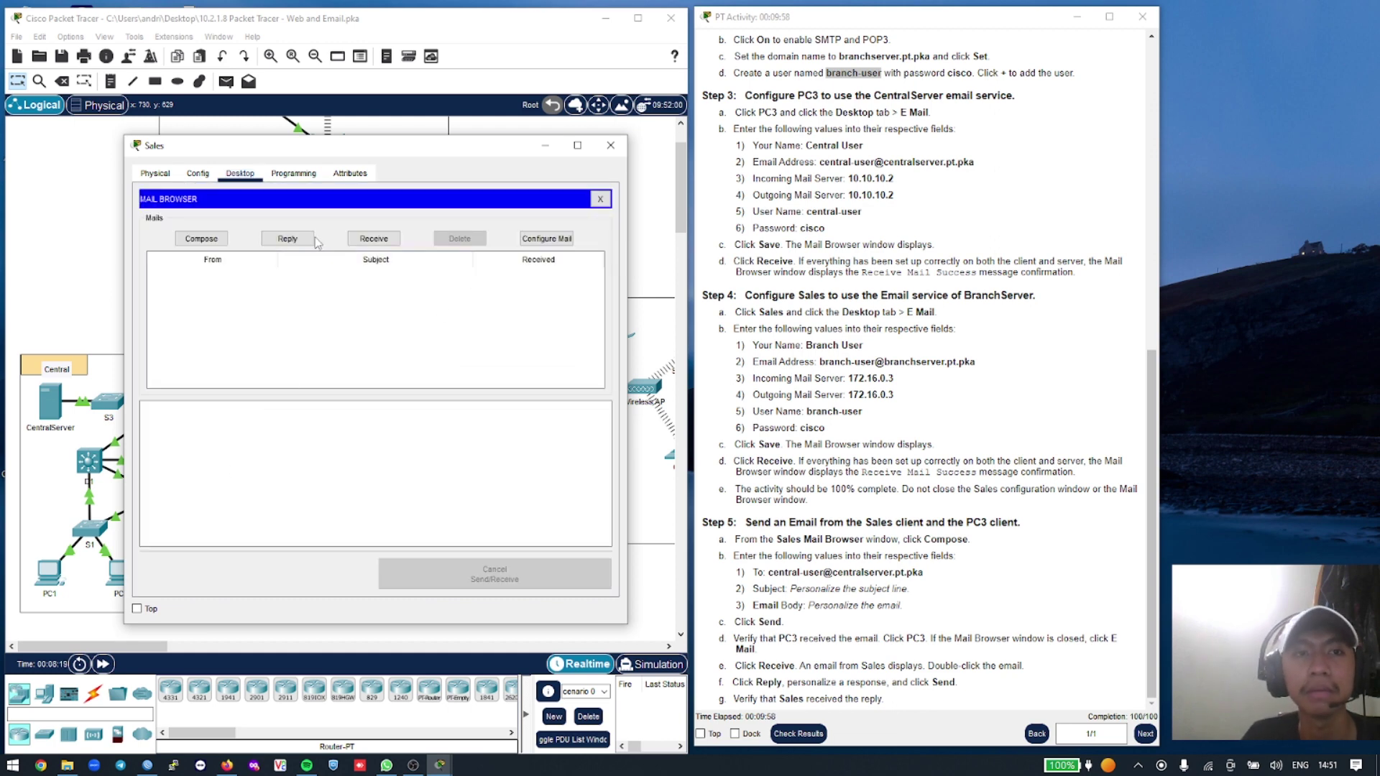
{"action": "left_click", "coordinate": [201, 239]}
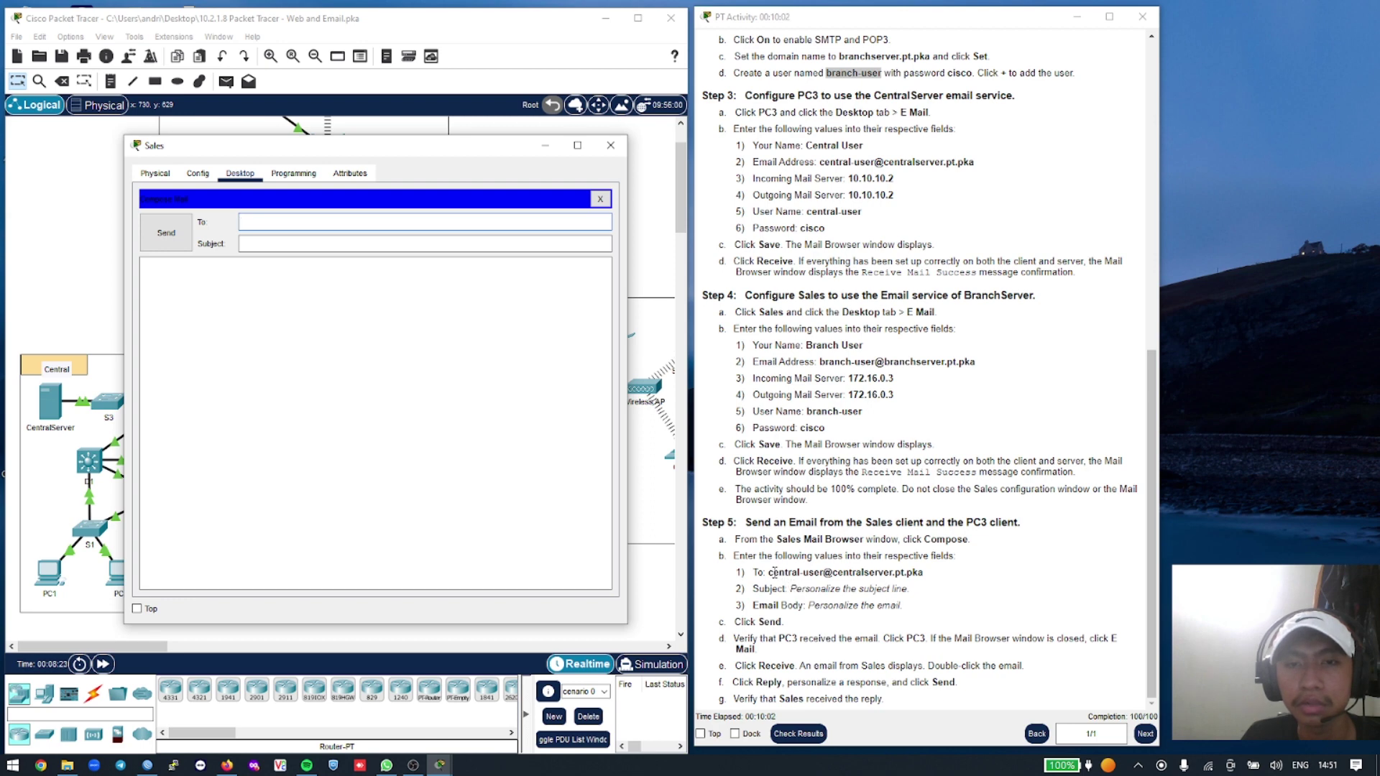
Copy the recipient's email address from Step 5 of the instructions into the message's To field
{"action": "left_click_drag", "start_coordinate": [769, 572], "coordinate": [928, 572]}
{"action": "right_click", "coordinate": [924, 572]}
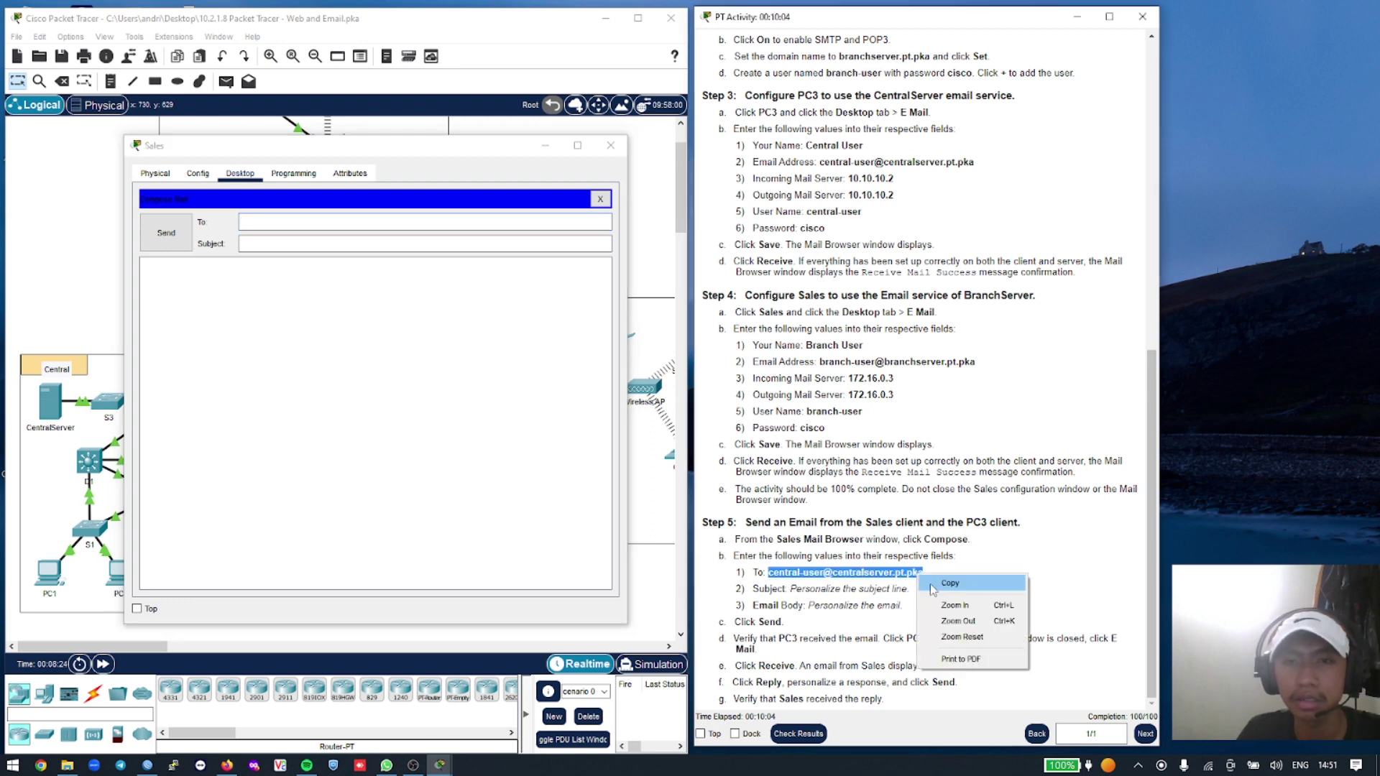
{"action": "left_click", "coordinate": [948, 584]}
{"action": "left_click", "coordinate": [318, 224]}
{"action": "key", "text": "ctrl+v"}
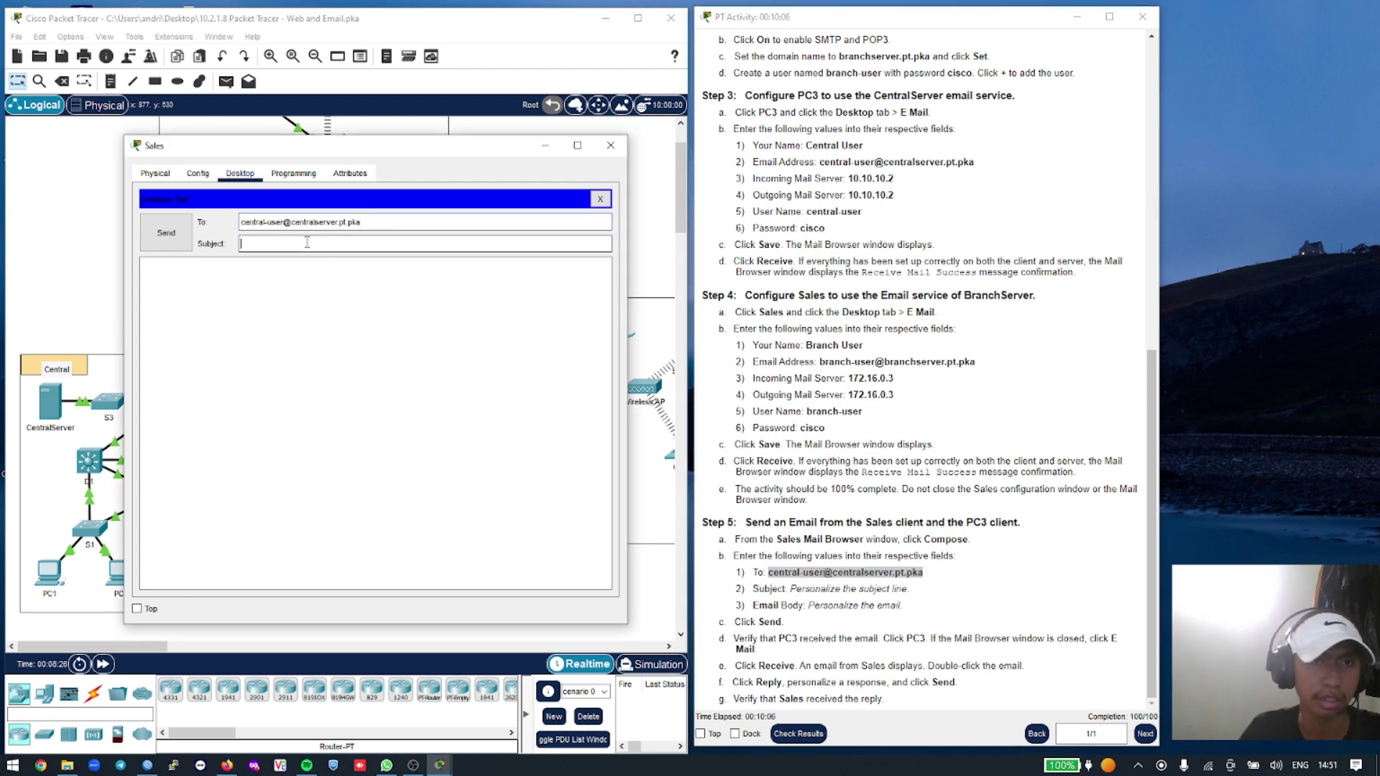
Copy "Personalize the subject line" from Step 5 into the message's subject
{"action": "key", "text": "Tab"}
{"action": "left_click_drag", "start_coordinate": [790, 588], "coordinate": [906, 589]}
{"action": "right_click", "coordinate": [908, 595]}
{"action": "left_click", "coordinate": [910, 600]}
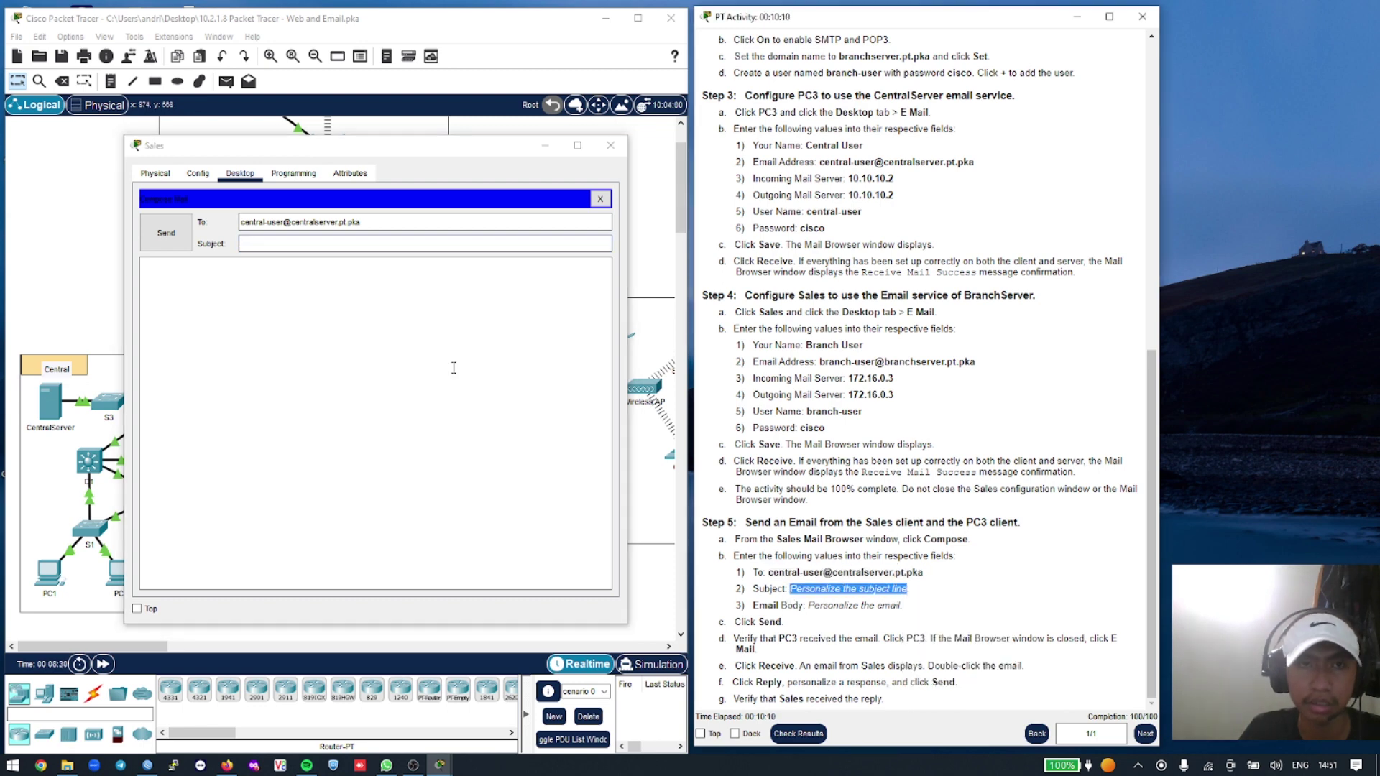
{"action": "left_click", "coordinate": [356, 275]}
{"action": "key", "text": "ctrl+v"}
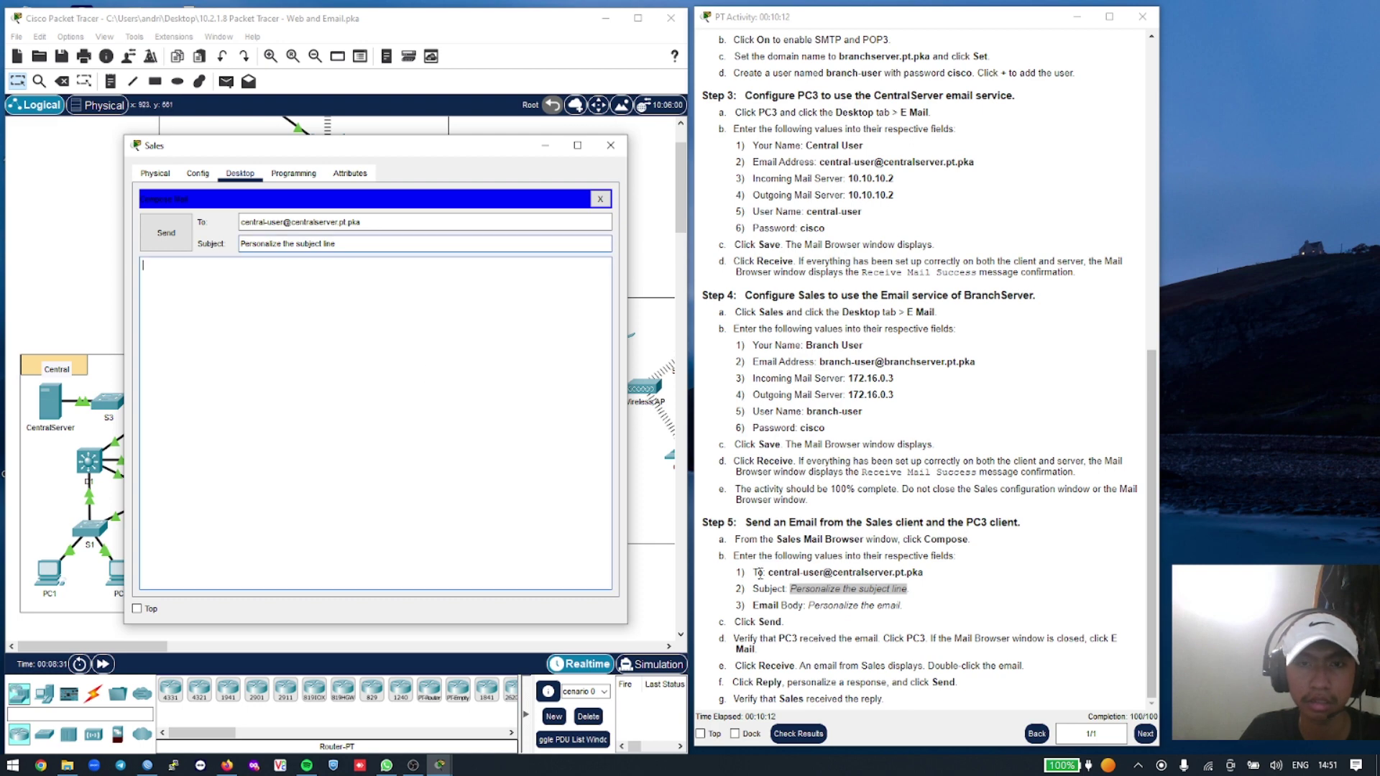
Copy "Personalize the email." from Step 5 into the message body and send the email
{"action": "left_click_drag", "start_coordinate": [810, 606], "coordinate": [904, 606]}
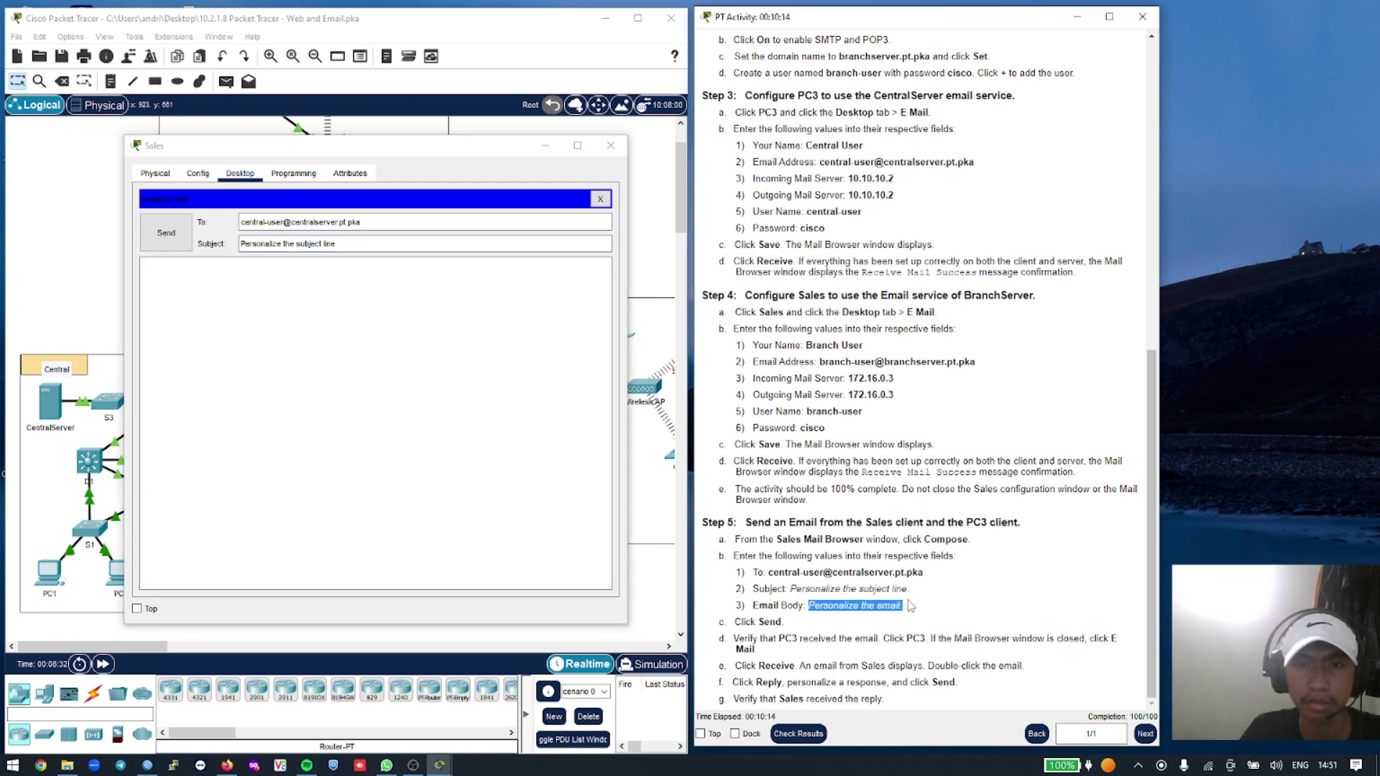
{"action": "key", "text": "ctrl+v"}
{"action": "left_click", "coordinate": [166, 233]}
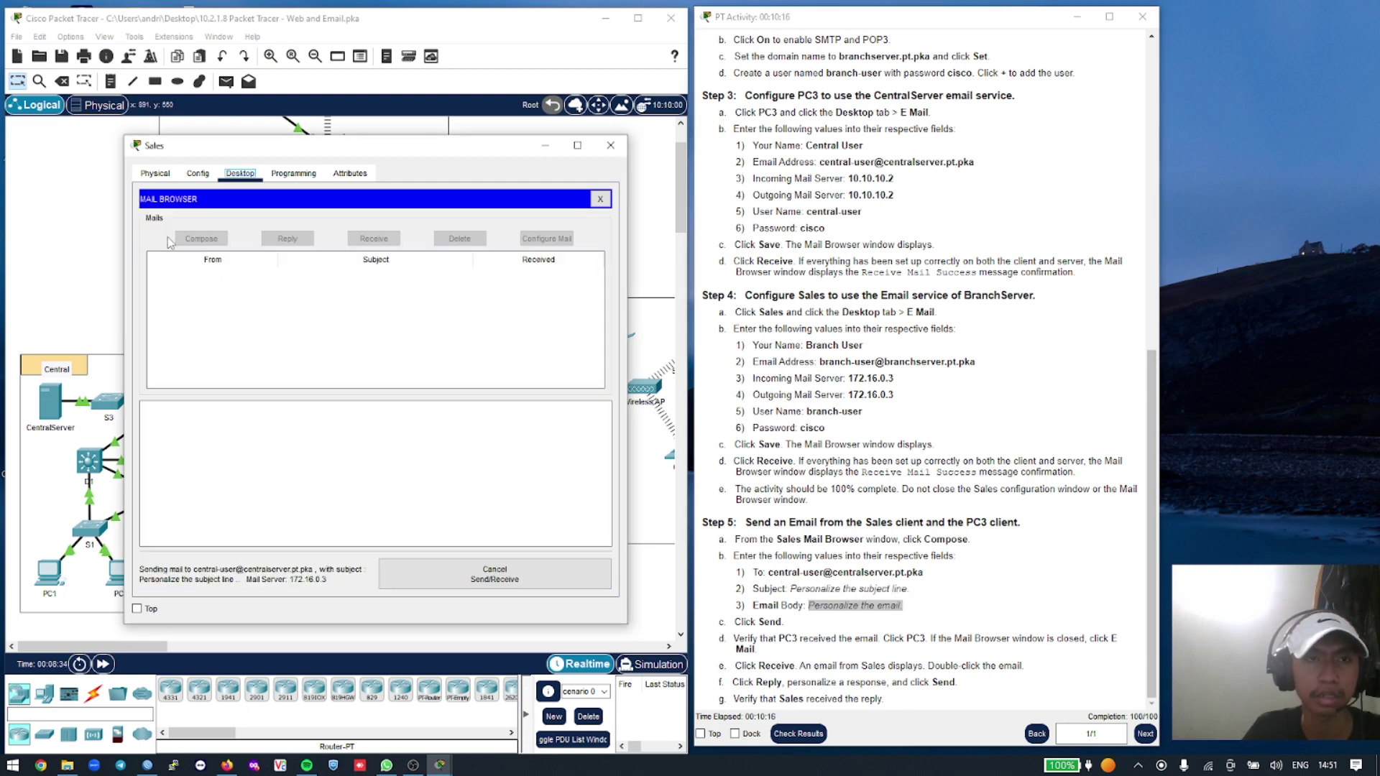
Check for incoming mail on Sales, then close its mail browser and device window
{"action": "left_click", "coordinate": [365, 243]}
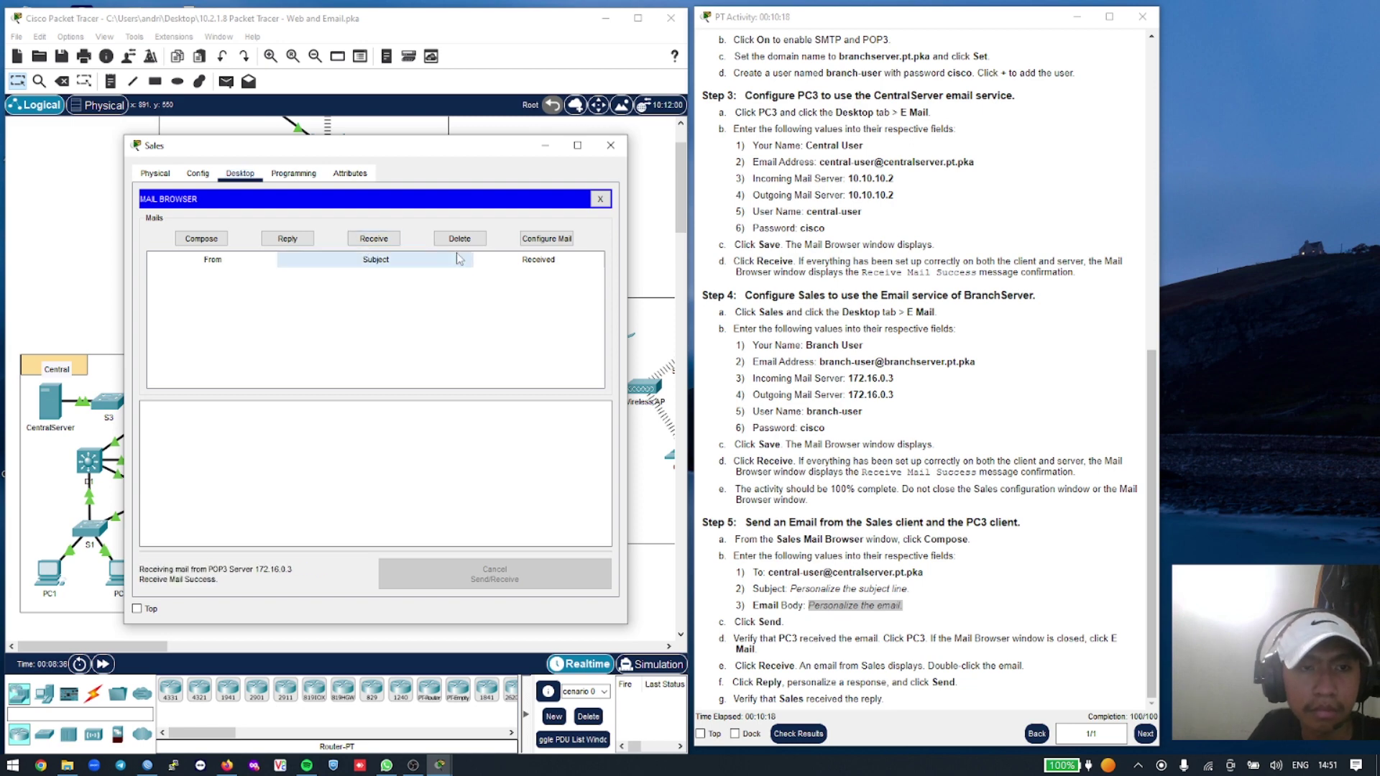
{"action": "left_click", "coordinate": [600, 199]}
{"action": "left_click", "coordinate": [611, 145]}
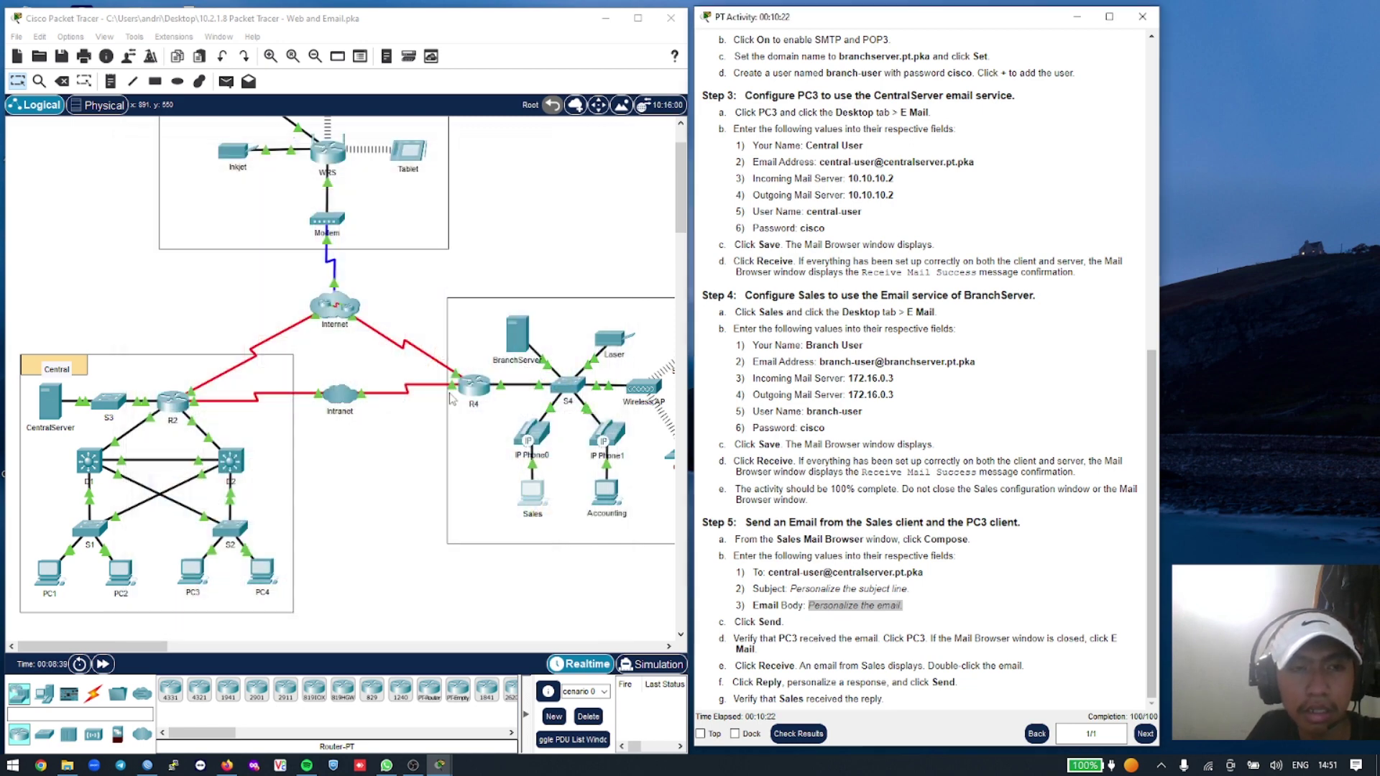
Receive incoming mail in PC3's Email application and open the message sent from Sales
{"action": "scroll", "coordinate": [357, 473], "scroll_direction": "down", "scroll_amount": 3}
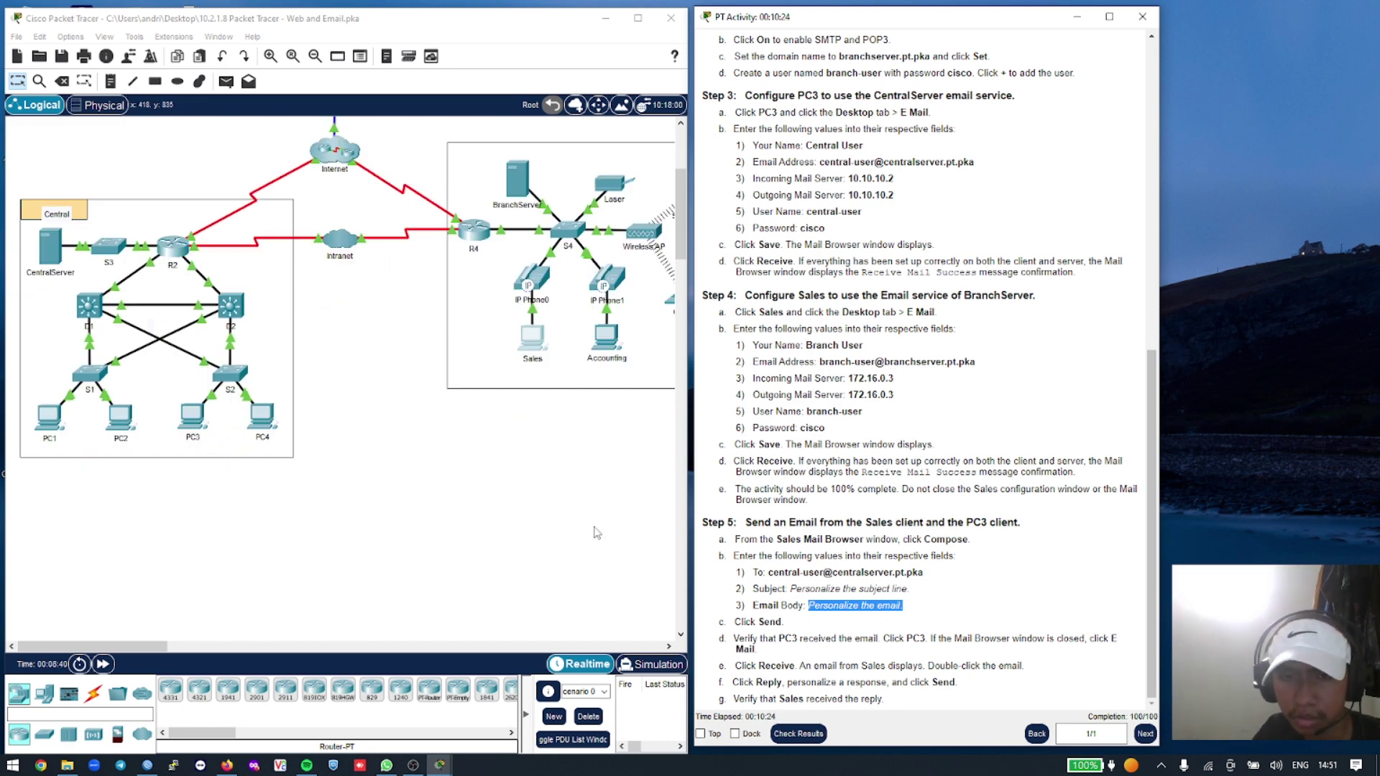
{"action": "left_click", "coordinate": [191, 423]}
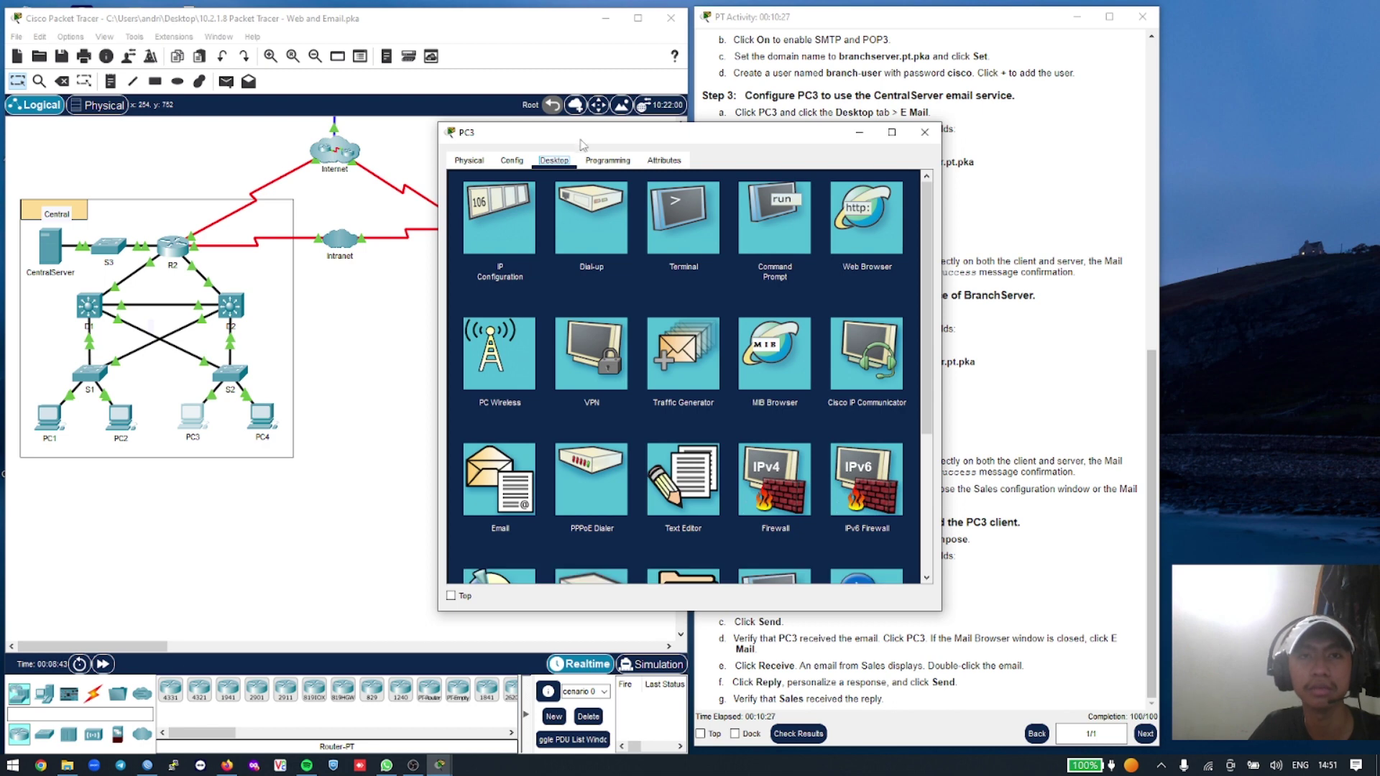
{"action": "left_click_drag", "start_coordinate": [580, 132], "coordinate": [266, 107]}
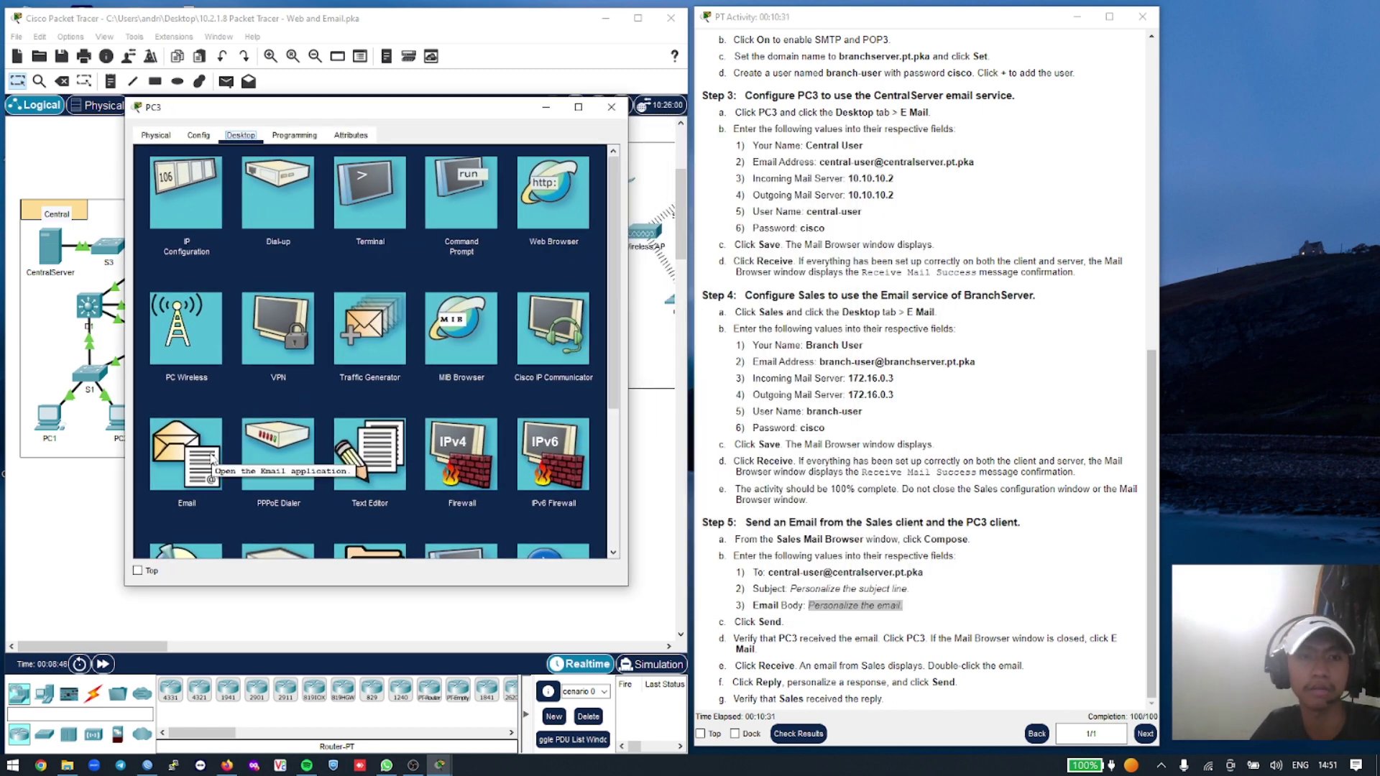
{"action": "left_click", "coordinate": [187, 456]}
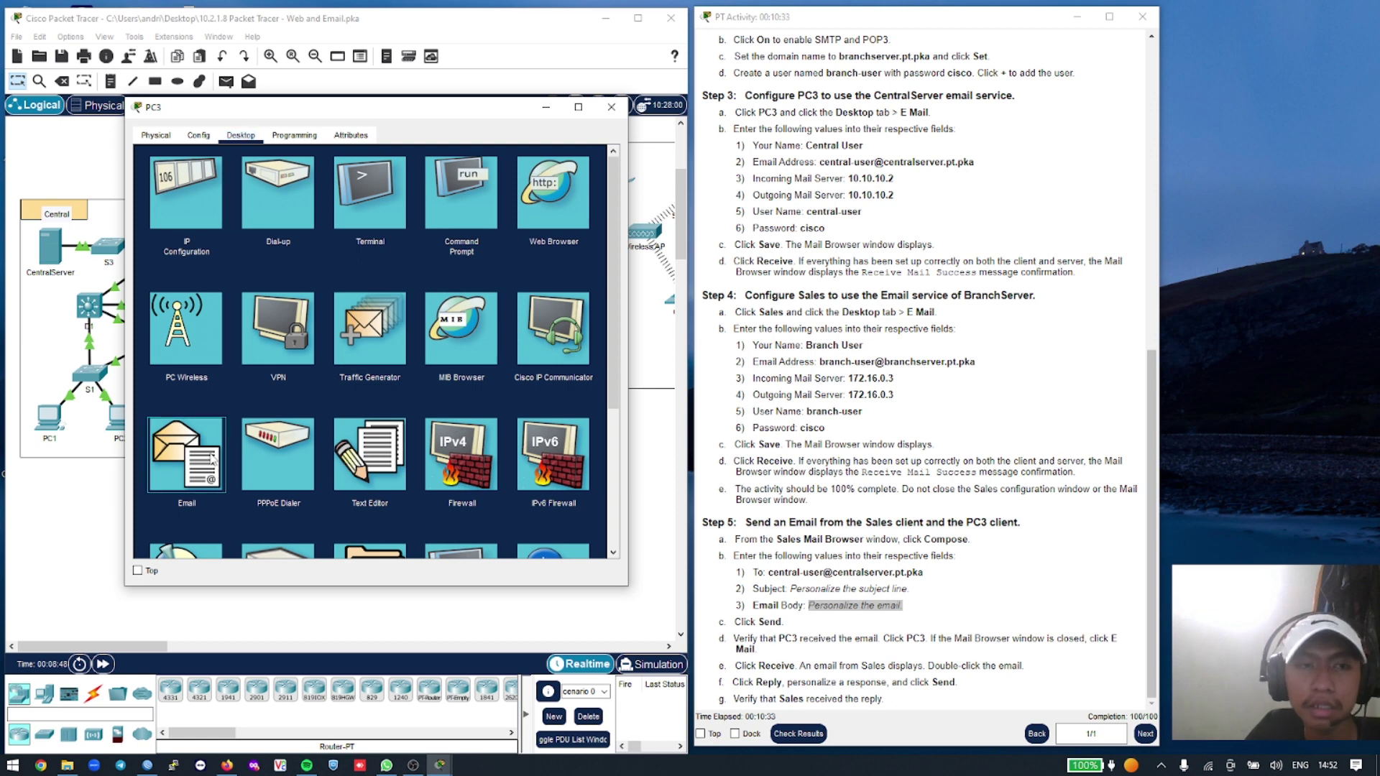
{"action": "left_click", "coordinate": [375, 201]}
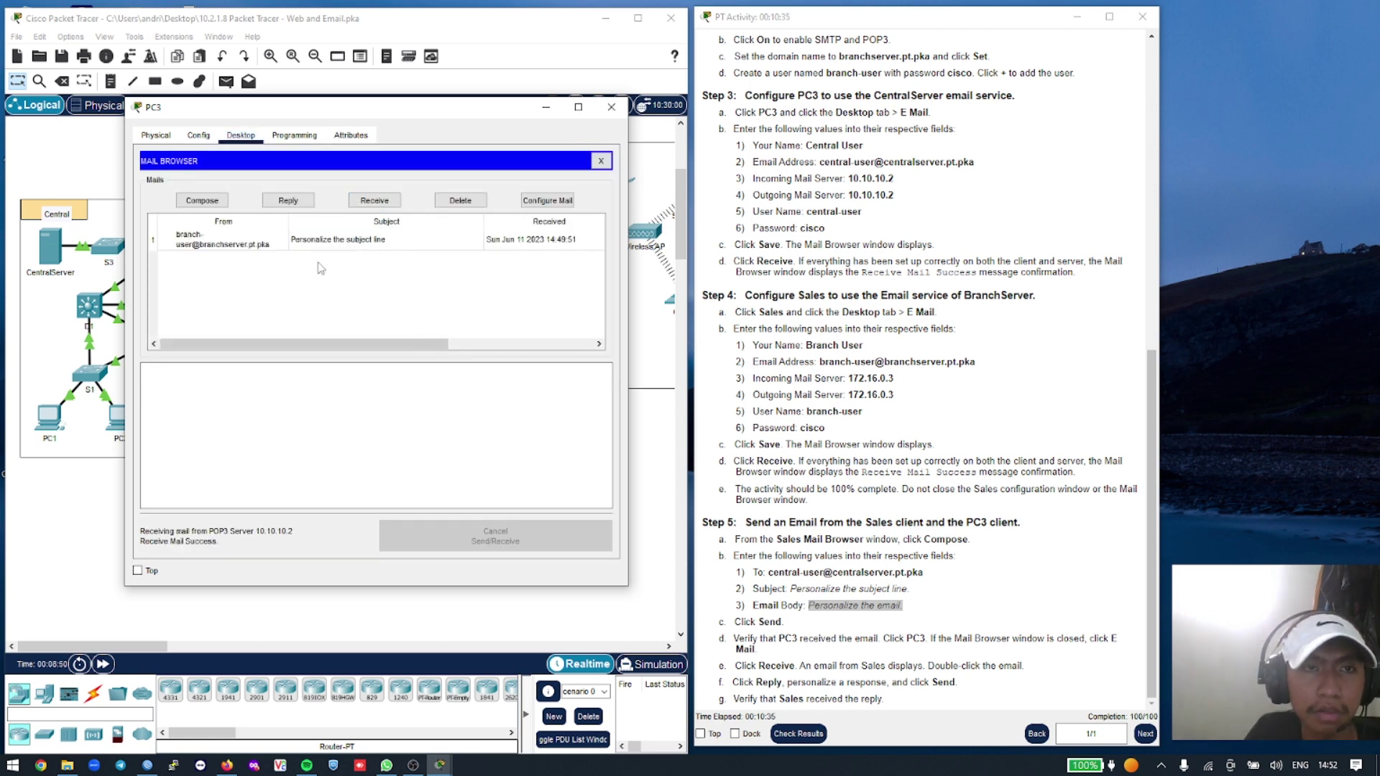
{"action": "left_click", "coordinate": [300, 245]}
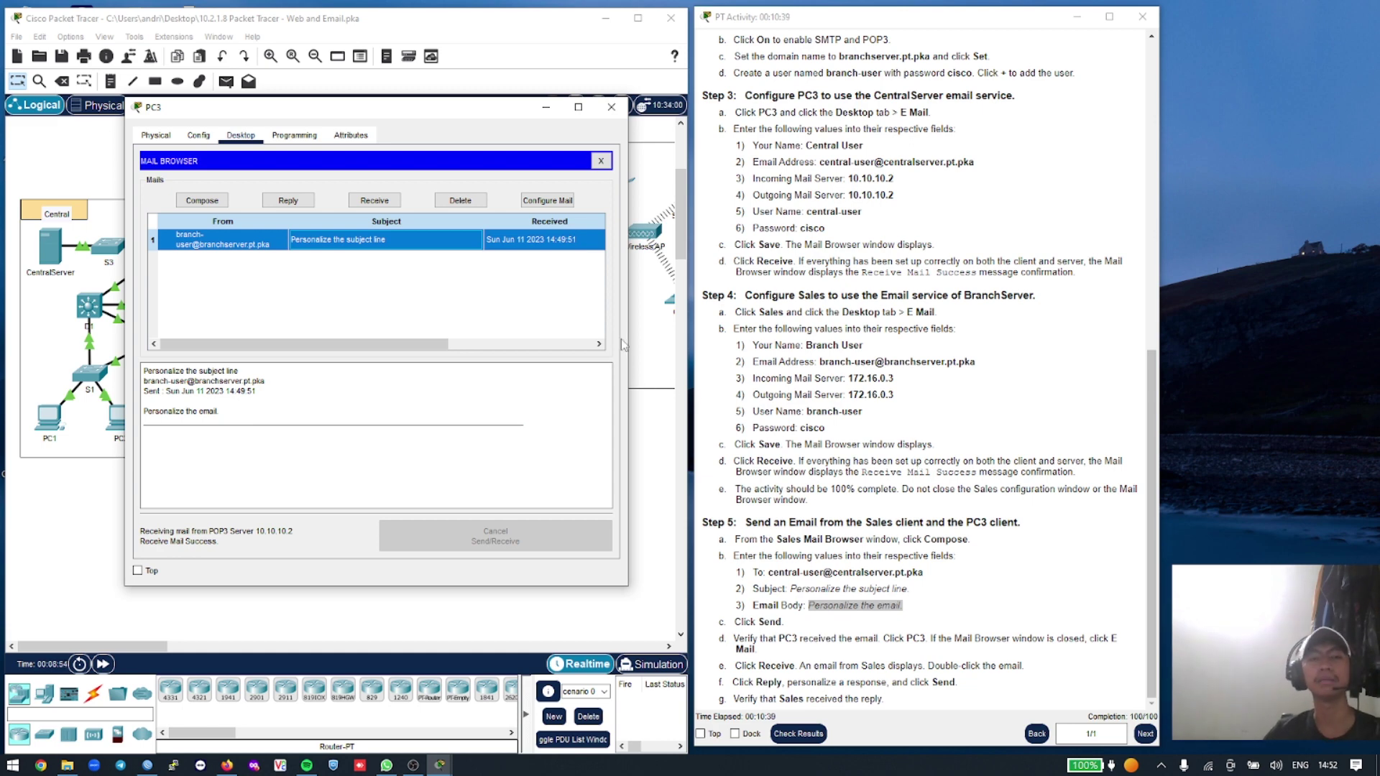
{"action": "double_click", "coordinate": [417, 248]}
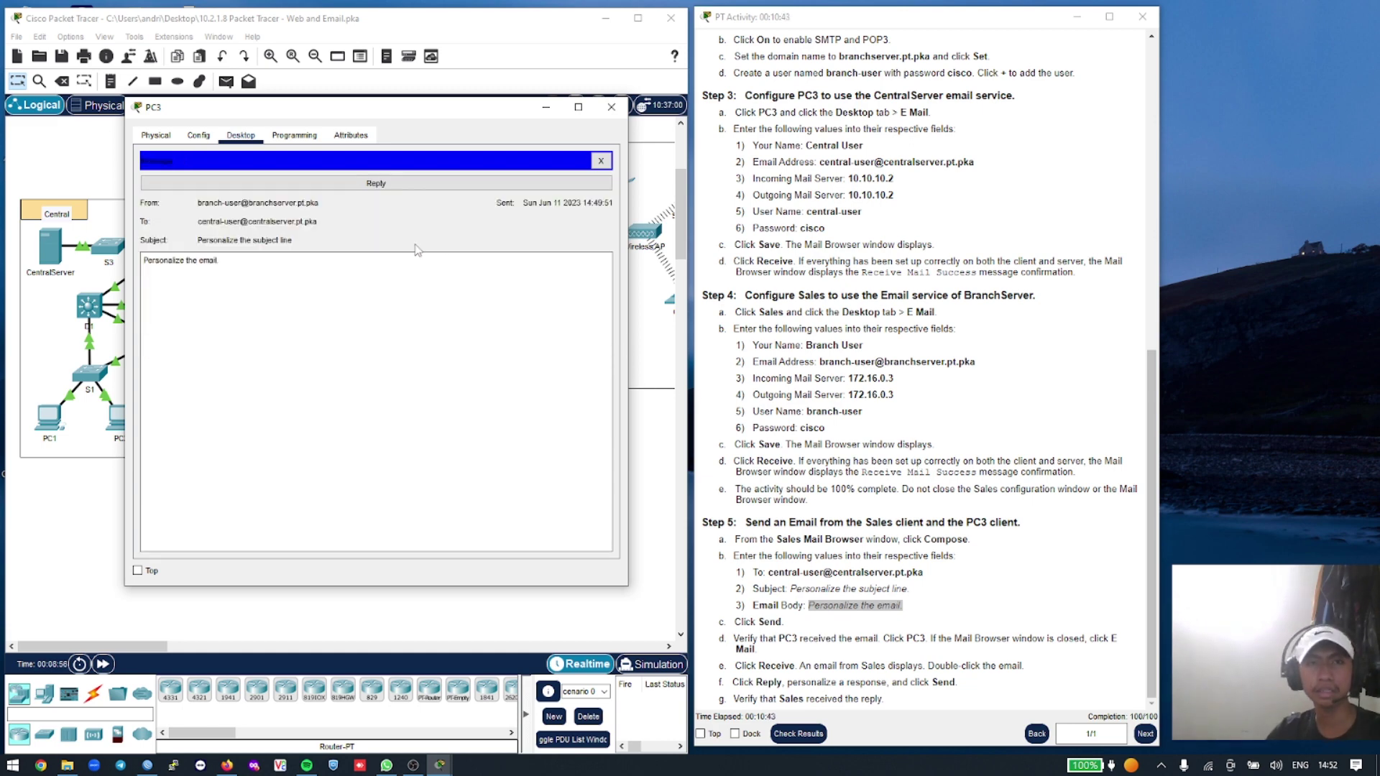
Reply to the message from Sales with "email diterima", send it, and close PC3's mail browser and device window
{"action": "left_click", "coordinate": [392, 184]}
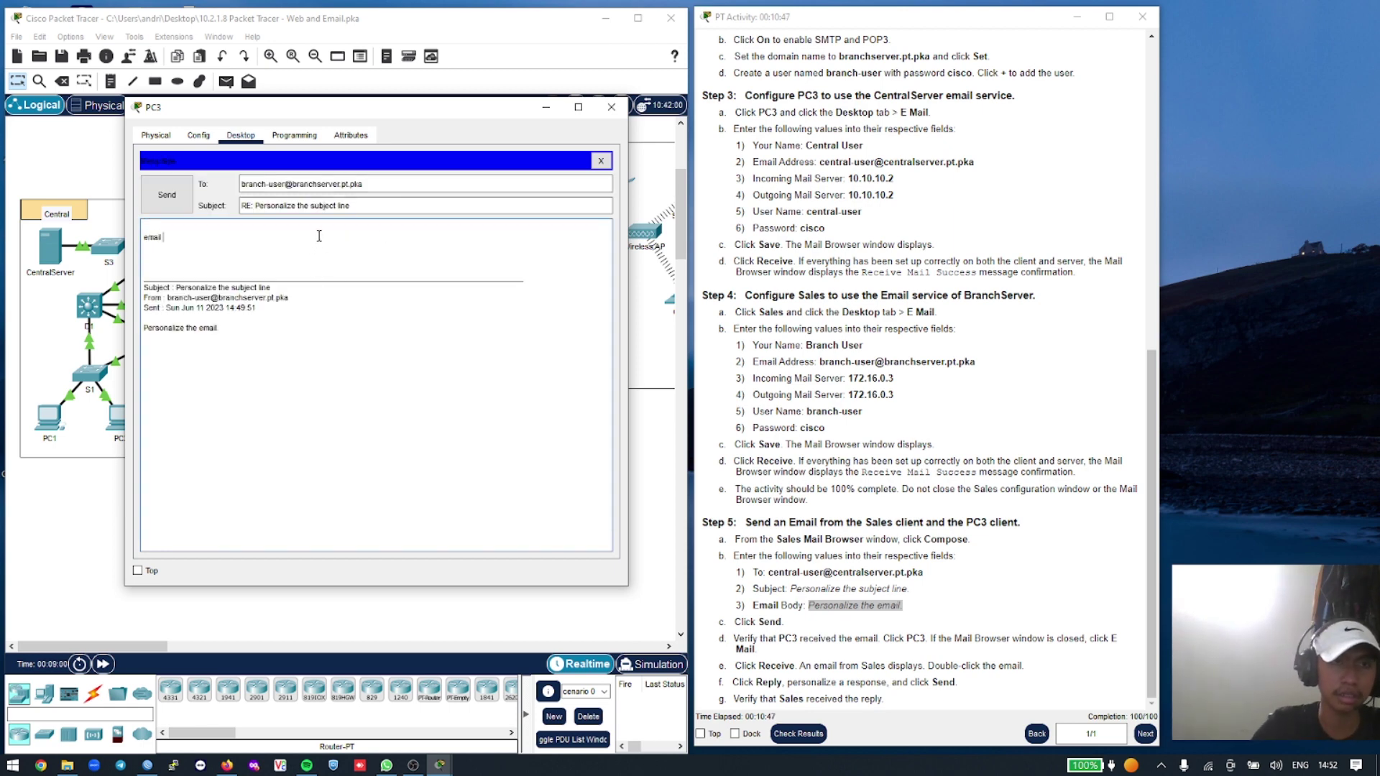
{"action": "type", "text": "email "}
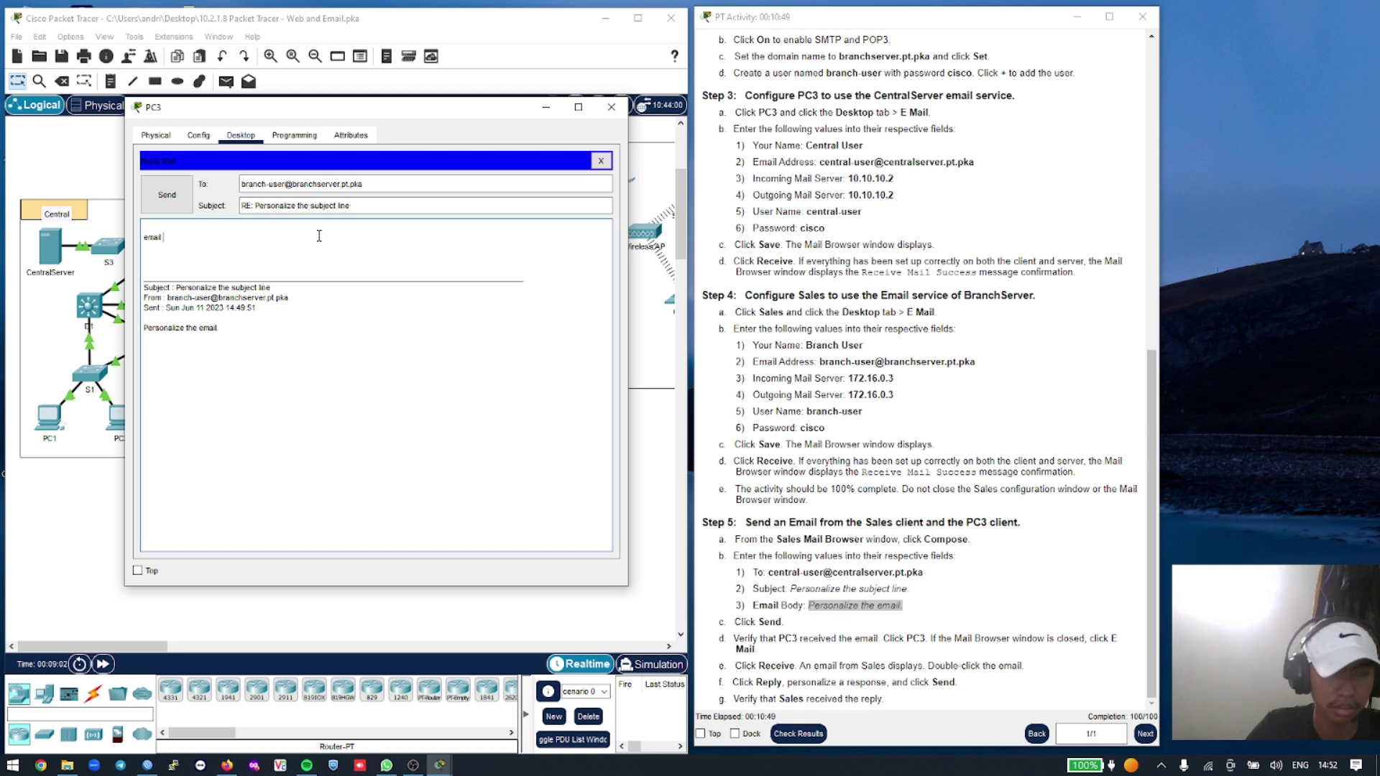
{"action": "type", "text": "diterima"}
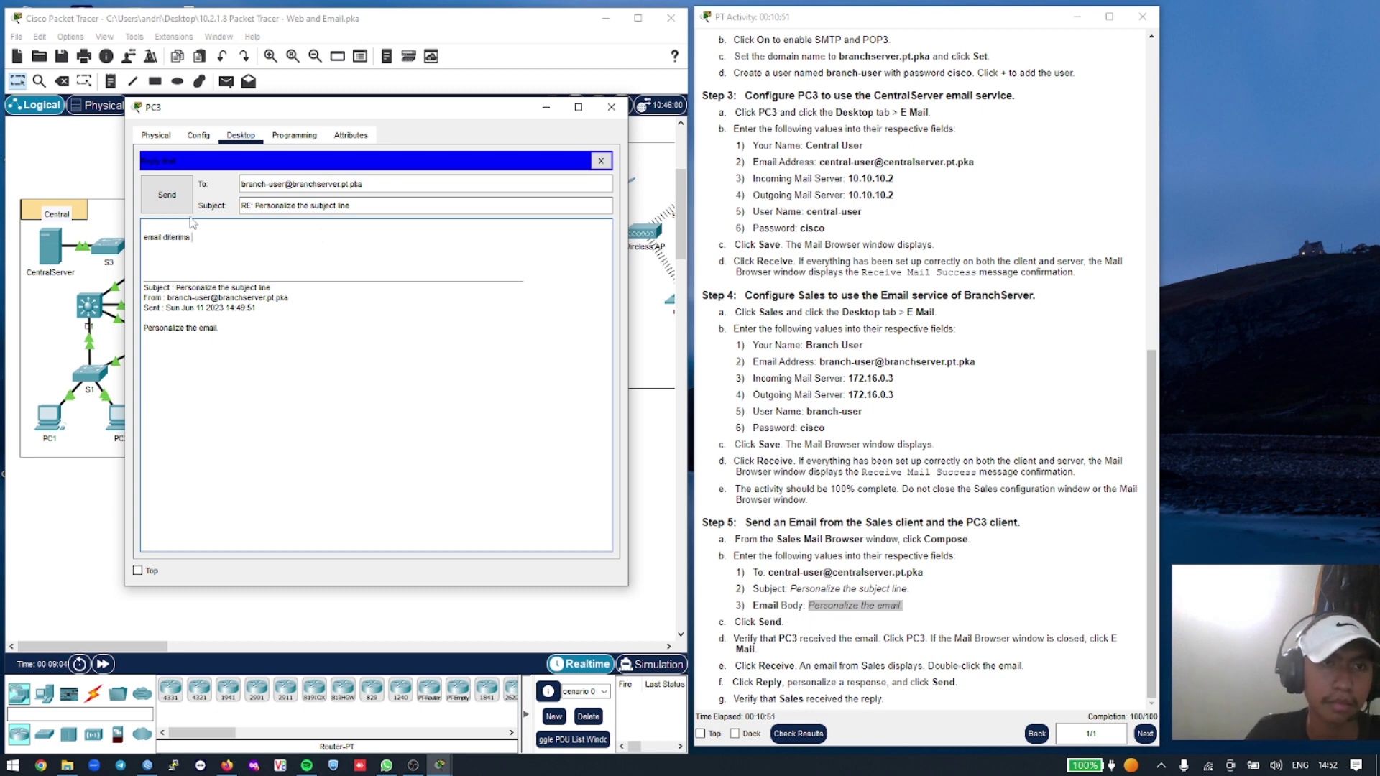
{"action": "left_click", "coordinate": [167, 195]}
{"action": "left_click", "coordinate": [605, 159]}
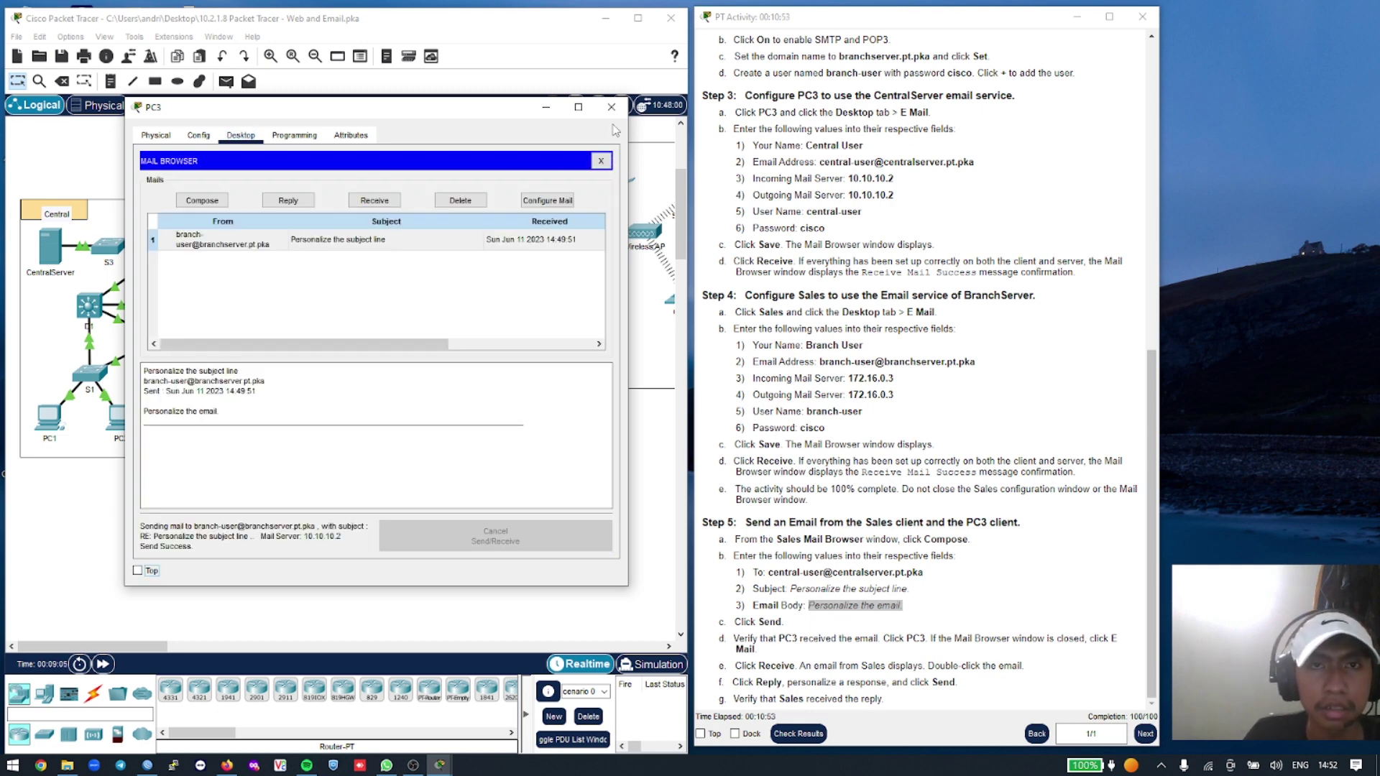
{"action": "left_click", "coordinate": [612, 107]}
{"action": "left_click", "coordinate": [539, 329]}
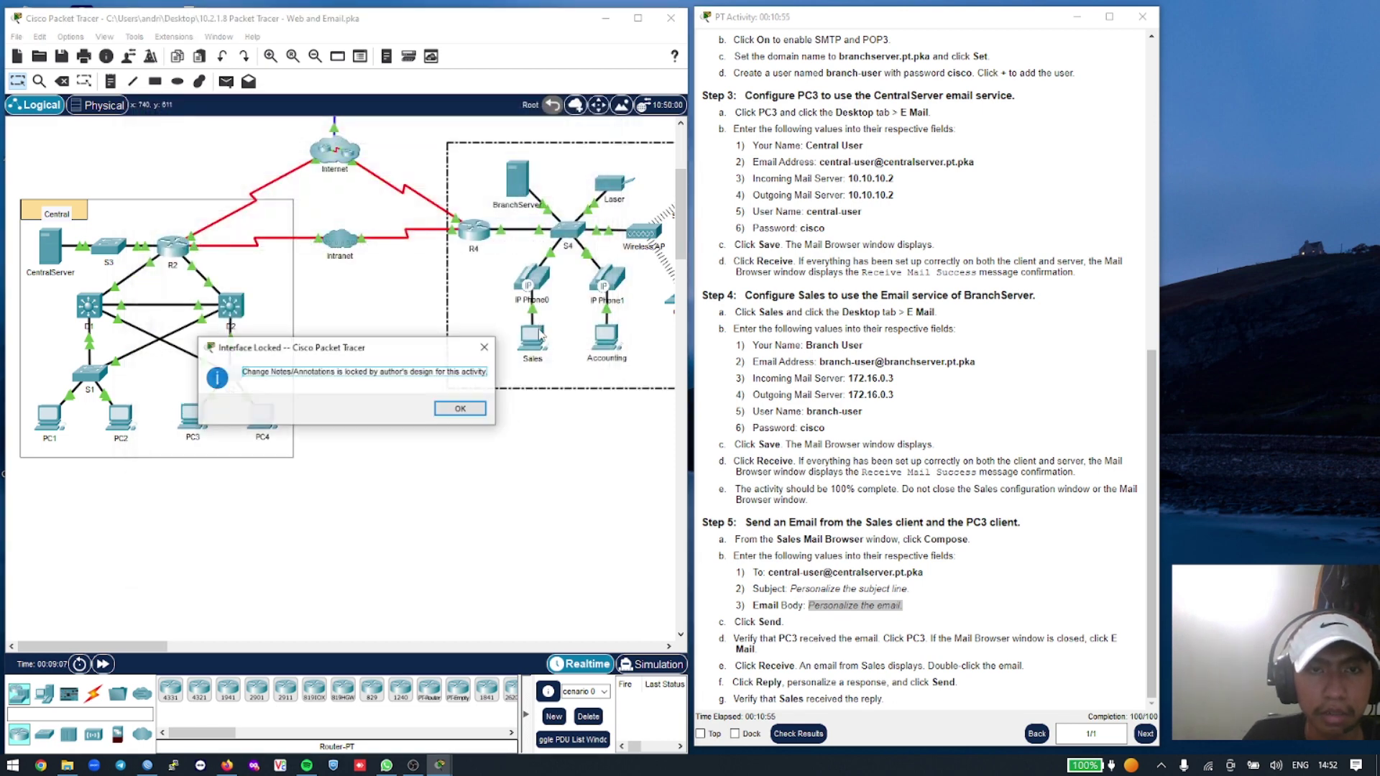
{"action": "left_click", "coordinate": [485, 348]}
{"action": "left_click", "coordinate": [486, 349]}
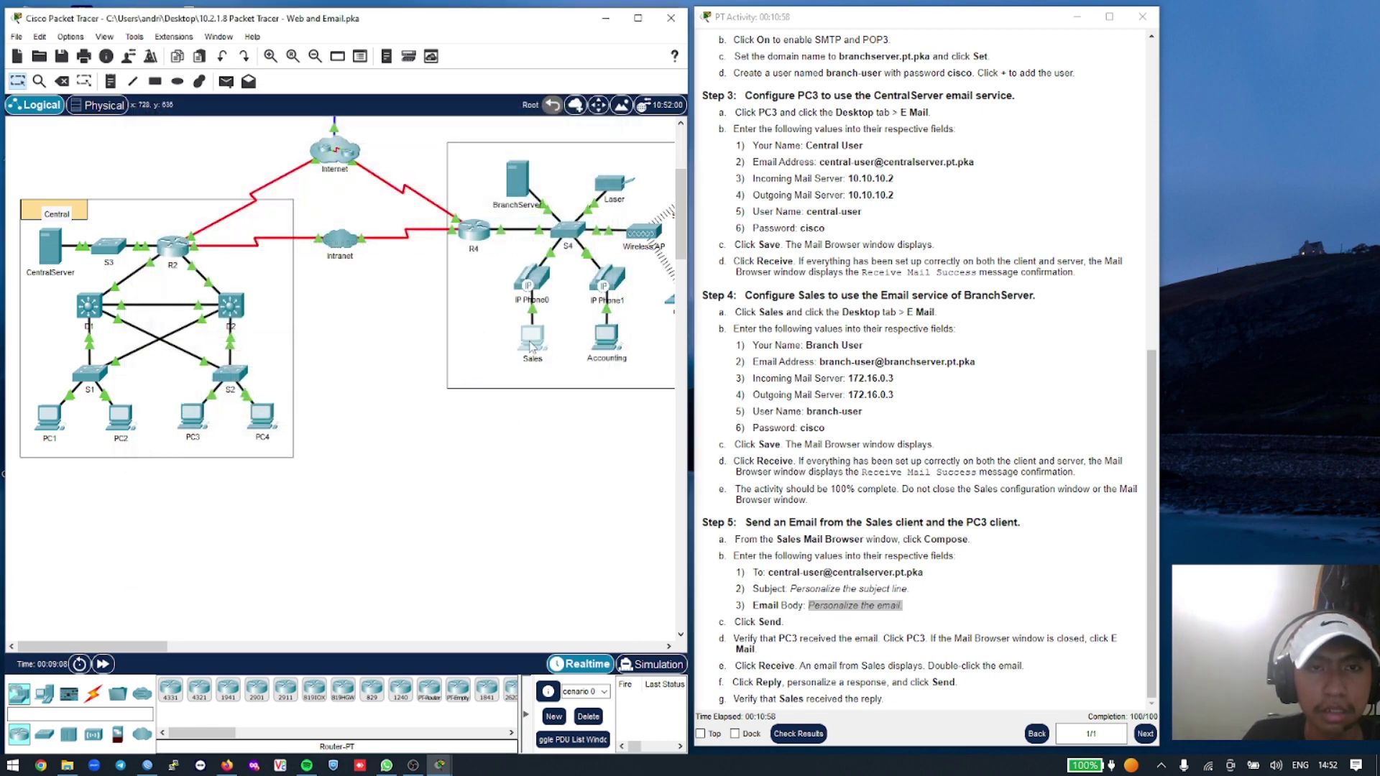
Receive mail in the Sales Email application, read the reply from PC3, and close the mail browser and device window
{"action": "left_click", "coordinate": [532, 340]}
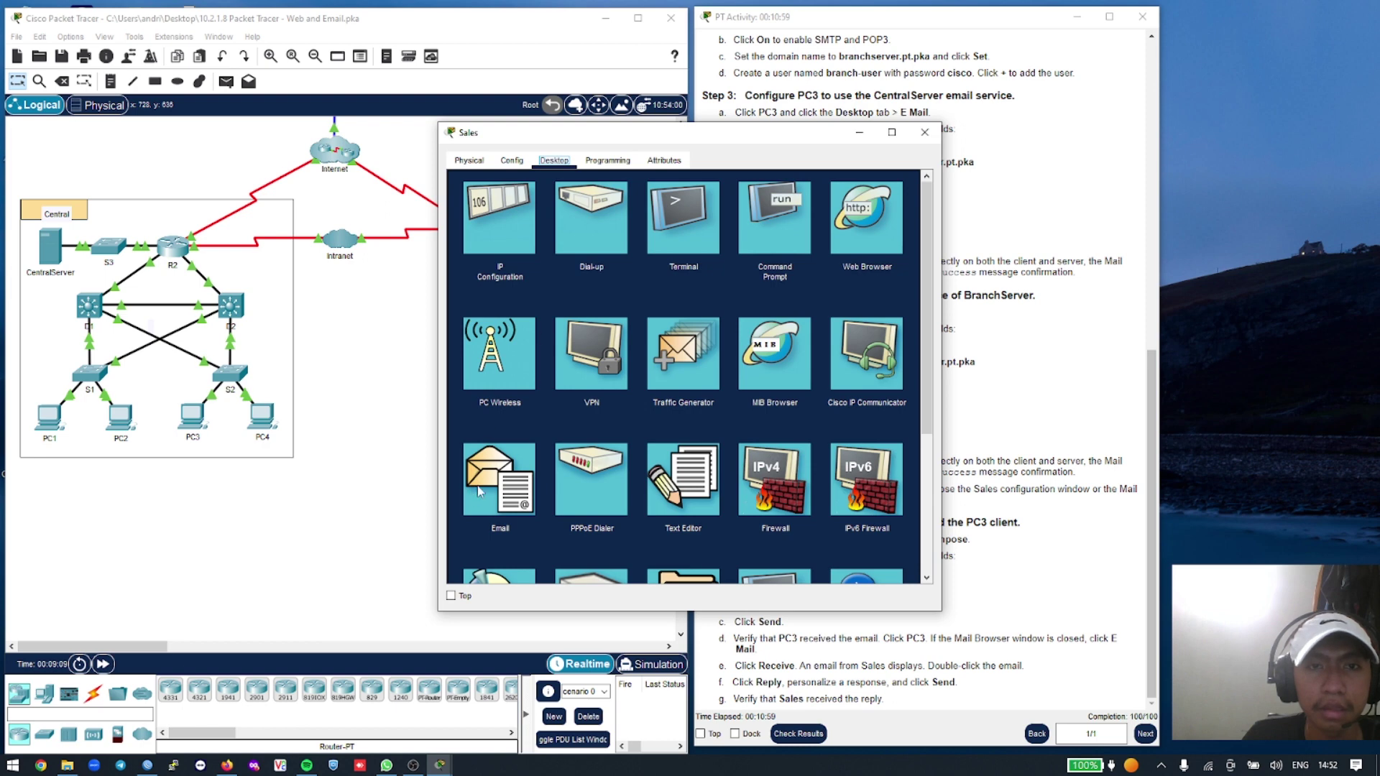
{"action": "left_click", "coordinate": [482, 450]}
{"action": "left_click_drag", "start_coordinate": [625, 142], "coordinate": [385, 126]}
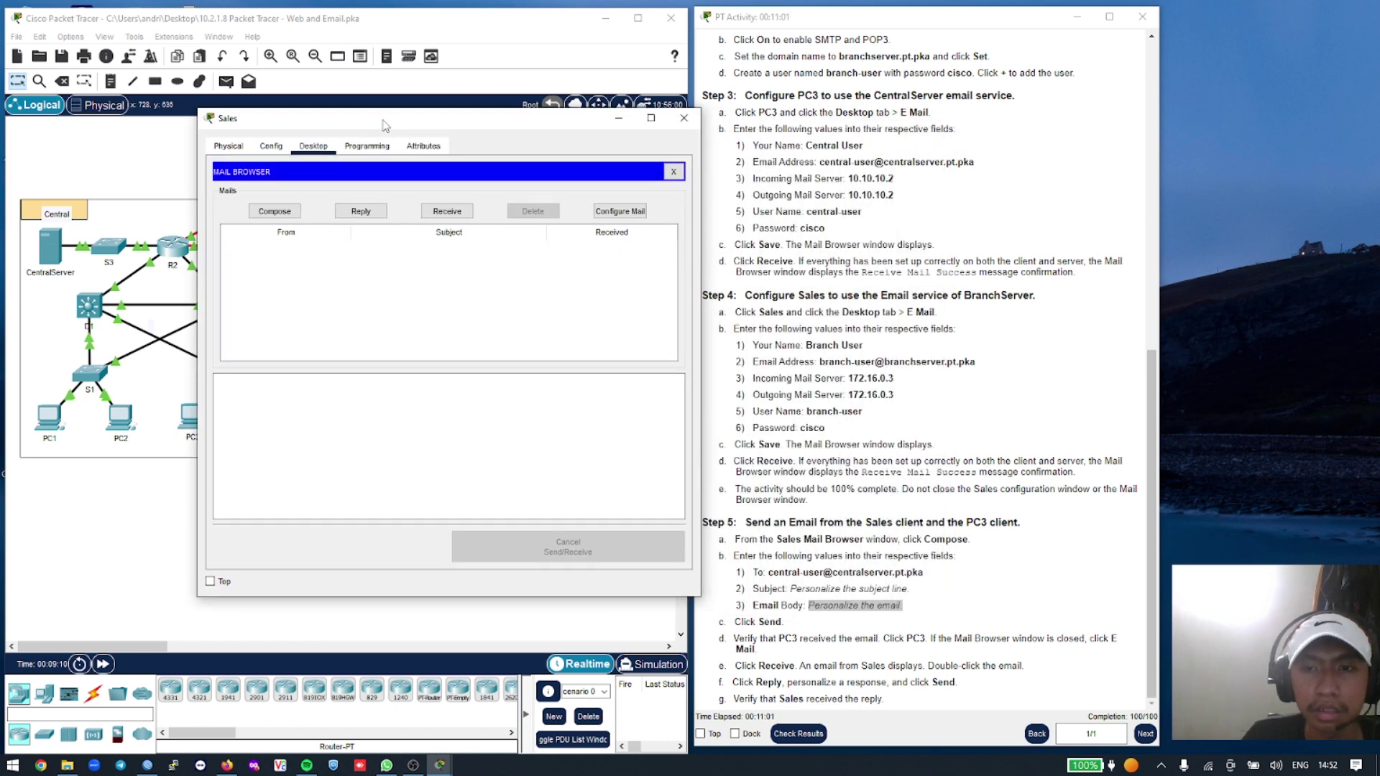
{"action": "left_click", "coordinate": [446, 211]}
{"action": "left_click", "coordinate": [430, 248]}
{"action": "double_click", "coordinate": [392, 253]}
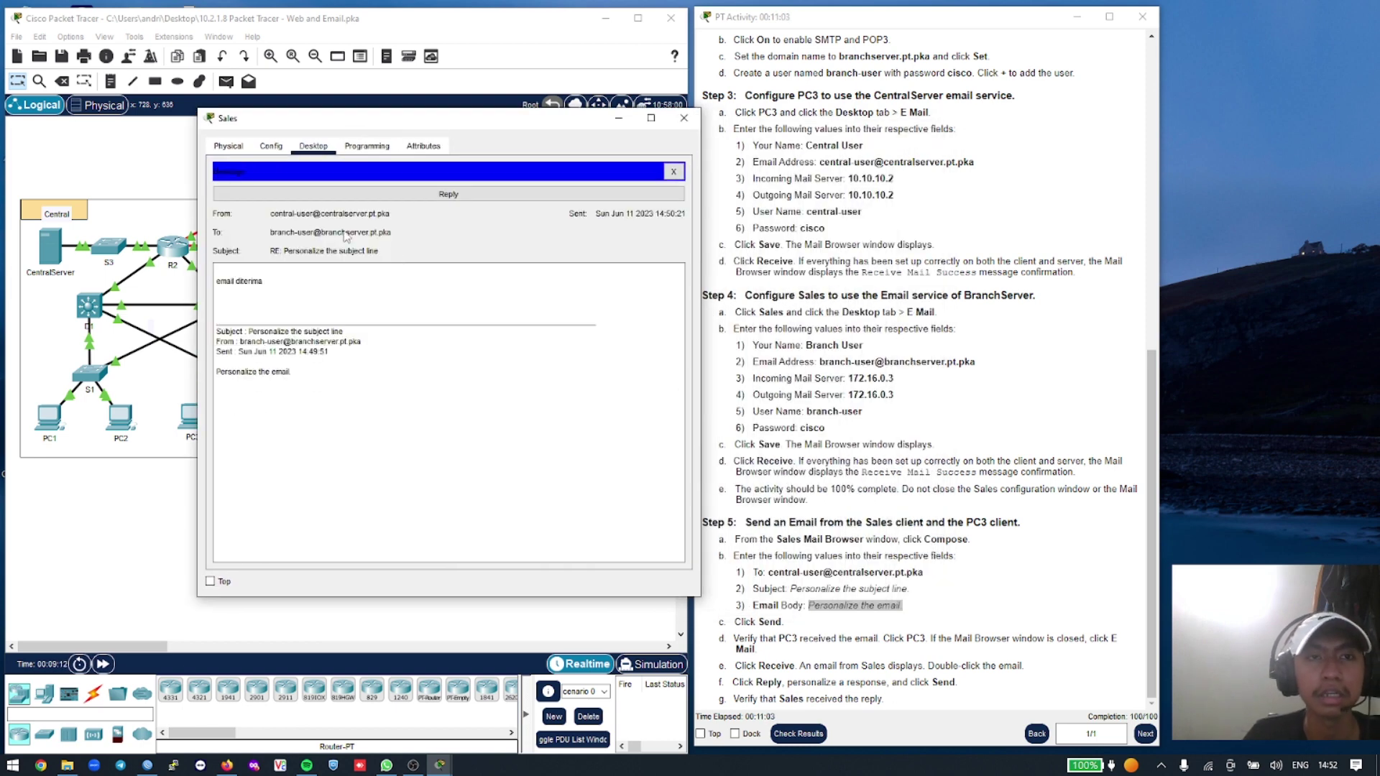
{"action": "left_click", "coordinate": [674, 172]}
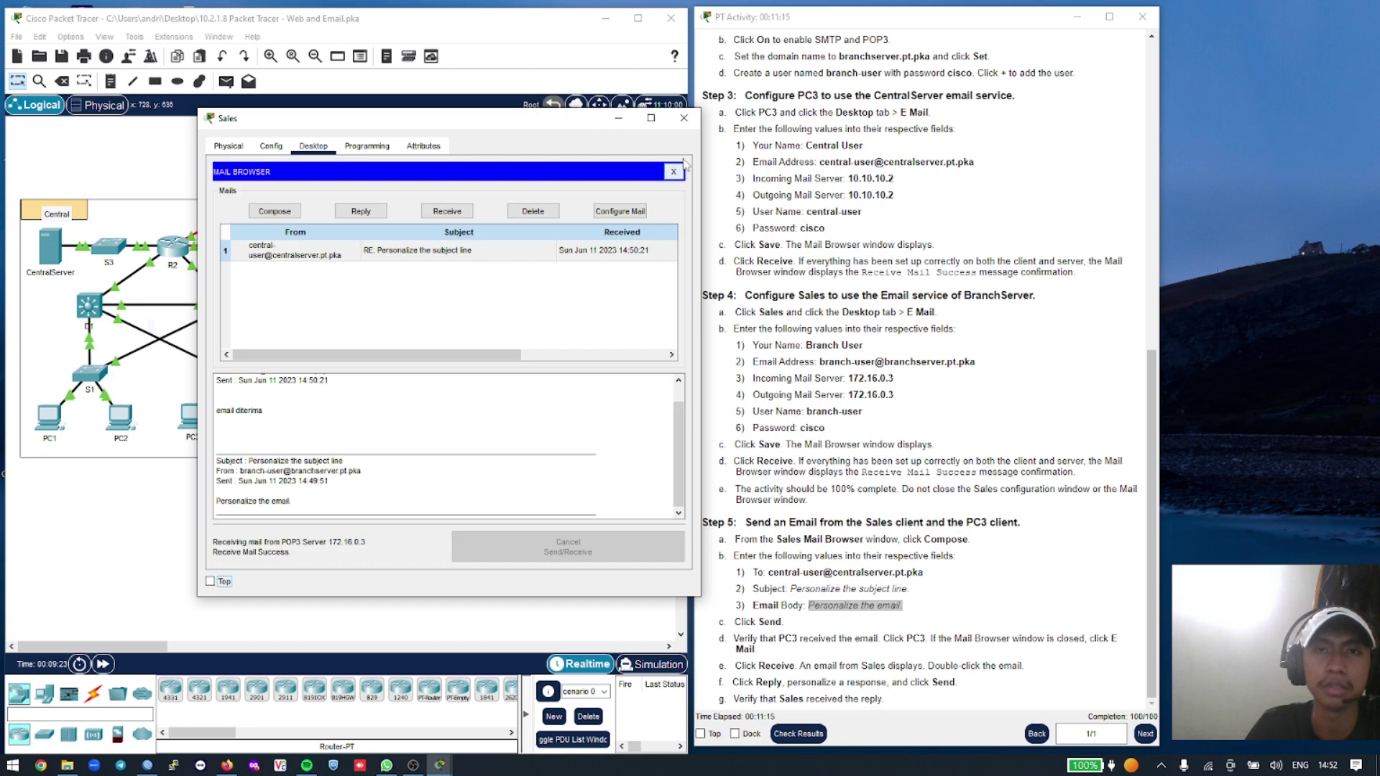
{"action": "left_click", "coordinate": [674, 172]}
{"action": "left_click", "coordinate": [684, 117]}
{"action": "scroll", "coordinate": [809, 109], "scroll_direction": "up", "scroll_amount": 10}
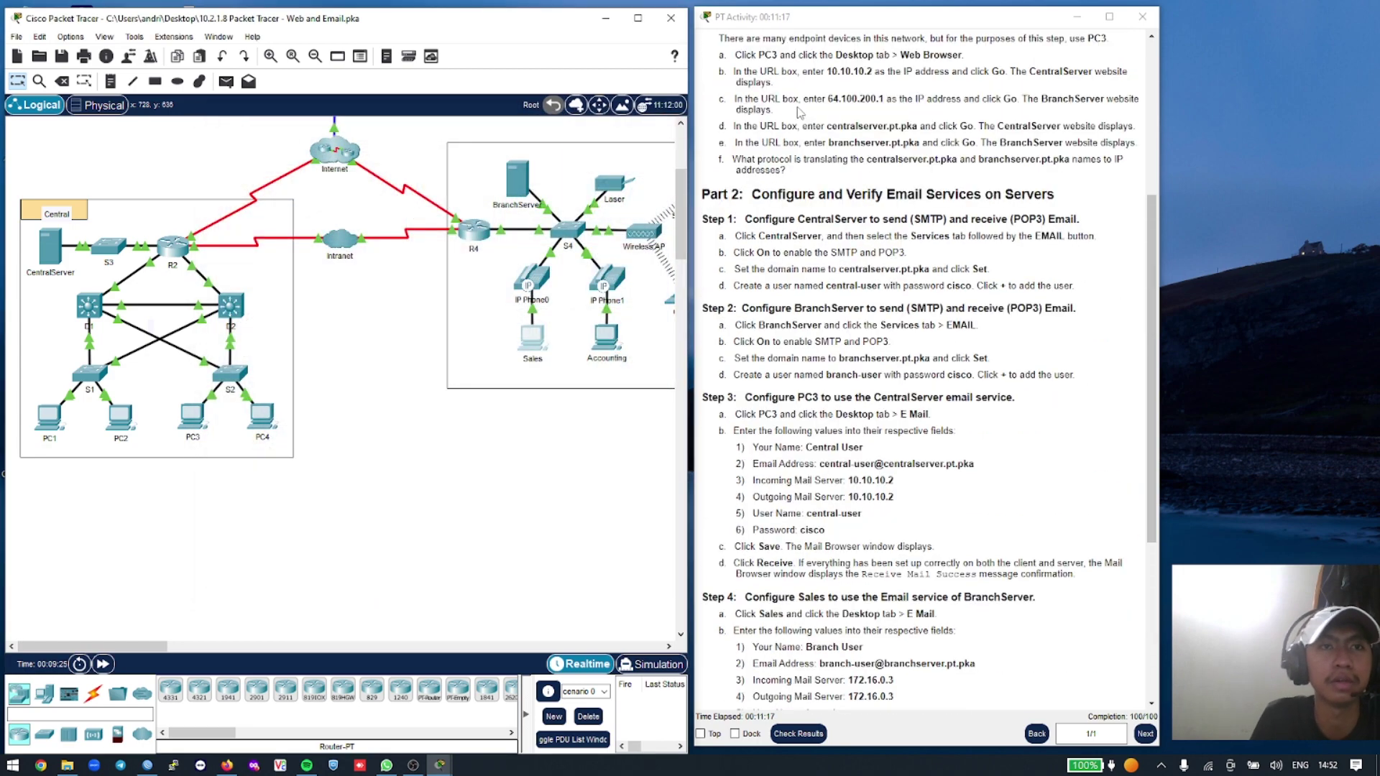
{"action": "scroll", "coordinate": [809, 109], "scroll_direction": "up", "scroll_amount": 2}
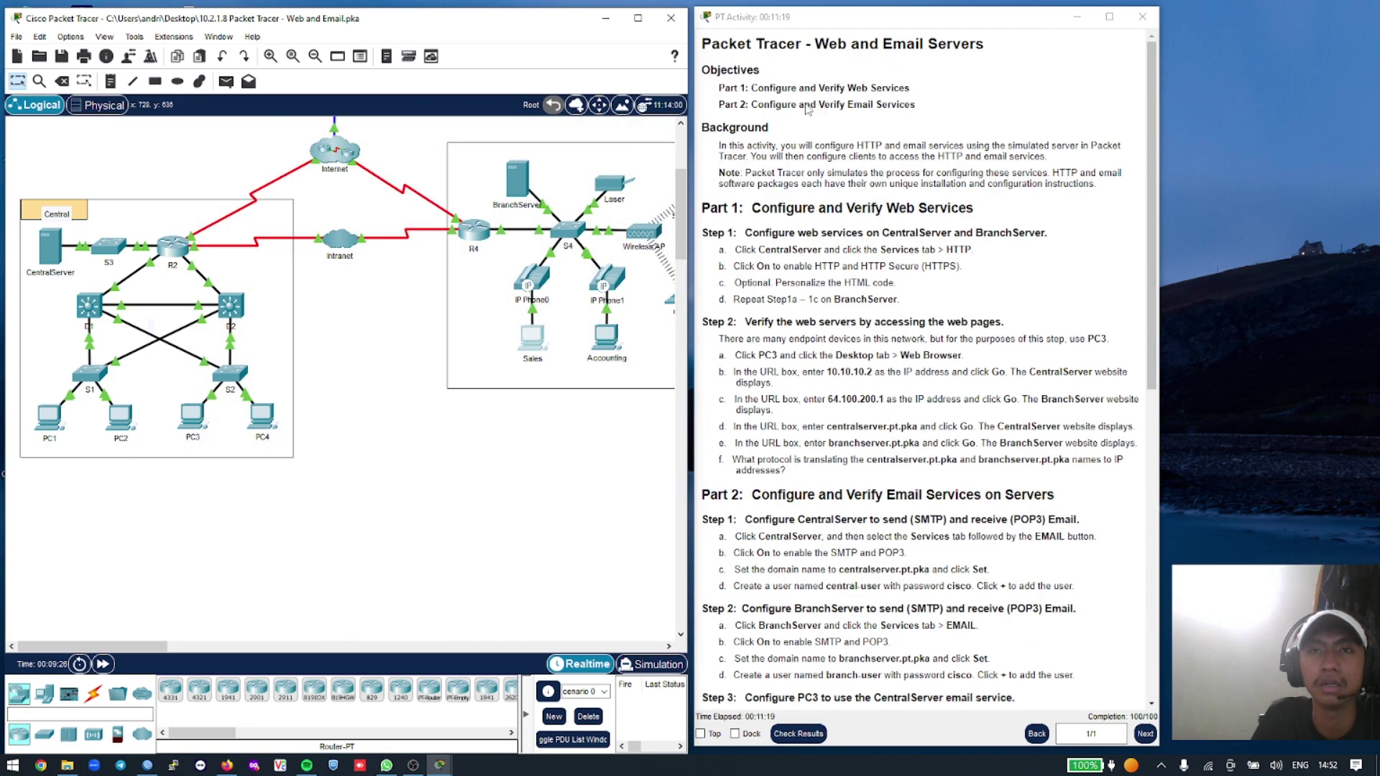